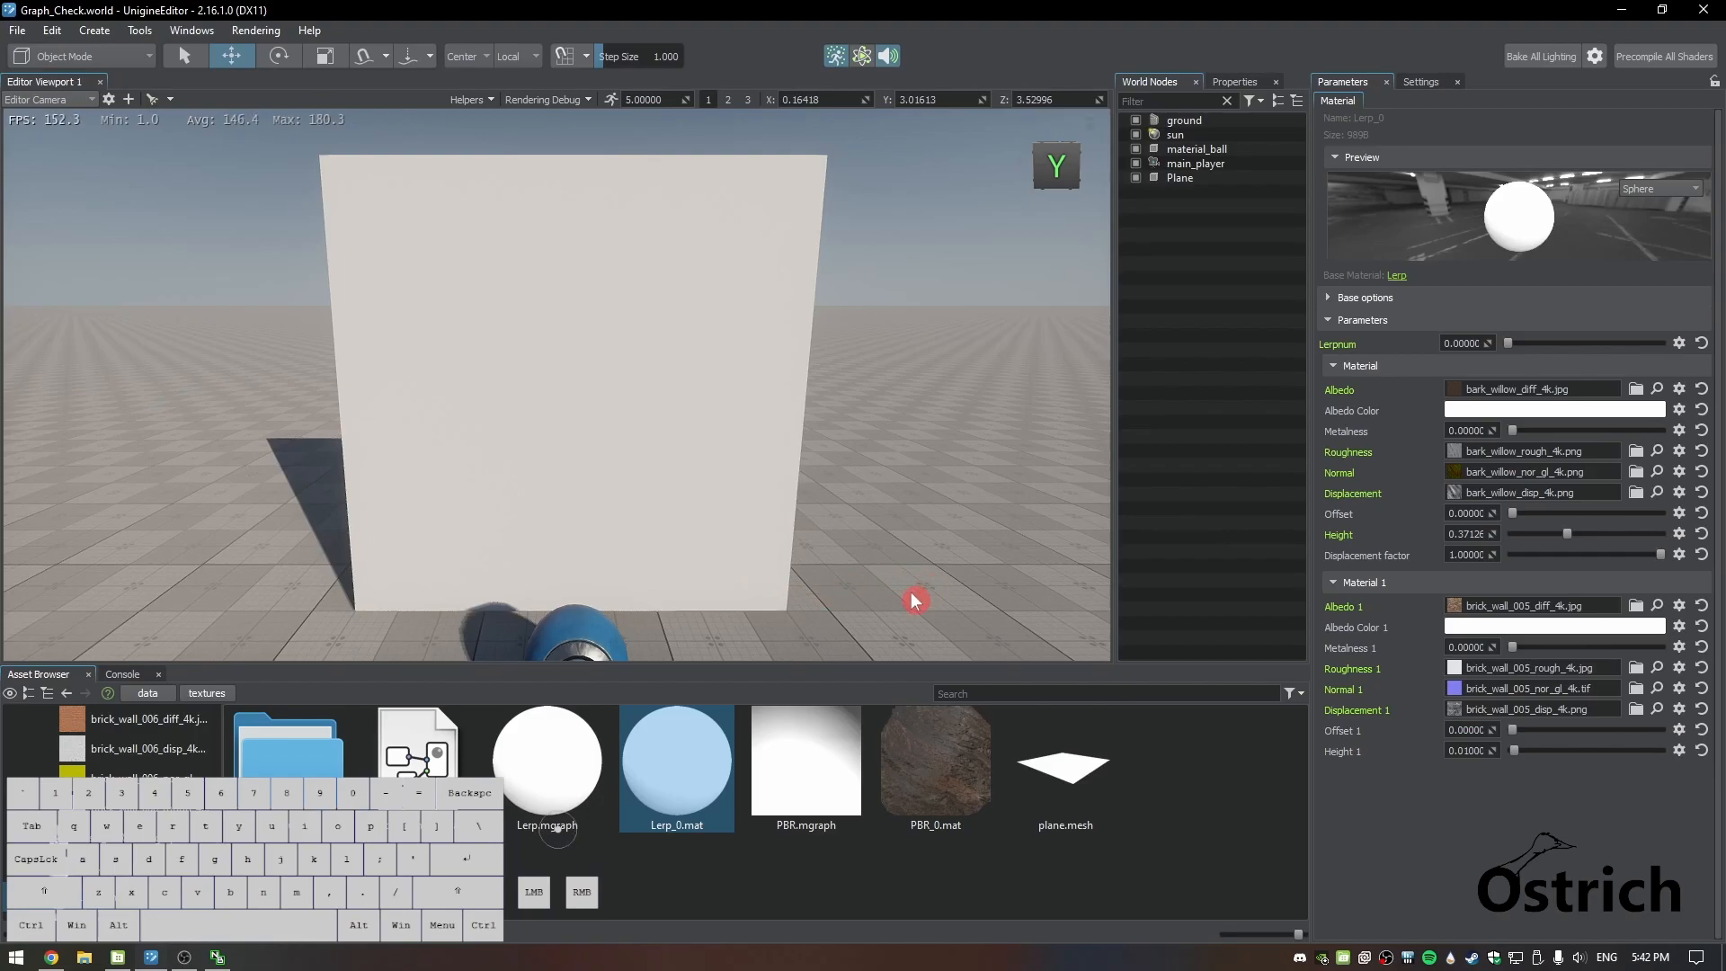
- Open the Lerp material graph and examine its two Basic PBR nodes, Material node and parameter list
{"action": "double_click", "coordinate": [572, 764]}
{"action": "middle_click_drag", "start_coordinate": [1145, 715], "coordinate": [982, 720]}
{"action": "scroll", "coordinate": [983, 720], "scroll_direction": "down", "scroll_amount": 2}
{"action": "left_click", "coordinate": [1491, 128]}
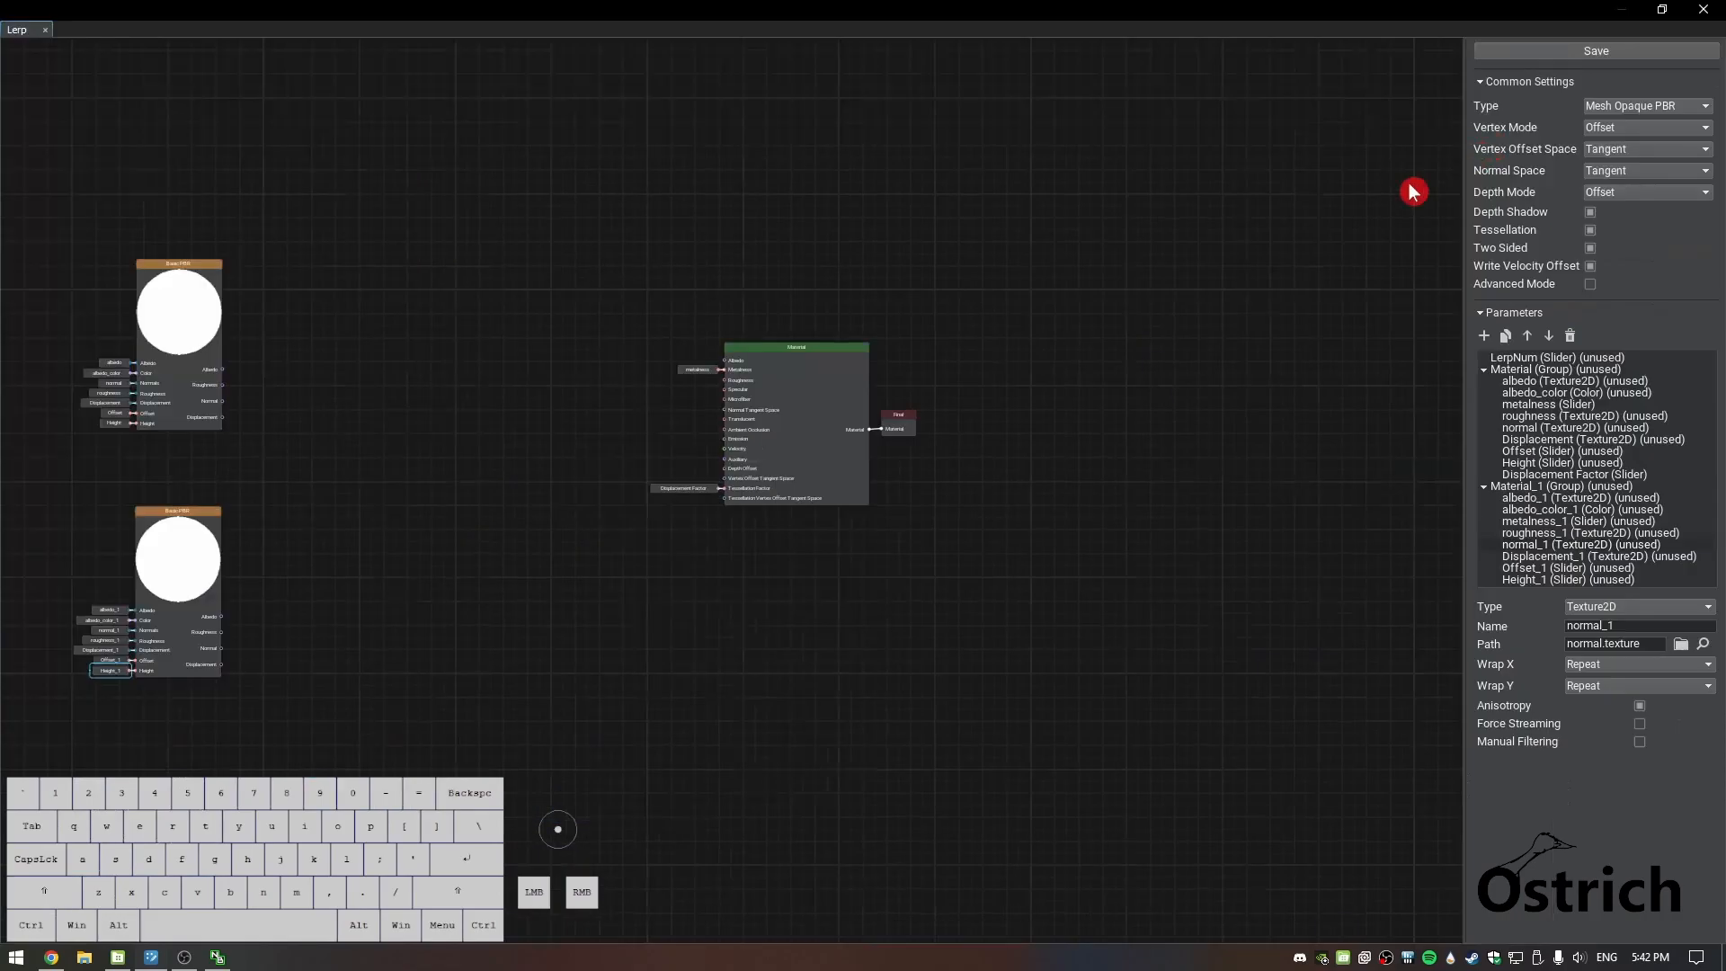
{"action": "middle_click_drag", "start_coordinate": [605, 636], "coordinate": [925, 639]}
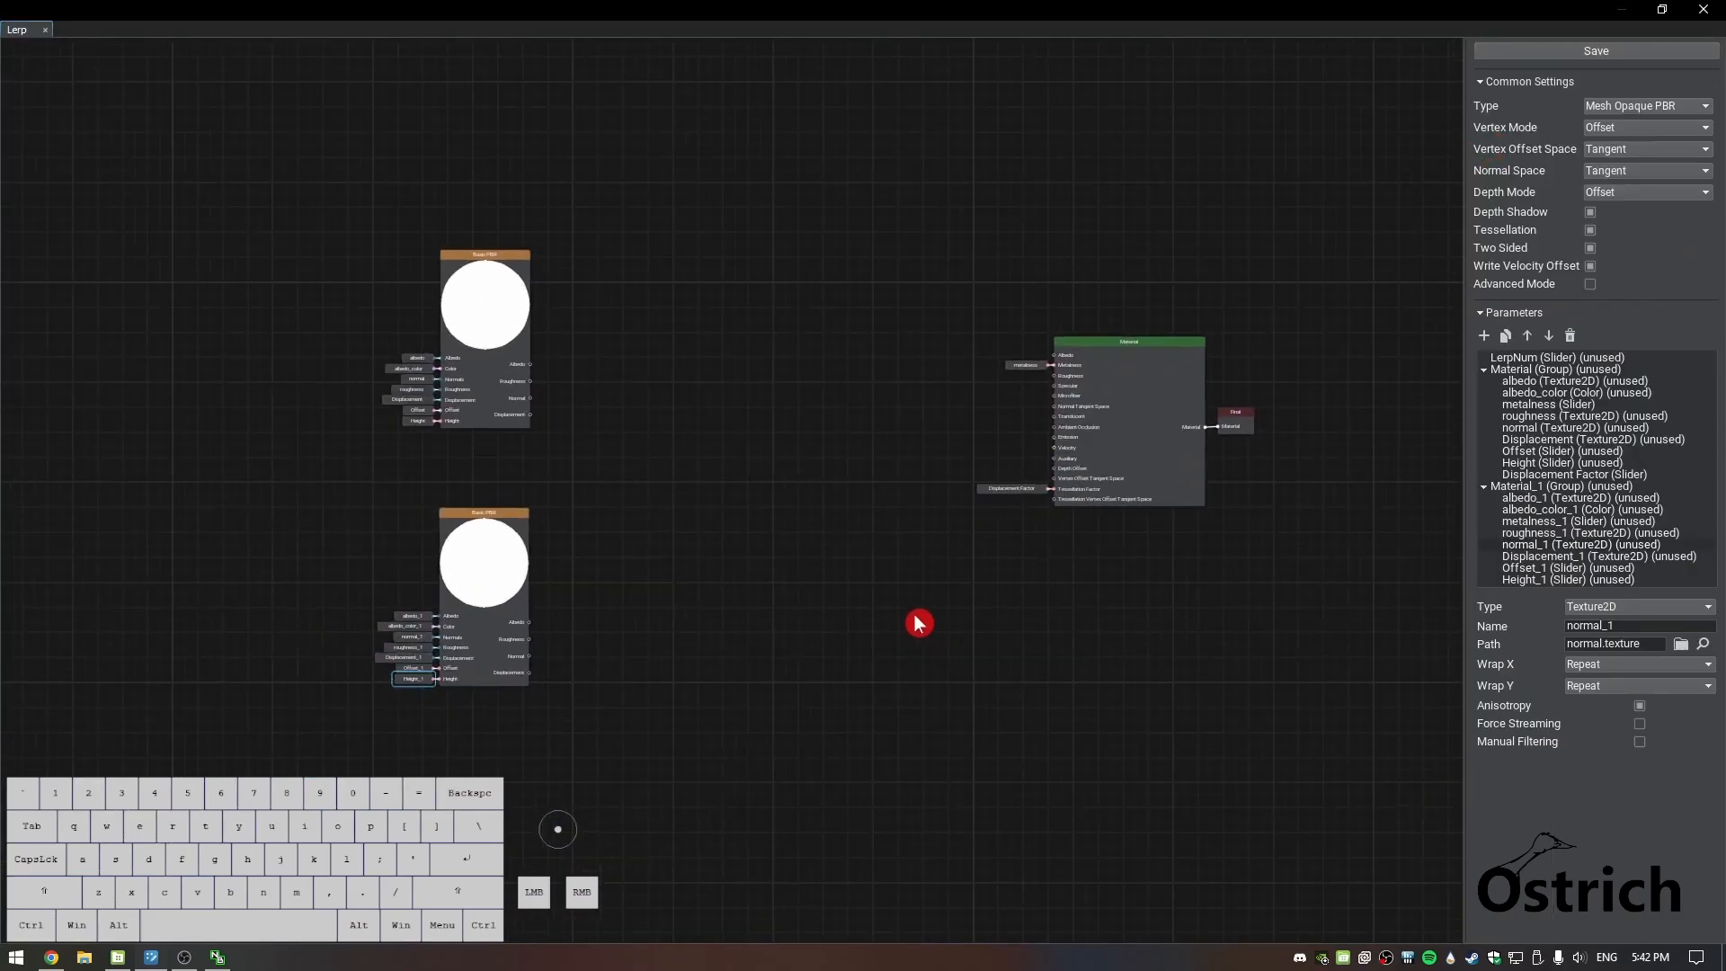
{"action": "left_click", "coordinate": [1702, 9]}
- Open the PBR material graph and examine how its Basic PBR outputs connect to the Material node
{"action": "left_click", "coordinate": [642, 807]}
{"action": "double_click", "coordinate": [803, 759]}
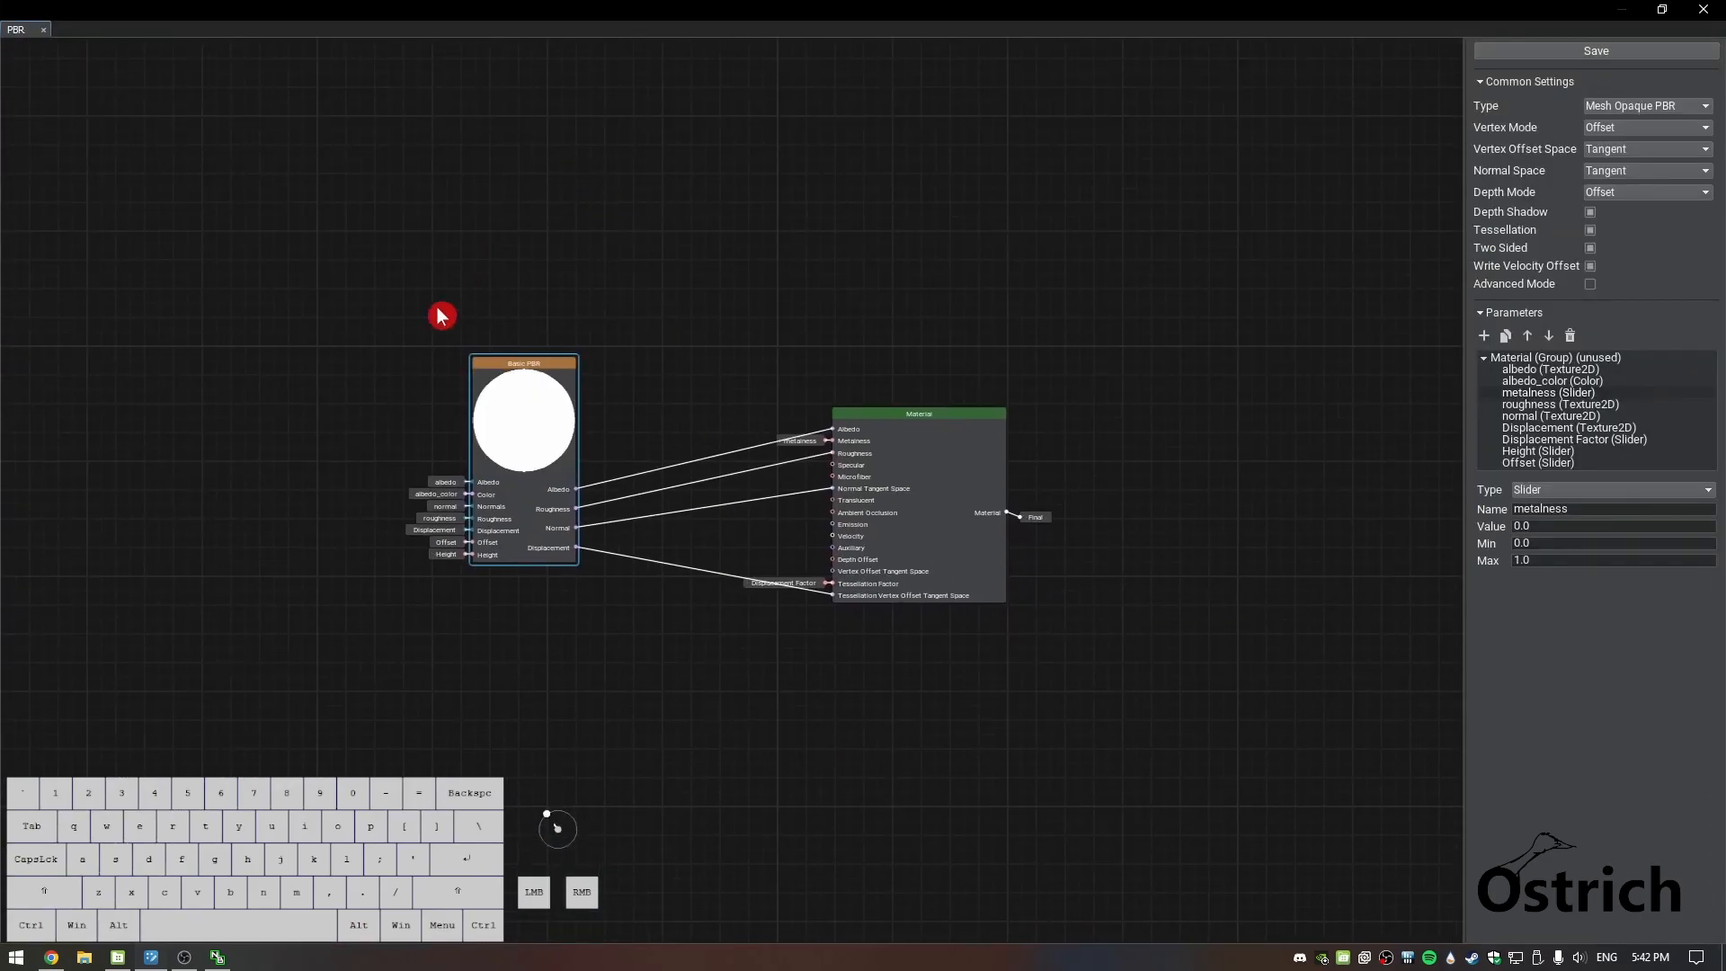
{"action": "left_click", "coordinate": [1703, 11]}
- In the Lerp graph, try duplicating the Material_1 parameter group and delete the copy
{"action": "double_click", "coordinate": [584, 769]}
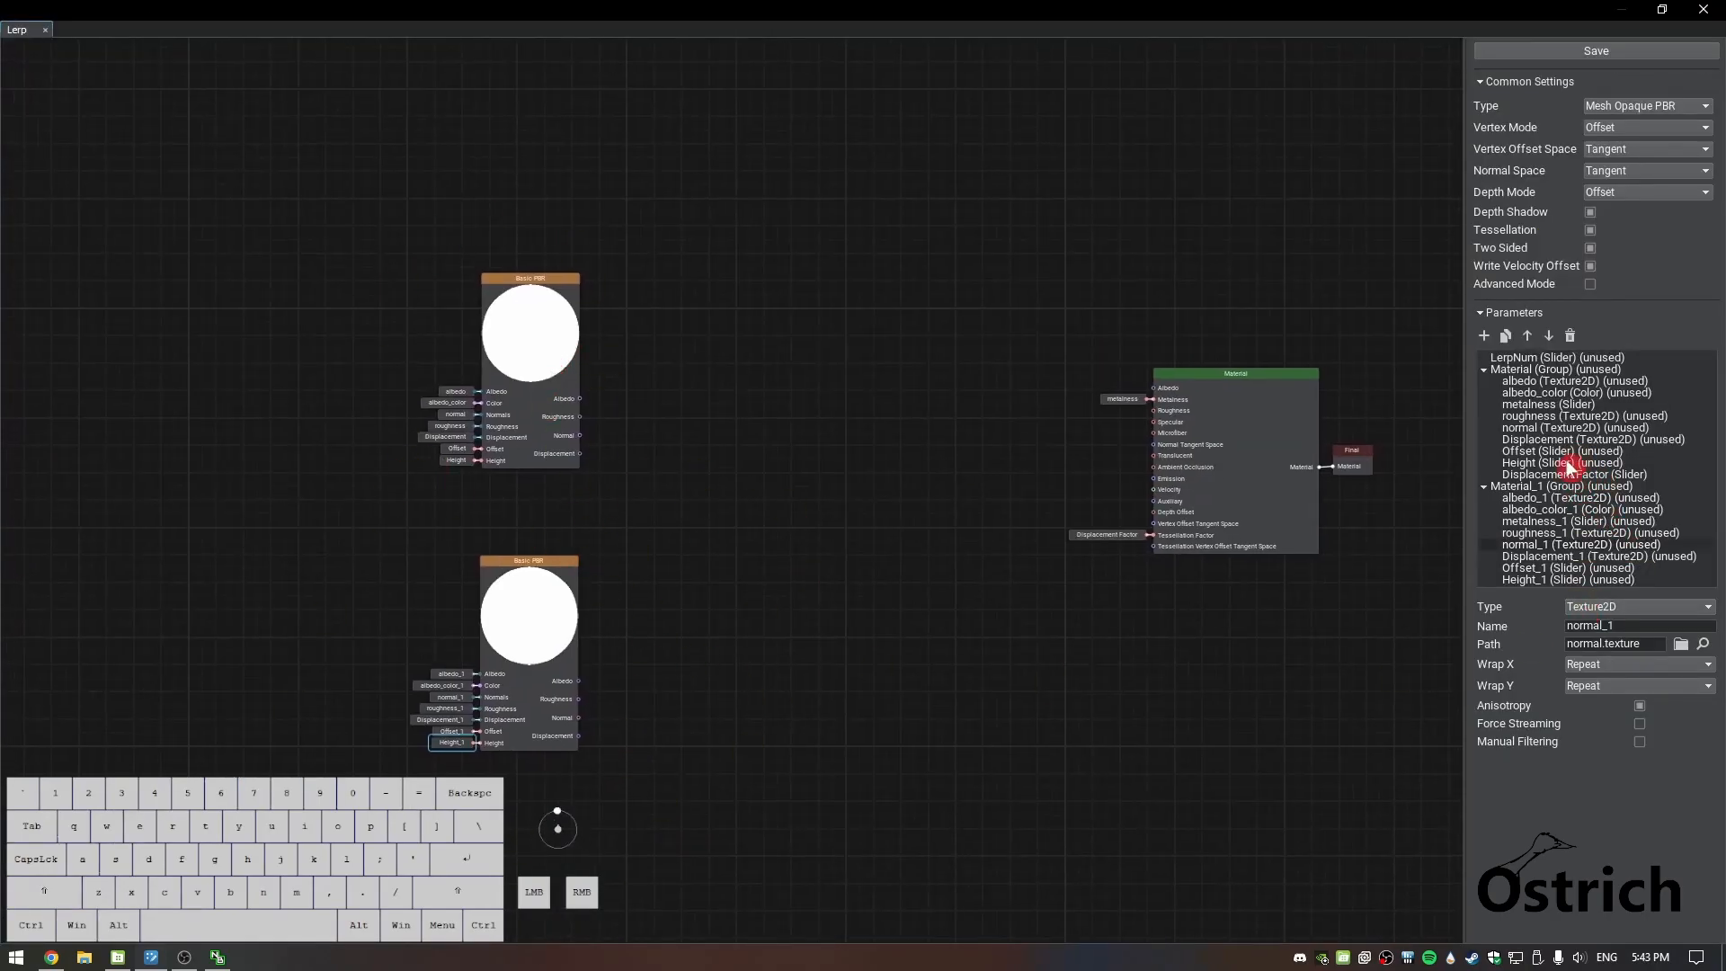
{"action": "left_click", "coordinate": [1537, 372]}
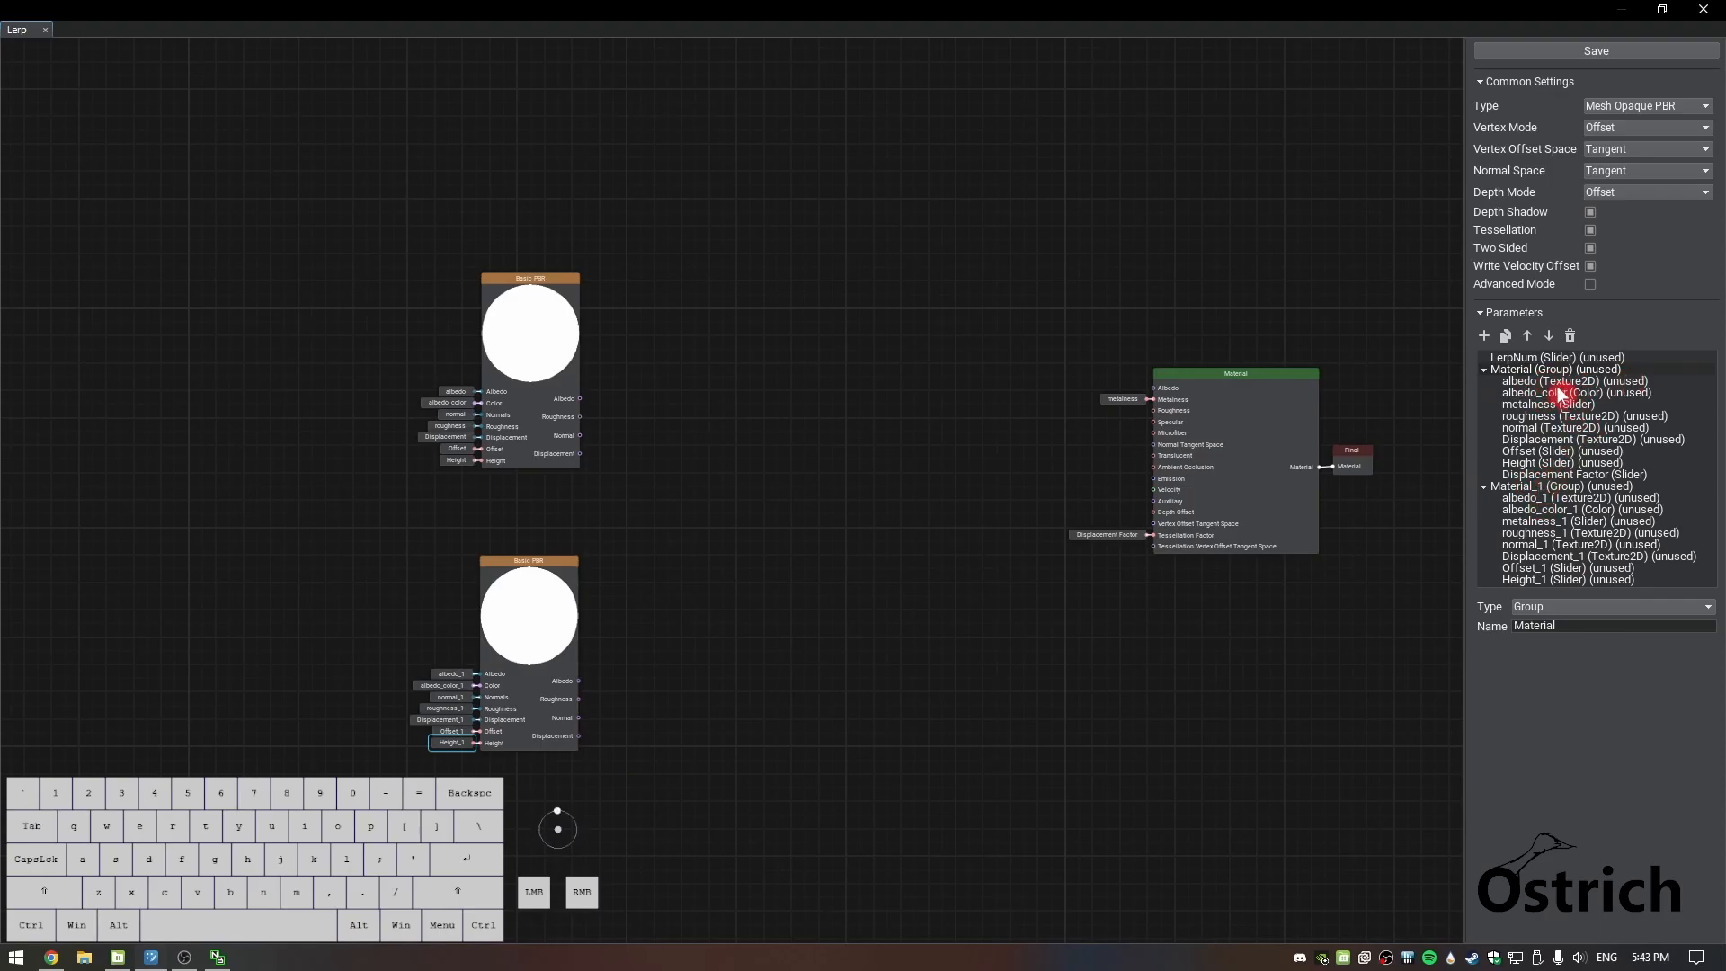
{"action": "left_click", "coordinate": [1519, 487]}
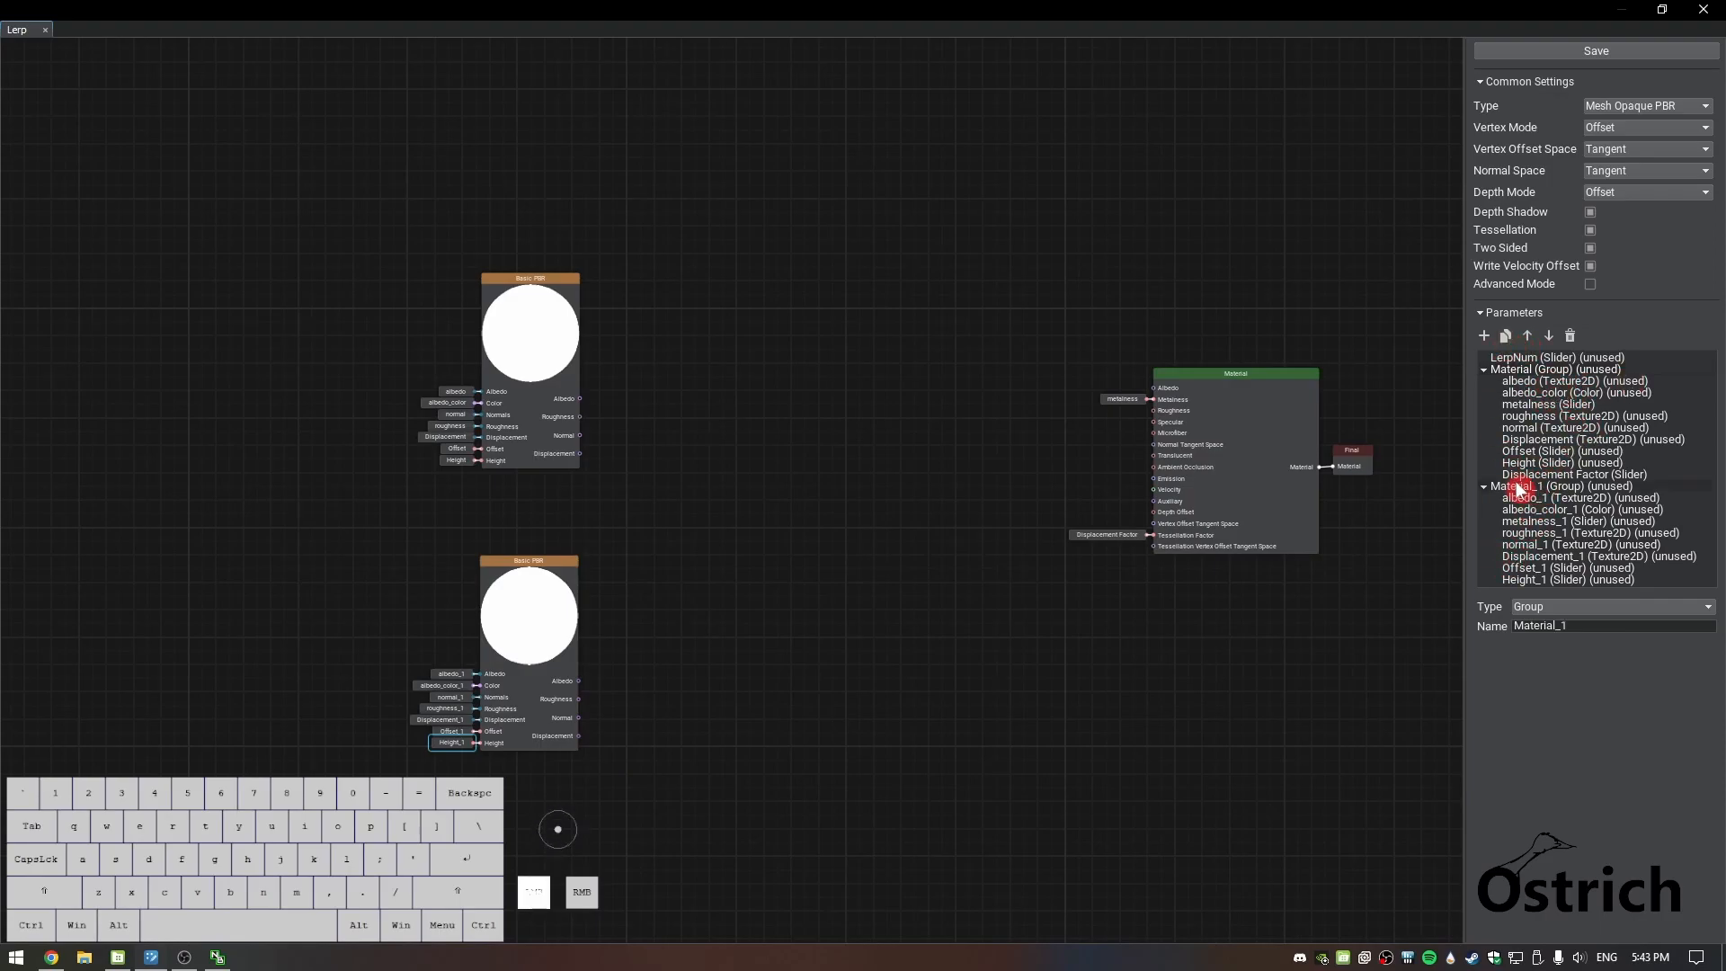
{"action": "left_click", "coordinate": [1506, 336]}
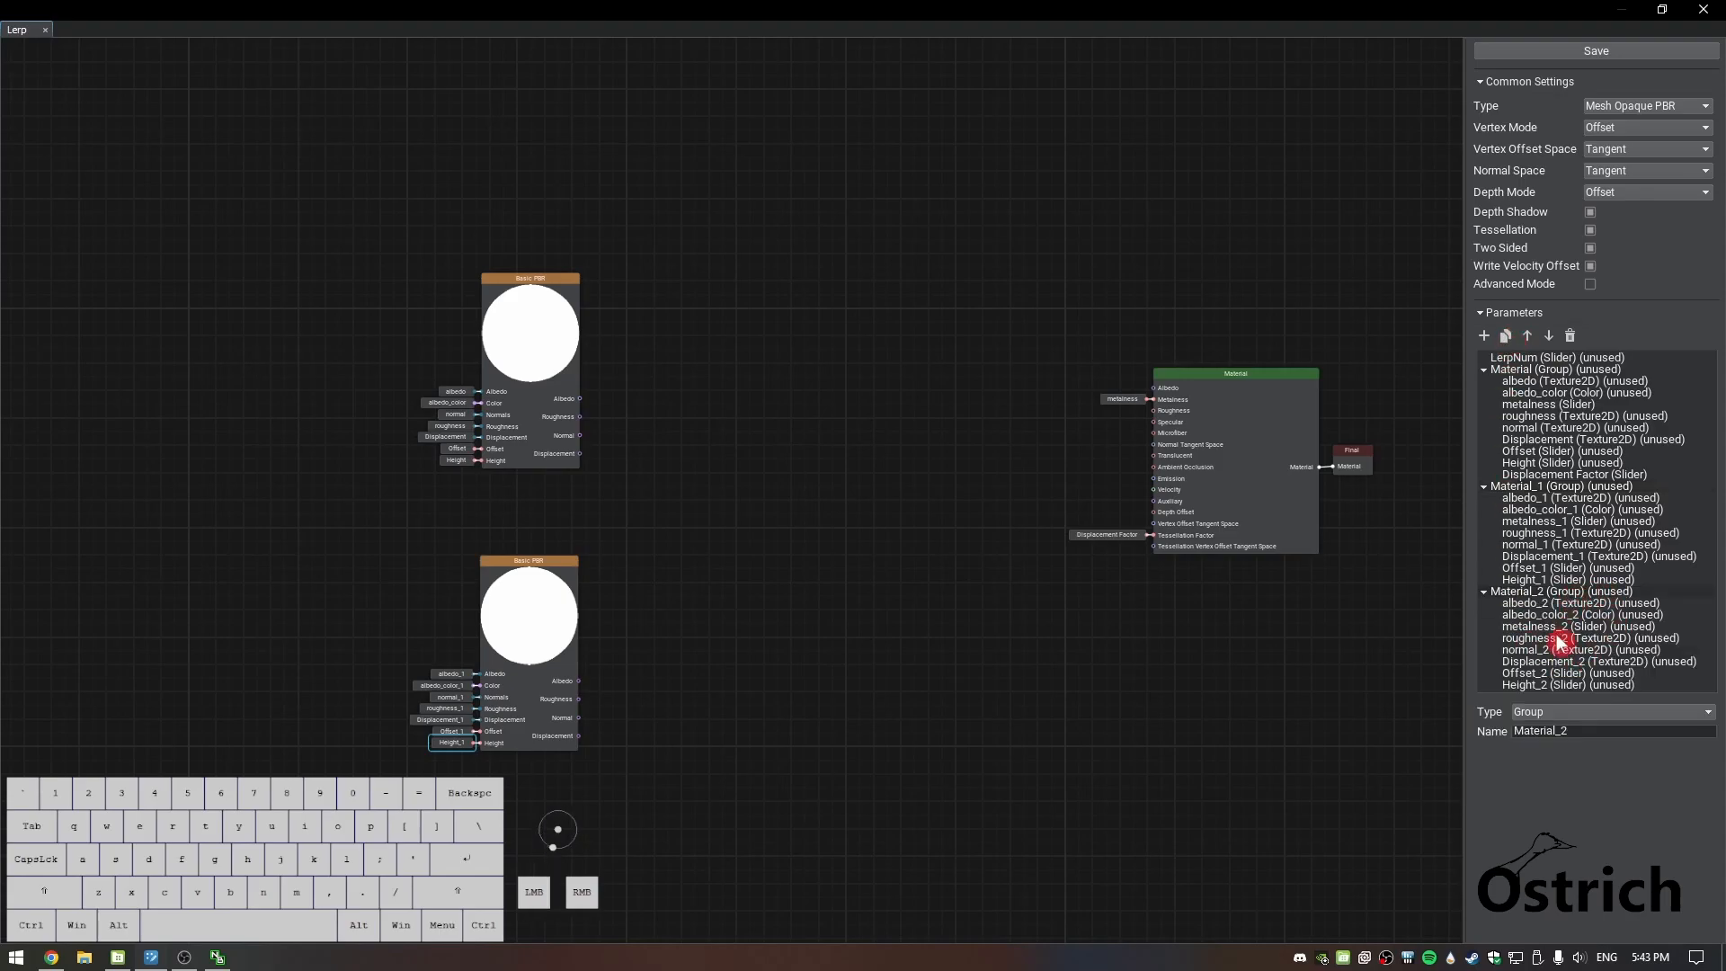
{"action": "left_click", "coordinate": [1560, 687]}
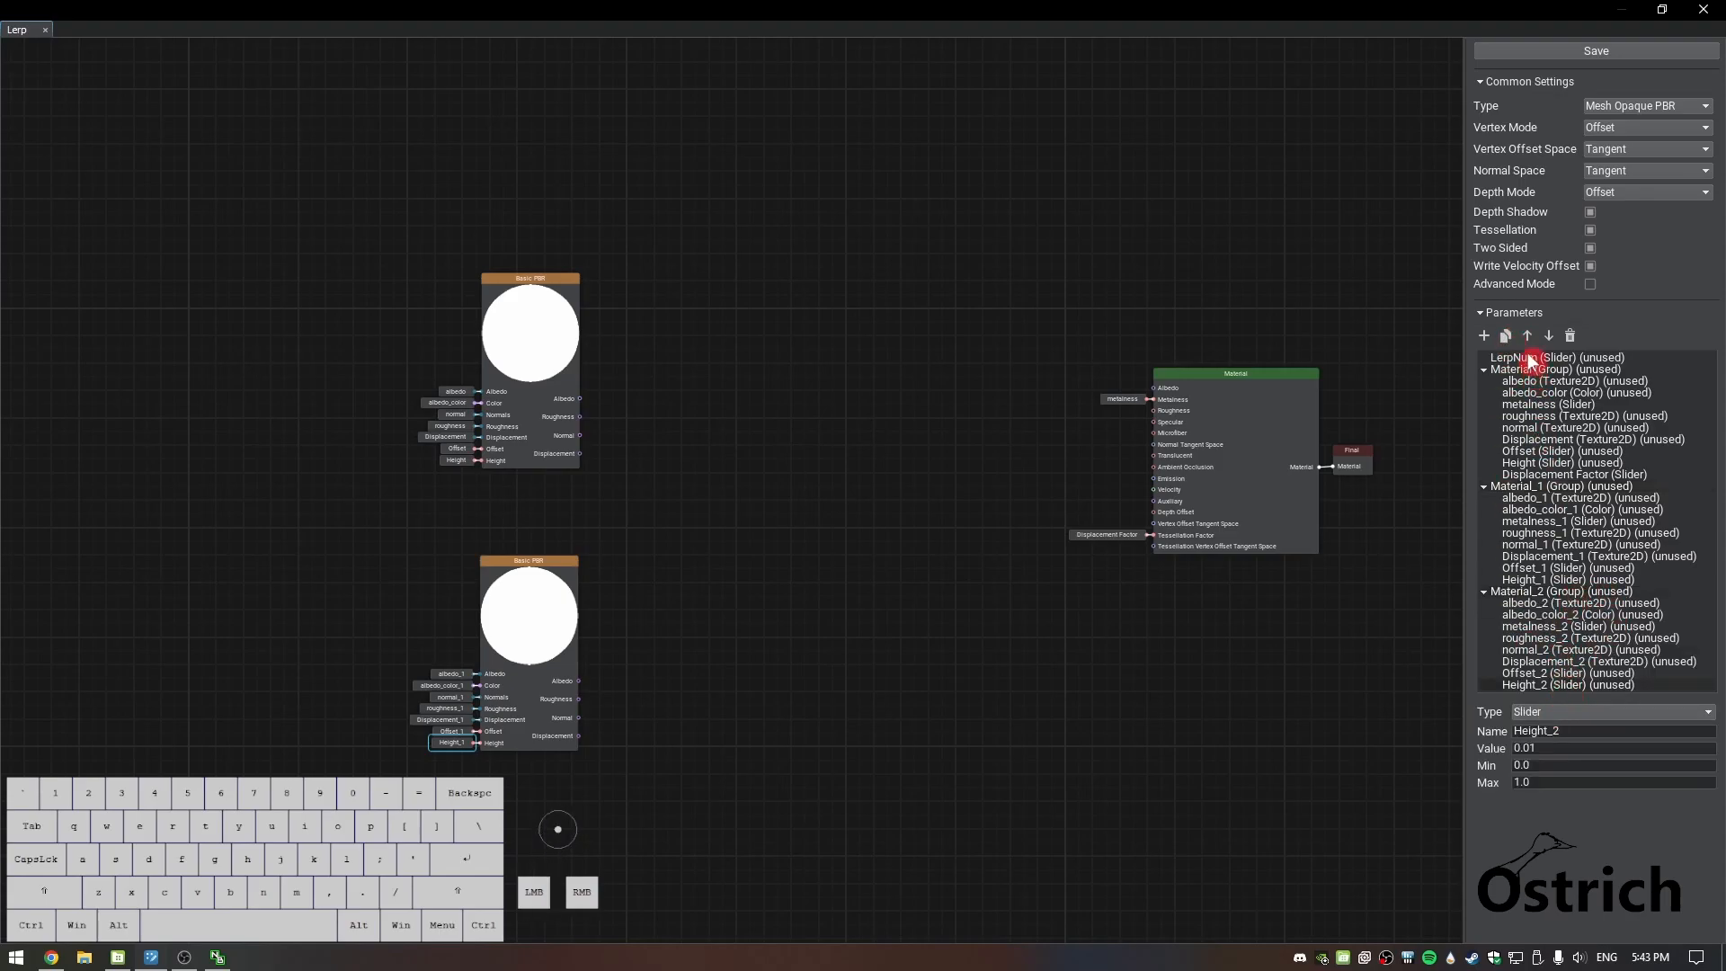
{"action": "left_click", "coordinate": [1570, 336]}
{"action": "left_click", "coordinate": [1569, 337]}
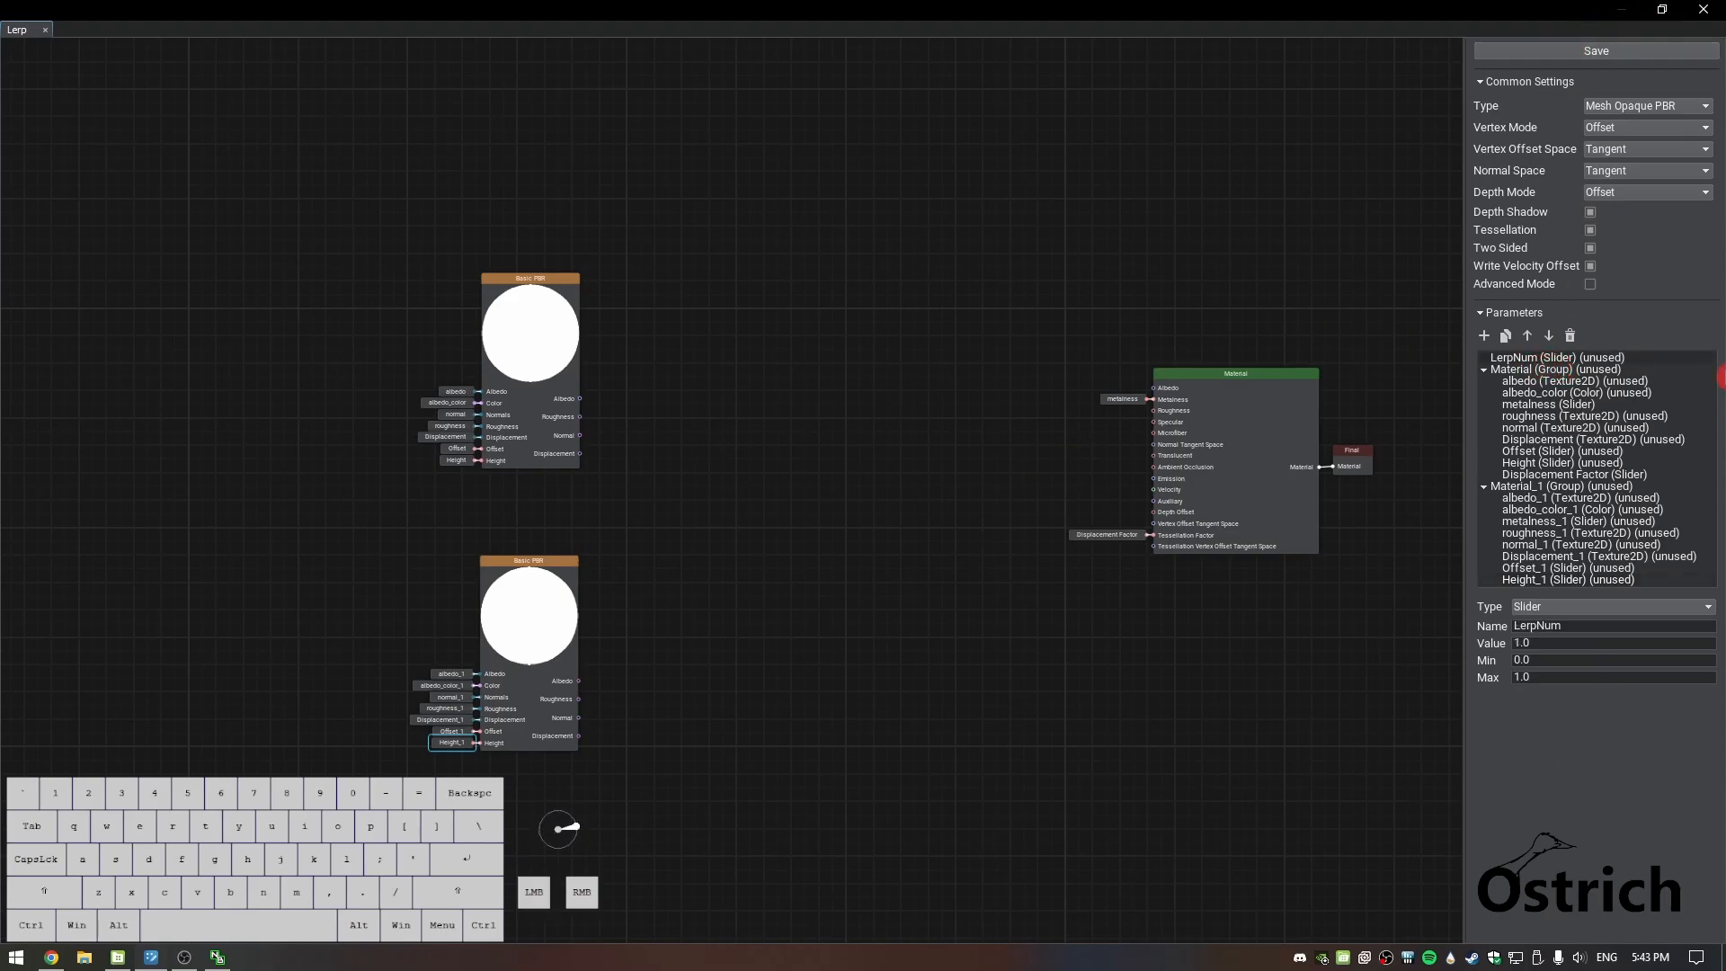
{"action": "left_click", "coordinate": [1703, 9]}
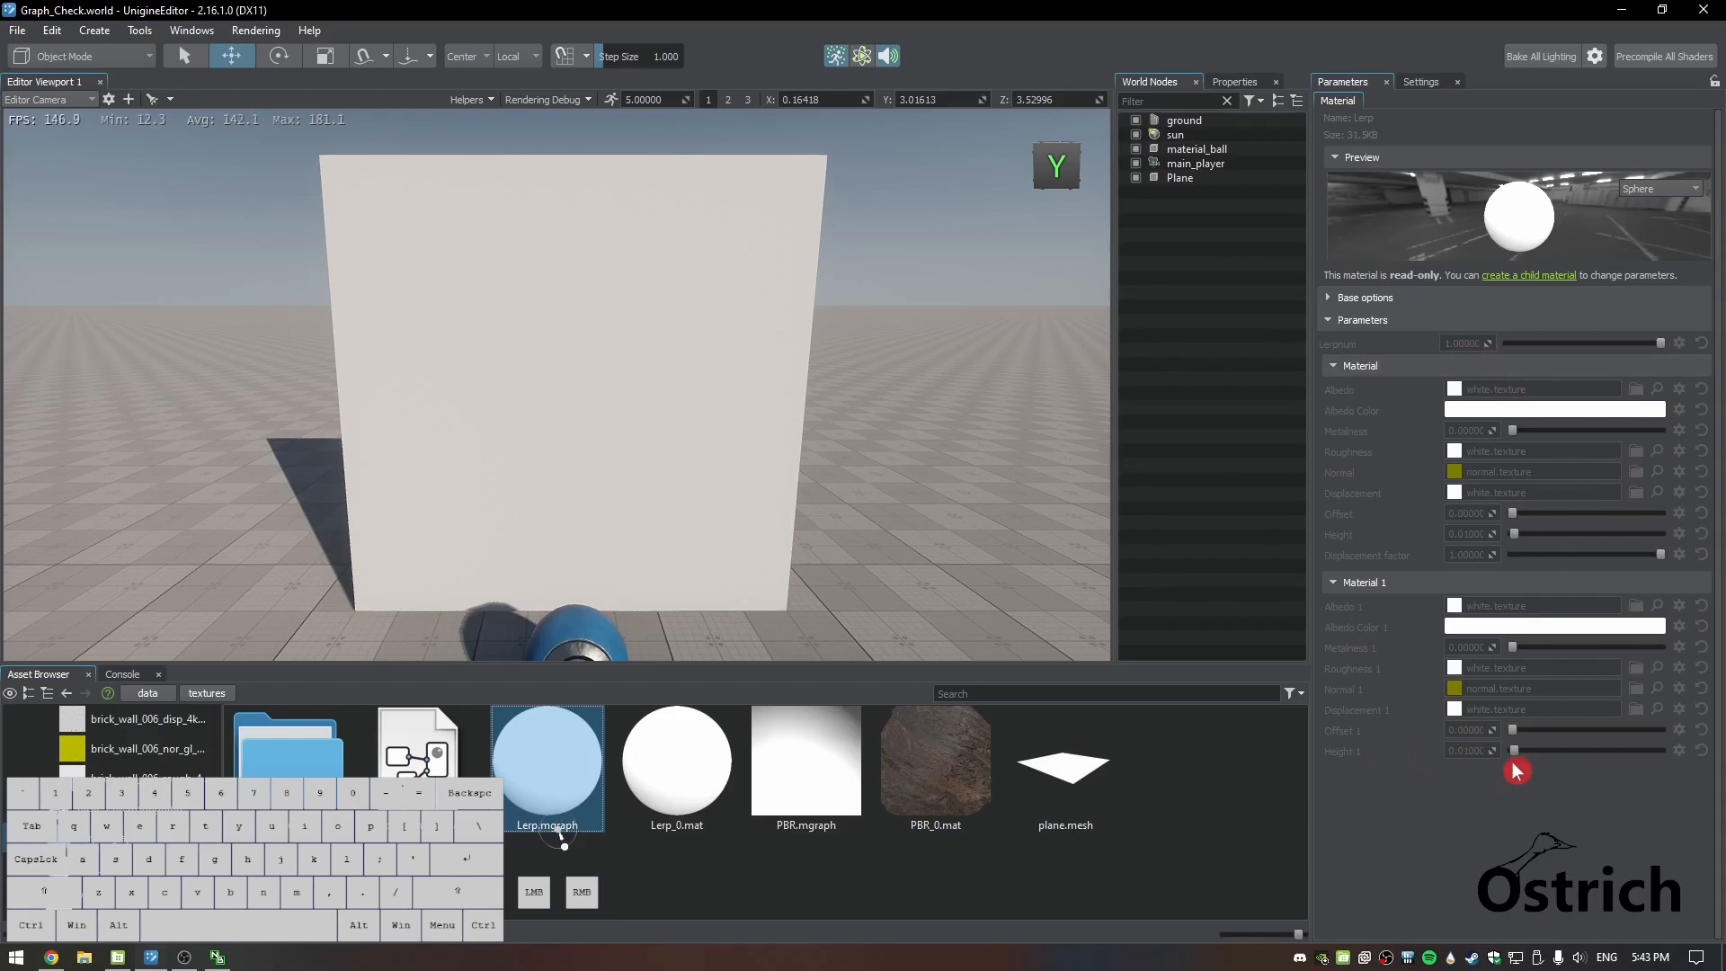
- Examine the parameters of the Lerp_0 material and the unconnected nodes in its graph
{"action": "left_click", "coordinate": [663, 795]}
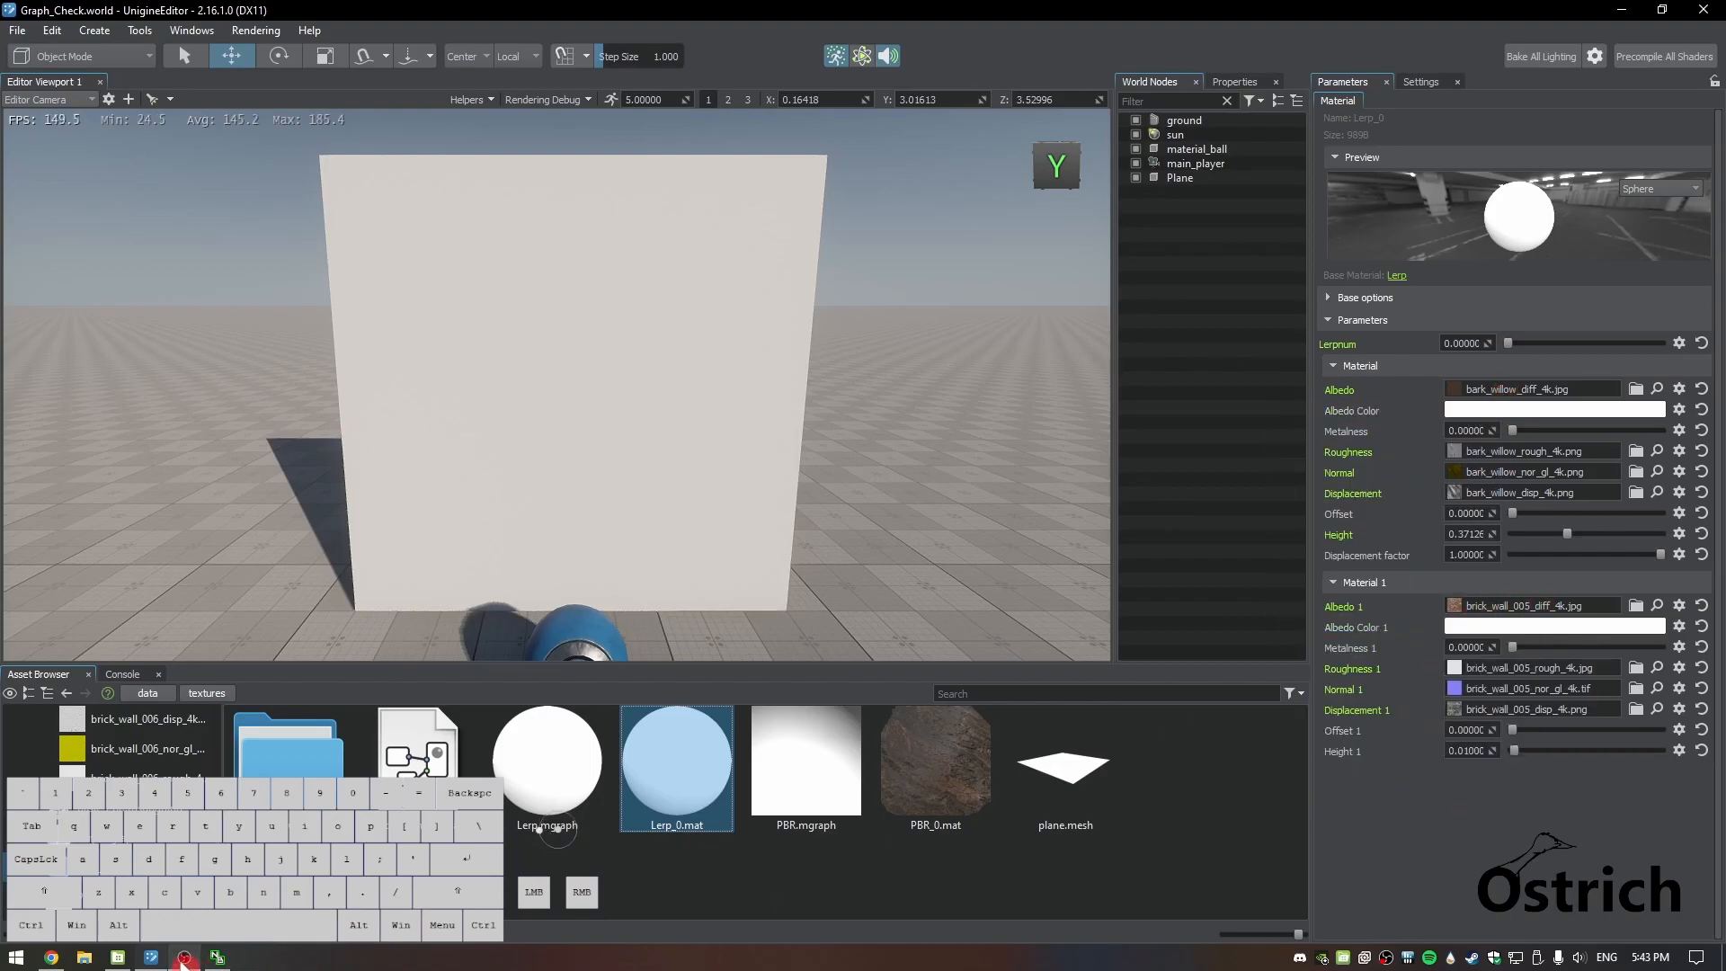
{"action": "double_click", "coordinate": [662, 813]}
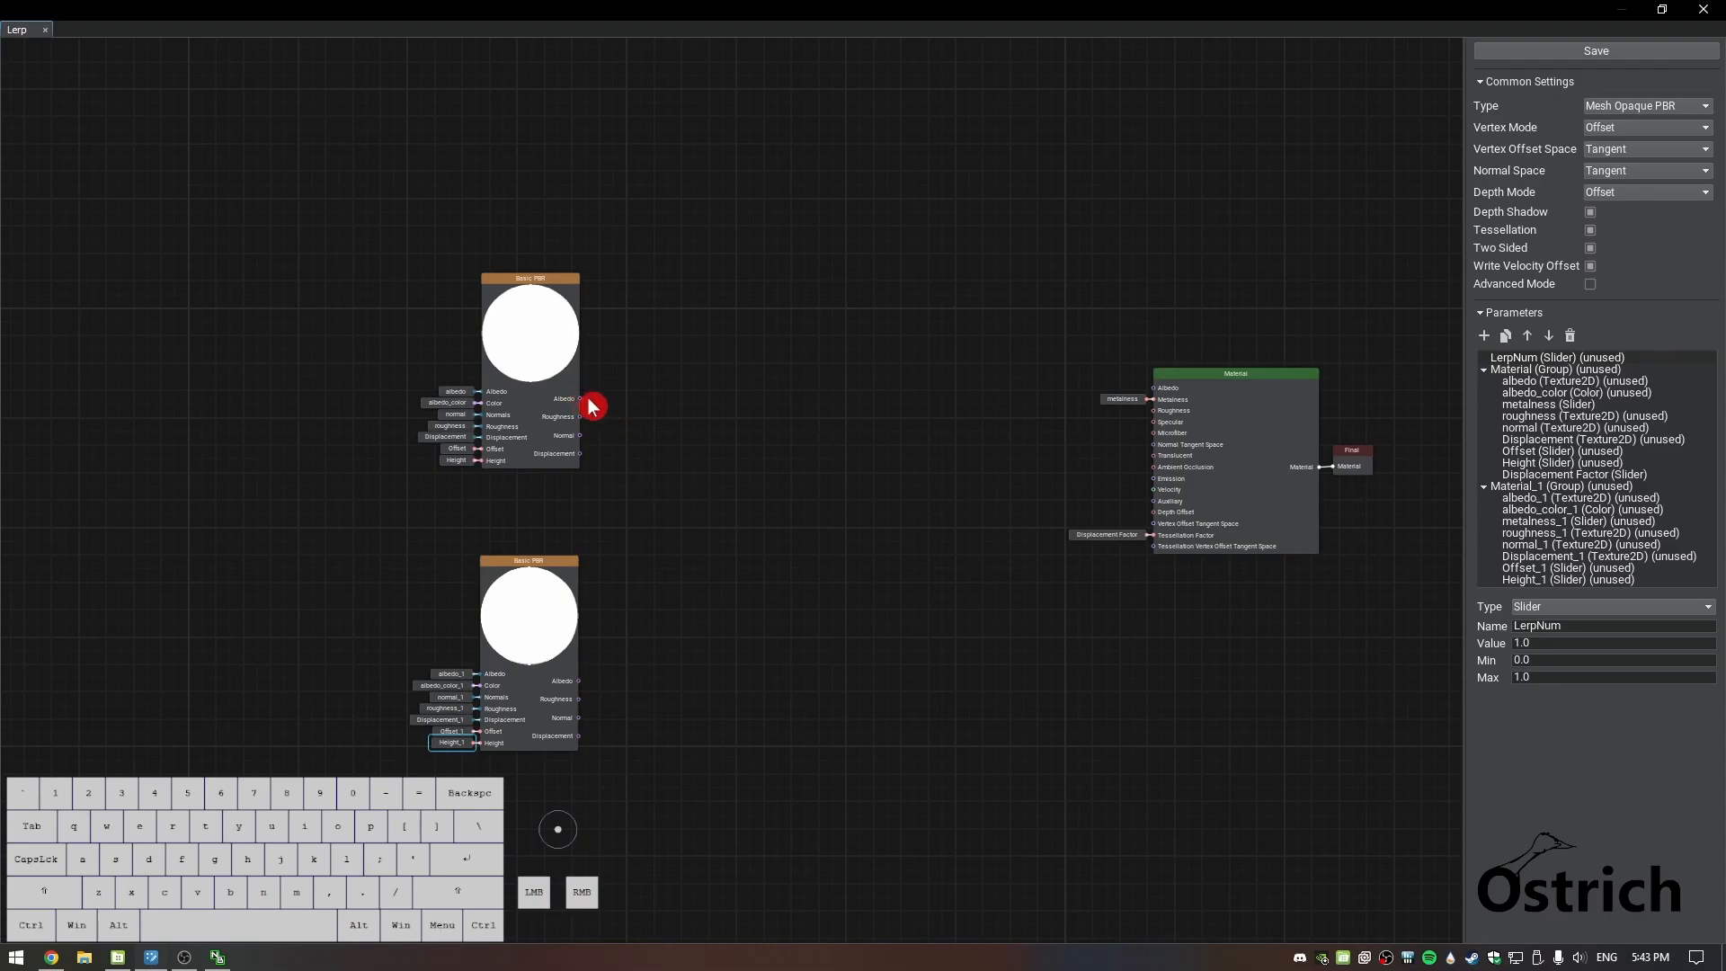
{"action": "left_click", "coordinate": [1702, 9]}
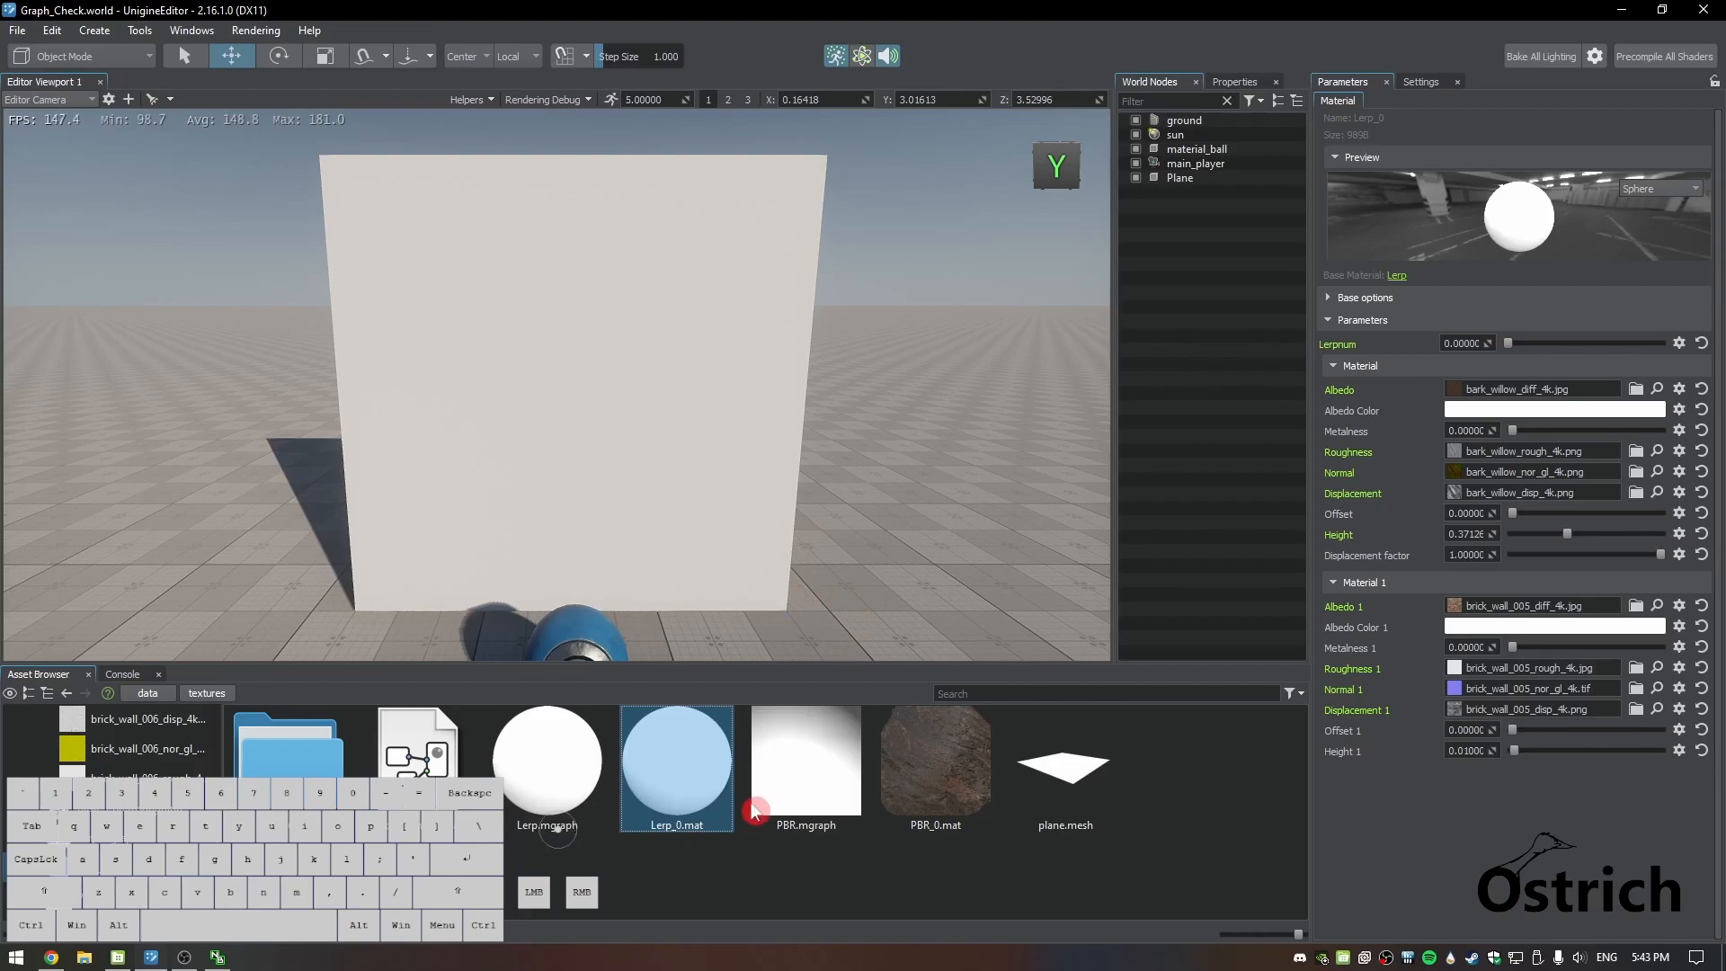
{"action": "left_click", "coordinate": [784, 867]}
{"action": "left_click", "coordinate": [688, 782]}
- Open the Lerp graph and add a Lerp node with the first Basic PBR node's Albedo output feeding its A input
{"action": "double_click", "coordinate": [715, 764]}
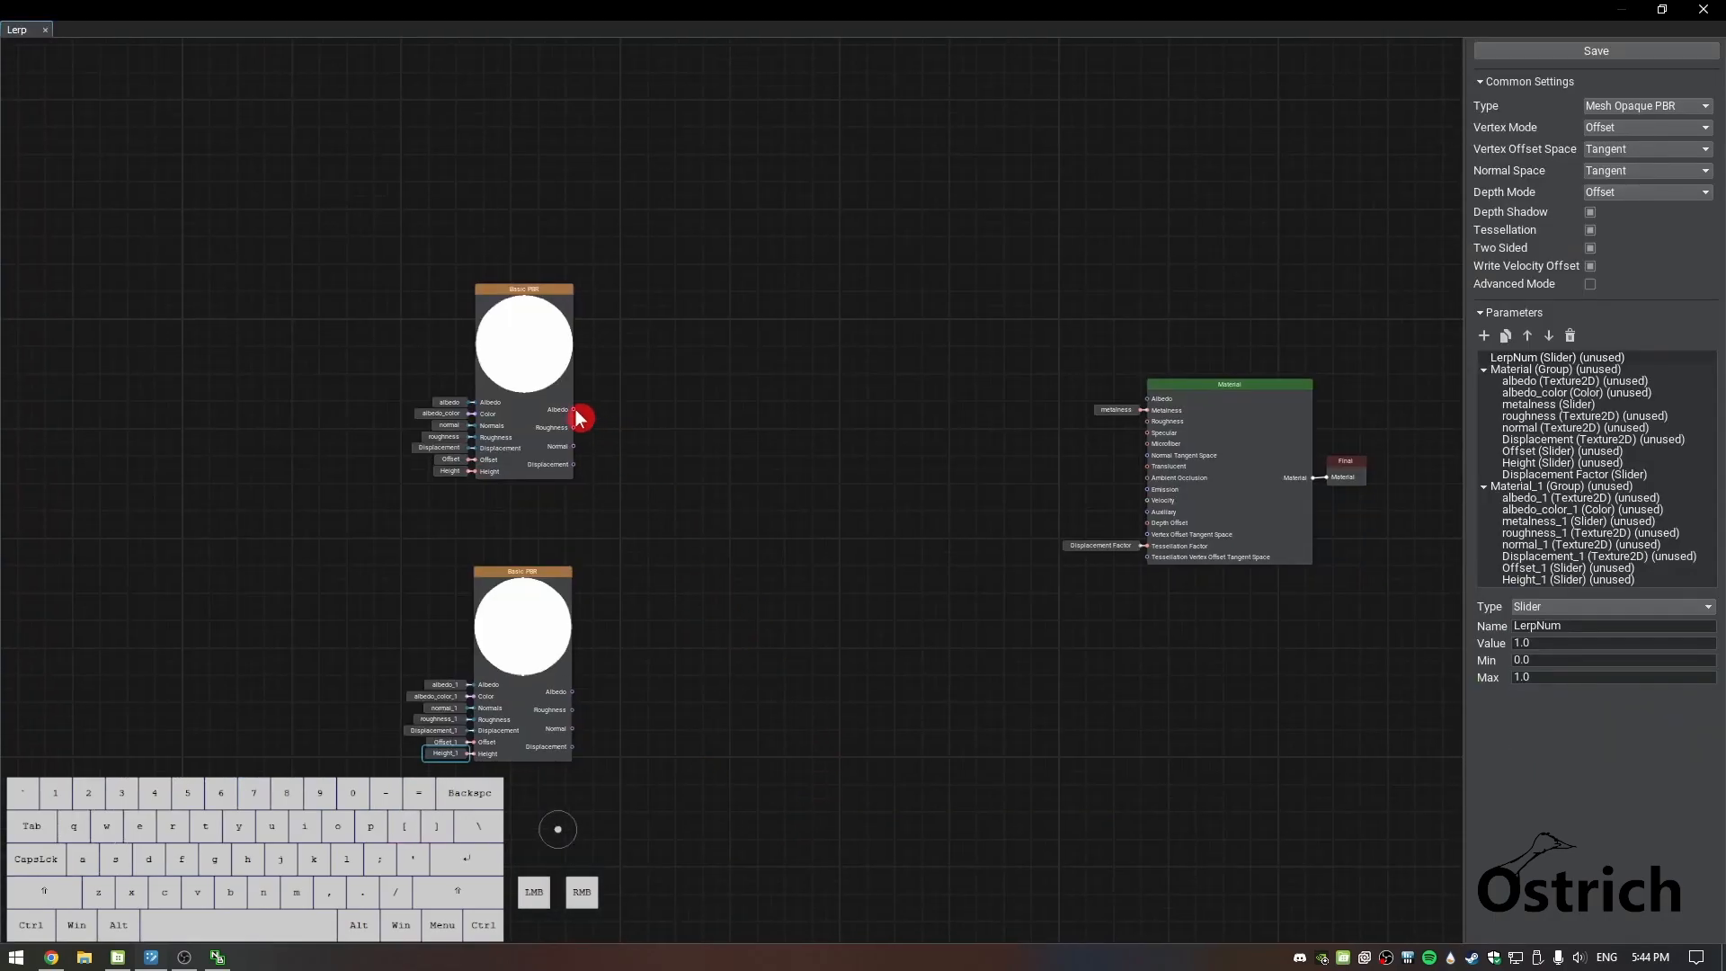
{"action": "left_click_drag", "start_coordinate": [573, 409], "coordinate": [692, 422]}
{"action": "type", "text": "lerp"}
{"action": "key", "text": "Return"}
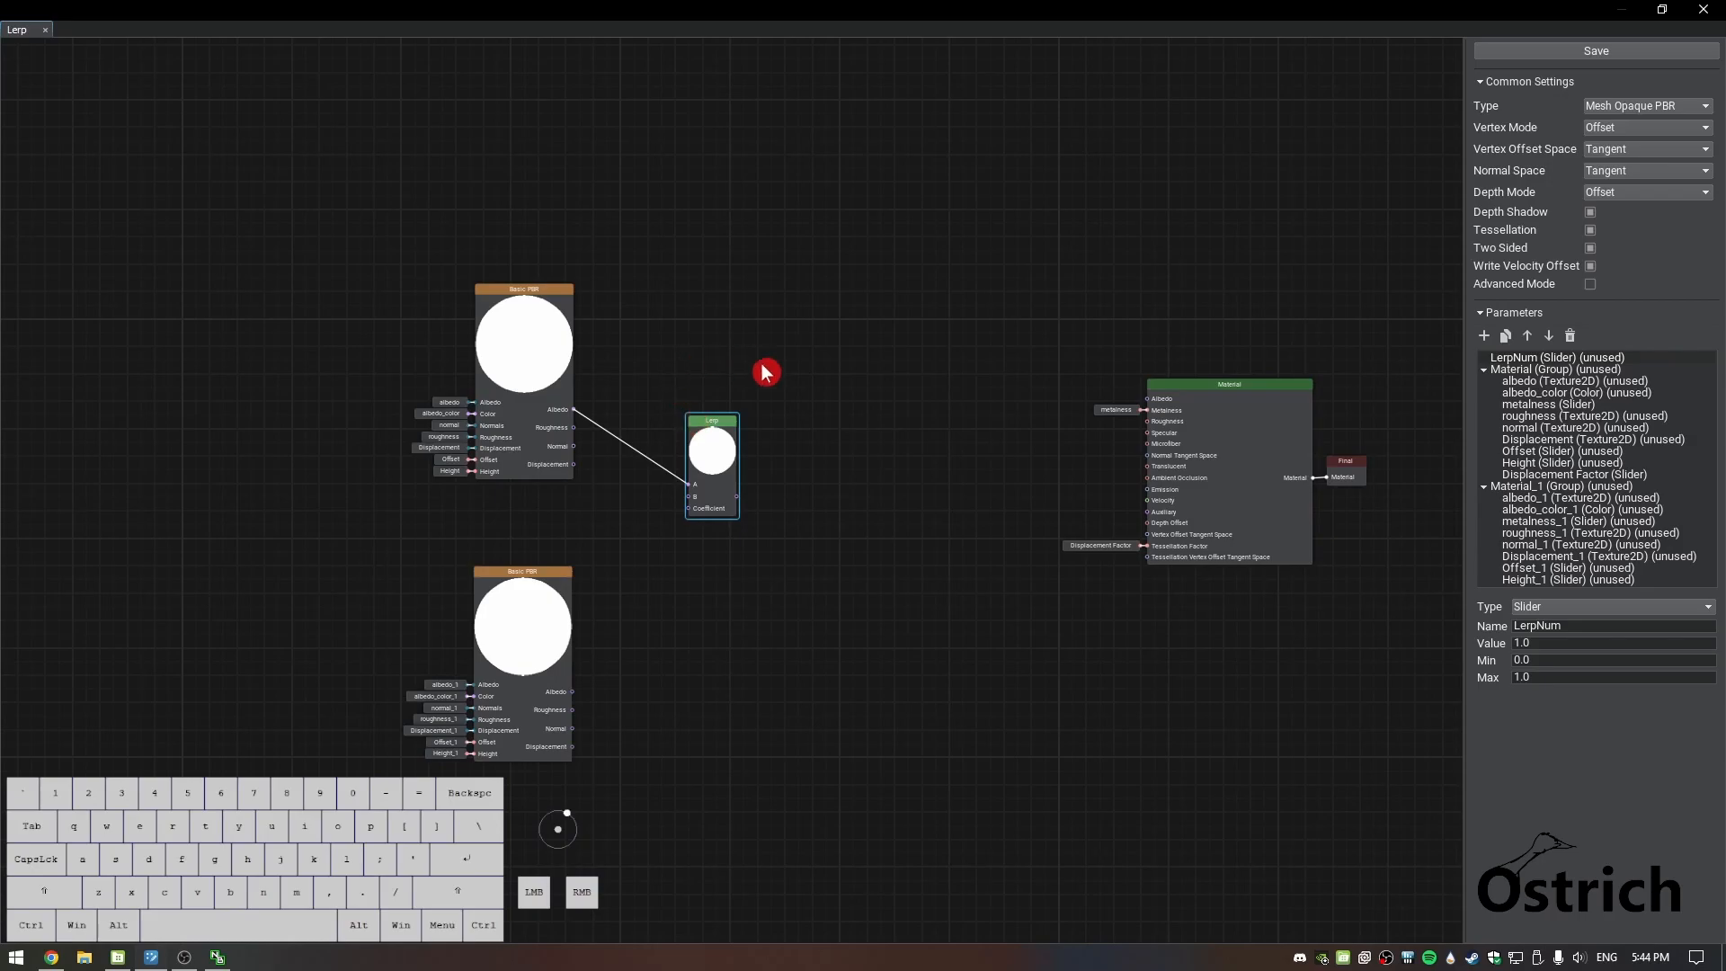
- Connect the second Basic PBR node's Albedo output to the Lerp node's B input and move the Lerp node slightly right
{"action": "scroll", "coordinate": [730, 591], "scroll_direction": "up", "scroll_amount": 1}
{"action": "middle_click_drag", "start_coordinate": [731, 592], "coordinate": [720, 507]}
{"action": "scroll", "coordinate": [725, 530], "scroll_direction": "down", "scroll_amount": 1}
{"action": "scroll", "coordinate": [710, 534], "scroll_direction": "up", "scroll_amount": 3}
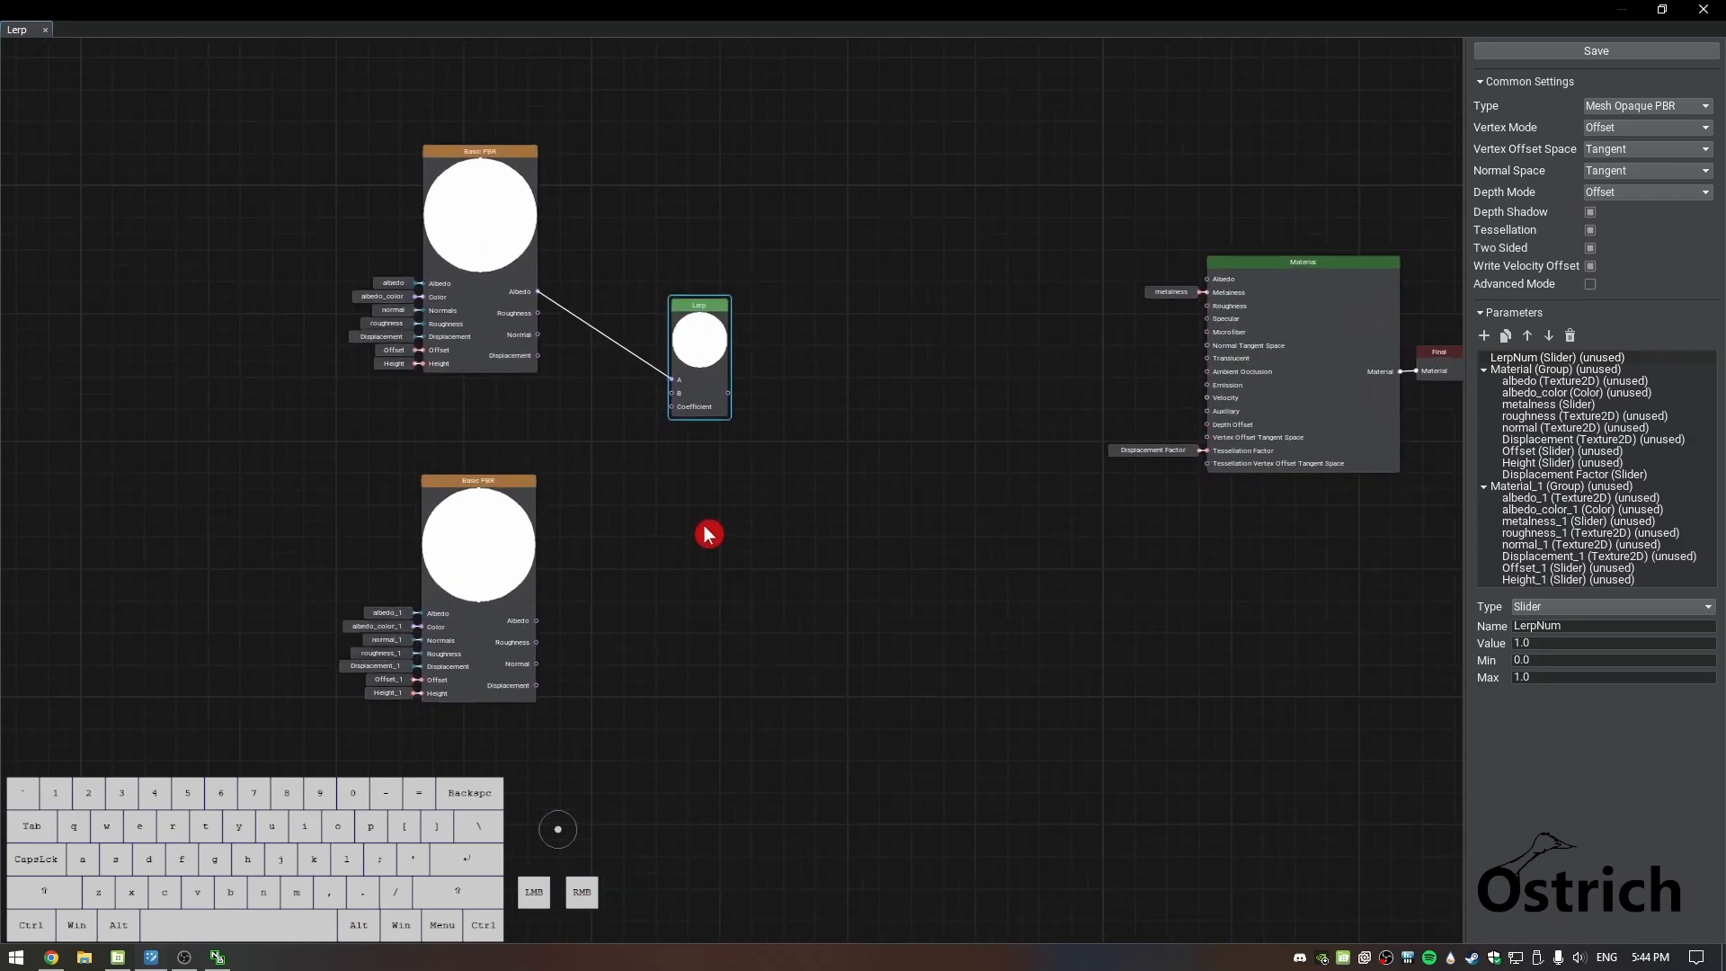
{"action": "scroll", "coordinate": [708, 534], "scroll_direction": "up", "scroll_amount": 1}
{"action": "left_click_drag", "start_coordinate": [530, 634], "coordinate": [670, 389]}
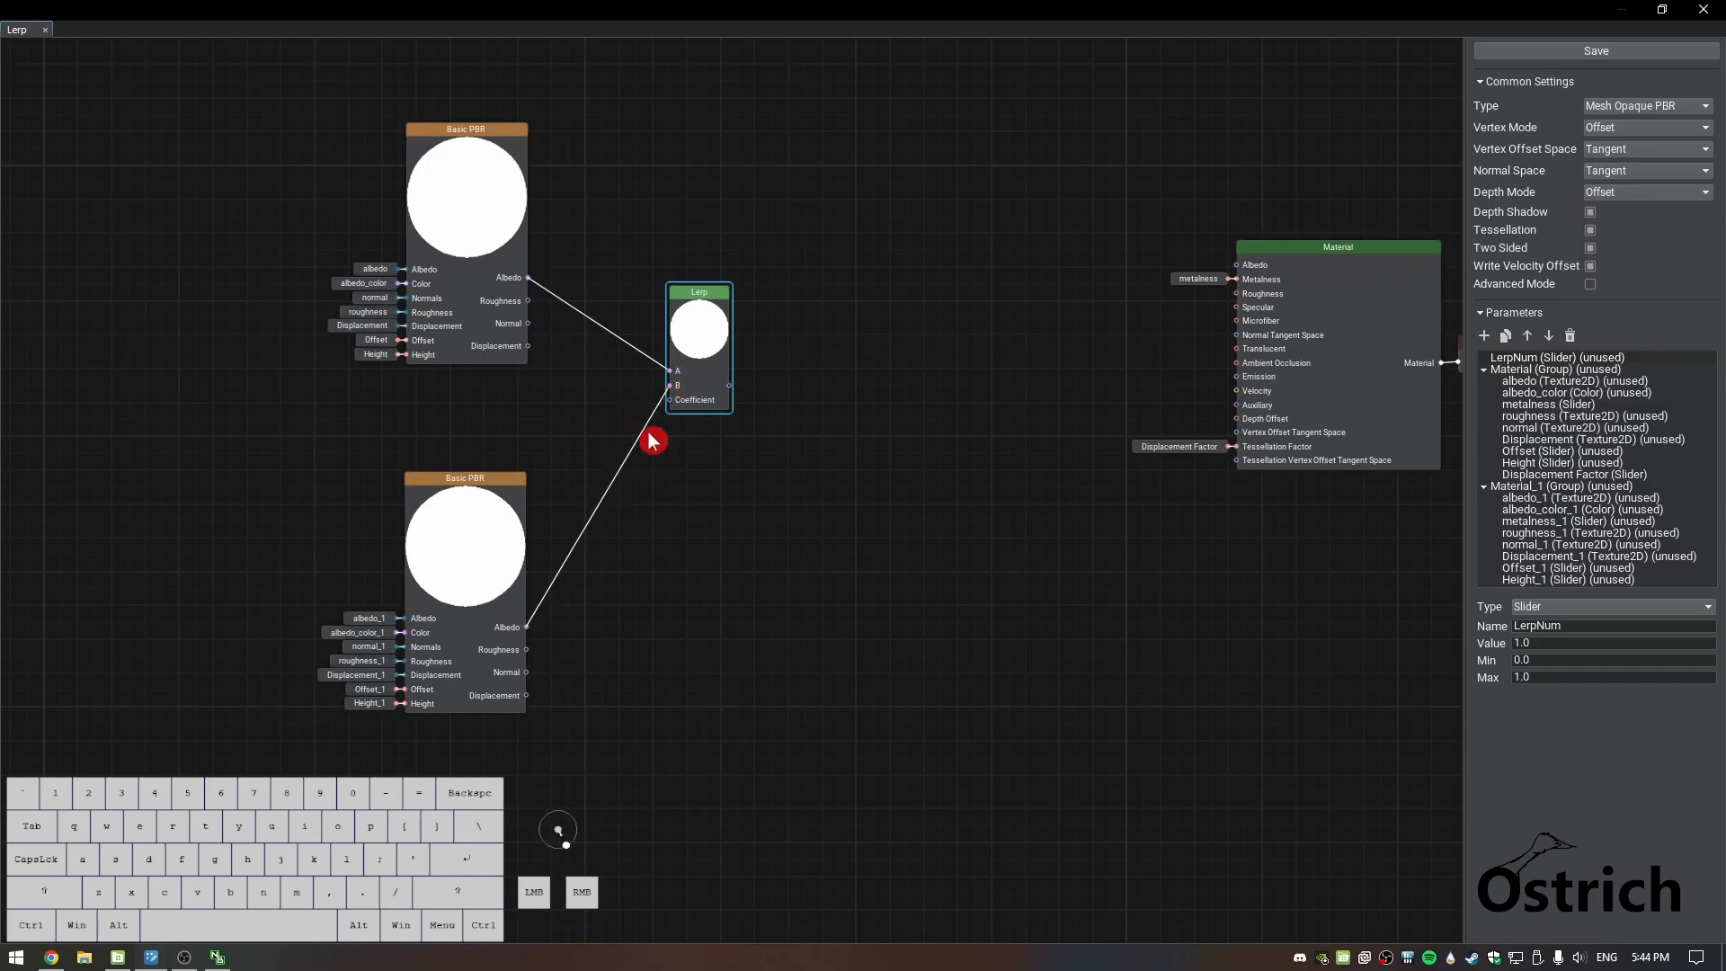
{"action": "left_click", "coordinate": [707, 294]}
{"action": "left_click_drag", "start_coordinate": [707, 294], "coordinate": [750, 294]}
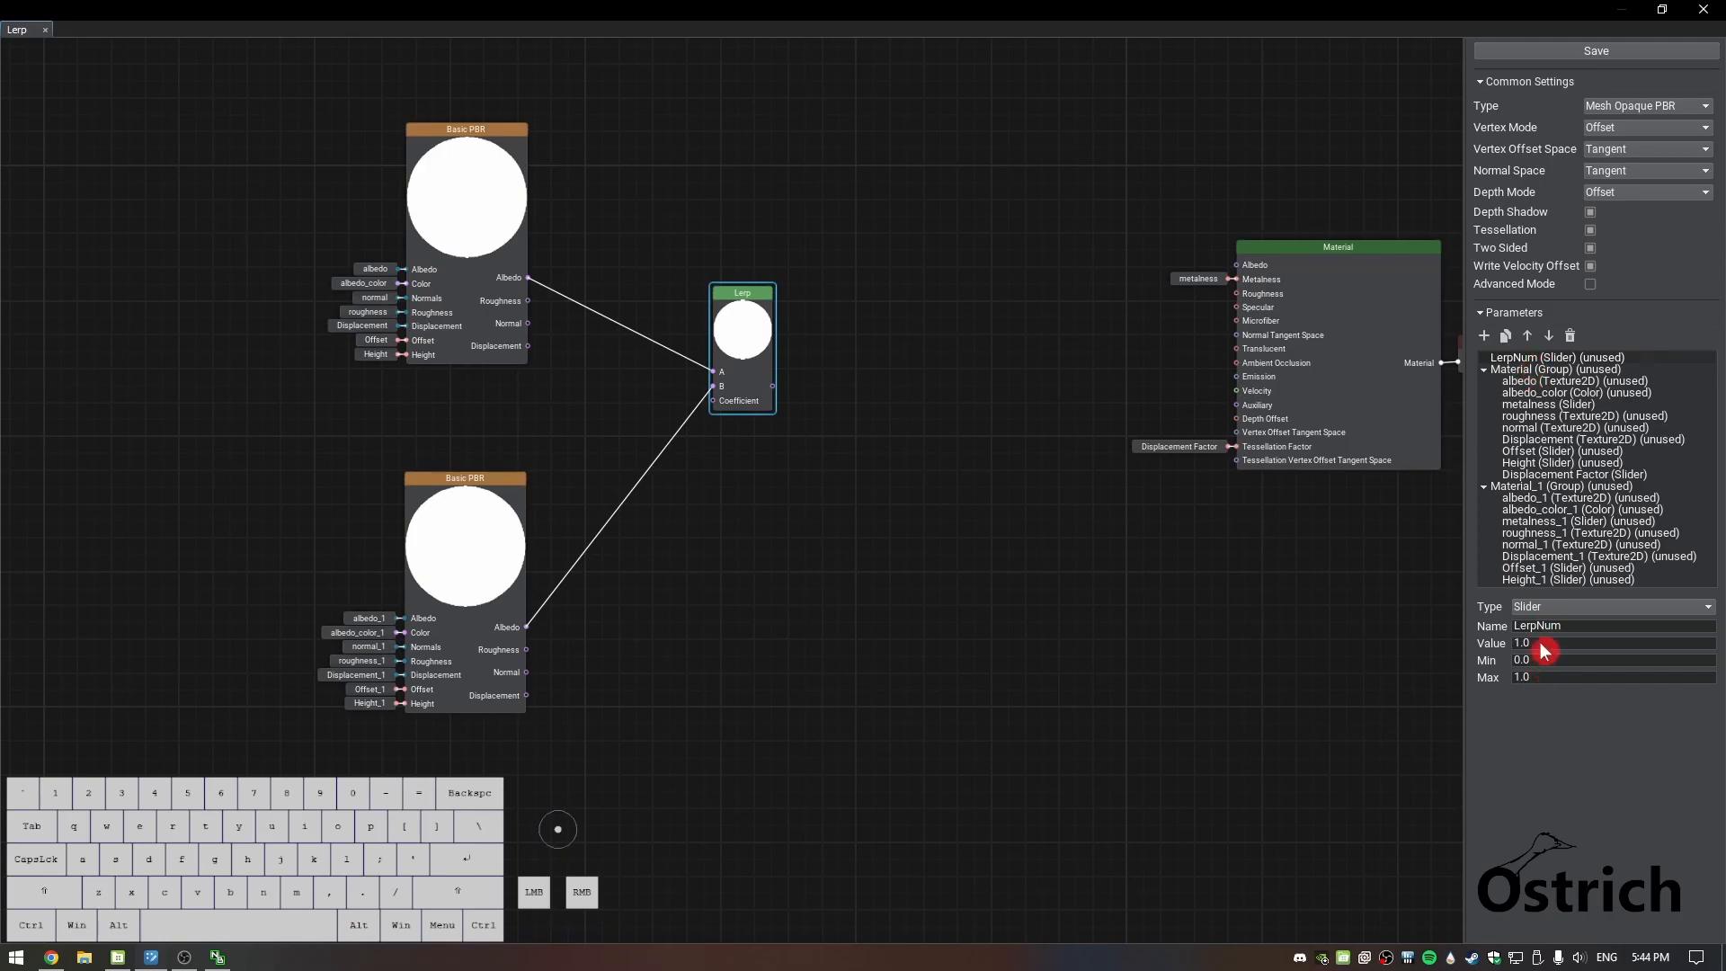
- Add the LerpNum slider parameter to the graph, connect it to the Lerp node's Coefficient input, and collapse it
{"action": "left_click_drag", "start_coordinate": [1550, 360], "coordinate": [598, 412]}
{"action": "left_click_drag", "start_coordinate": [632, 488], "coordinate": [712, 400]}
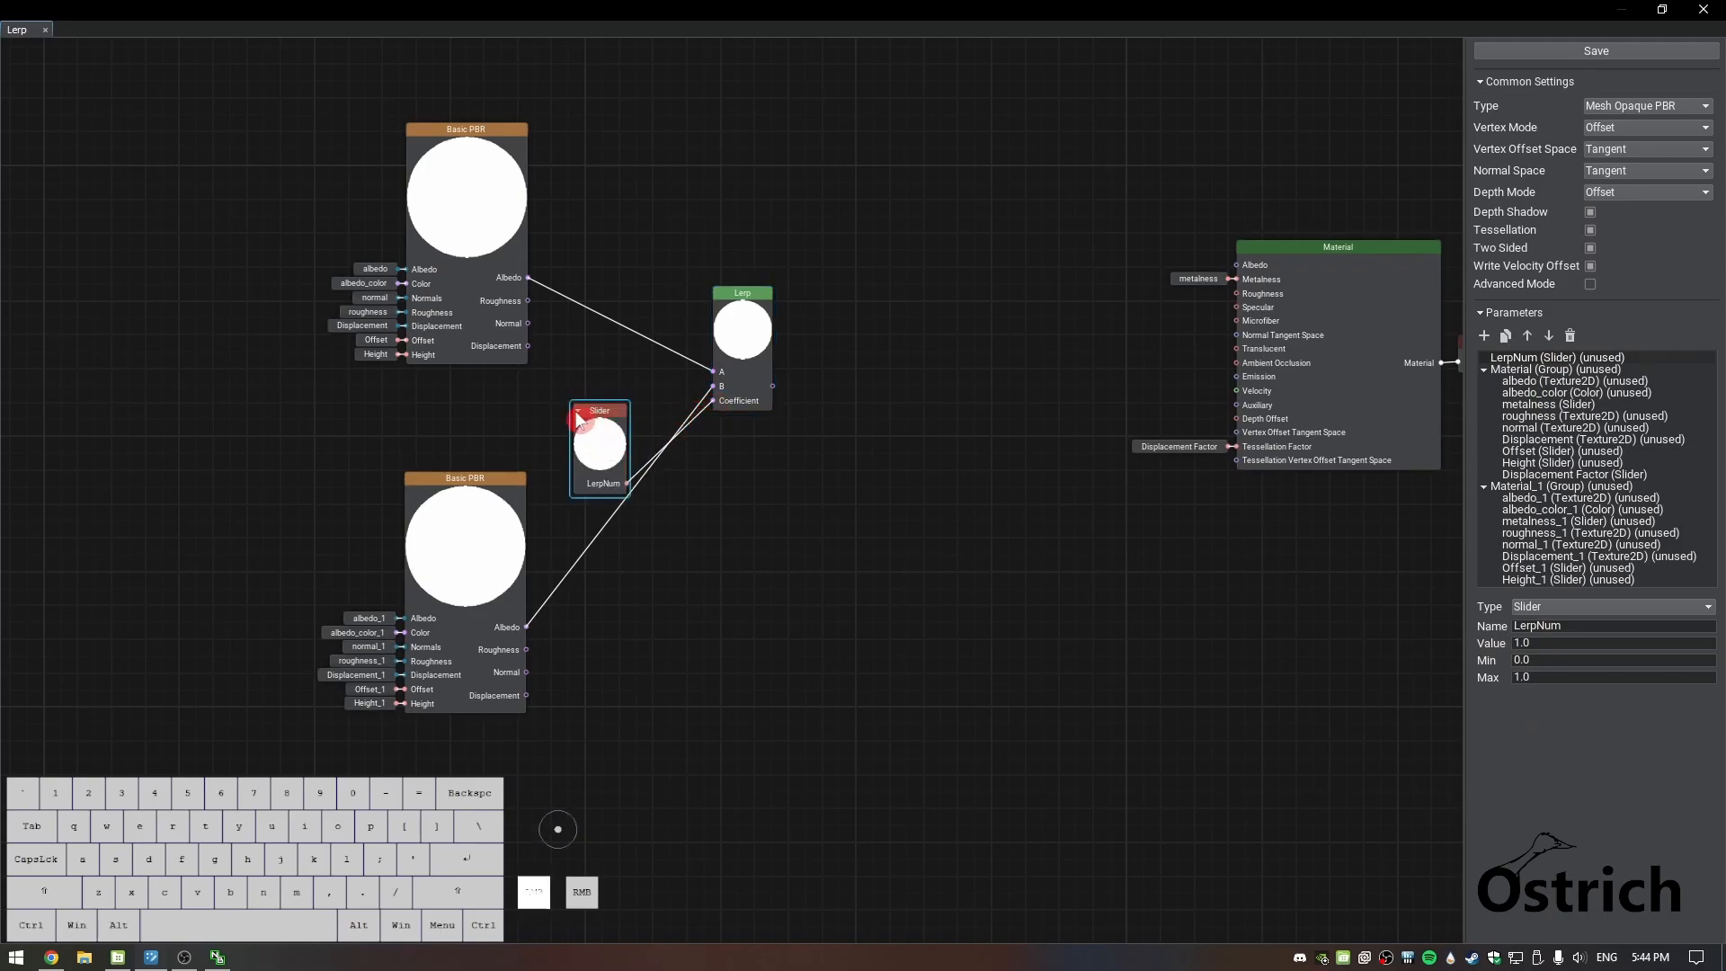
{"action": "left_click", "coordinate": [579, 412]}
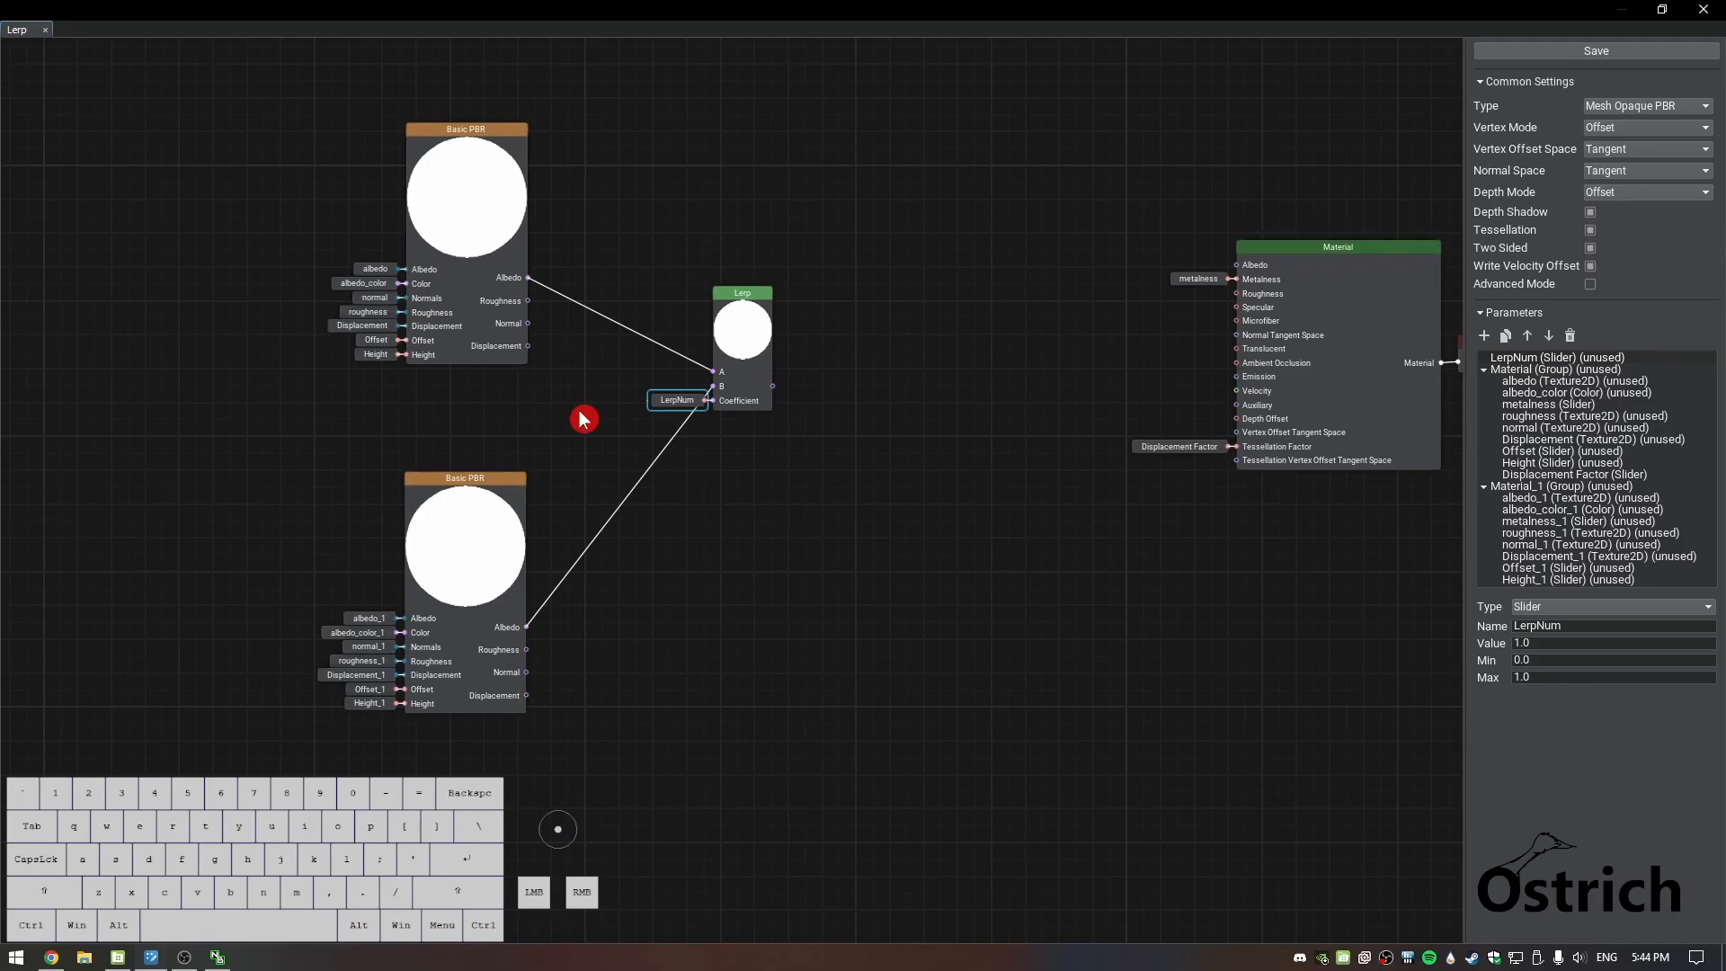
- Connect the Lerp output to the Material node's Albedo input, save the graph and close it
{"action": "left_click_drag", "start_coordinate": [773, 386], "coordinate": [1238, 266]}
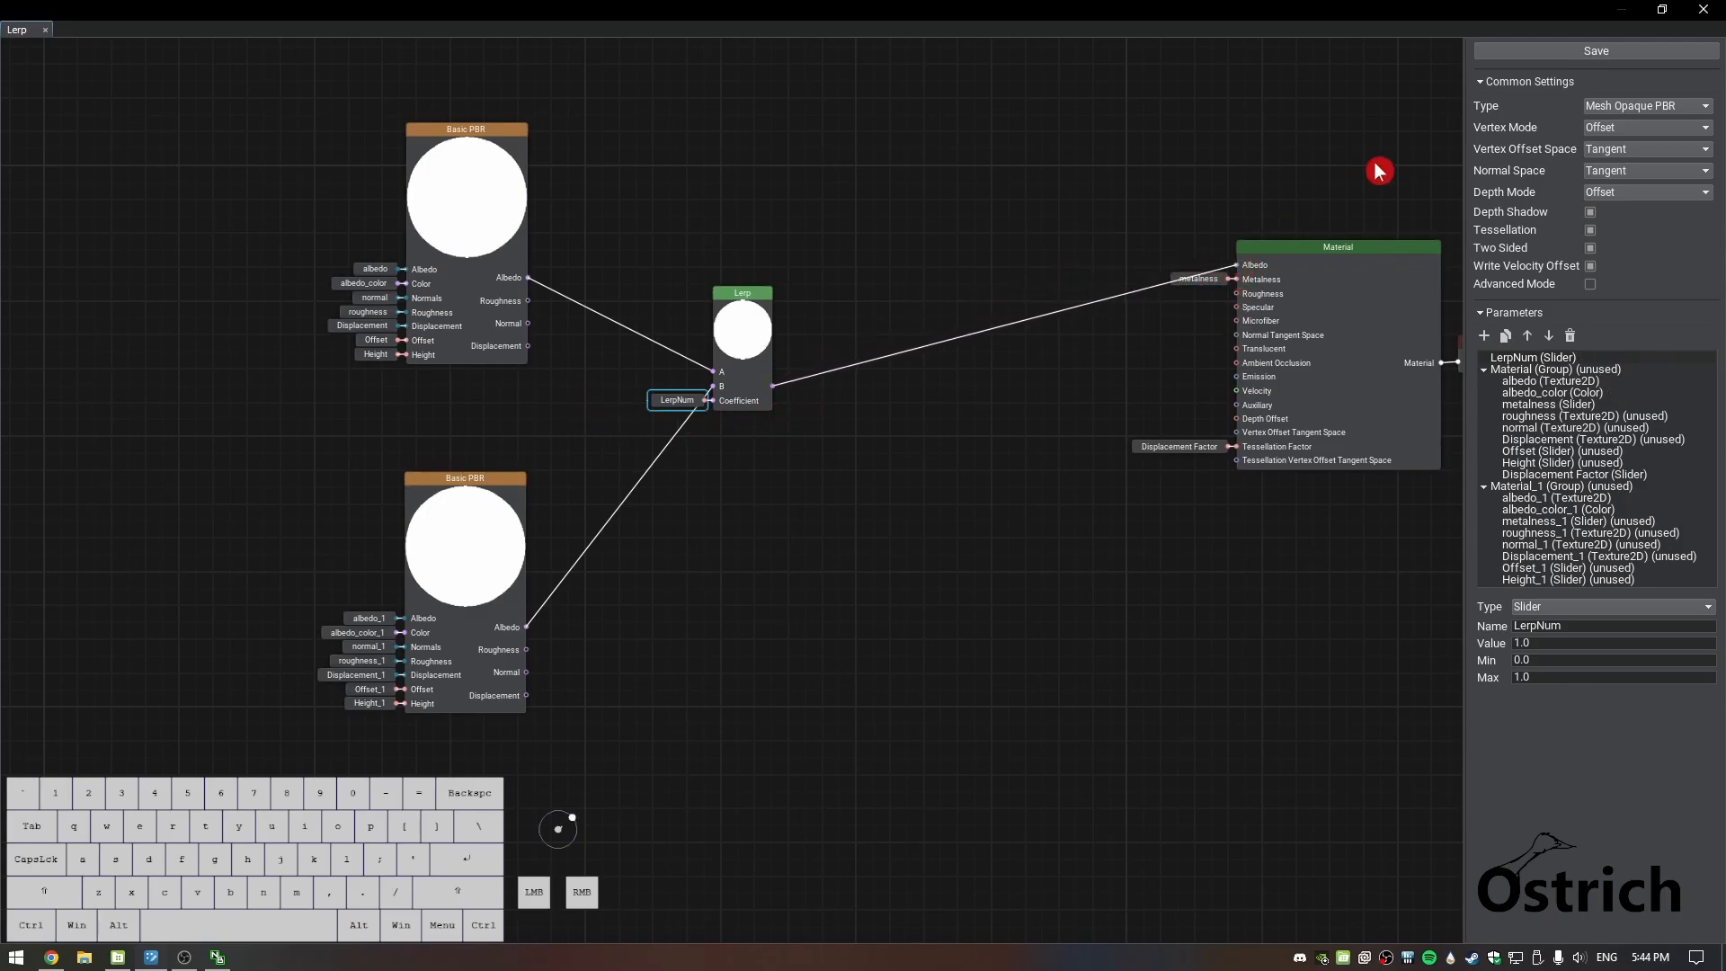
{"action": "left_click", "coordinate": [1533, 54]}
{"action": "left_click", "coordinate": [1703, 9]}
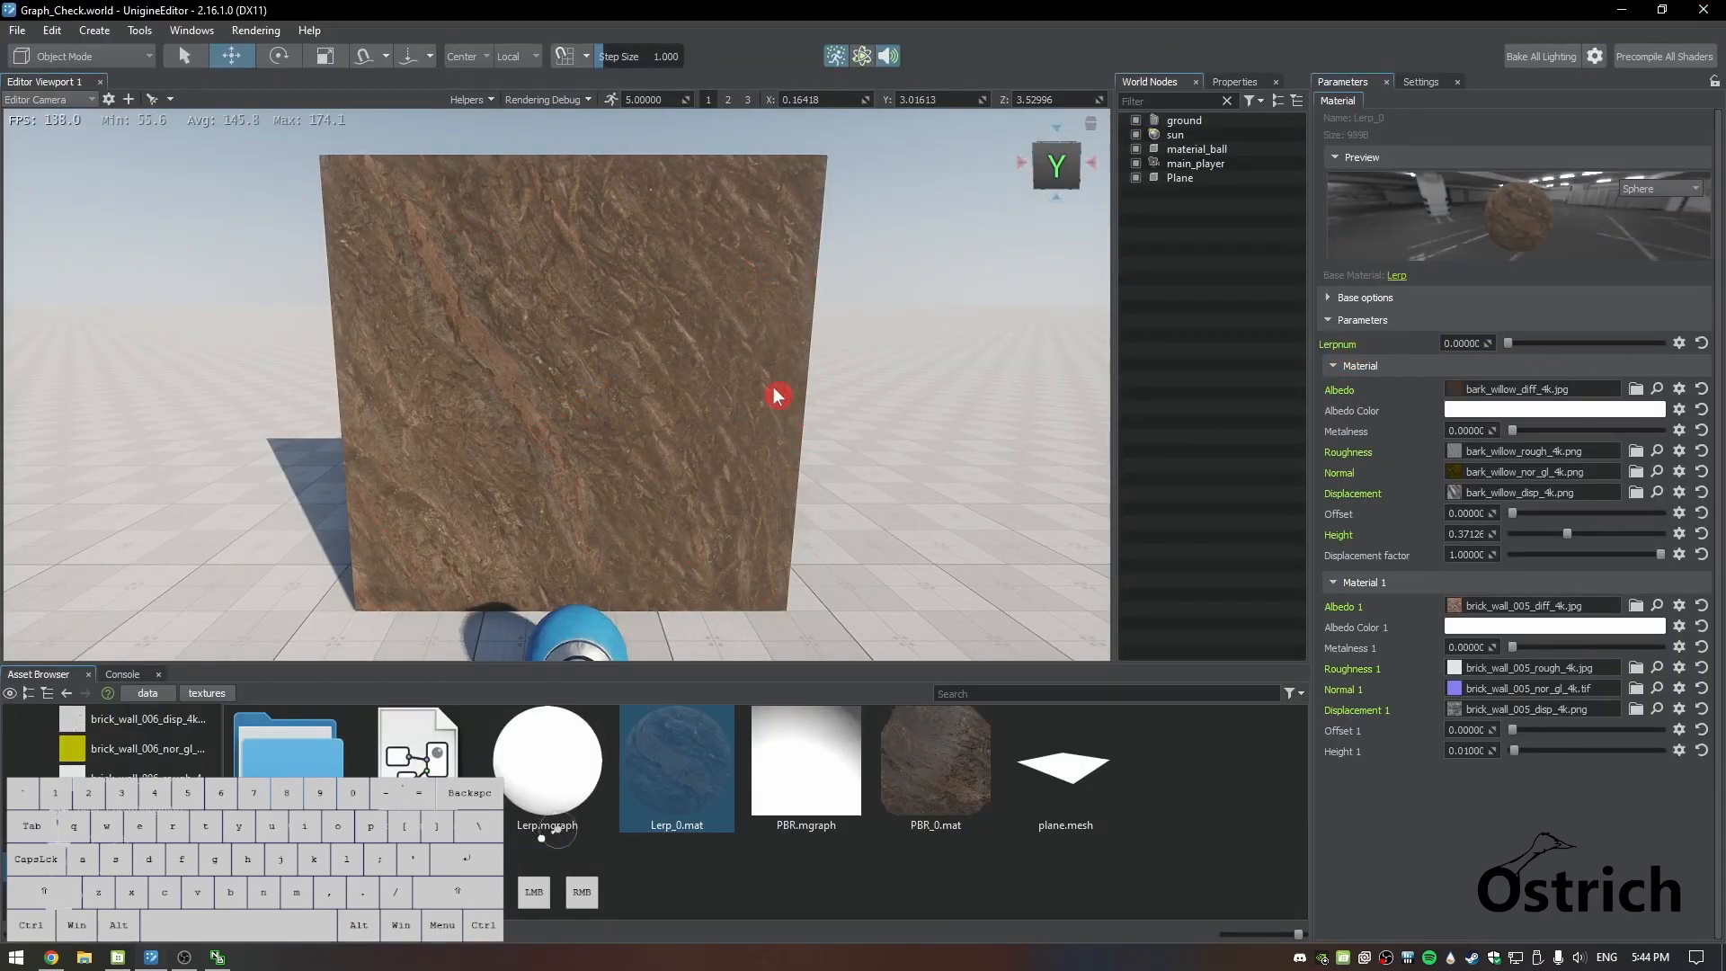
- Vary the Lerpnum value of Lerp_0 to check the albedo blend on the plane, ending at 0
{"action": "mouse_move", "coordinate": [1519, 345]}
{"action": "left_mouse_down"}
{"action": "mouse_move", "coordinate": [1677, 355]}
{"action": "mouse_move", "coordinate": [1552, 353]}
{"action": "mouse_move", "coordinate": [1687, 339]}
{"action": "mouse_move", "coordinate": [1489, 333]}
{"action": "left_mouse_up"}
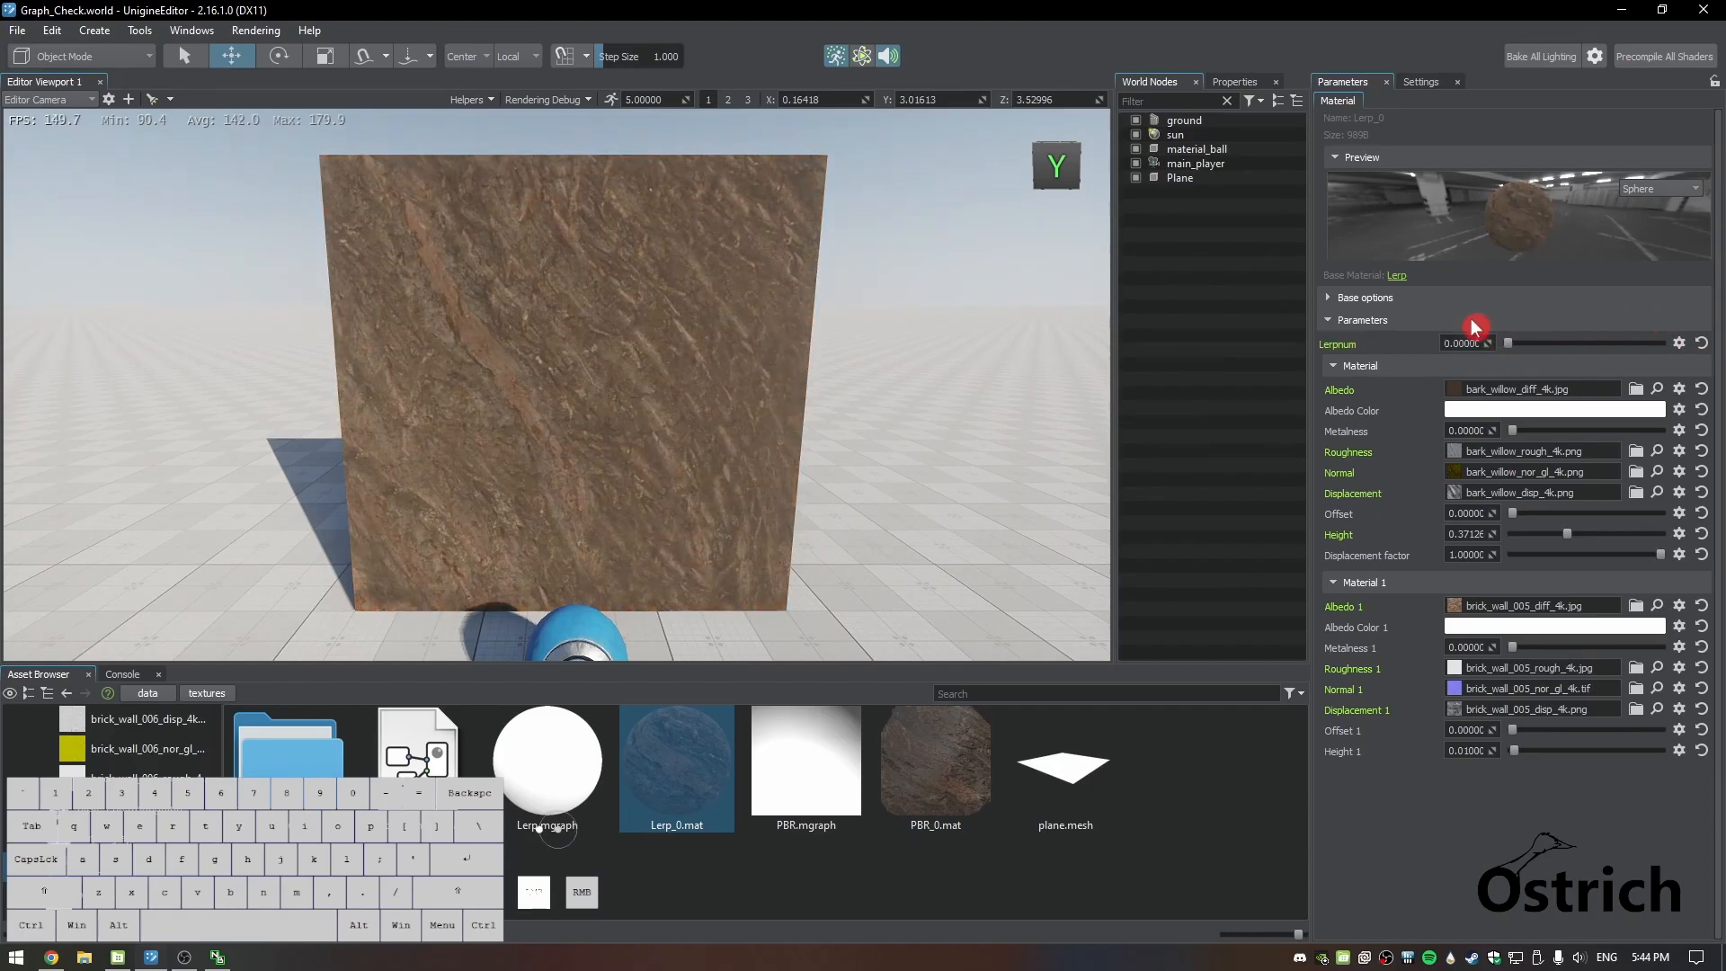
{"action": "mouse_move", "coordinate": [1475, 326]}
{"action": "left_mouse_down"}
{"action": "mouse_move", "coordinate": [1673, 339]}
{"action": "mouse_move", "coordinate": [1499, 349]}
{"action": "mouse_move", "coordinate": [1714, 345]}
{"action": "mouse_move", "coordinate": [1466, 352]}
{"action": "left_mouse_up"}
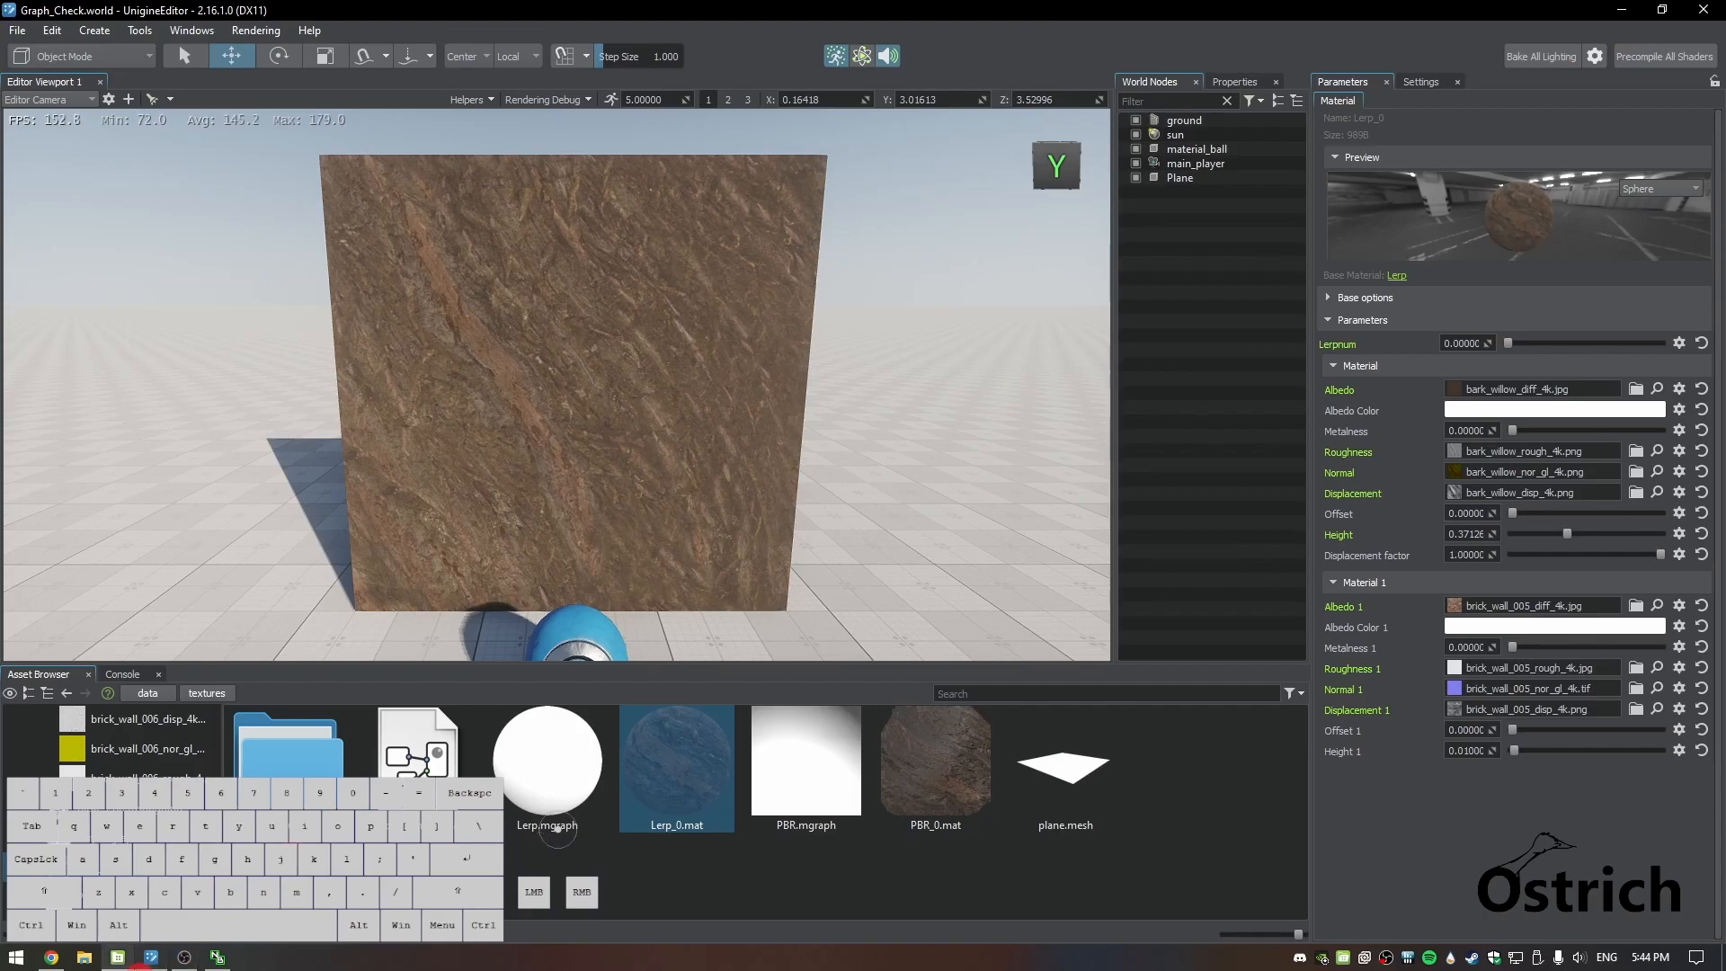
- Reopen the Lerp graph and duplicate the Lerp node together with its LerpNum input three times
{"action": "double_click", "coordinate": [693, 797]}
{"action": "left_click_drag", "start_coordinate": [619, 214], "coordinate": [828, 519]}
{"action": "key", "text": "ctrl+d"}
{"action": "key", "text": "ctrl+d"}
{"action": "key", "text": "ctrl+d"}
- Arrange the four Lerp nodes in a vertical column beside the two Basic PBR nodes
{"action": "left_click_drag", "start_coordinate": [793, 344], "coordinate": [739, 623]}
{"action": "left_click_drag", "start_coordinate": [781, 328], "coordinate": [747, 479]}
{"action": "mouse_move", "coordinate": [739, 293]}
{"action": "left_mouse_down"}
{"action": "mouse_move", "coordinate": [725, 127]}
{"action": "mouse_move", "coordinate": [726, 305]}
{"action": "left_mouse_up"}
{"action": "left_click_drag", "start_coordinate": [742, 478], "coordinate": [725, 473]}
{"action": "left_click_drag", "start_coordinate": [718, 623], "coordinate": [701, 617]}
{"action": "left_click_drag", "start_coordinate": [474, 495], "coordinate": [468, 494]}
- Connect both Basic PBR nodes' Roughness, Normal and Displacement outputs to the A and B inputs of the second, third and fourth Lerp nodes
{"action": "left_click_drag", "start_coordinate": [525, 649], "coordinate": [697, 399]}
{"action": "left_click_drag", "start_coordinate": [467, 287], "coordinate": [461, 287]}
{"action": "left_click_drag", "start_coordinate": [521, 299], "coordinate": [698, 384]}
{"action": "left_click_drag", "start_coordinate": [521, 322], "coordinate": [695, 551]}
{"action": "left_click_drag", "start_coordinate": [522, 346], "coordinate": [695, 702]}
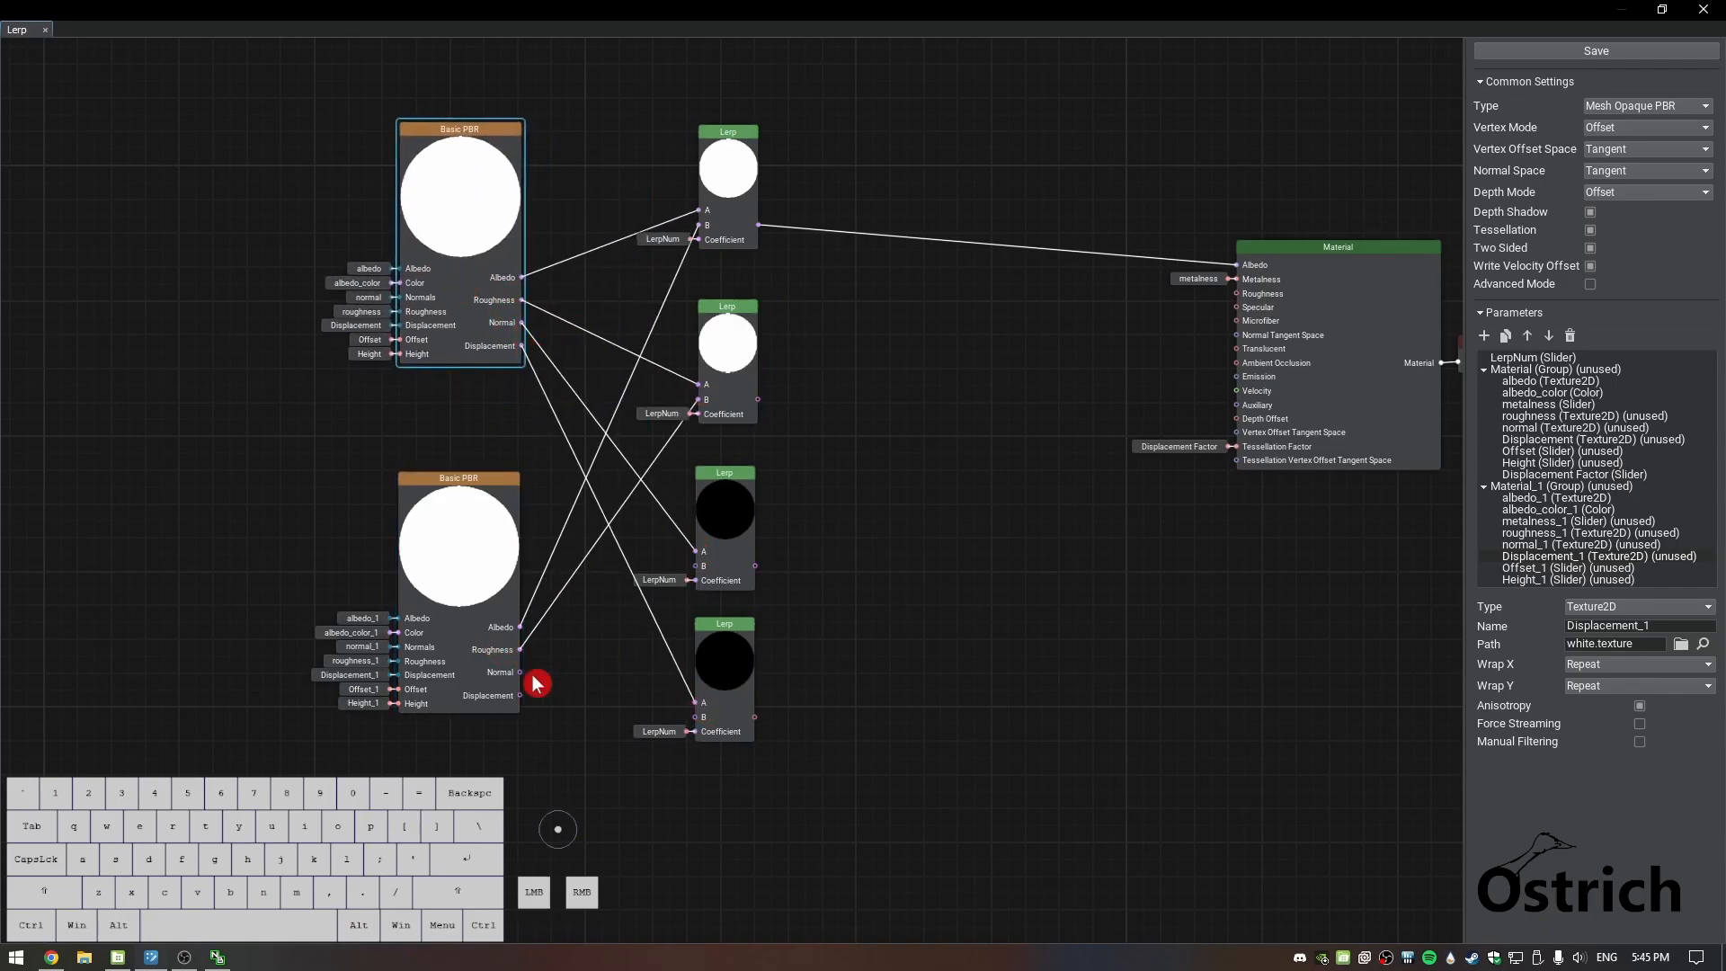
{"action": "left_click_drag", "start_coordinate": [520, 671], "coordinate": [695, 566]}
{"action": "left_click_drag", "start_coordinate": [520, 695], "coordinate": [695, 716]}
- Connect the remaining Lerp outputs to the Material node's Roughness, Normal Tangent Space and Tessellation Vertex Offset Tangent Space inputs, and save the graph
{"action": "left_click", "coordinate": [787, 547]}
{"action": "left_click_drag", "start_coordinate": [758, 399], "coordinate": [1237, 293]}
{"action": "left_click_drag", "start_coordinate": [755, 566], "coordinate": [1237, 334]}
{"action": "left_click_drag", "start_coordinate": [755, 717], "coordinate": [1237, 460]}
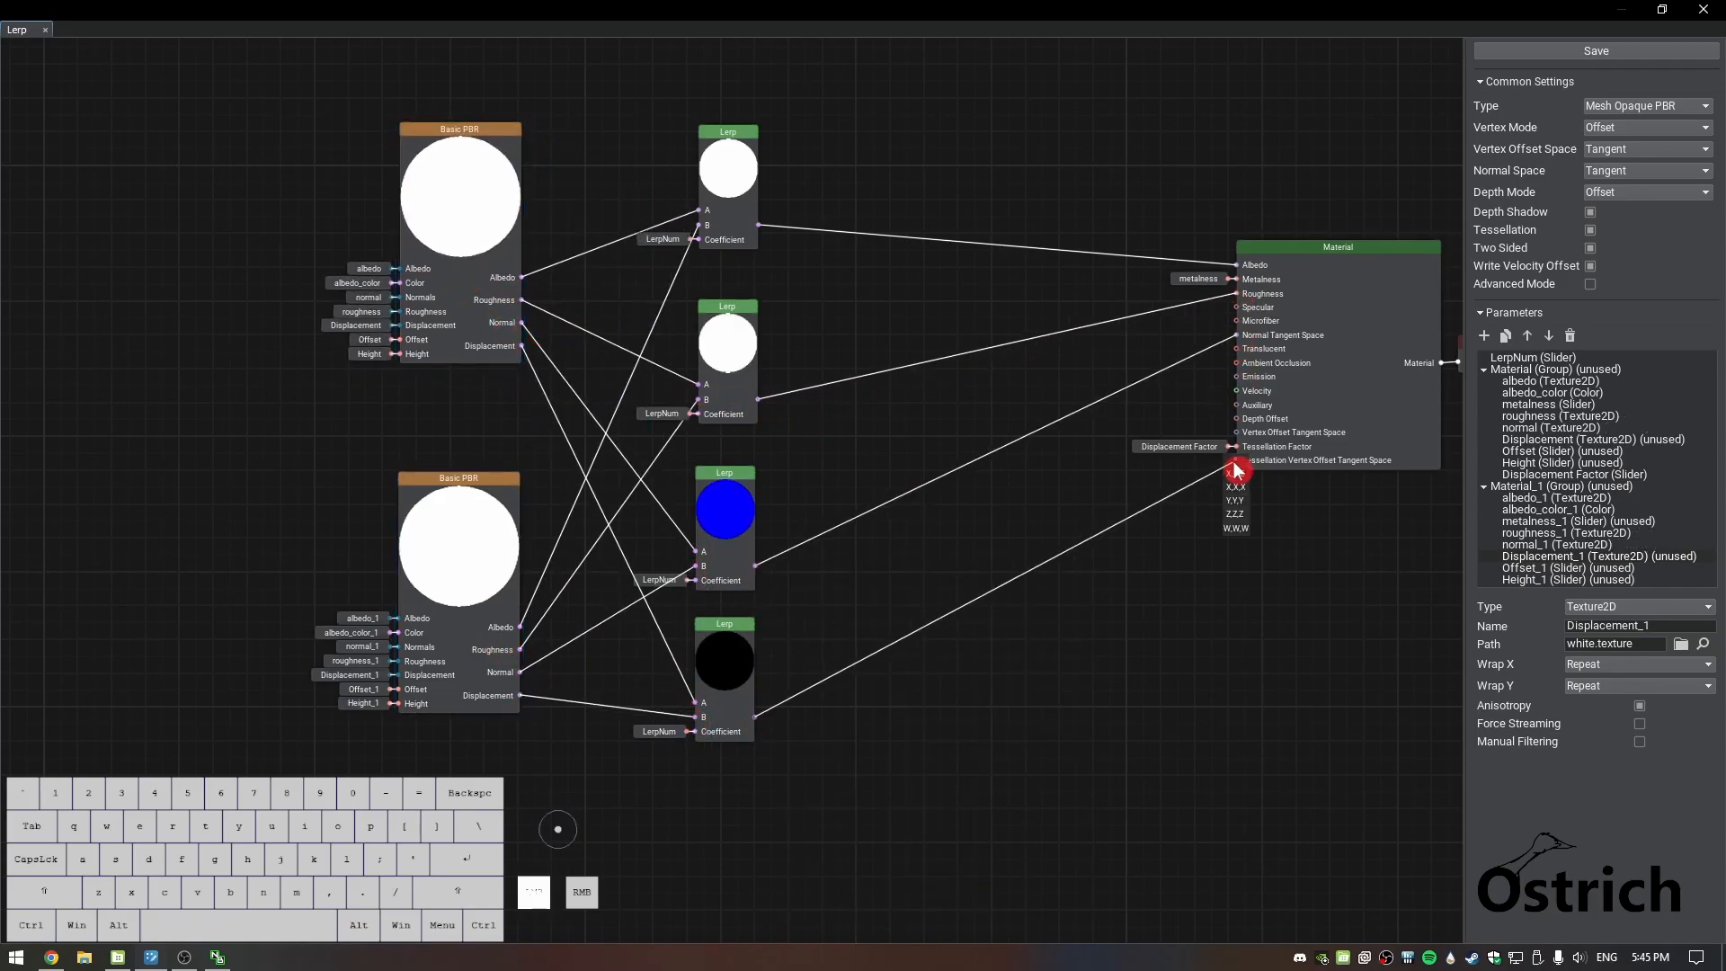
{"action": "key", "text": "ctrl+s"}
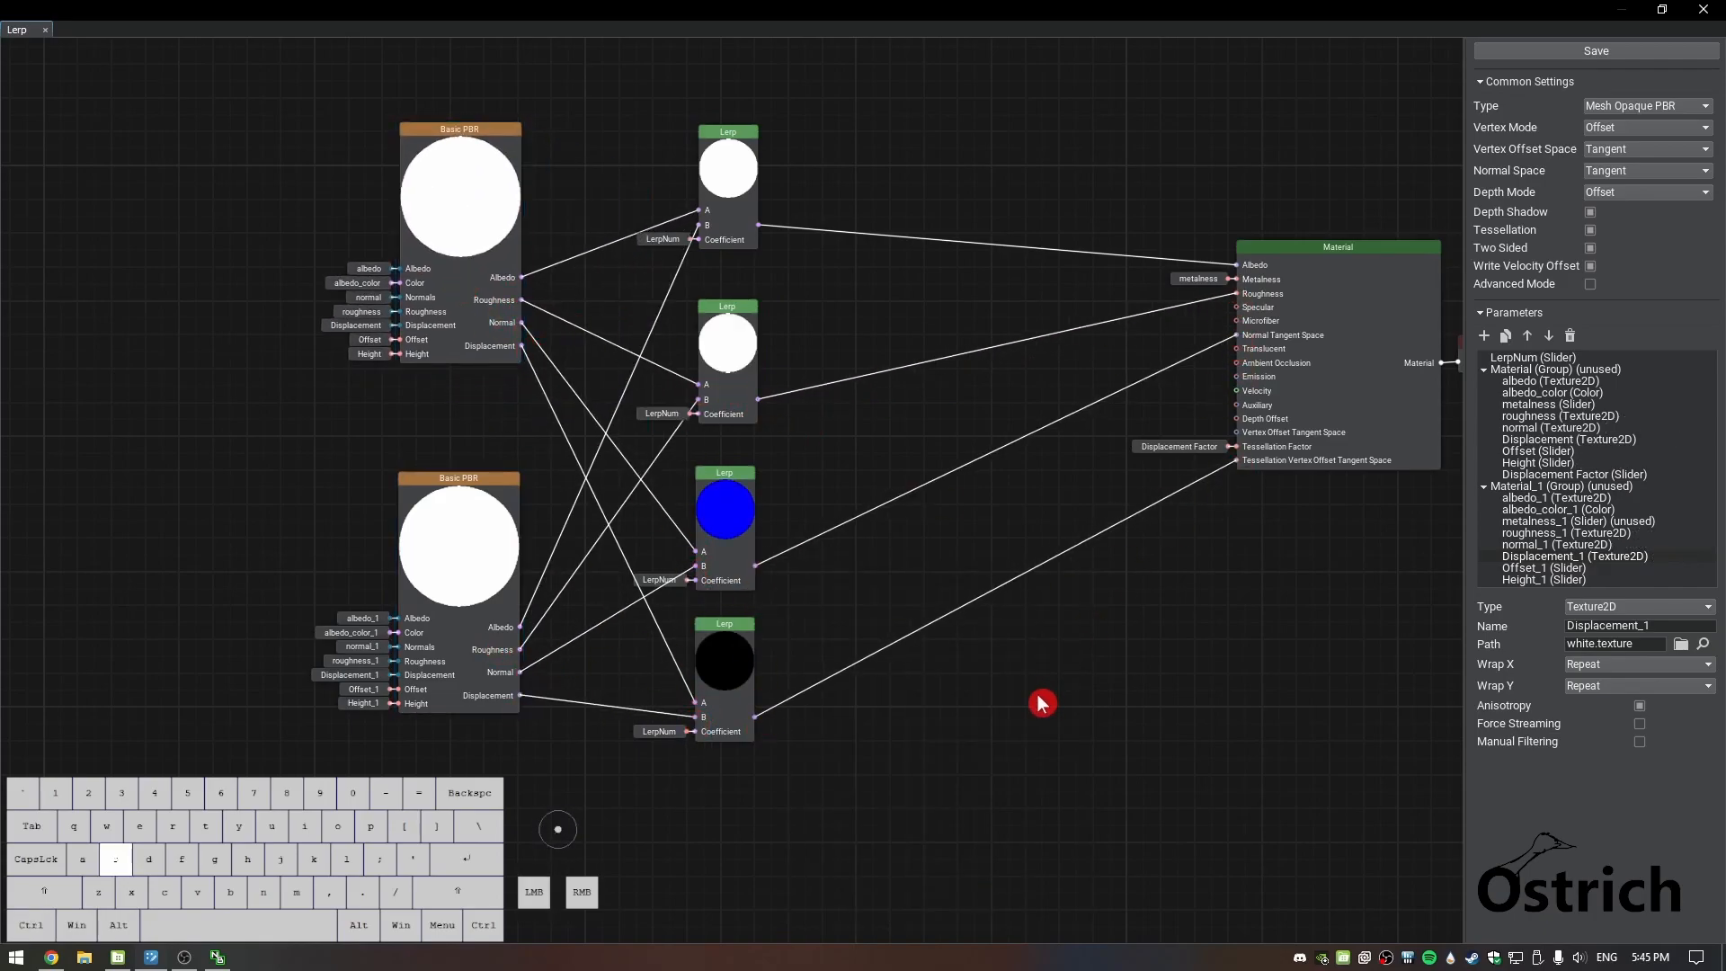
{"action": "left_click", "coordinate": [1541, 52]}
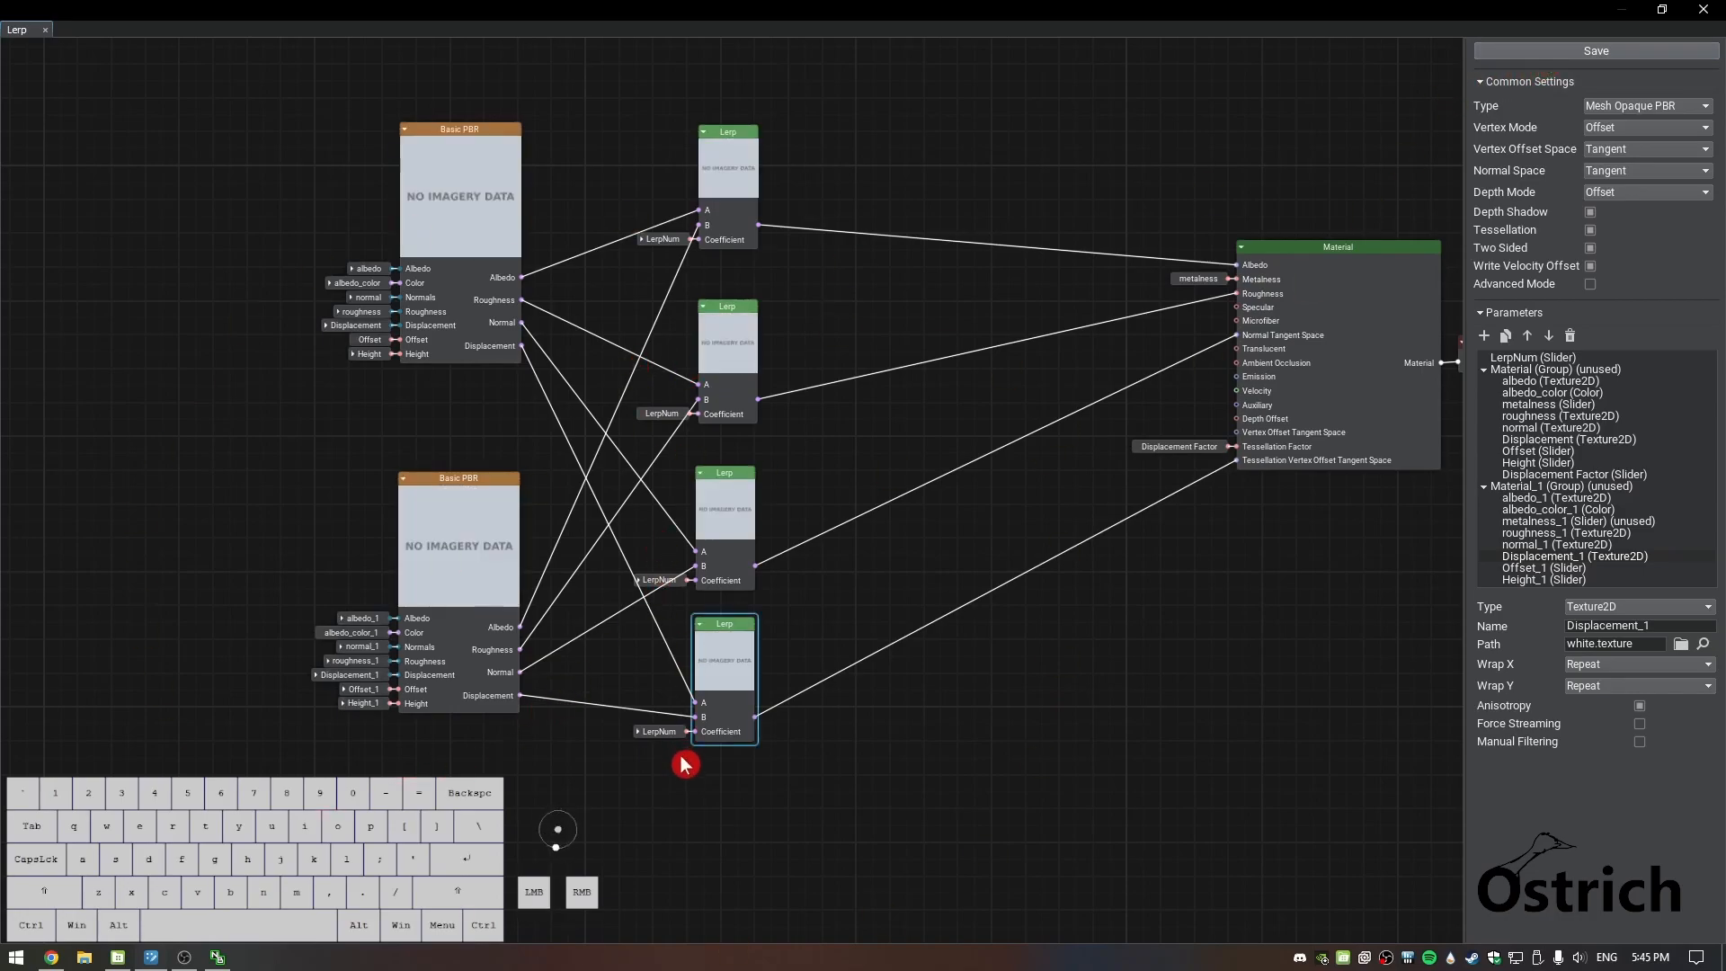
- Duplicate the lowest Lerp node with its LerpNum input and delete the copy
{"action": "left_click_drag", "start_coordinate": [776, 781], "coordinate": [631, 651]}
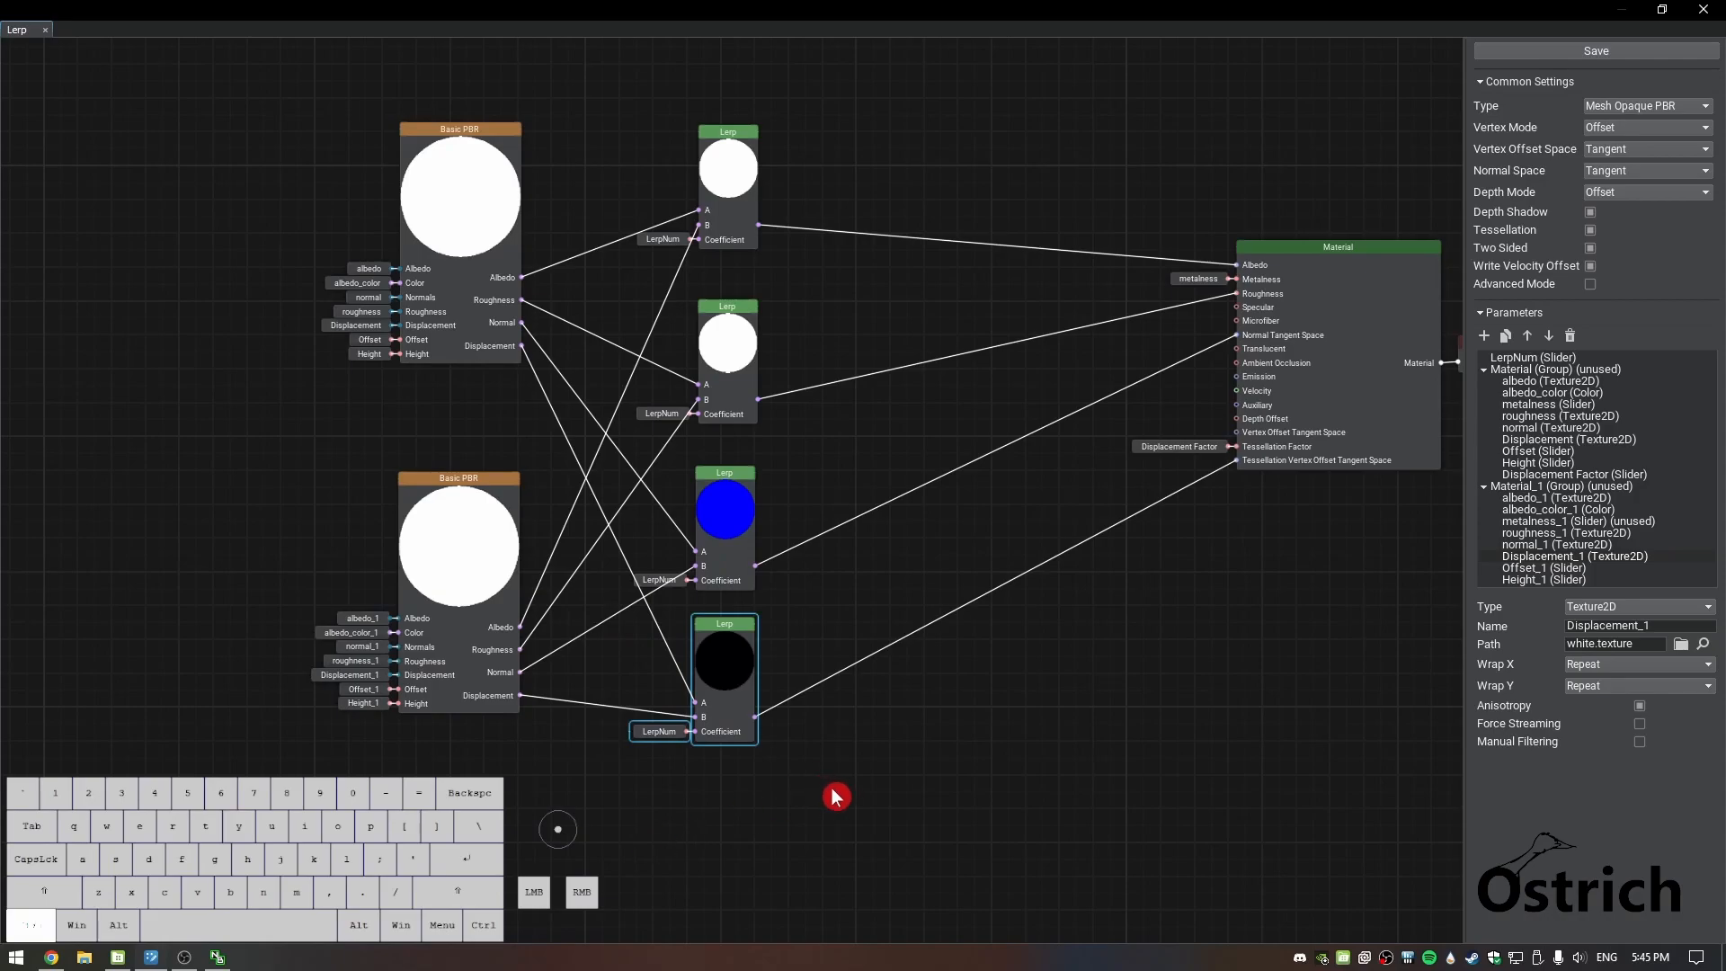
{"action": "key", "text": "ctrl+d"}
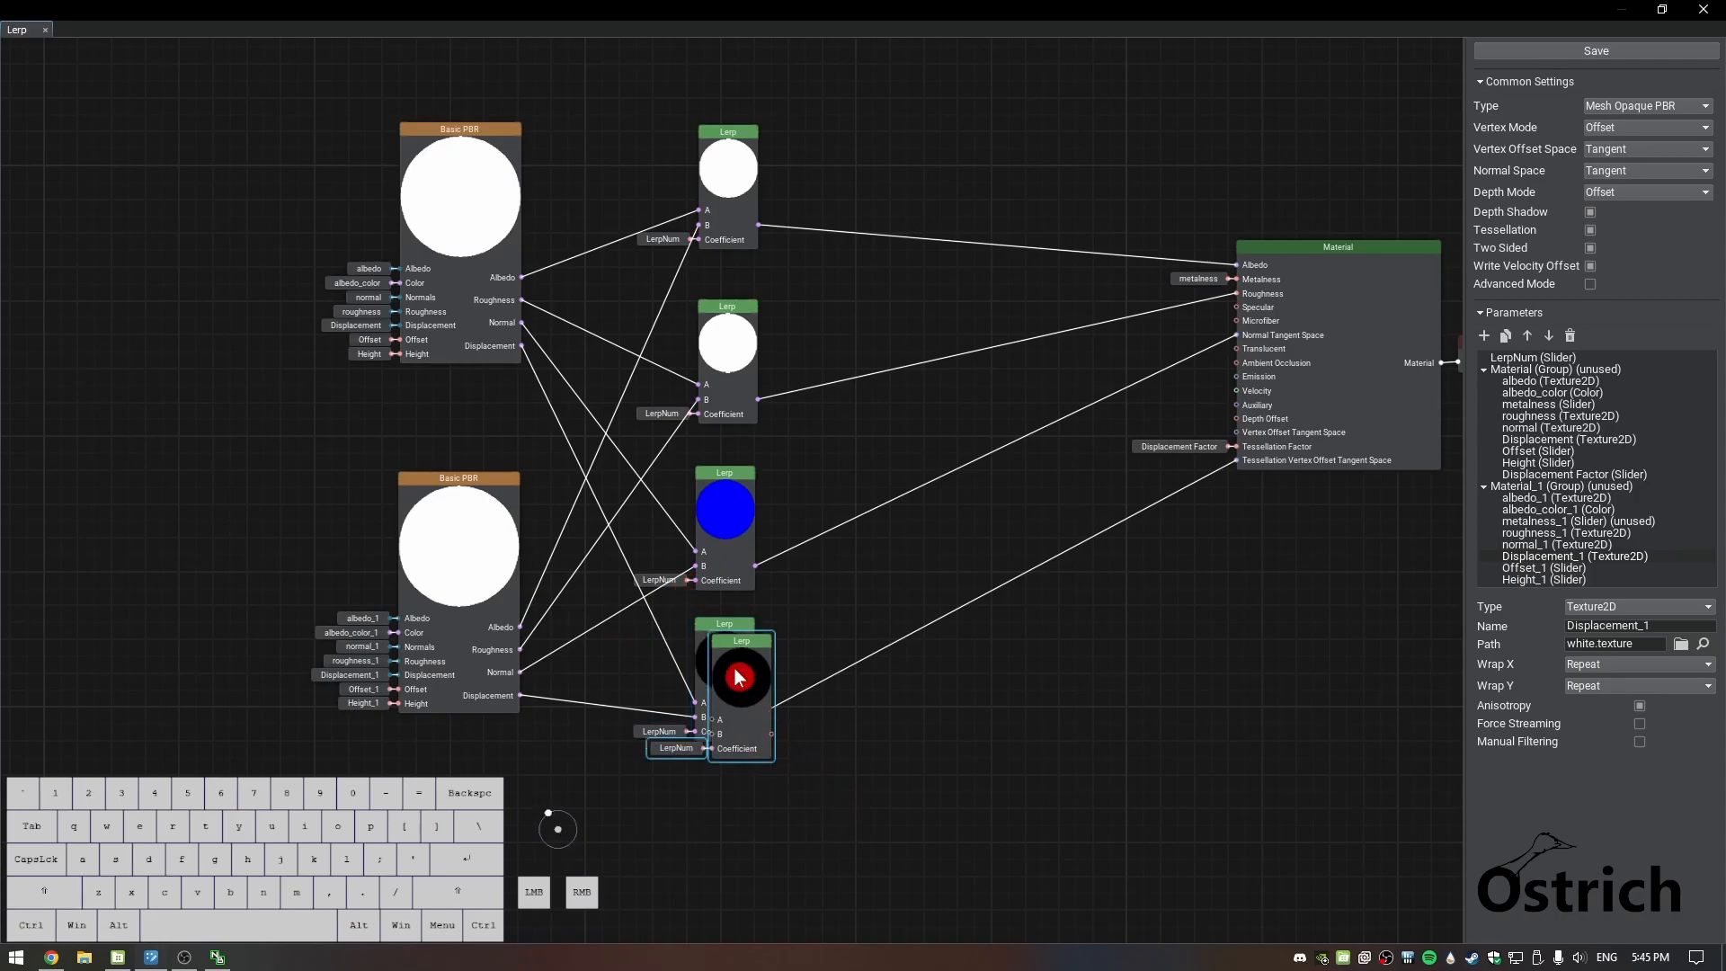
{"action": "key", "text": "Delete"}
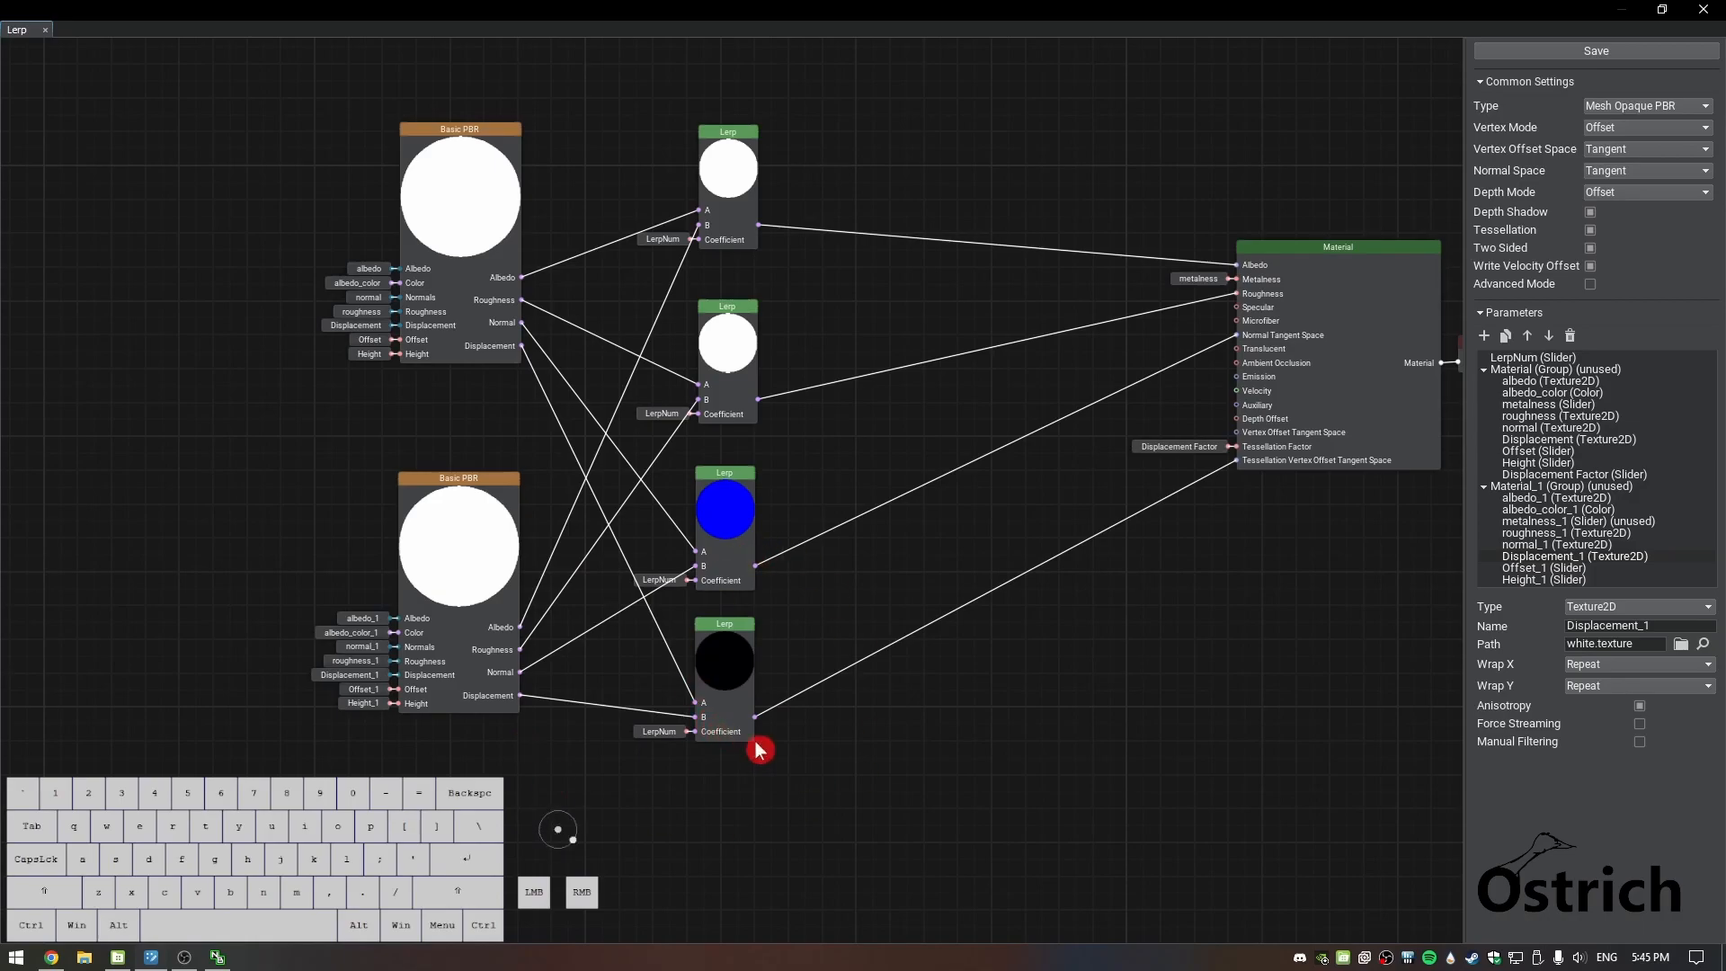
- Save the completed Lerp material graph and close its editor
{"action": "middle_click_drag", "start_coordinate": [1079, 720], "coordinate": [990, 743]}
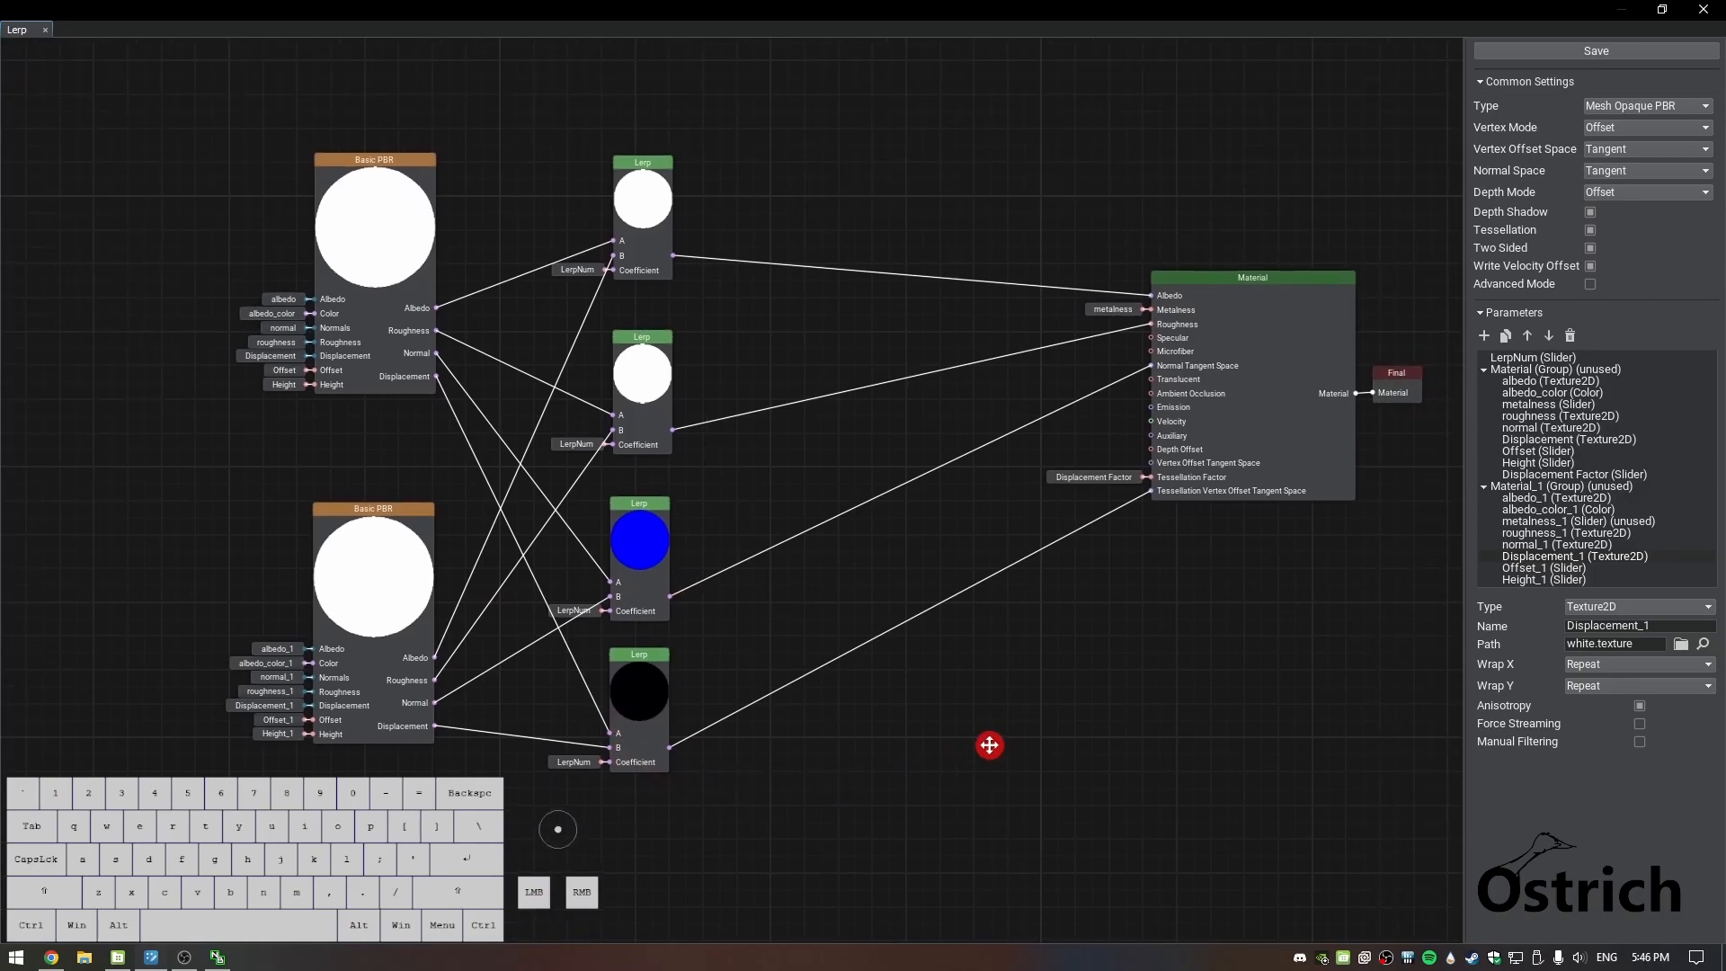
{"action": "left_click", "coordinate": [1633, 59]}
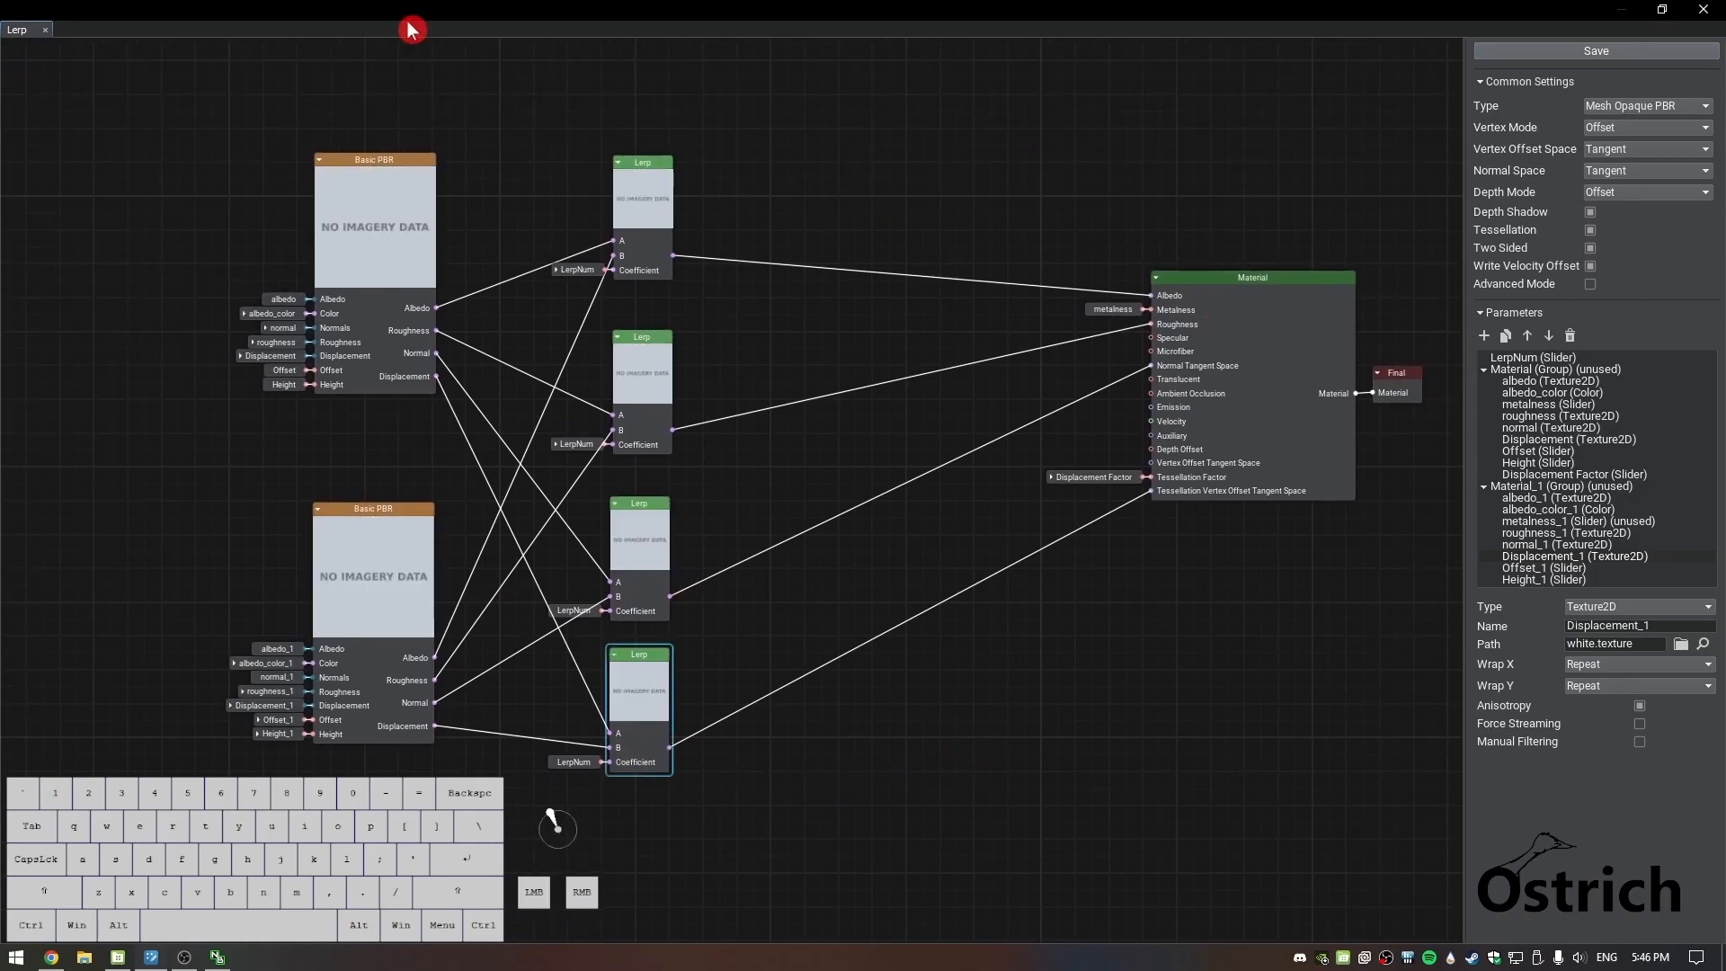
{"action": "left_click", "coordinate": [1703, 11]}
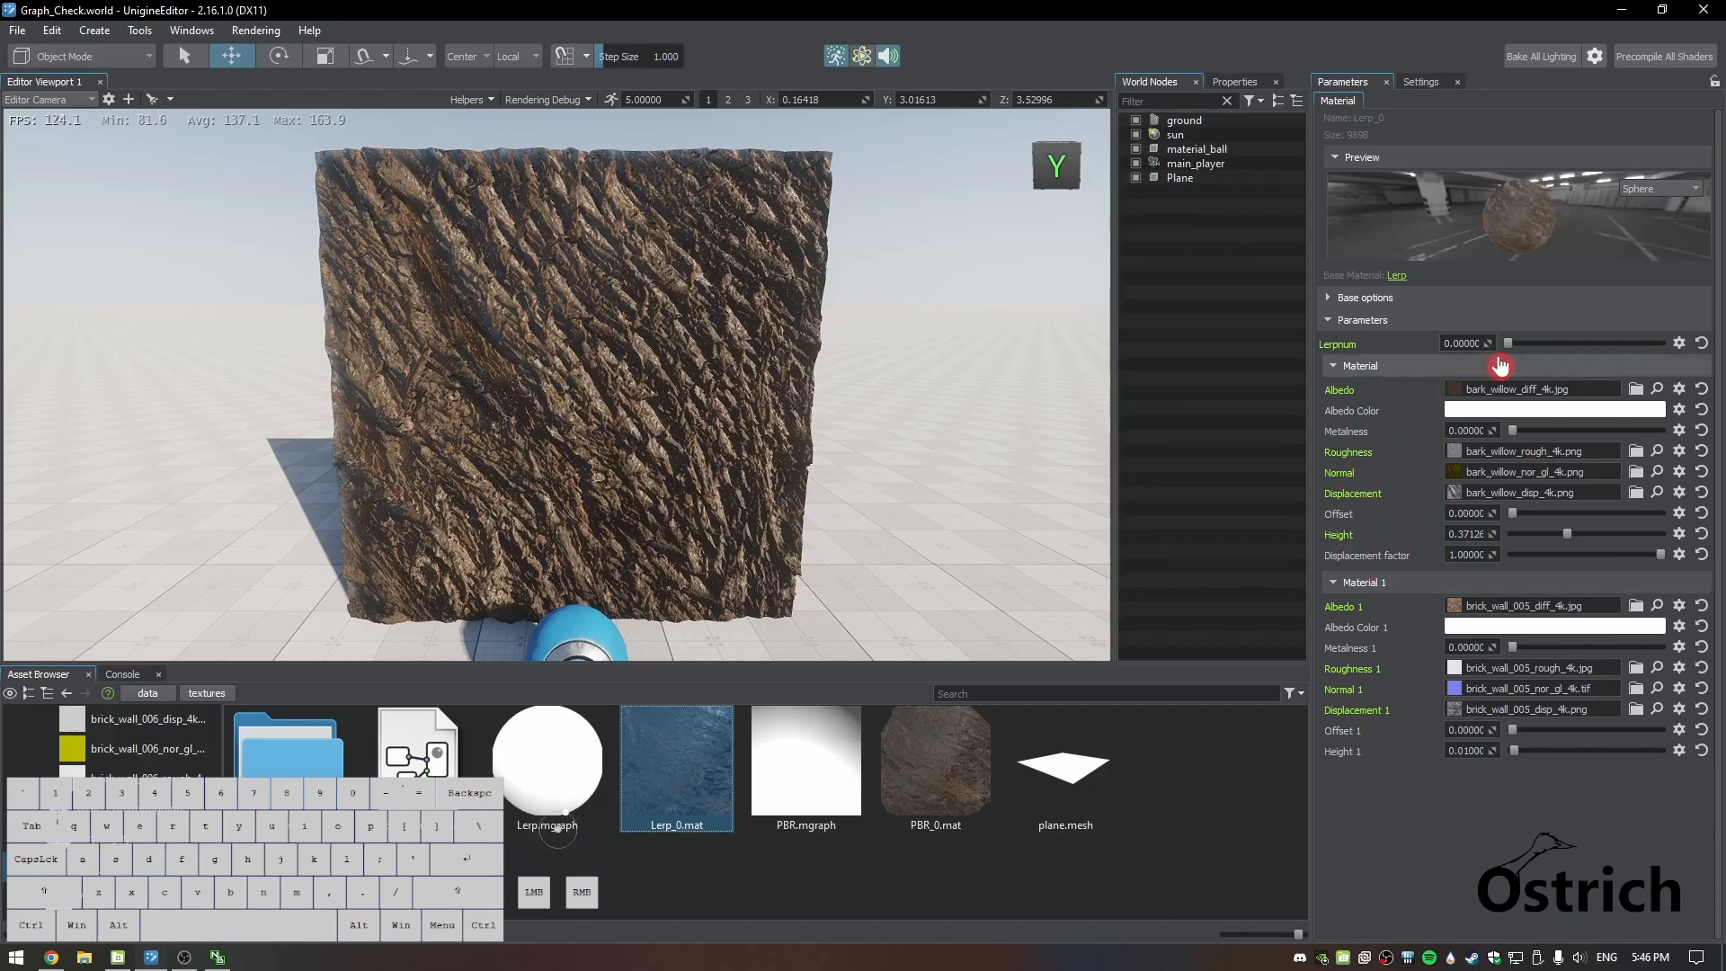
- Raise Lerpnum to its maximum, set Offset 1 to about 0.299 and Height 1 to about 0.407, and return Lerpnum to 0
{"action": "left_click_drag", "start_coordinate": [1510, 344], "coordinate": [1719, 352]}
{"action": "left_click_drag", "start_coordinate": [1523, 733], "coordinate": [1559, 719]}
{"action": "left_click_drag", "start_coordinate": [1662, 344], "coordinate": [1337, 346]}
{"action": "mouse_move", "coordinate": [705, 527]}
{"action": "right_mouse_down"}
{"action": "mouse_move", "coordinate": [578, 493]}
{"action": "mouse_move", "coordinate": [709, 501]}
{"action": "right_mouse_up"}
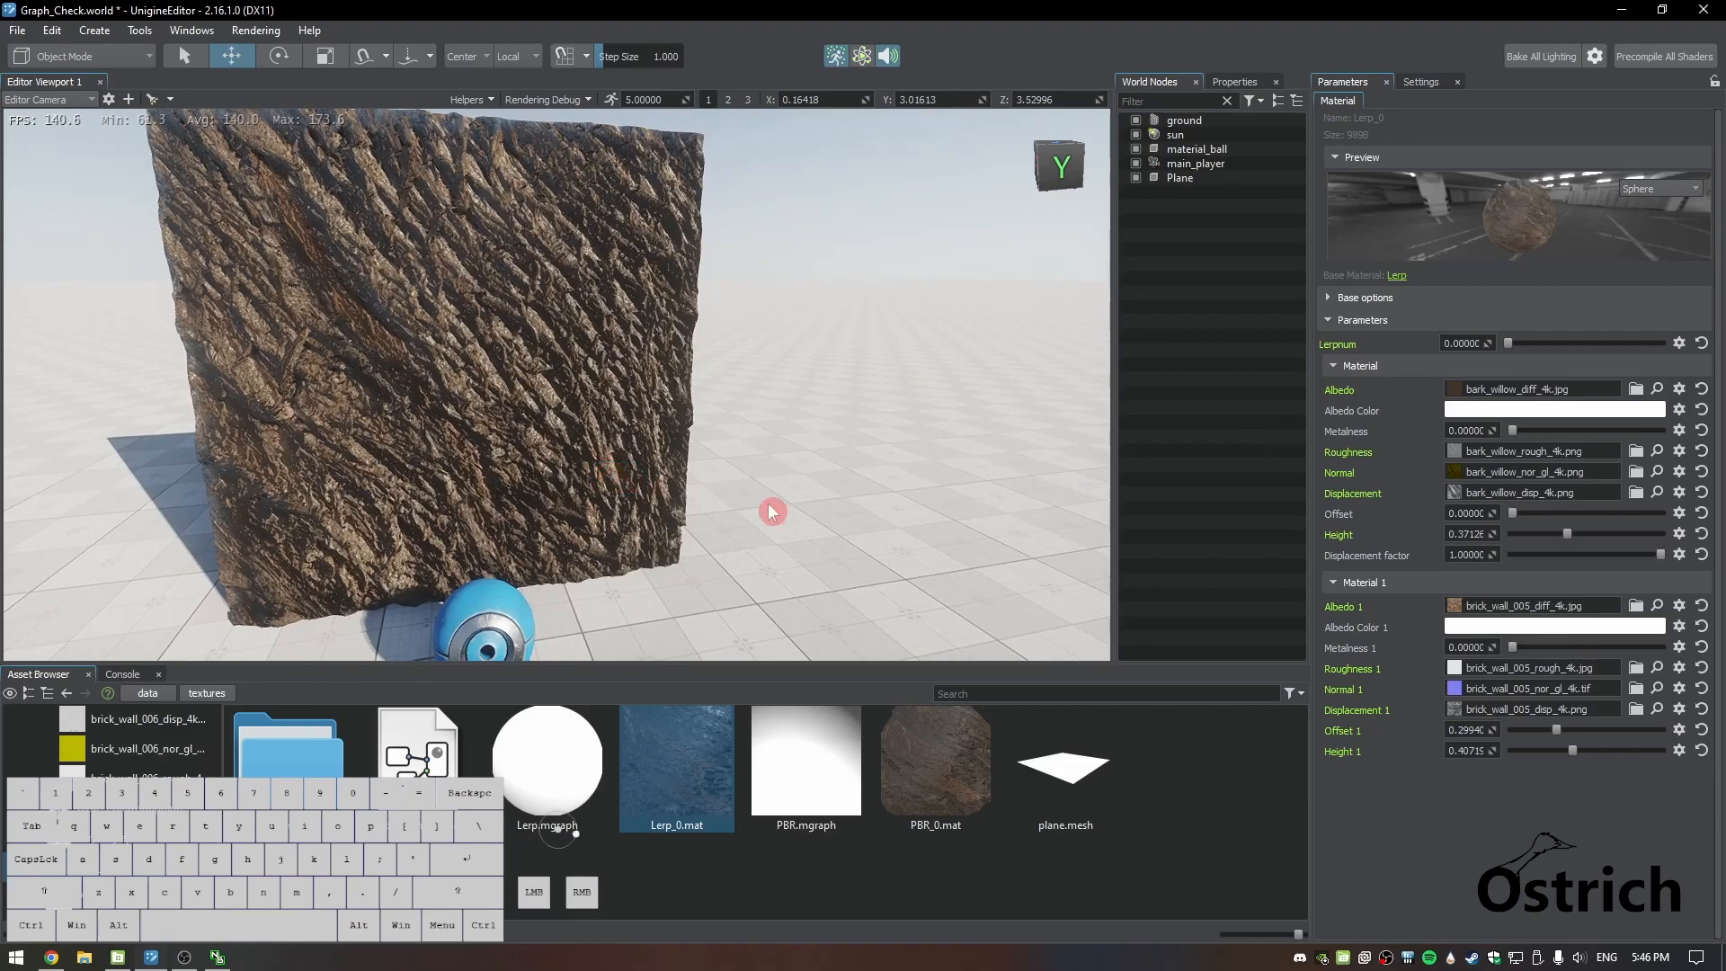
- Set the first material's Height to about 0.551 and return Lerpnum to 0, viewing the plane from the front
{"action": "left_click_drag", "start_coordinate": [1573, 544], "coordinate": [1510, 557]}
{"action": "key", "text": "a"}
{"action": "right_click_drag", "start_coordinate": [594, 566], "coordinate": [848, 576]}
{"action": "key", "text": "q"}
{"action": "left_click_drag", "start_coordinate": [1507, 343], "coordinate": [905, 369]}
{"action": "key", "text": "d"}
{"action": "right_click_drag", "start_coordinate": [905, 369], "coordinate": [573, 309]}
{"action": "key", "text": "e"}
{"action": "key", "text": "s"}
{"action": "key", "text": "q"}
{"action": "key", "text": "d"}
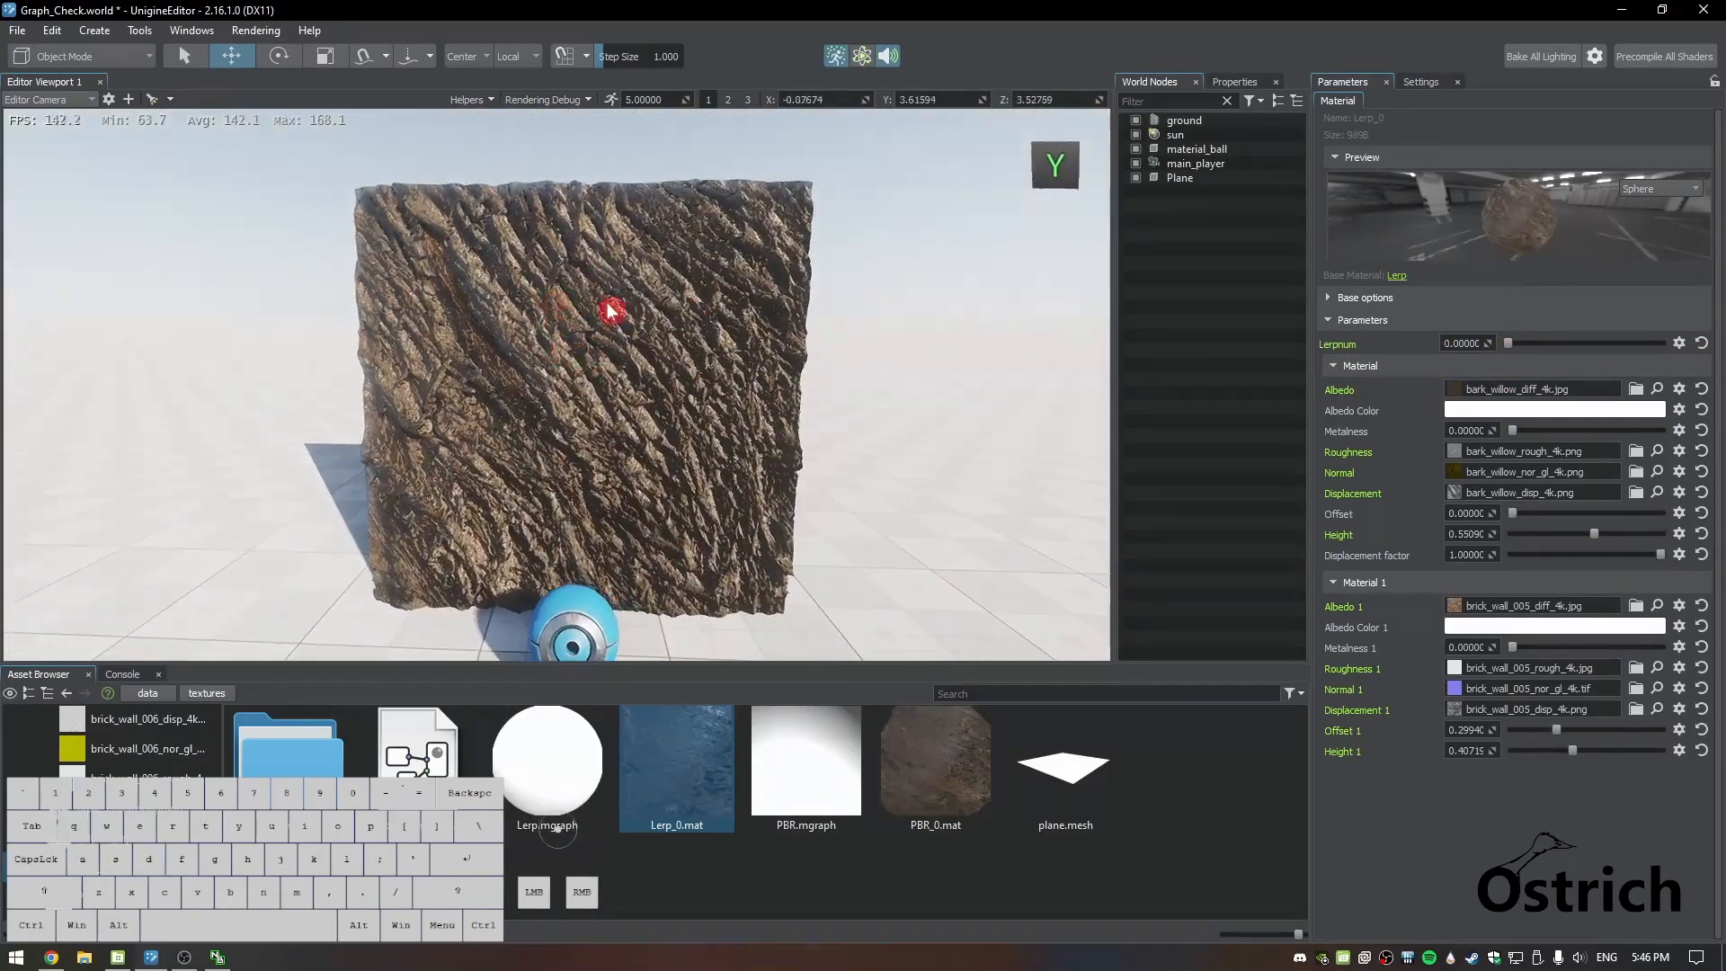
- Raise Lerpnum to its maximum of 1 and view the whole plane from farther back
{"action": "left_click_drag", "start_coordinate": [1511, 349], "coordinate": [1672, 347]}
{"action": "mouse_move", "coordinate": [1047, 391]}
{"action": "right_mouse_down"}
{"action": "mouse_move", "coordinate": [1021, 397]}
{"action": "mouse_move", "coordinate": [1024, 382]}
{"action": "mouse_move", "coordinate": [1018, 399]}
{"action": "right_mouse_up"}
{"action": "key", "text": "s"}
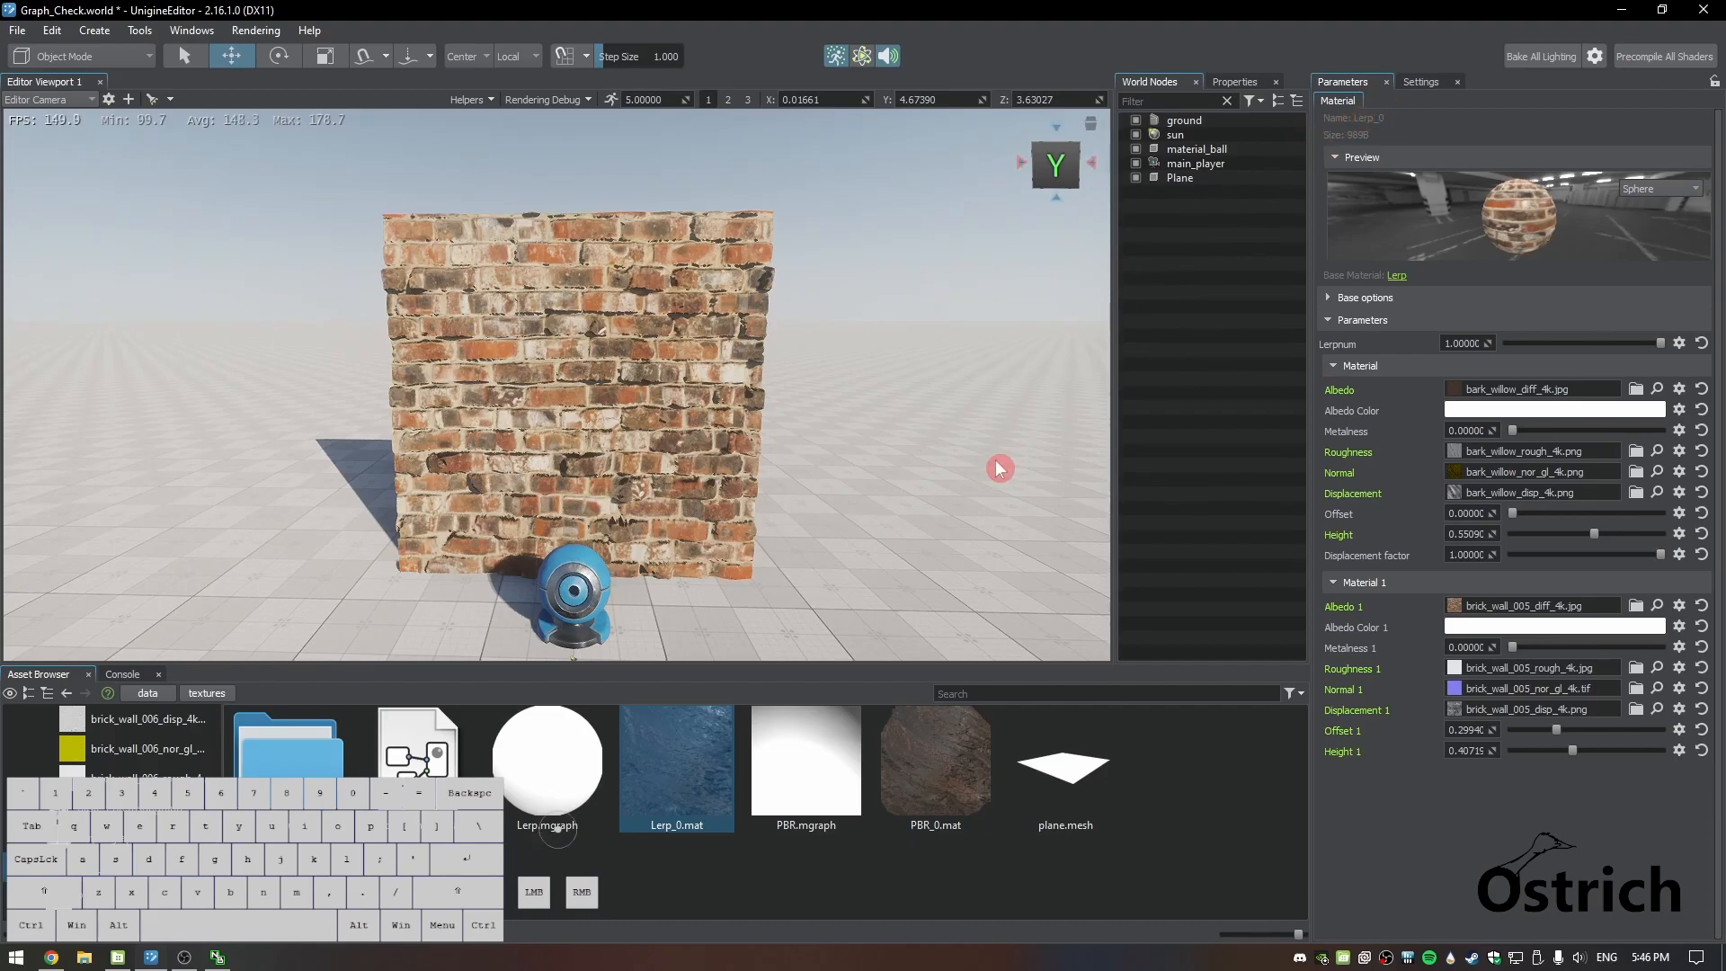
- Enable Surface Custom Texture for the surface of the Plane node
{"action": "left_click", "coordinate": [1205, 177]}
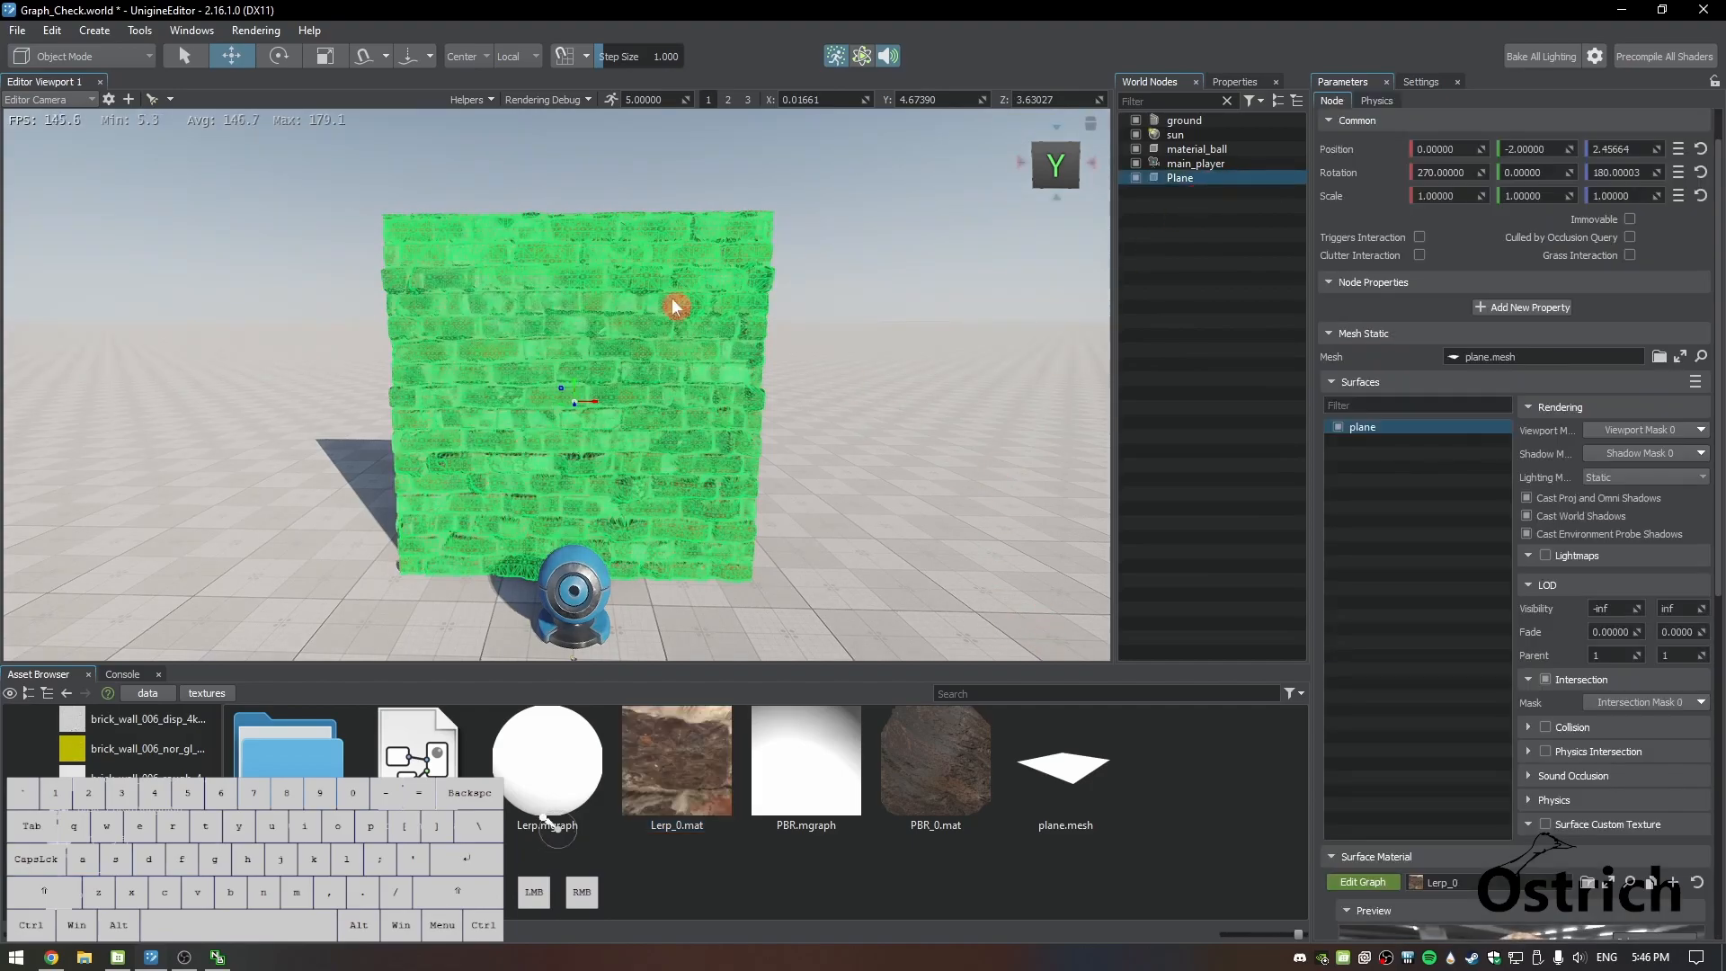
{"action": "left_click", "coordinate": [681, 764]}
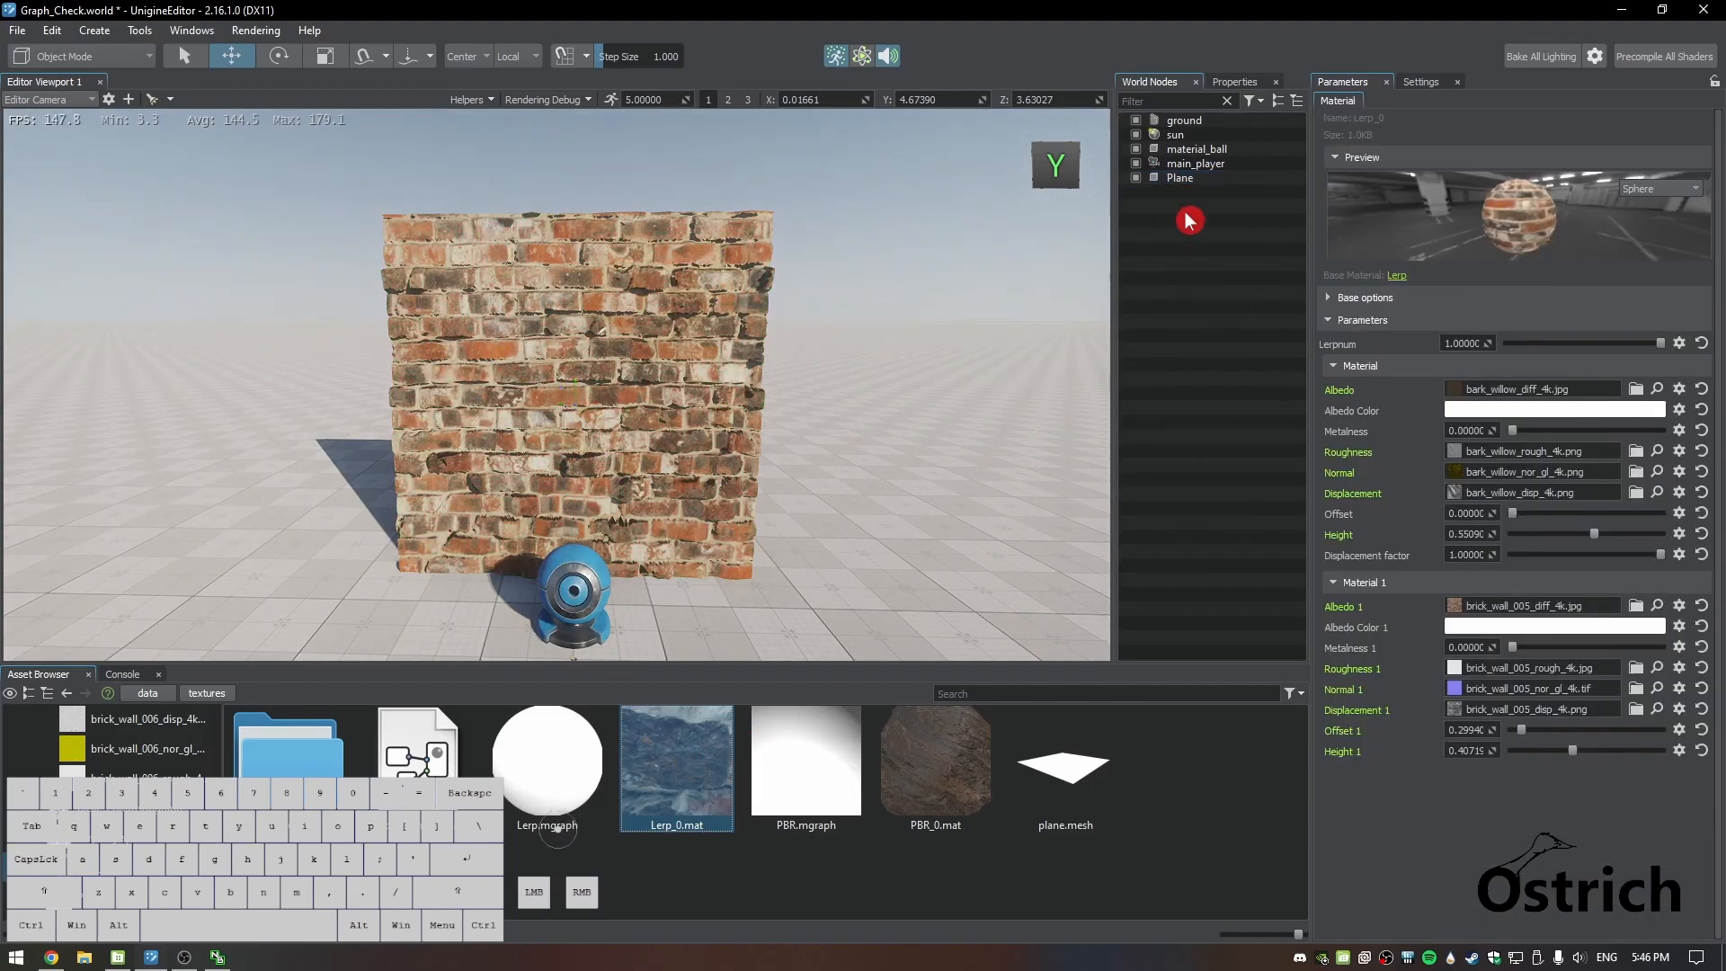
{"action": "left_click", "coordinate": [1190, 185]}
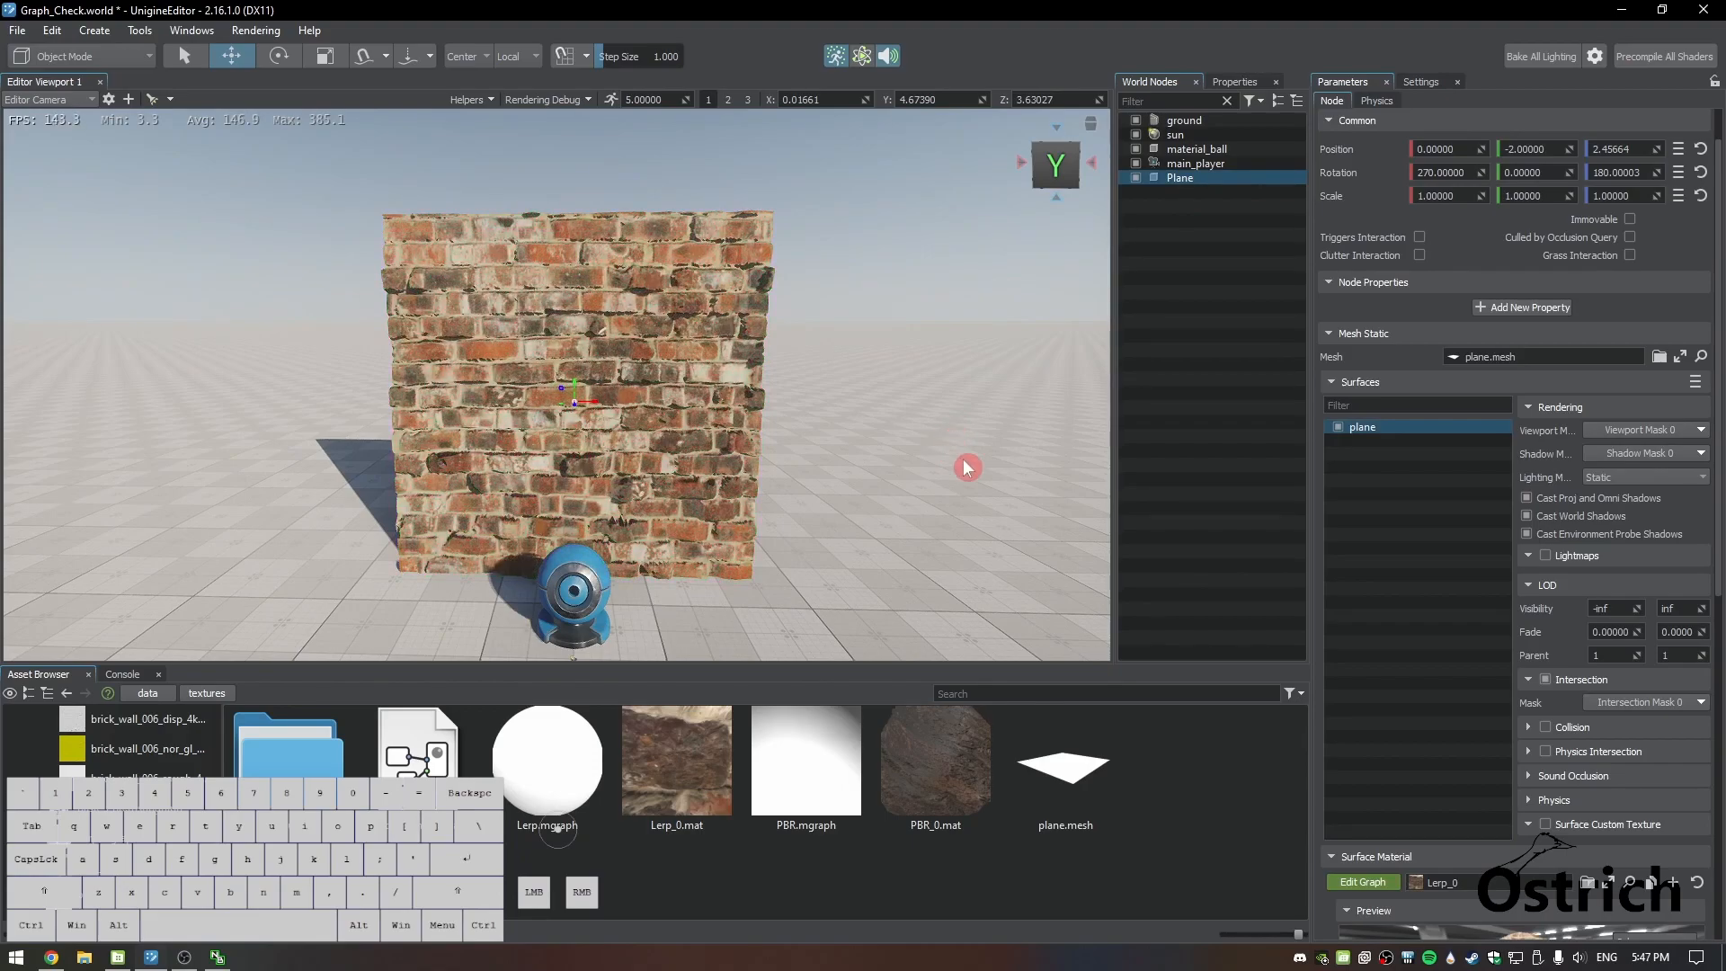
{"action": "scroll", "coordinate": [1420, 692], "scroll_direction": "down", "scroll_amount": 1}
{"action": "scroll", "coordinate": [1398, 711], "scroll_direction": "down", "scroll_amount": 1}
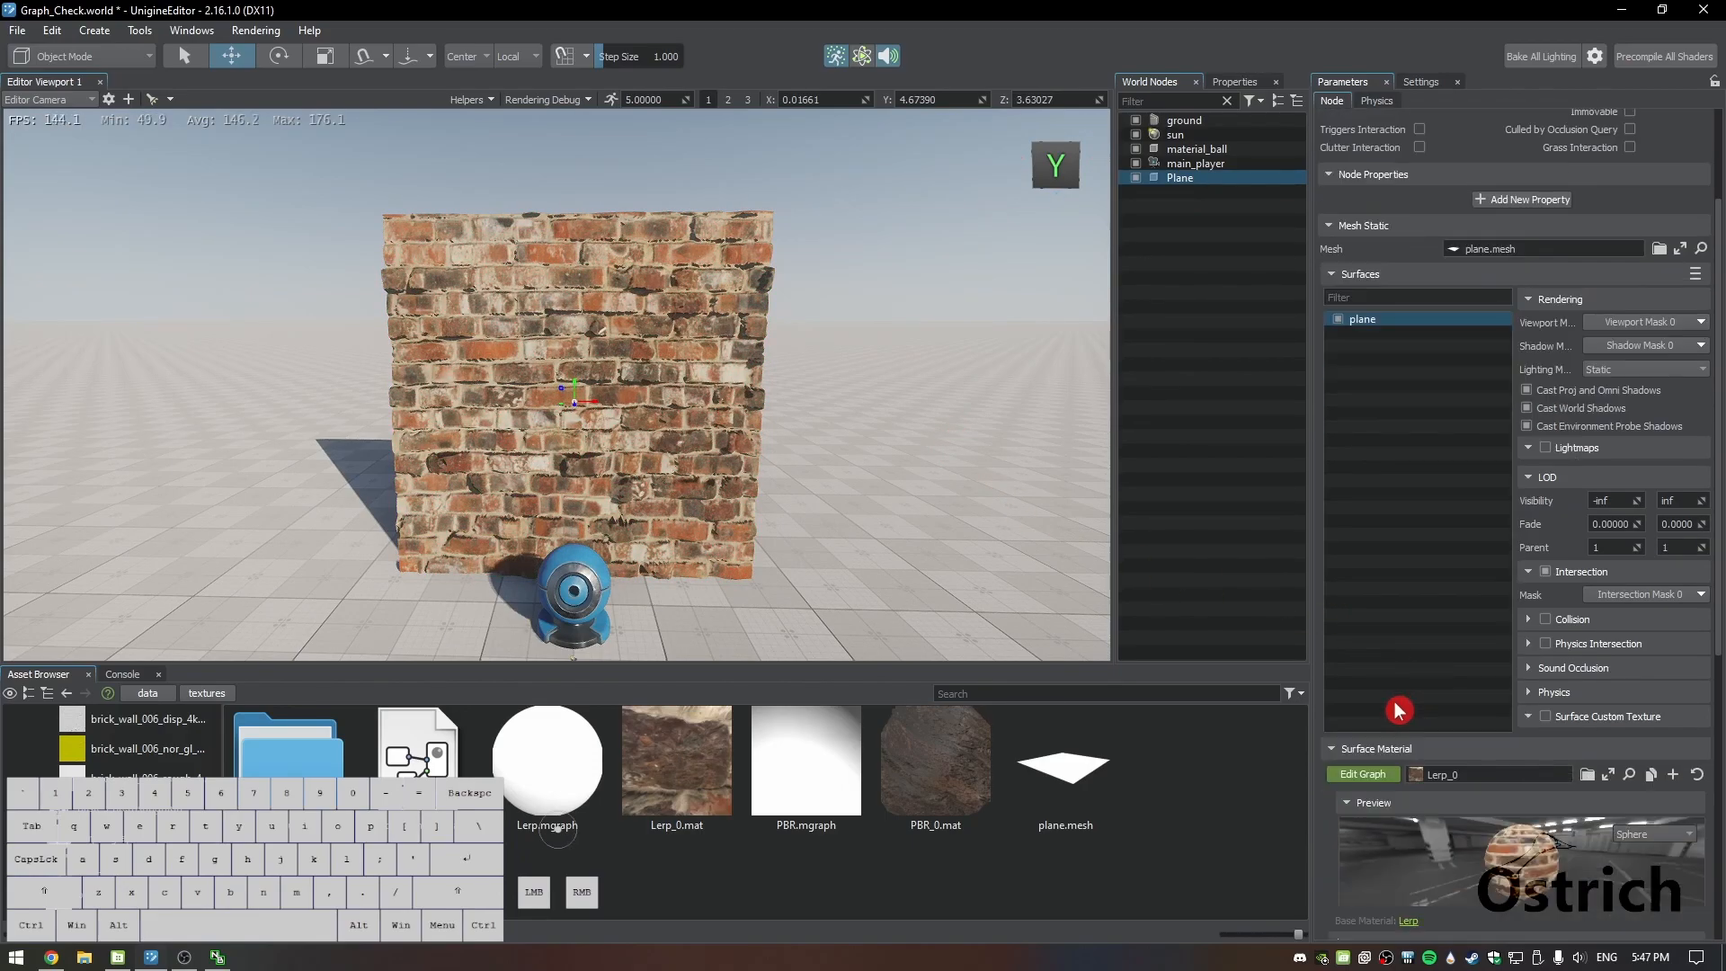
{"action": "scroll", "coordinate": [1398, 710], "scroll_direction": "down", "scroll_amount": 1}
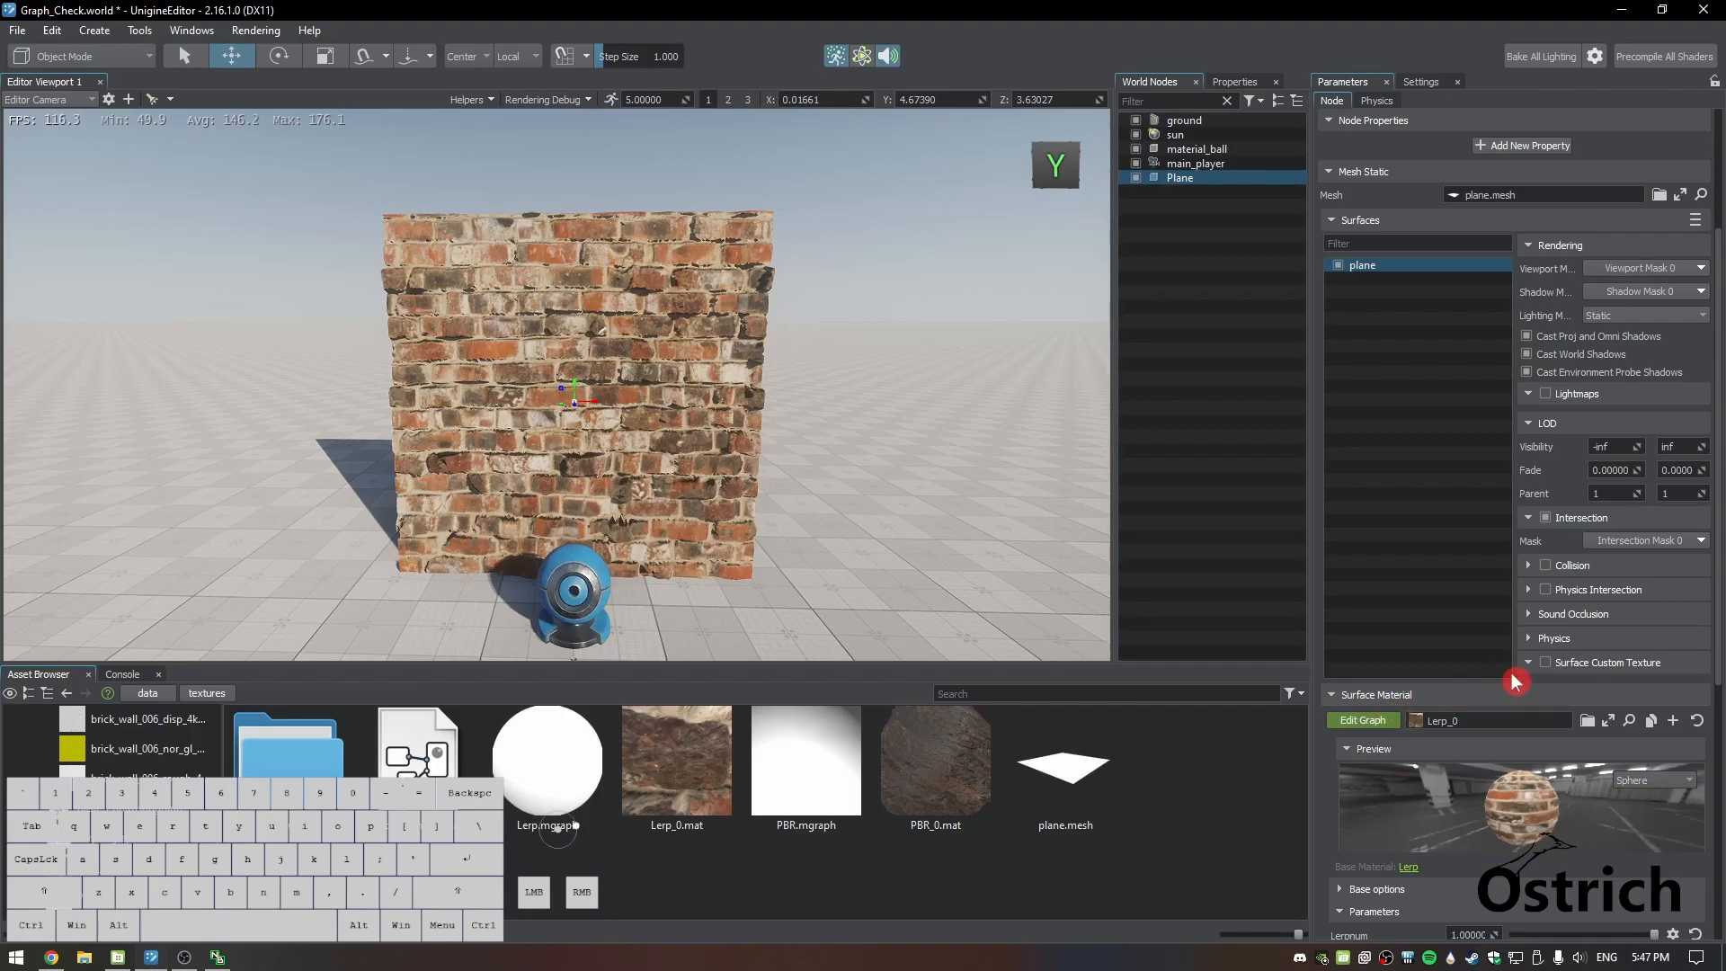
{"action": "left_click", "coordinate": [1545, 662]}
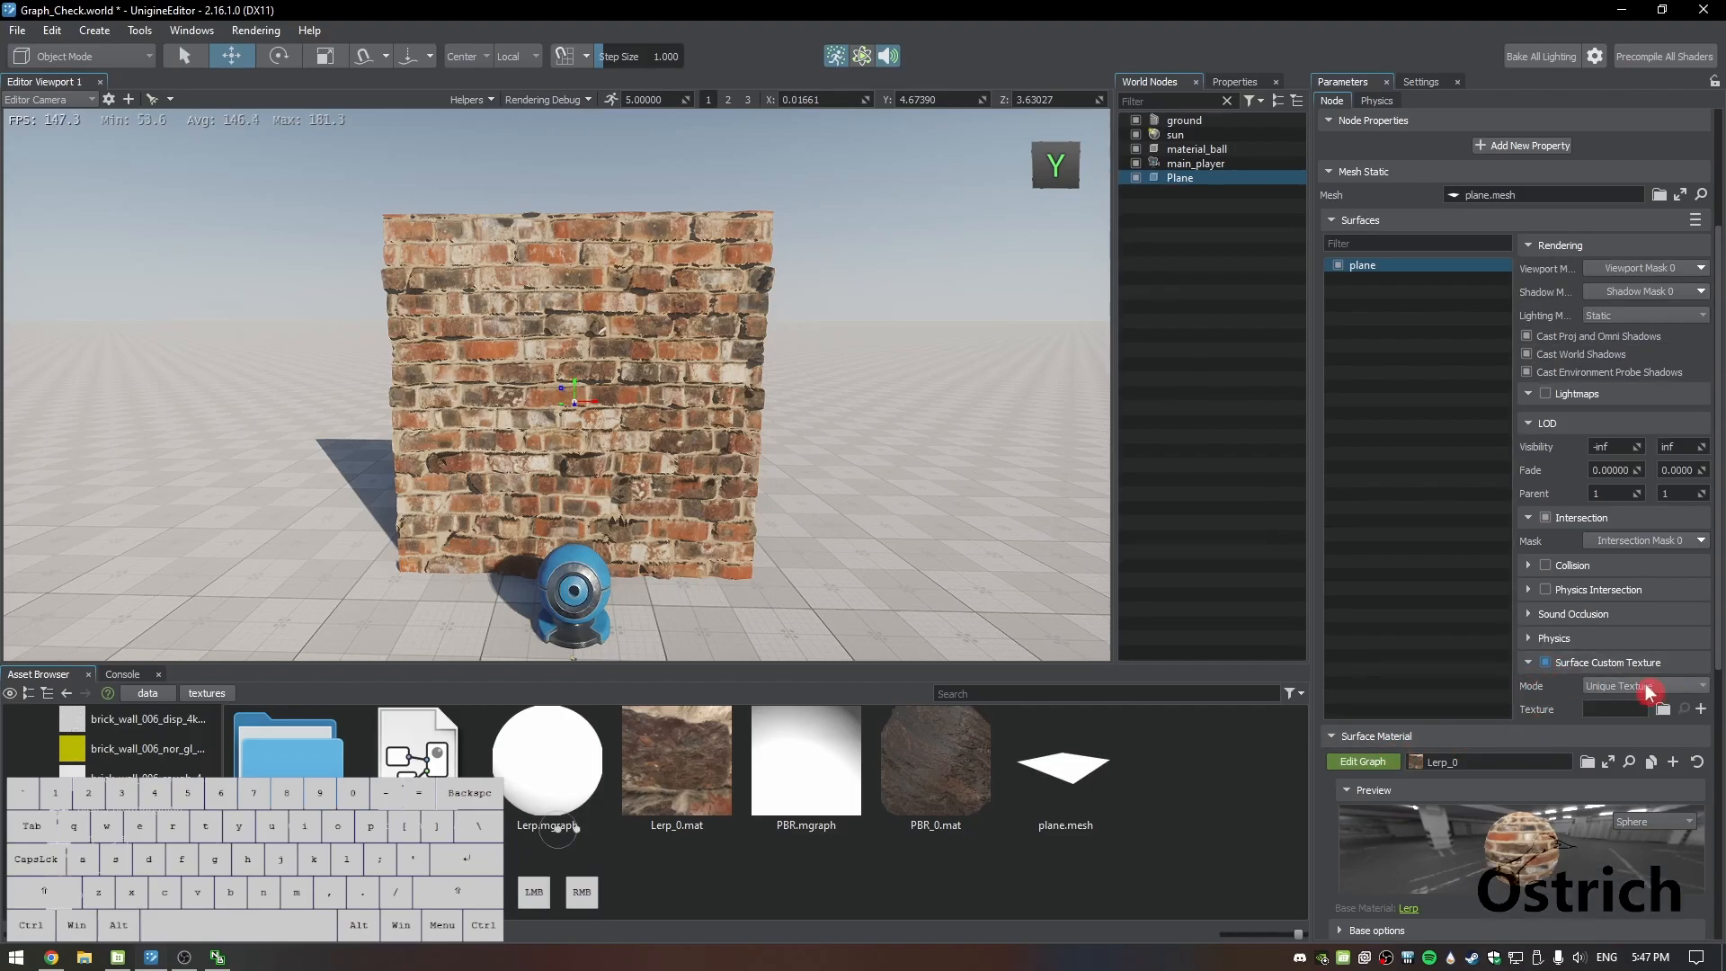
- Create a custom surface texture named LerpMask in the data/textures folder and assign it to the plane
{"action": "left_click", "coordinate": [1701, 710]}
{"action": "left_click", "coordinate": [827, 504]}
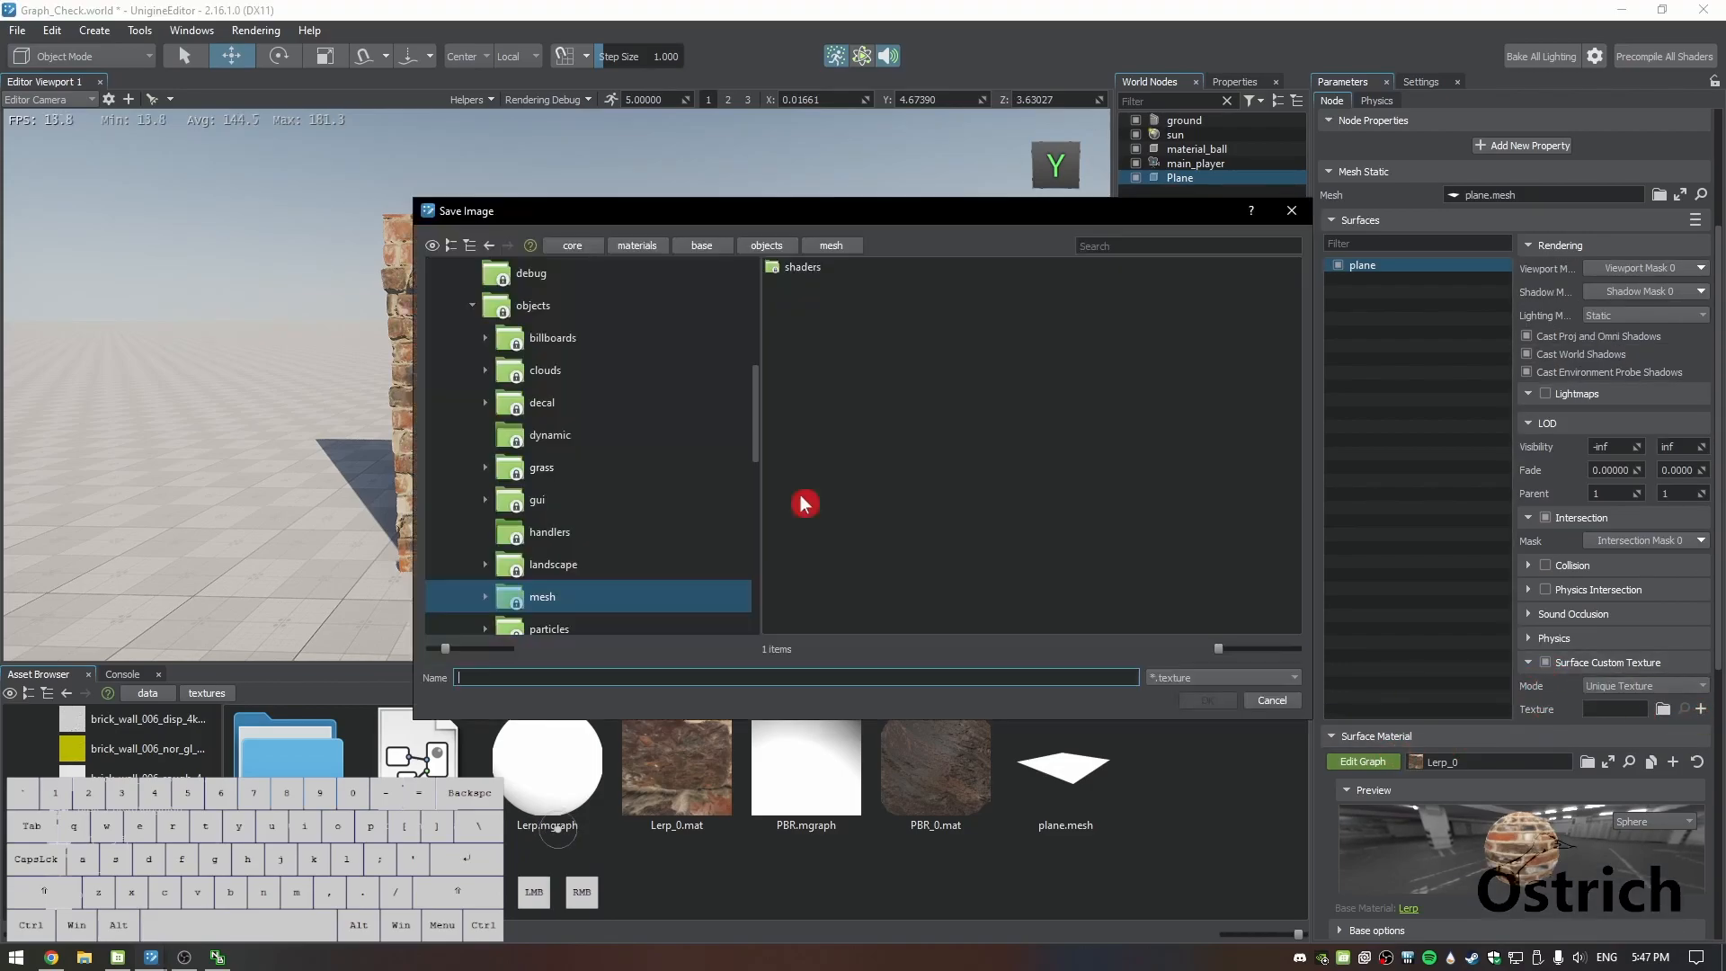
{"action": "scroll", "coordinate": [756, 306], "scroll_direction": "up", "scroll_amount": 4}
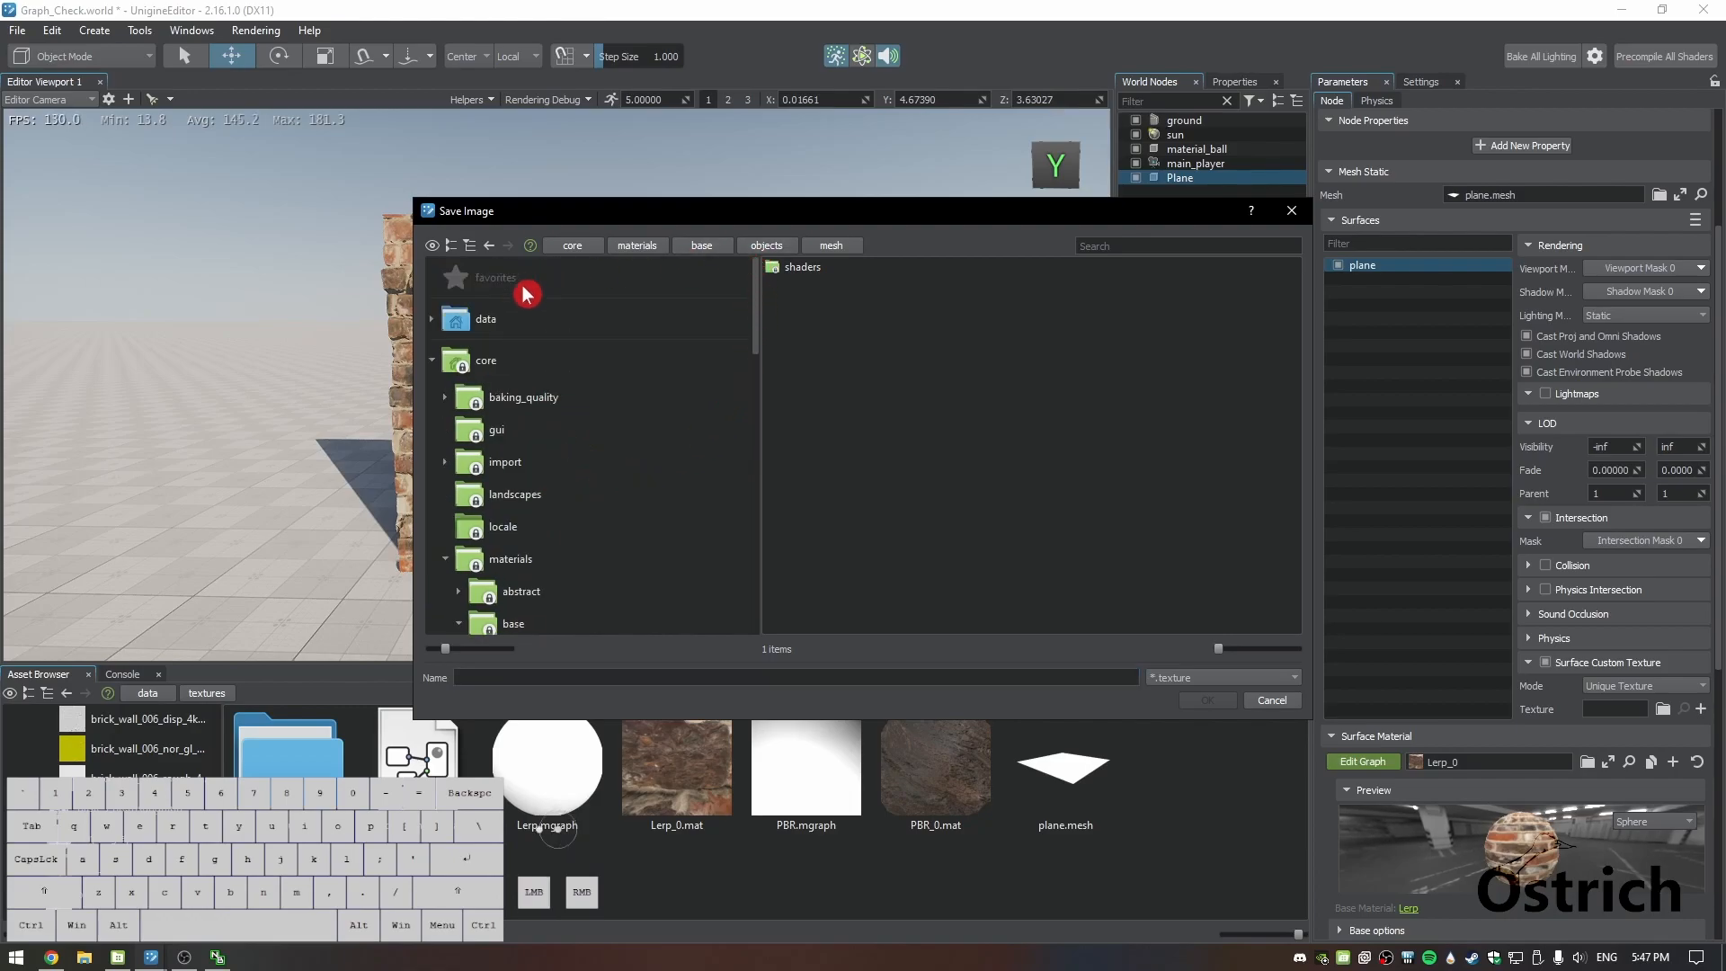
{"action": "left_click", "coordinate": [509, 321]}
{"action": "double_click", "coordinate": [813, 286]}
{"action": "left_click", "coordinate": [614, 679]}
{"action": "type", "text": "LerpMask"}
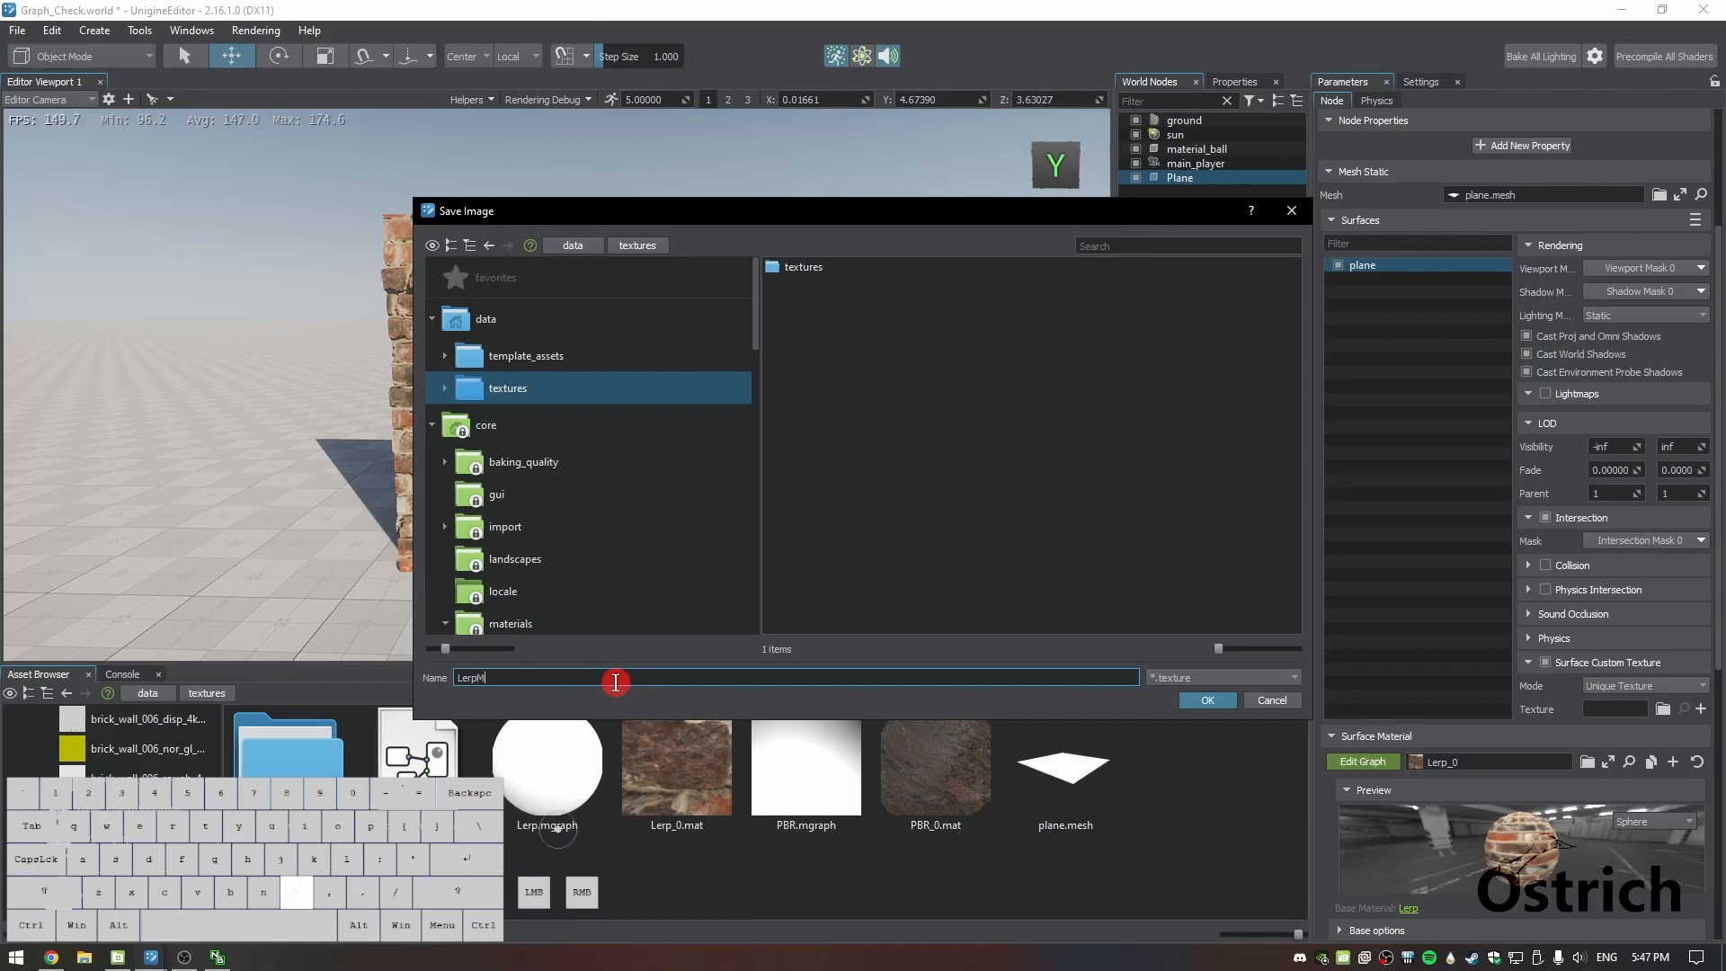
{"action": "key", "text": "Return"}
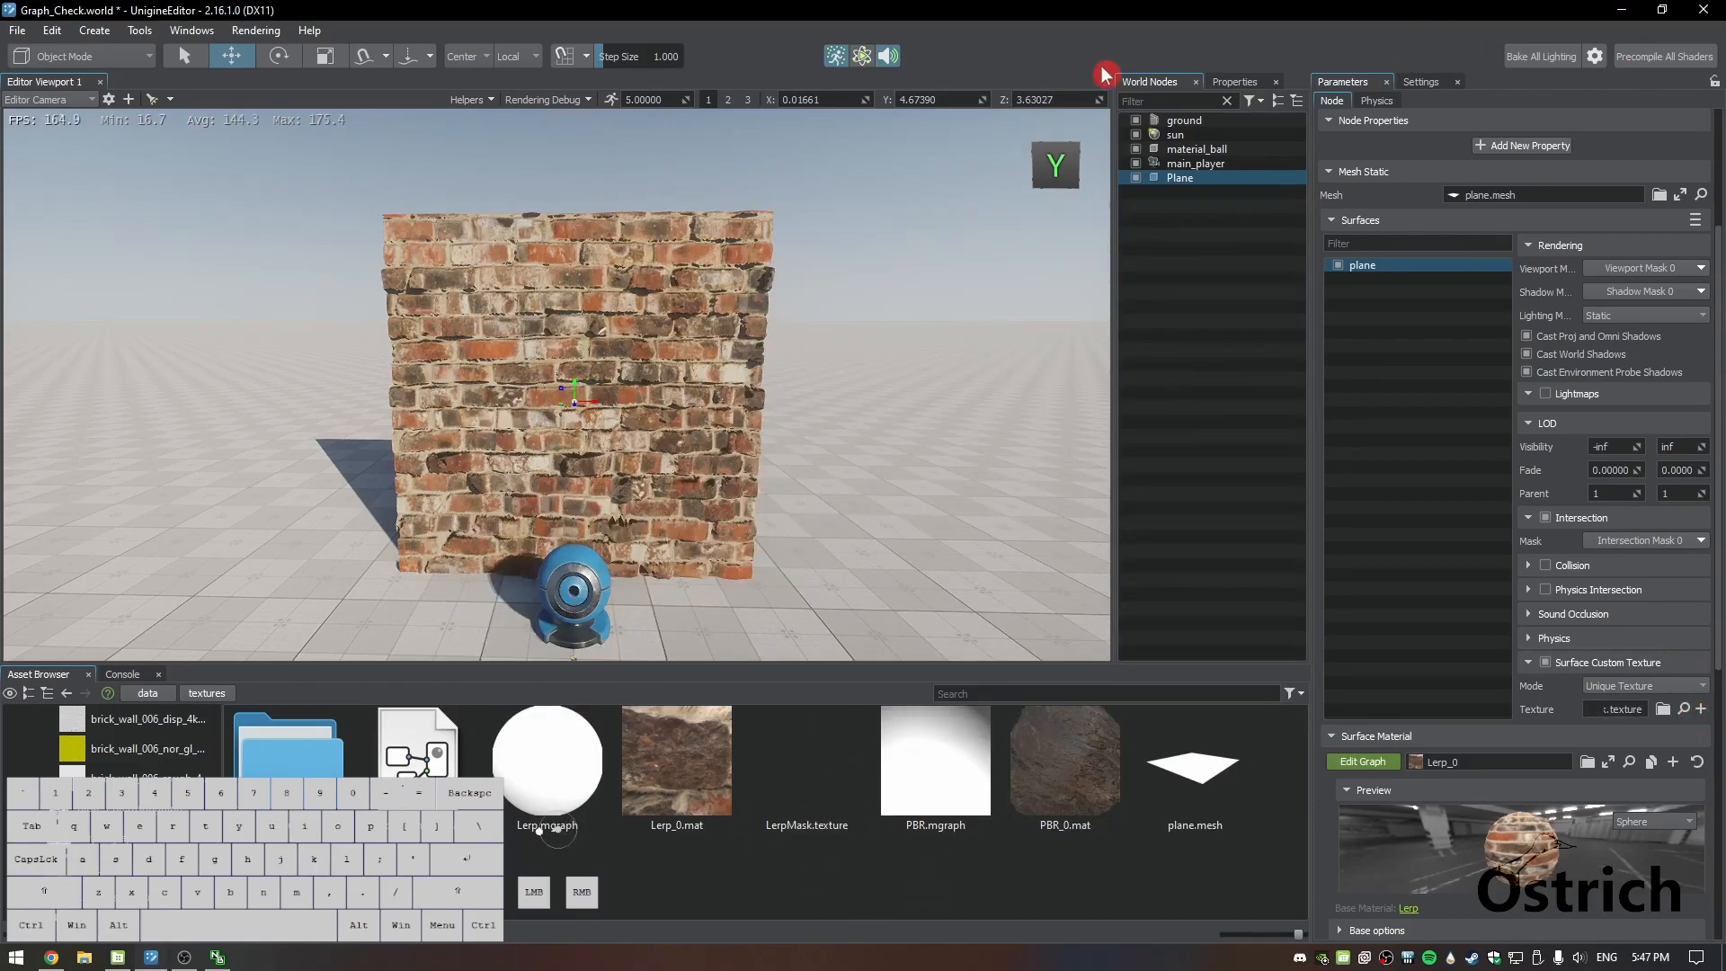
- Switch the editor from Object Mode to Texture Paint Mode with the plane selected
{"action": "left_click", "coordinate": [18, 32]}
{"action": "left_click", "coordinate": [31, 31]}
{"action": "left_click", "coordinate": [87, 61]}
{"action": "left_click", "coordinate": [73, 103]}
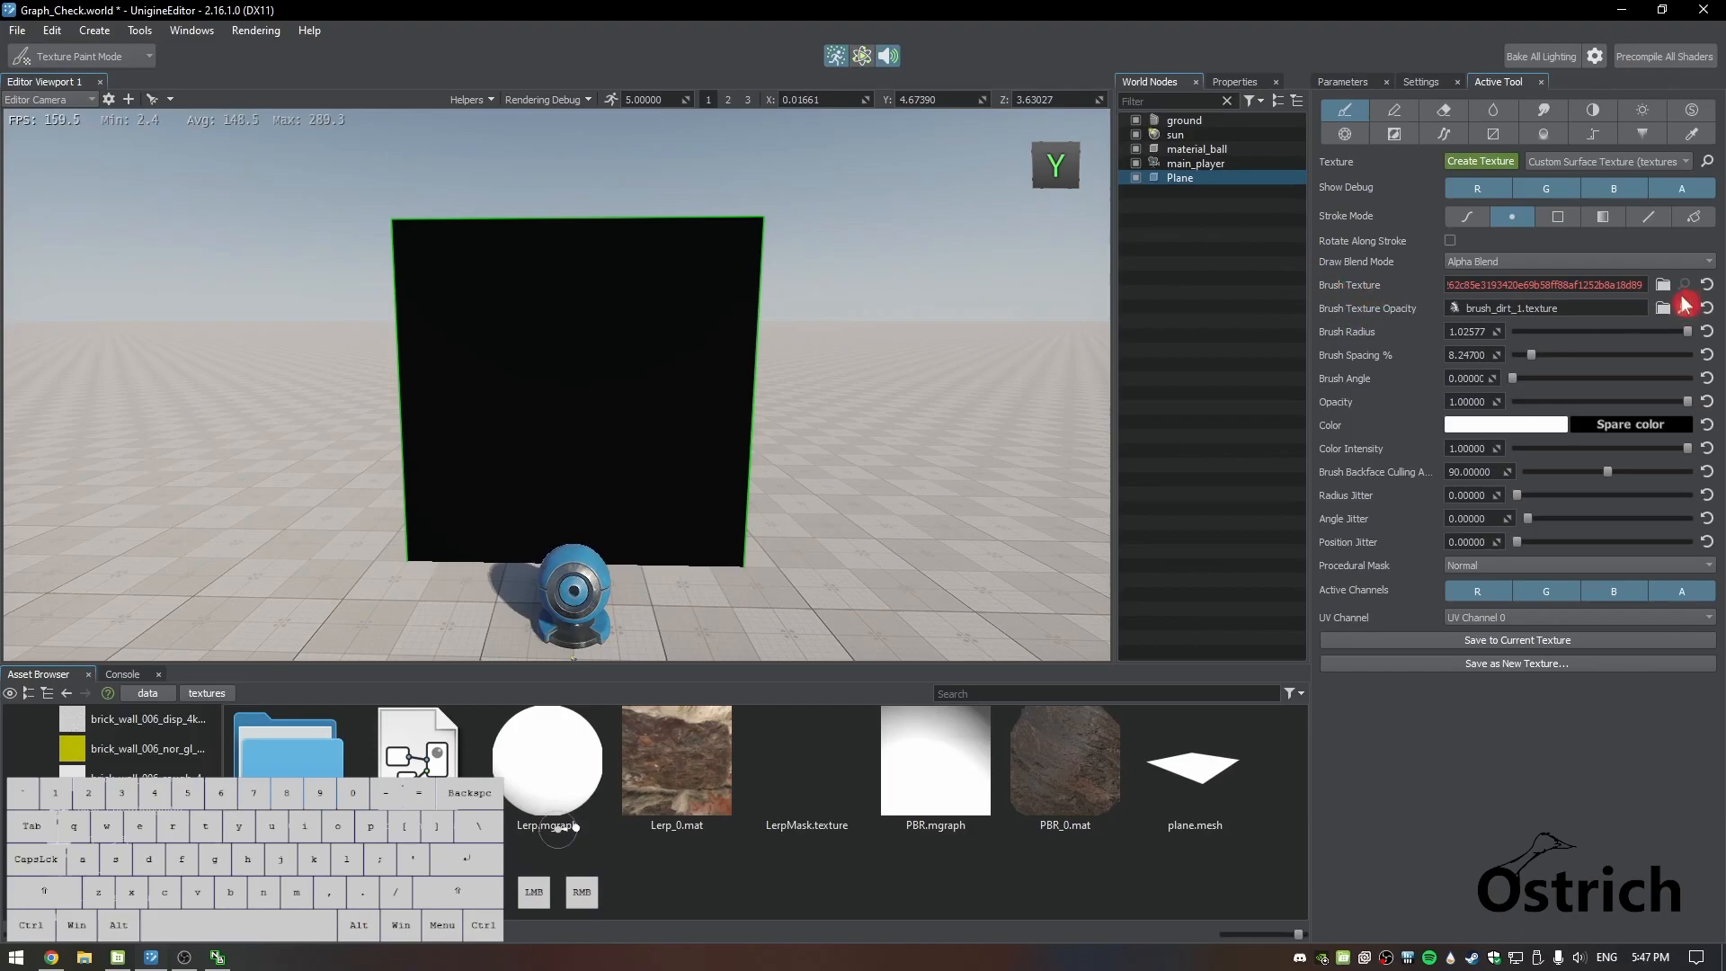
- Reset the brush texture and brush opacity texture to their defaults and choose Custom Surface Texture as the paint target
{"action": "left_click", "coordinate": [1707, 286]}
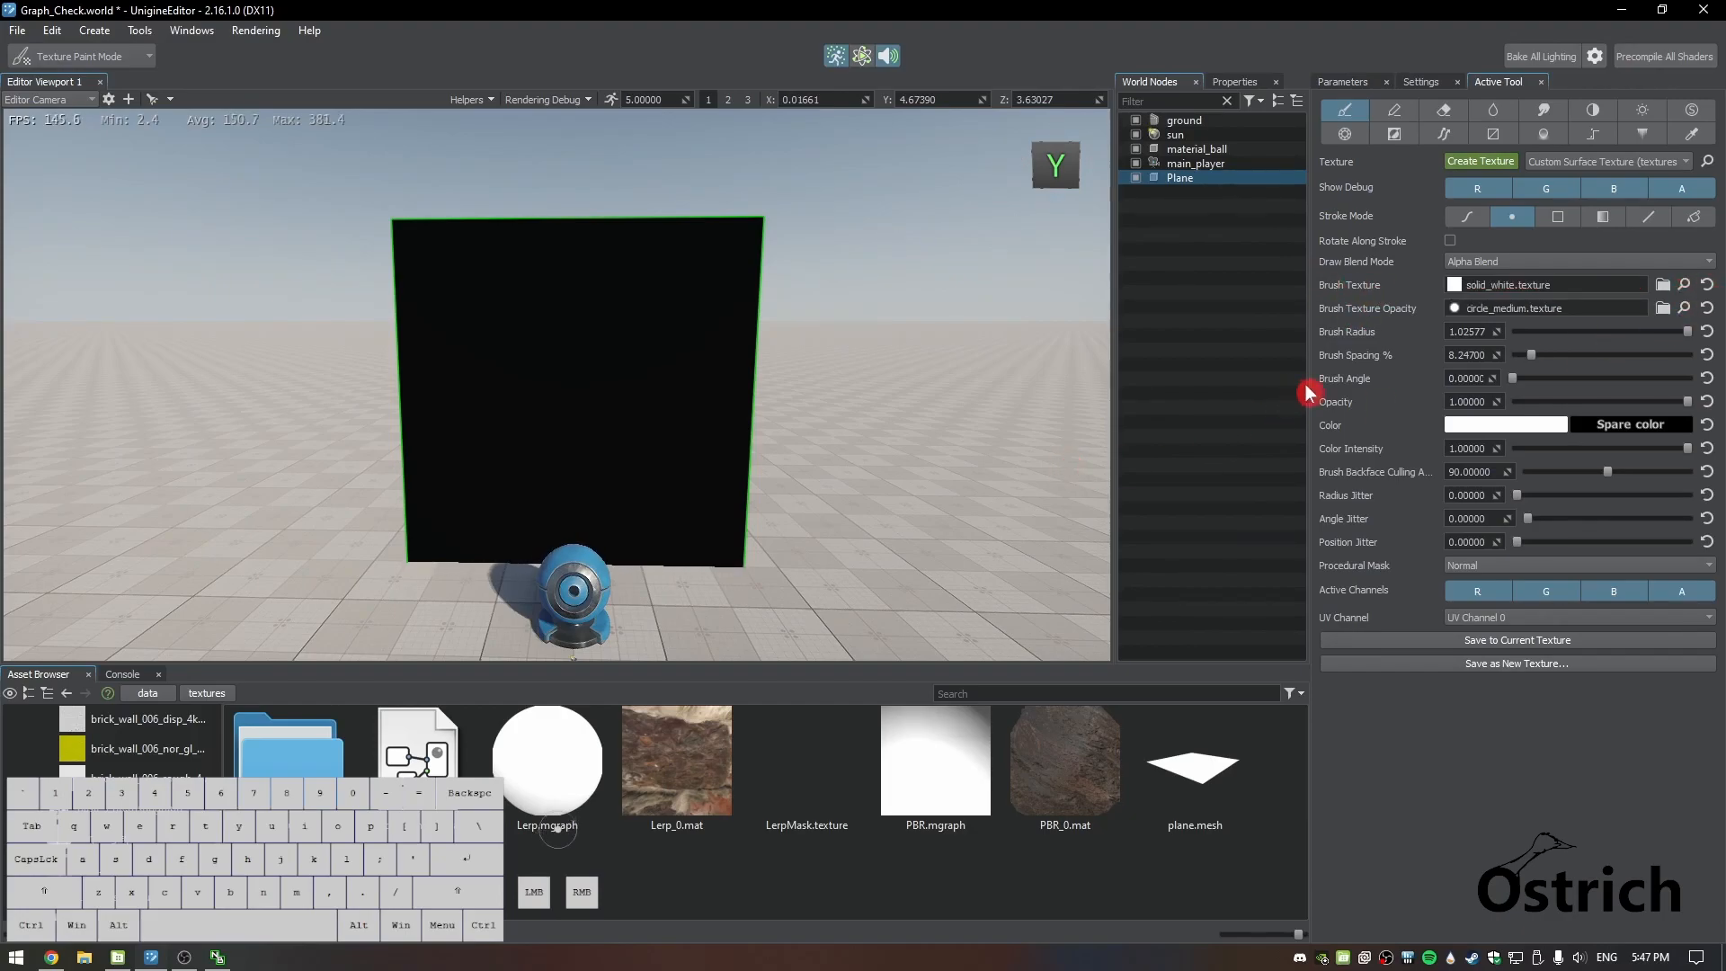
{"action": "left_click", "coordinate": [1596, 162]}
{"action": "left_click", "coordinate": [1568, 180]}
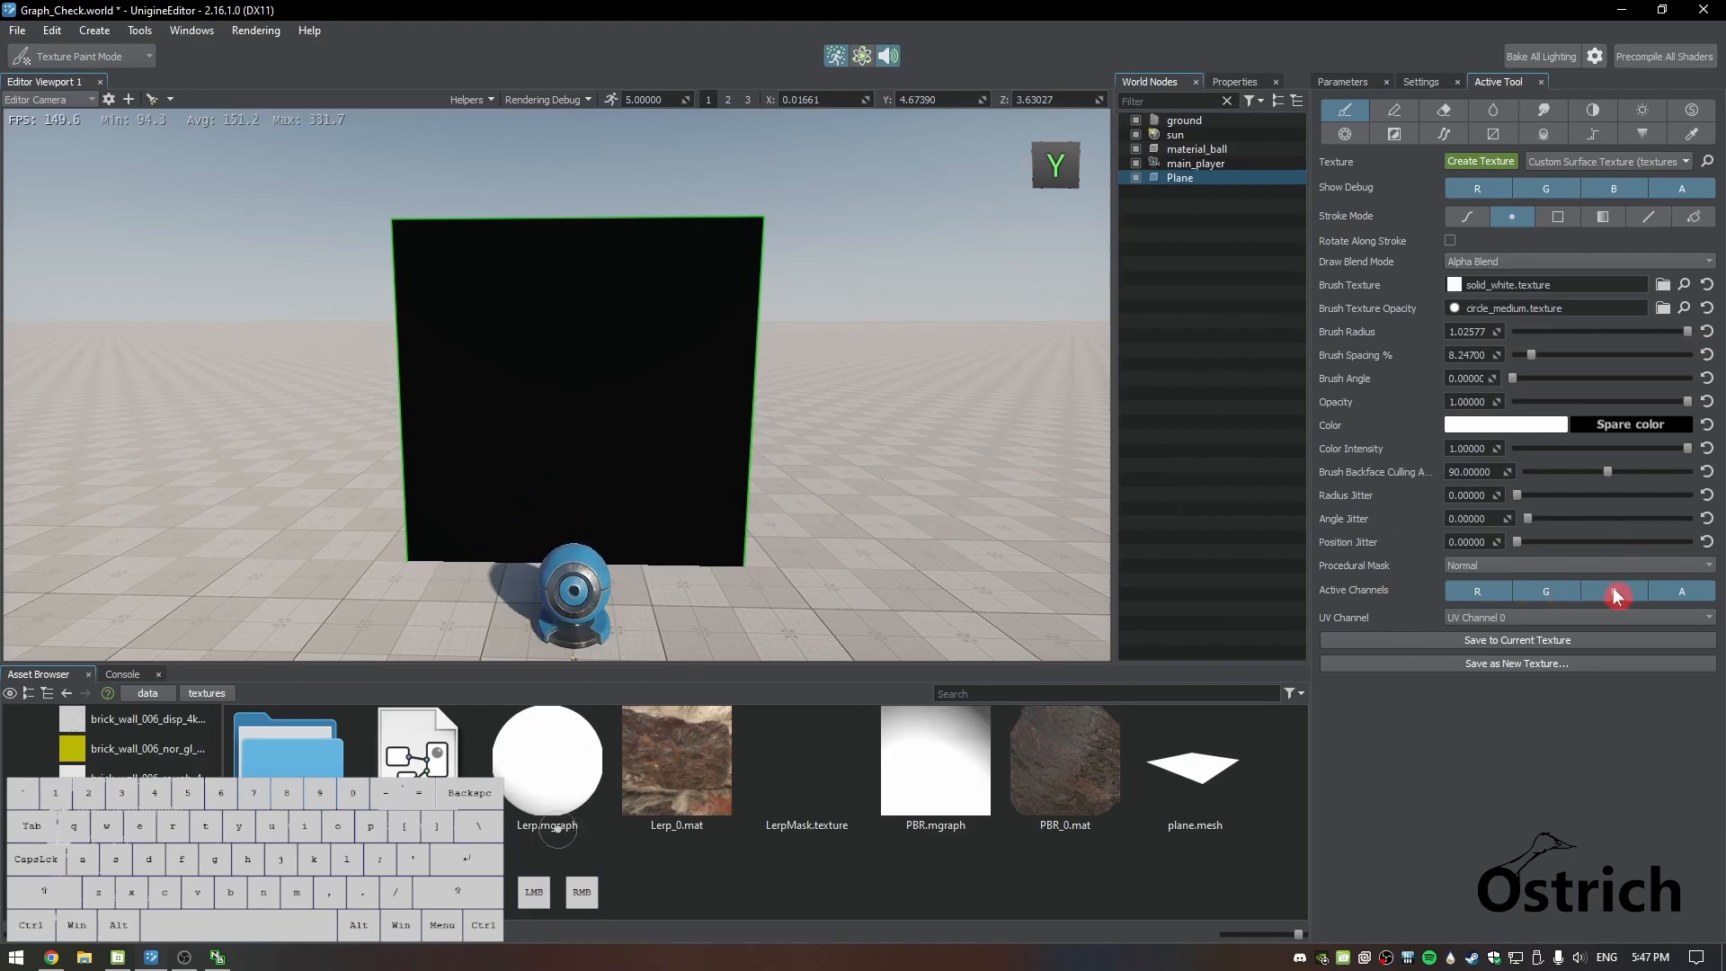
- Limit both the debug display and the active paint channels to R by disabling G, B and A
{"action": "left_click", "coordinate": [1611, 190]}
{"action": "left_click", "coordinate": [1681, 187]}
{"action": "left_click", "coordinate": [1632, 594]}
{"action": "left_click", "coordinate": [1676, 594]}
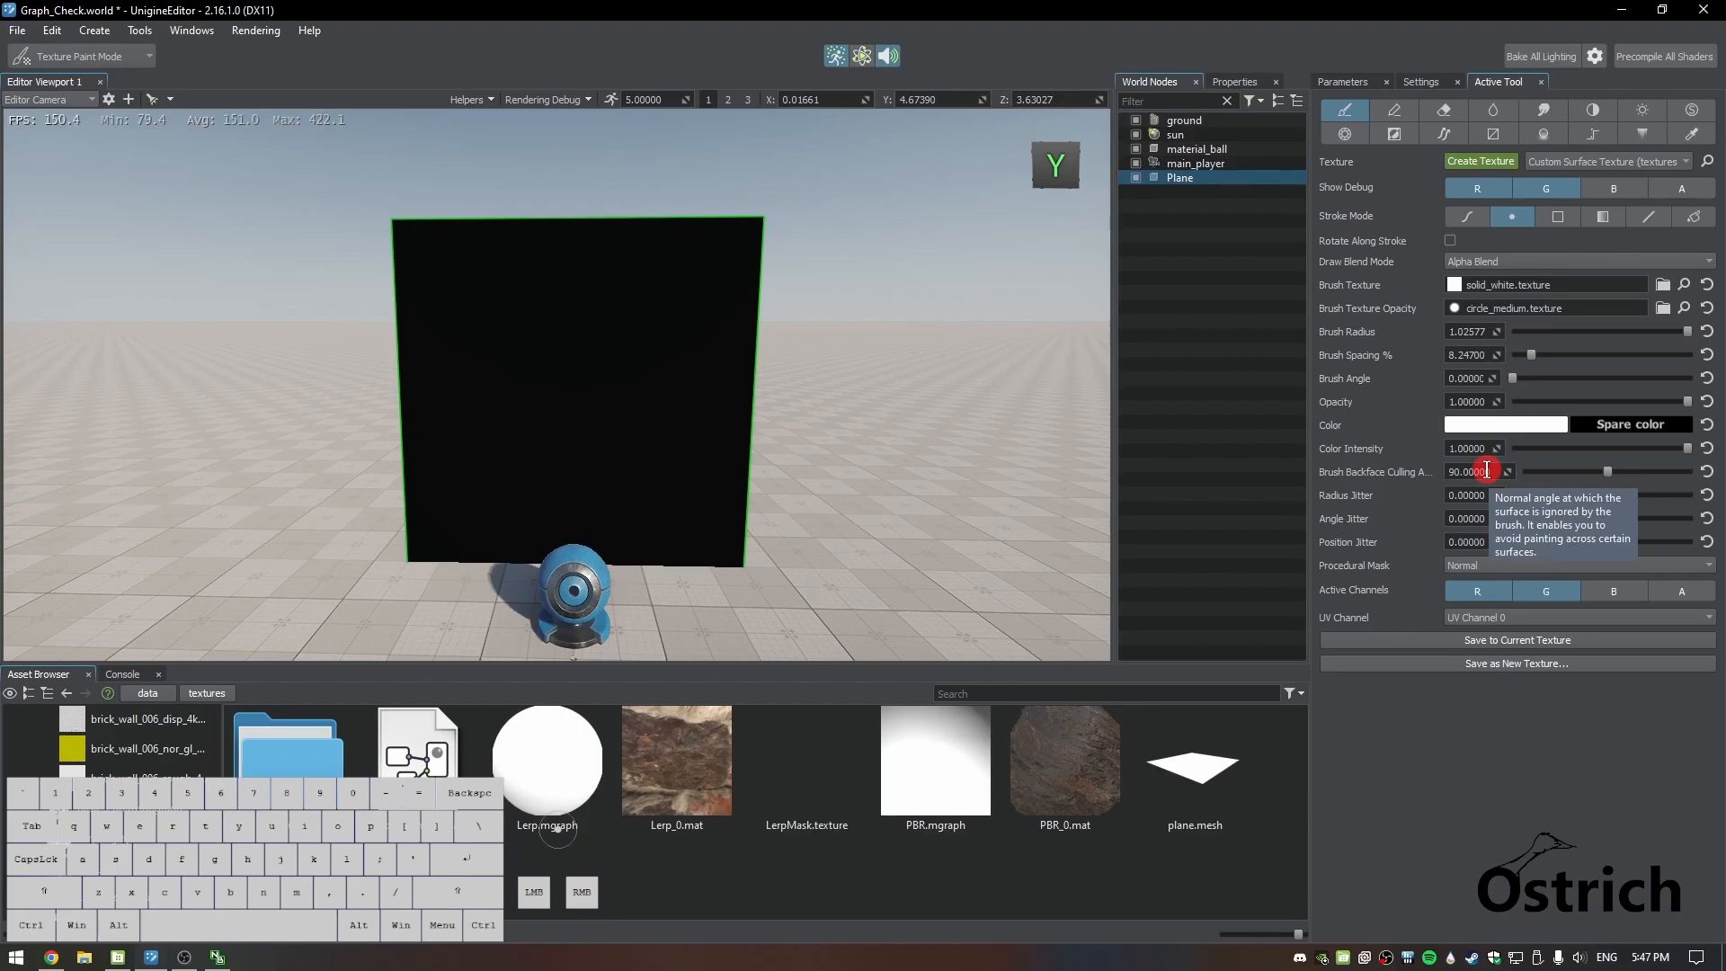
{"action": "mouse_move", "coordinate": [508, 809]}
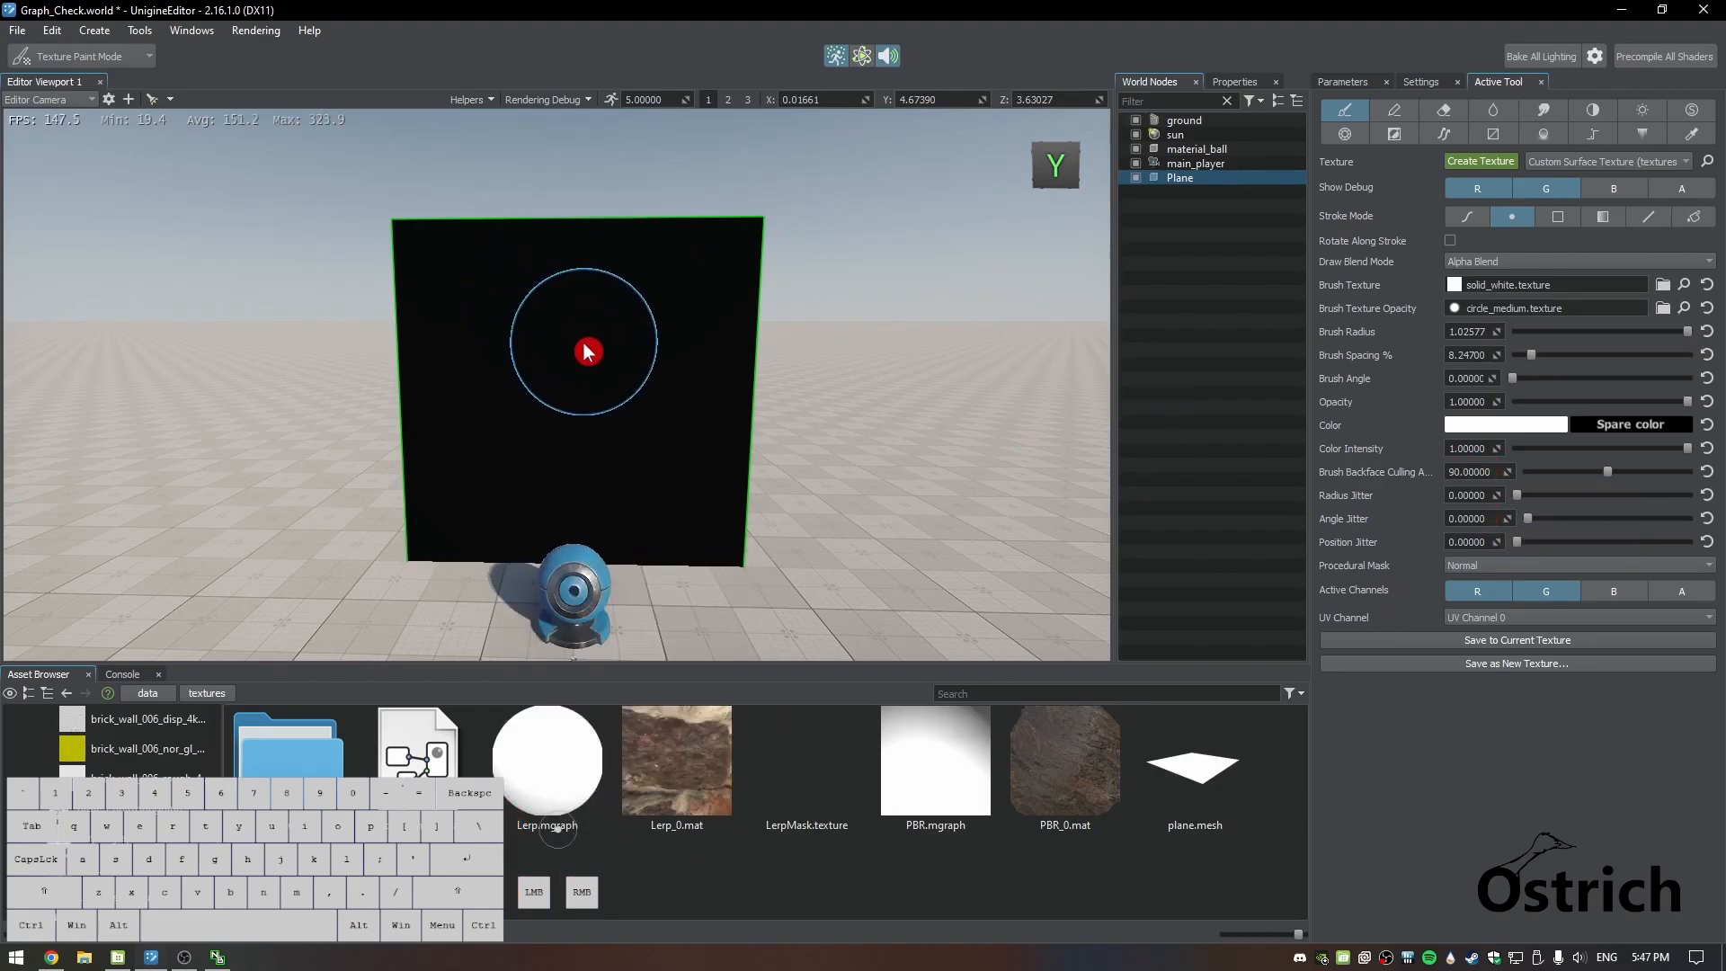
{"action": "left_click", "coordinate": [1543, 594]}
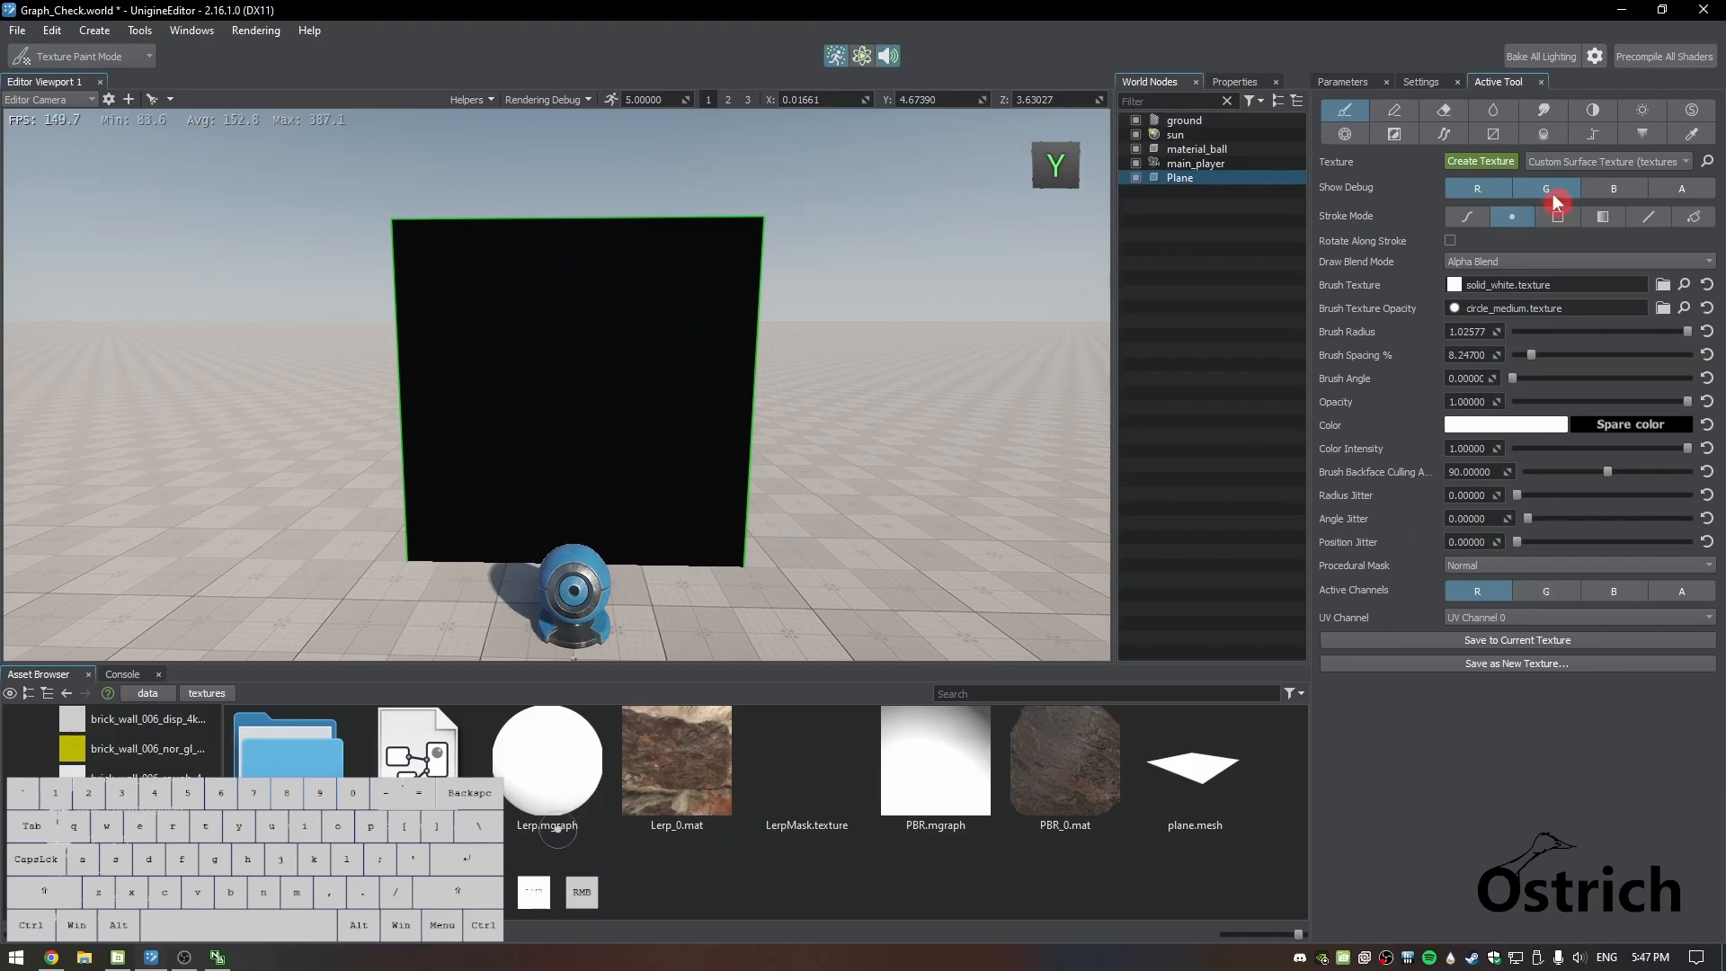
{"action": "left_click", "coordinate": [1548, 193]}
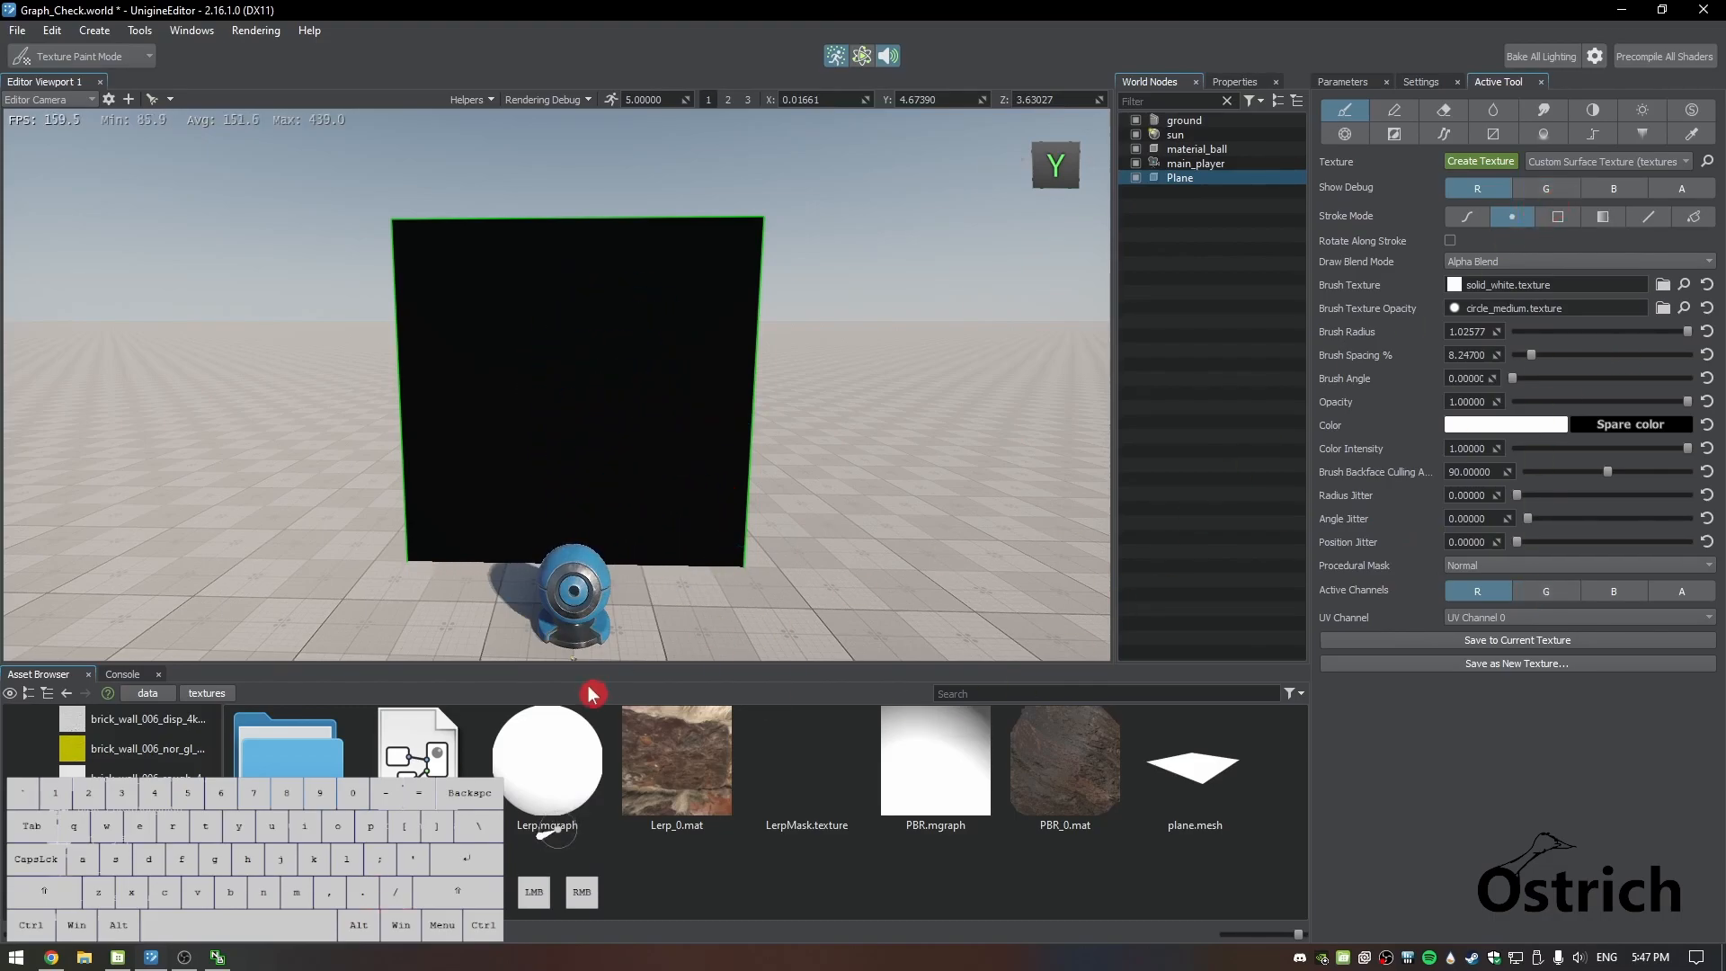
- Open the Lerp material graph from Lerp_0.mat and delete the LerpNum slider parameter
{"action": "double_click", "coordinate": [697, 758]}
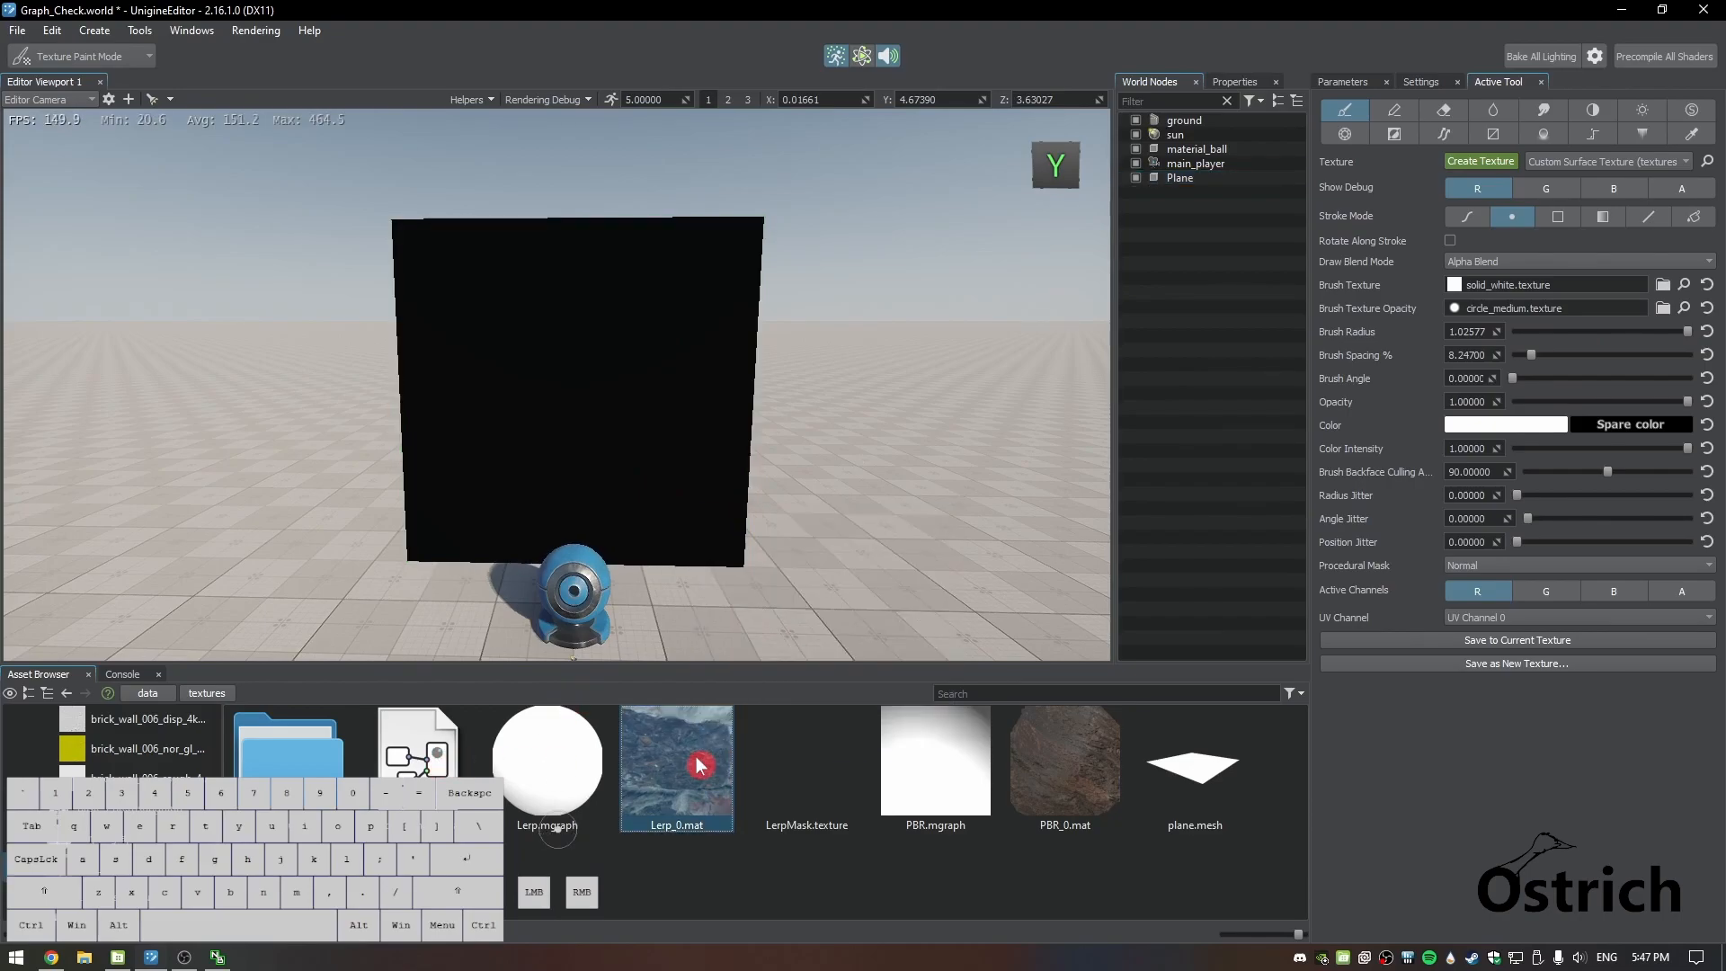
{"action": "middle_click_drag", "start_coordinate": [832, 637], "coordinate": [856, 655]}
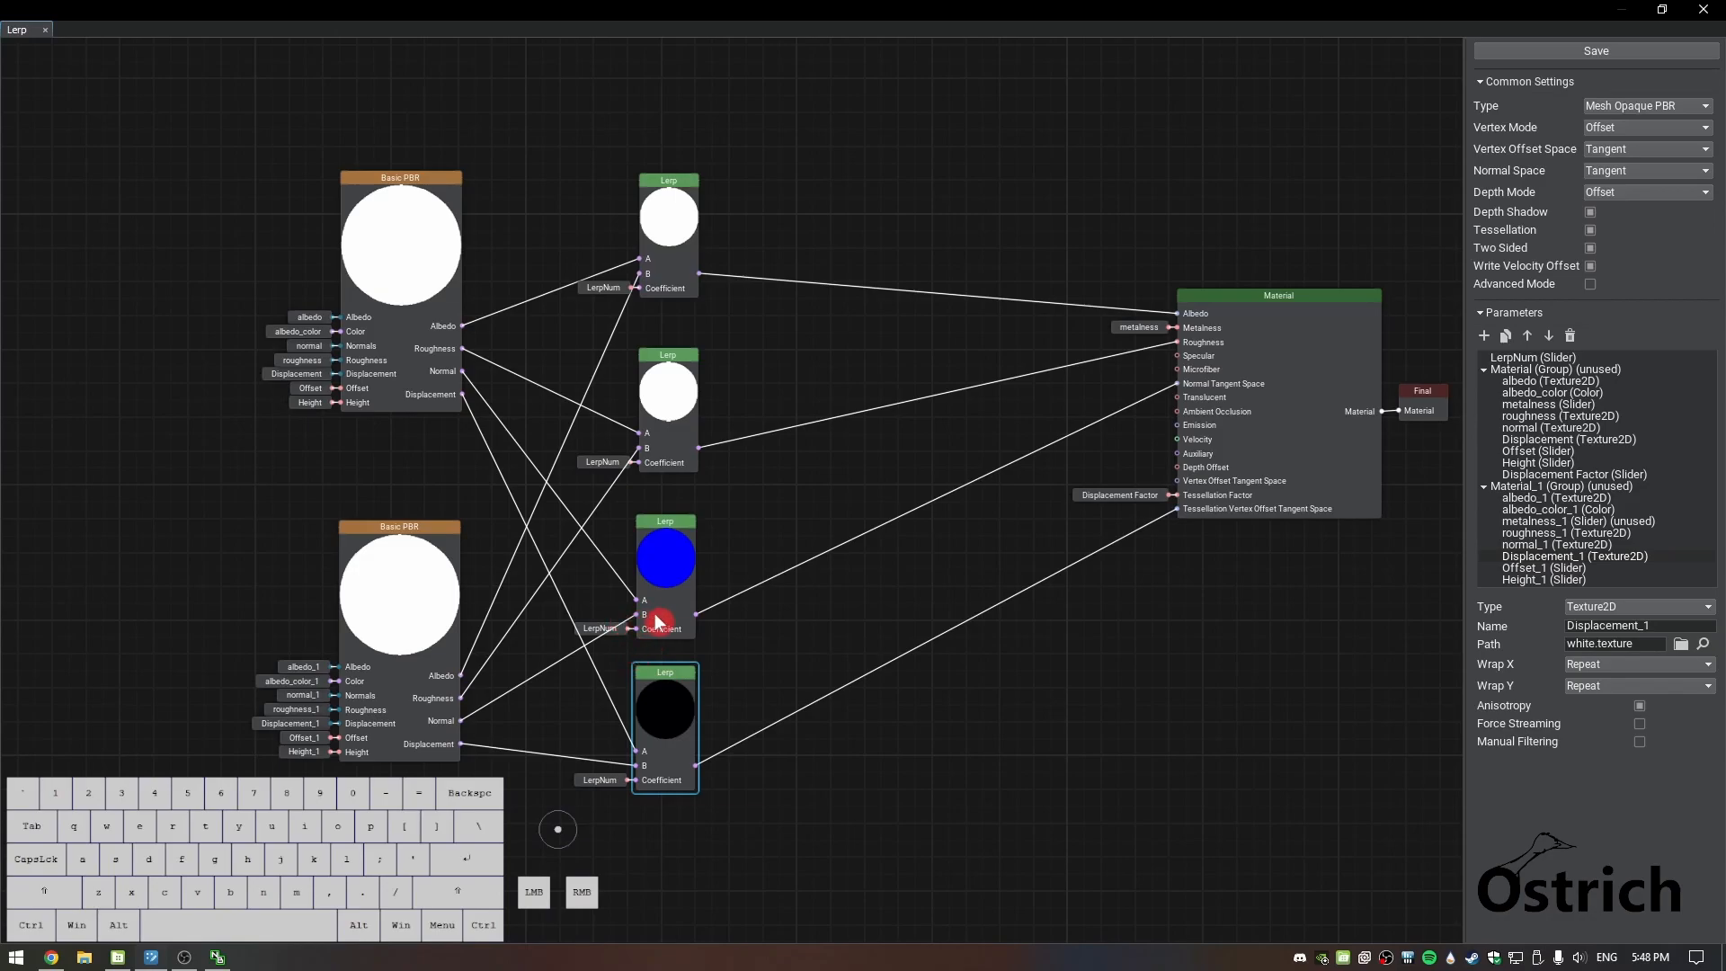
{"action": "mouse_move", "coordinate": [657, 621]}
{"action": "left_click", "coordinate": [629, 457]}
{"action": "left_click", "coordinate": [1555, 358]}
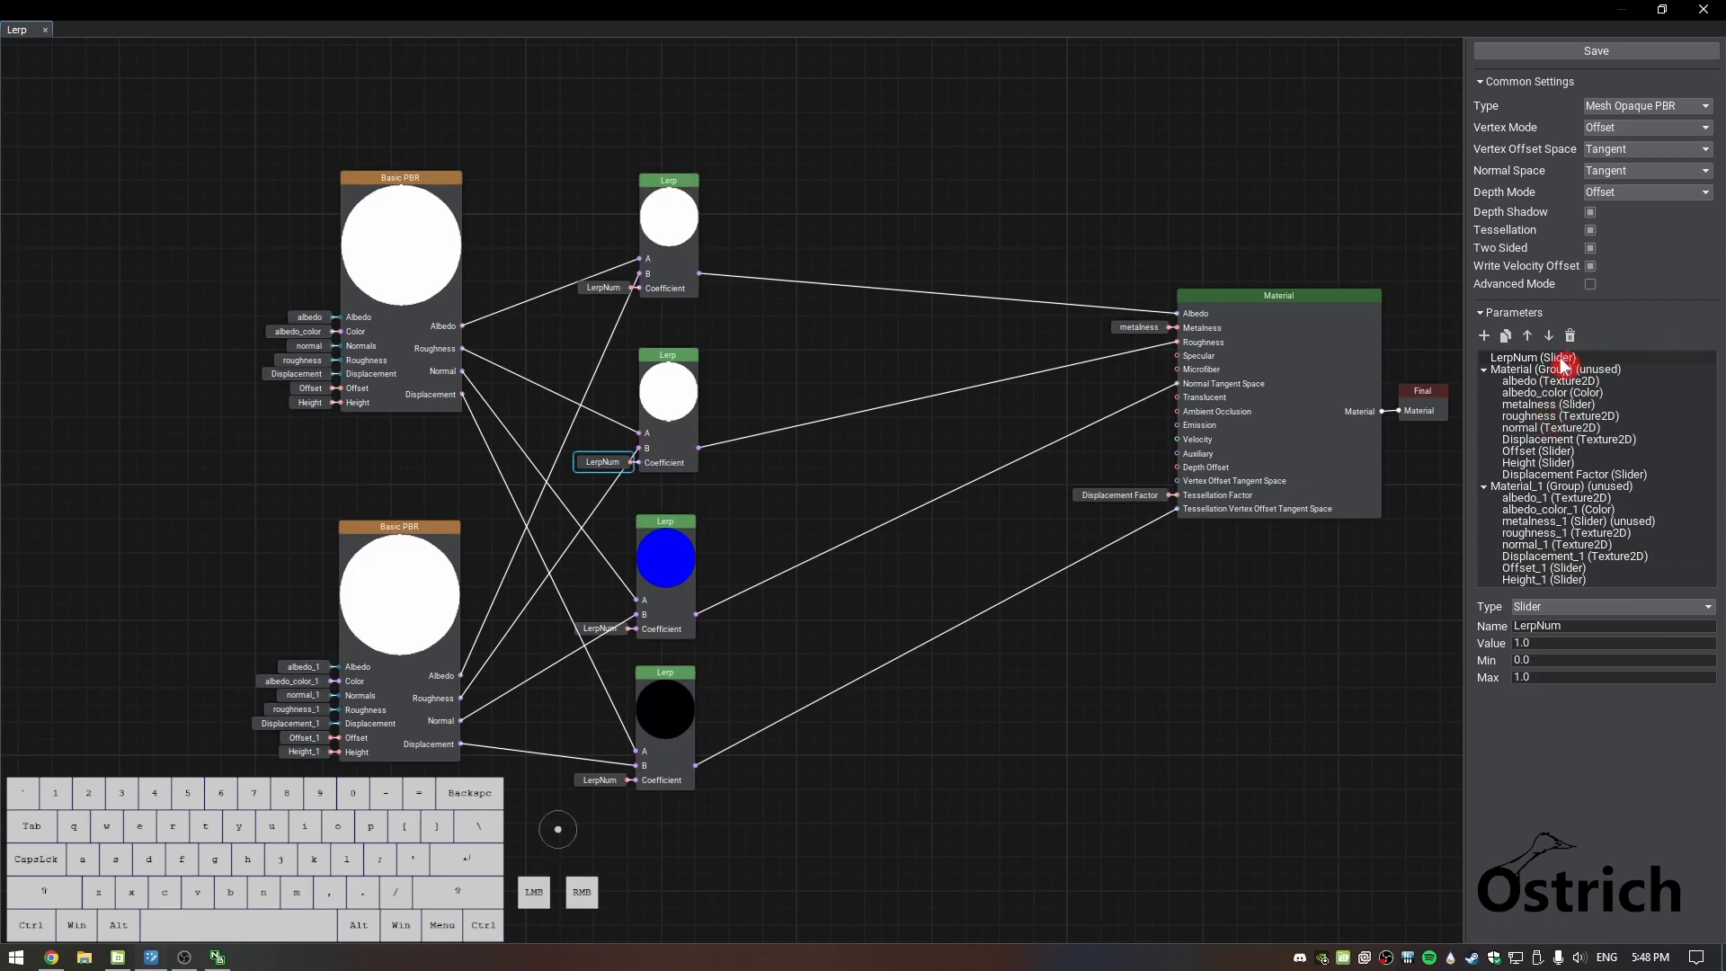
{"action": "left_click", "coordinate": [1571, 338]}
- Delete the constant 1.0 inputs left on the Coefficient inputs of the Lerp nodes
{"action": "left_click", "coordinate": [614, 289]}
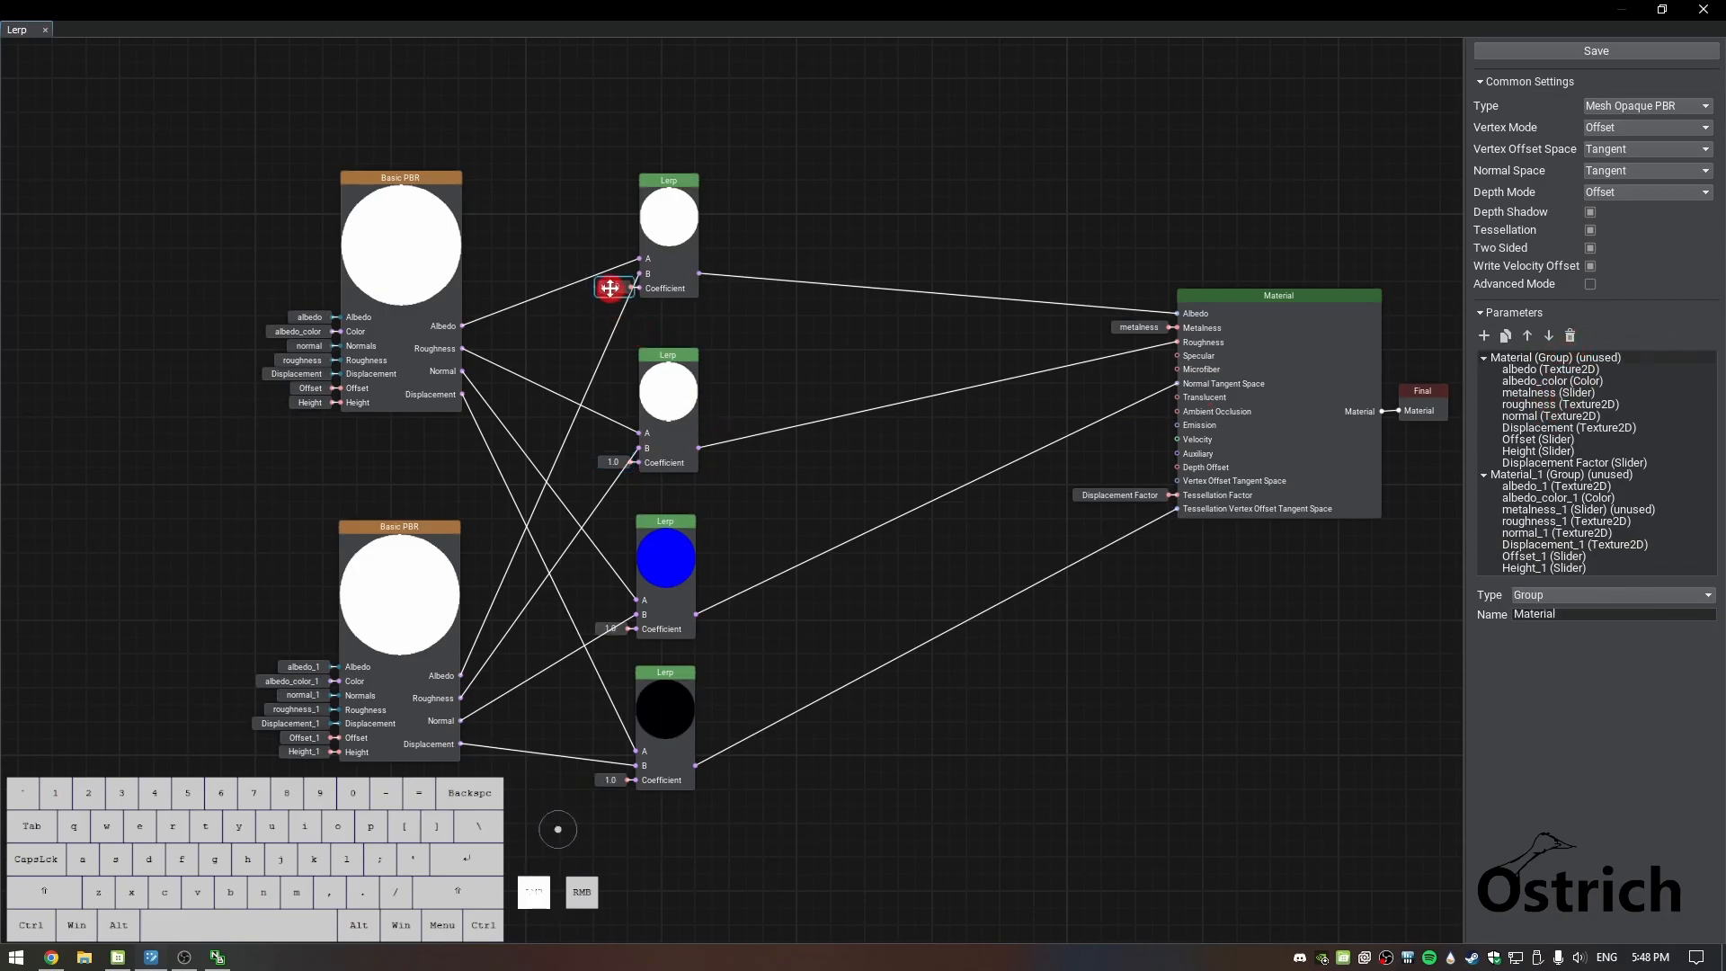
{"action": "left_click", "coordinate": [613, 630]}
{"action": "key", "text": "Delete"}
{"action": "left_click", "coordinate": [610, 780]}
{"action": "key", "text": "Delete"}
- Search the node list for "mask" in the empty area above the upper Basic PBR node
{"action": "middle_click_drag", "start_coordinate": [253, 652], "coordinate": [448, 705]}
{"action": "middle_click_drag", "start_coordinate": [824, 200], "coordinate": [710, 383]}
{"action": "scroll", "coordinate": [578, 369], "scroll_direction": "up", "scroll_amount": 3}
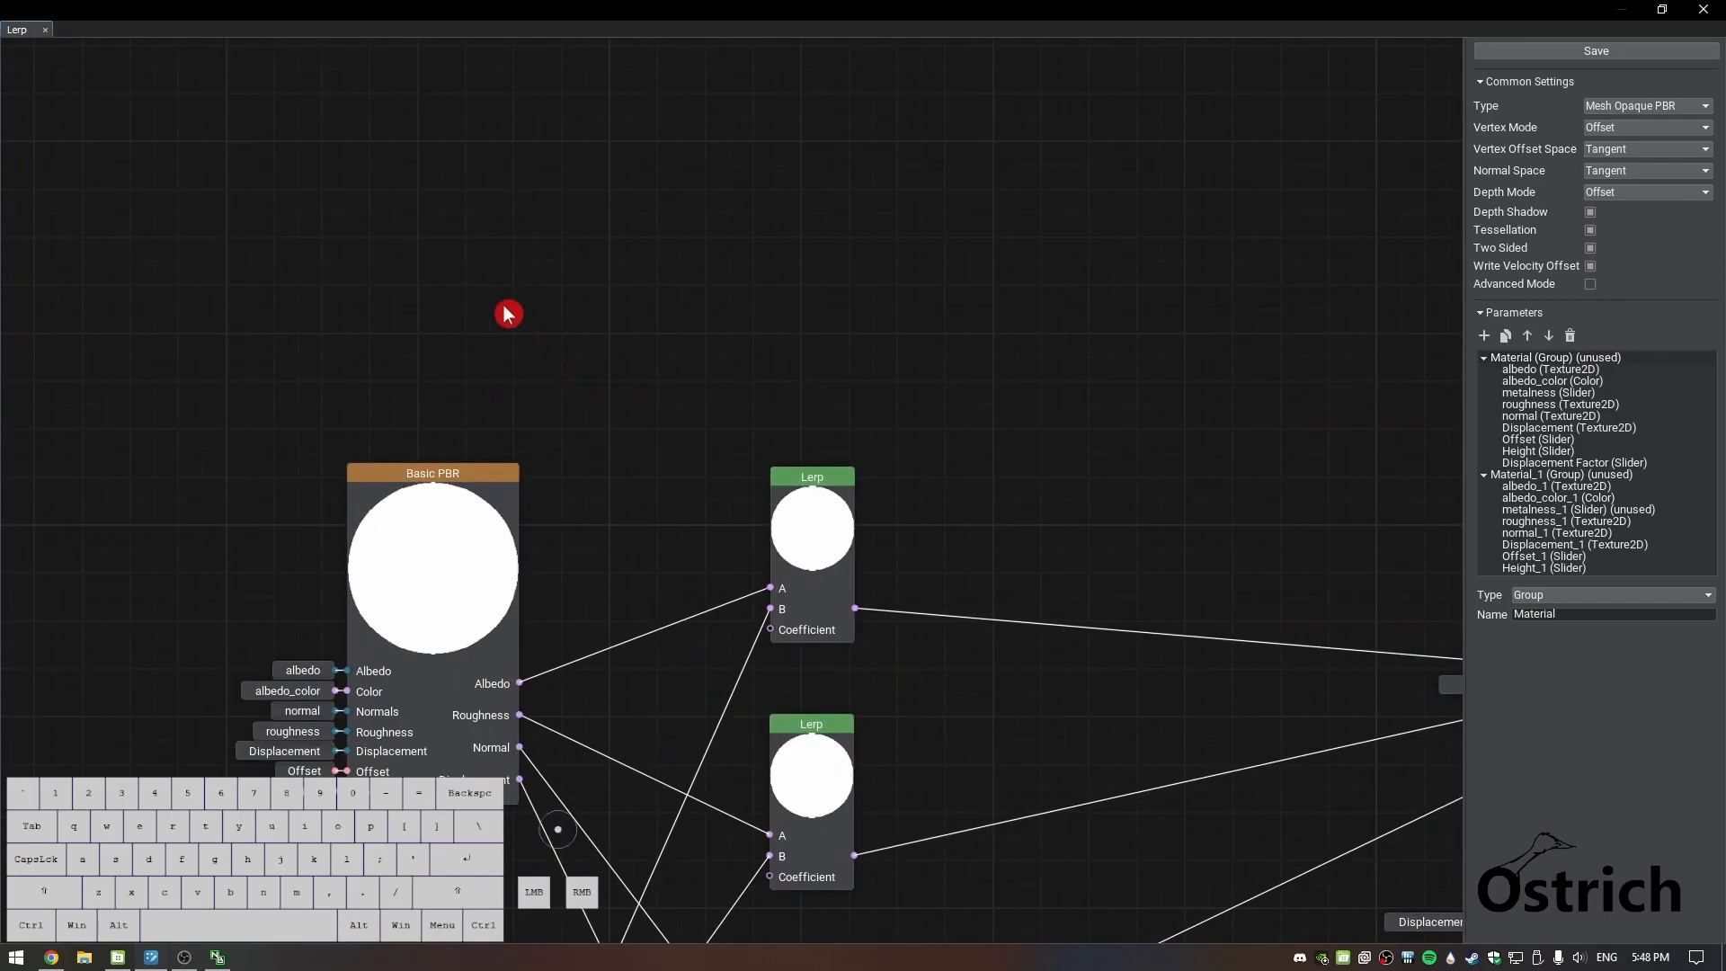
{"action": "right_click", "coordinate": [504, 307]}
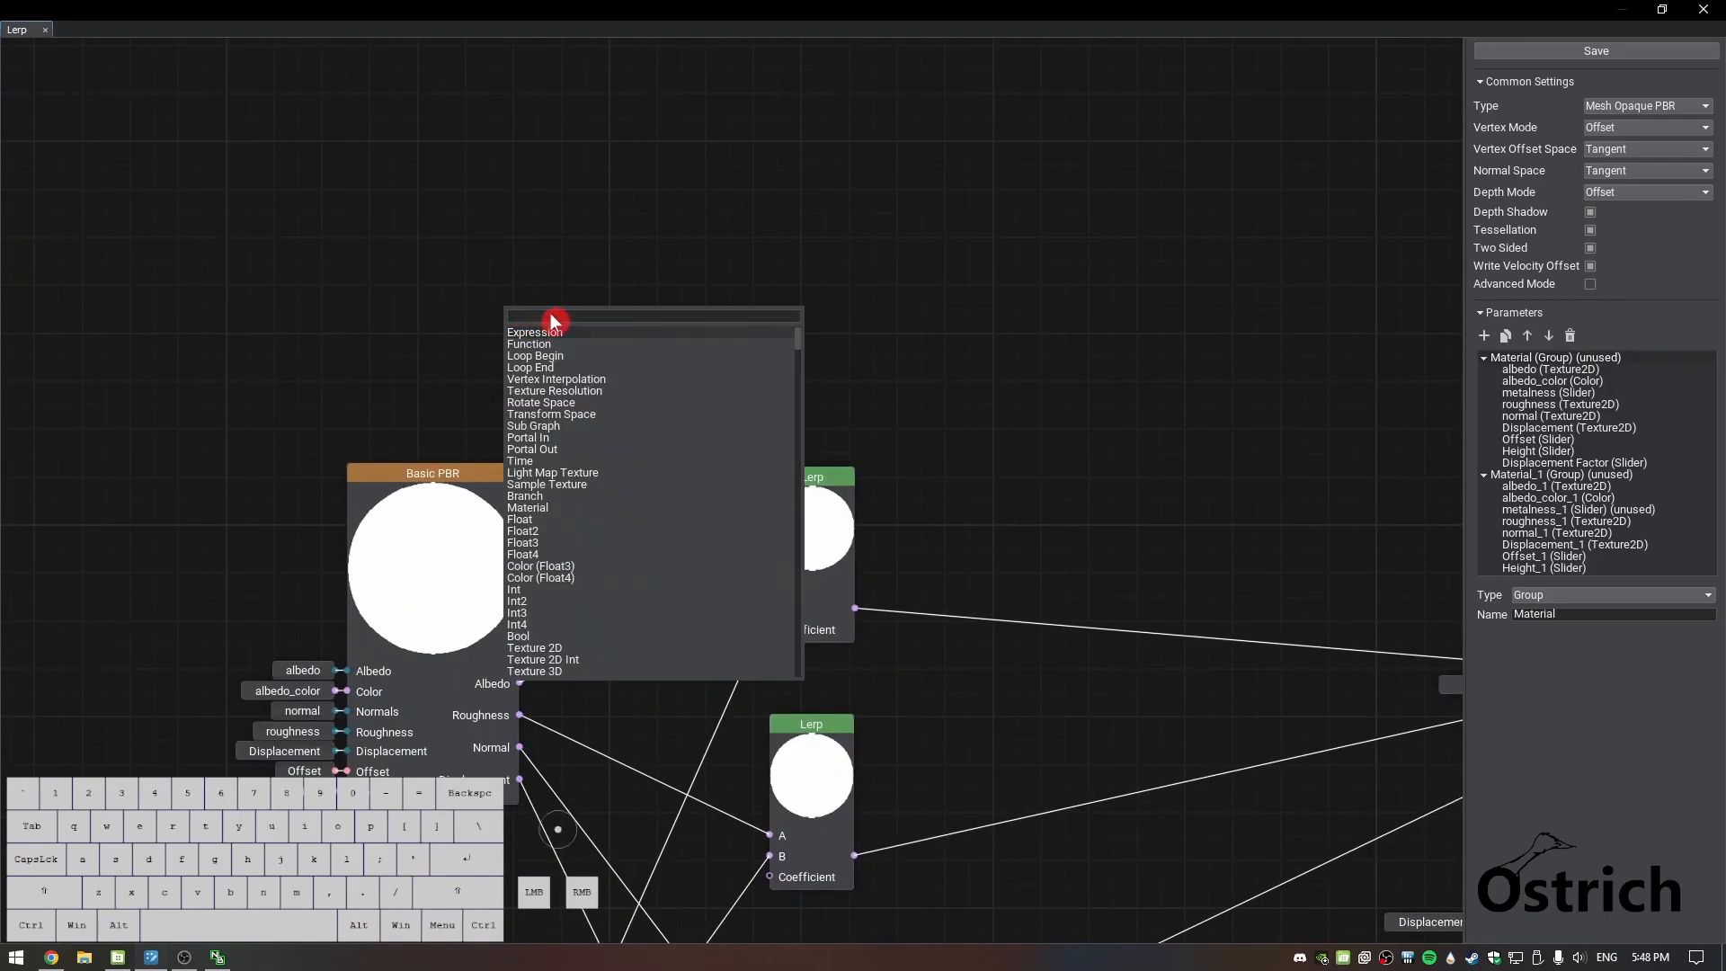
{"action": "type", "text": "mask"}
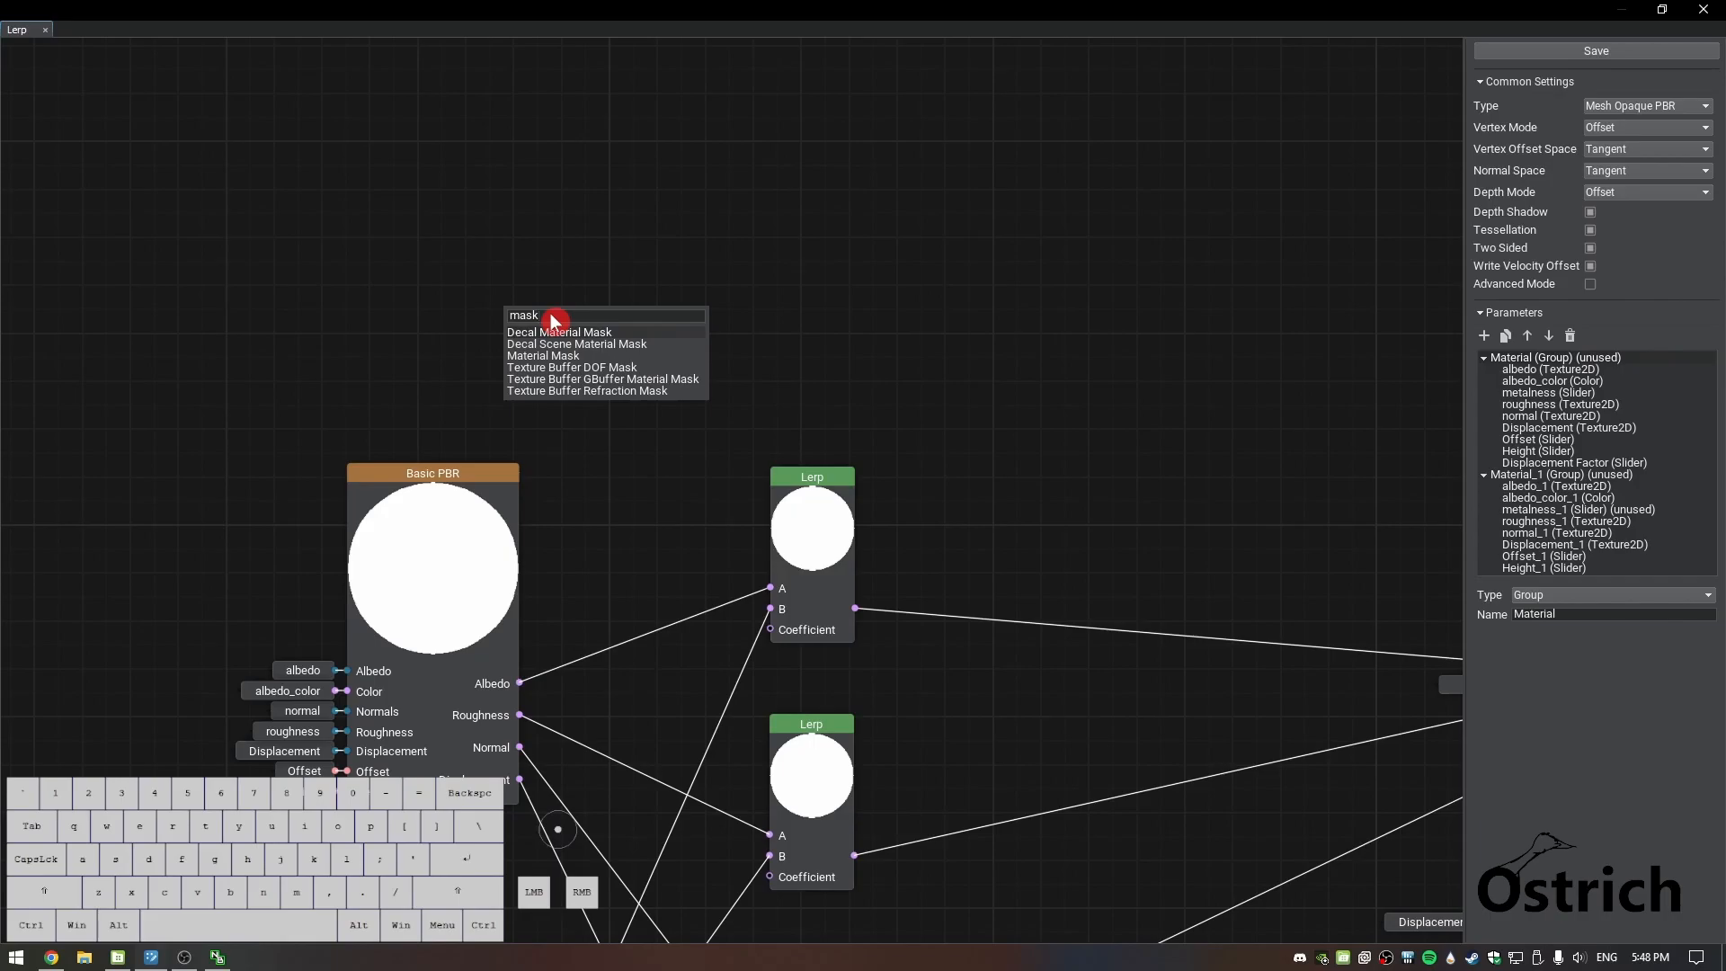
{"action": "key", "text": "Down"}
{"action": "key", "text": "Down"}
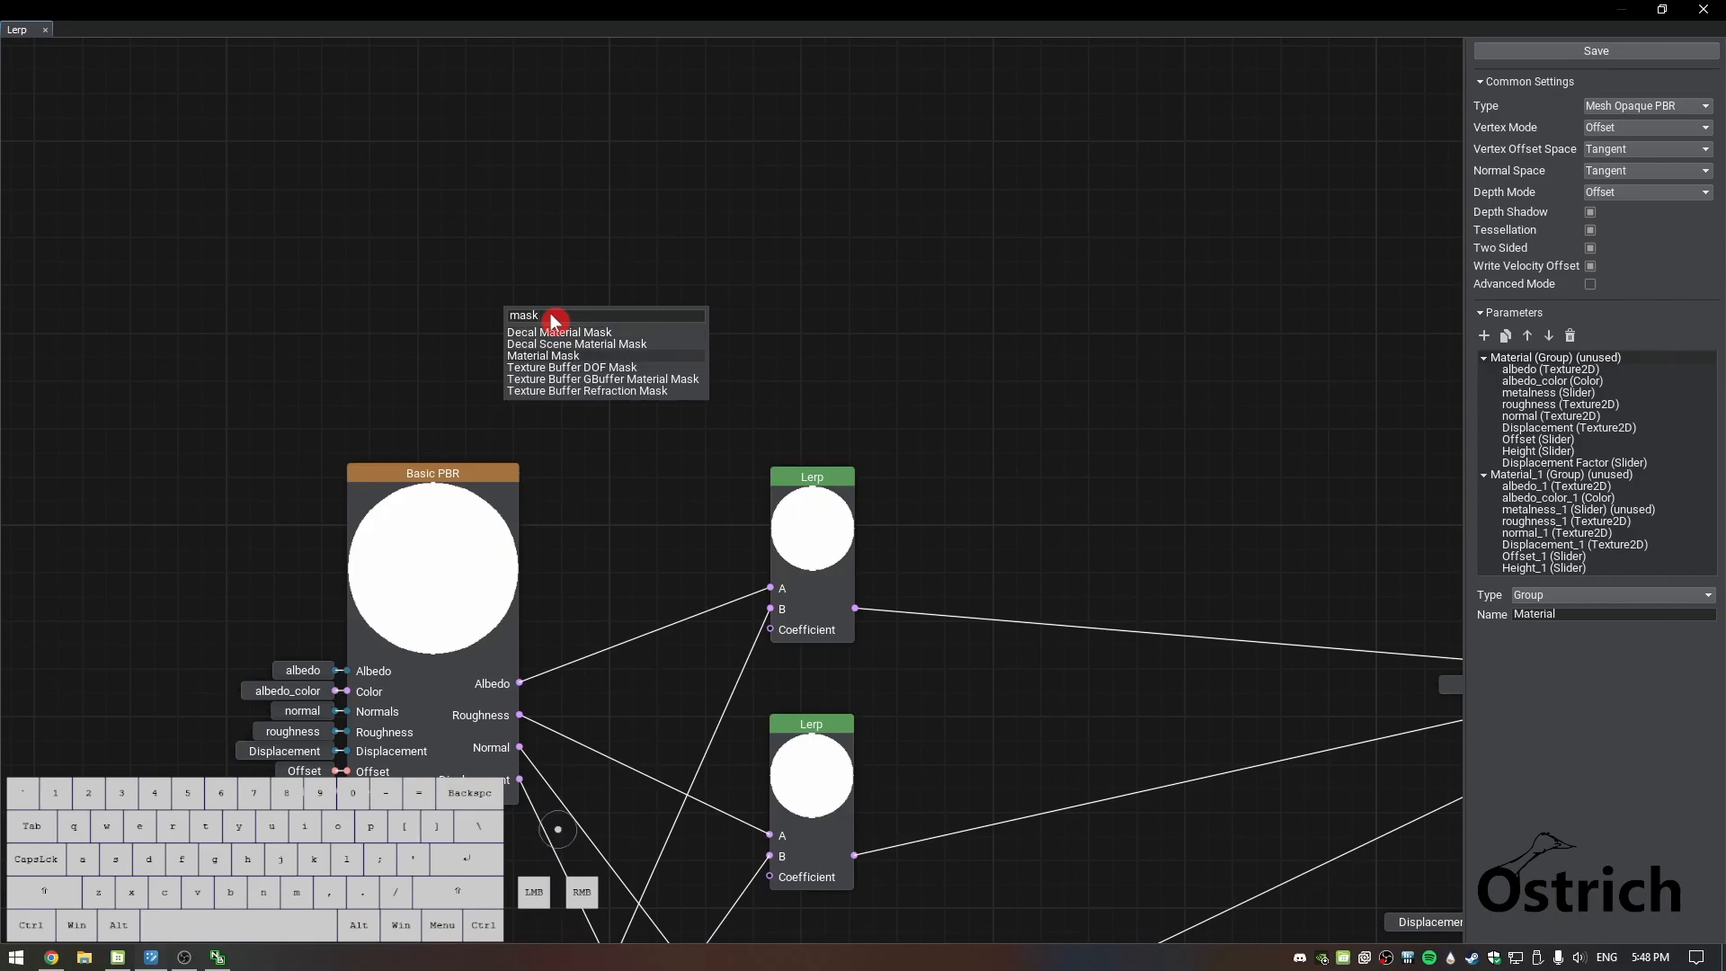
- Shrink the graph editor, move it aside and check the plane's Surface Custom Texture settings
{"action": "left_click", "coordinate": [1661, 9]}
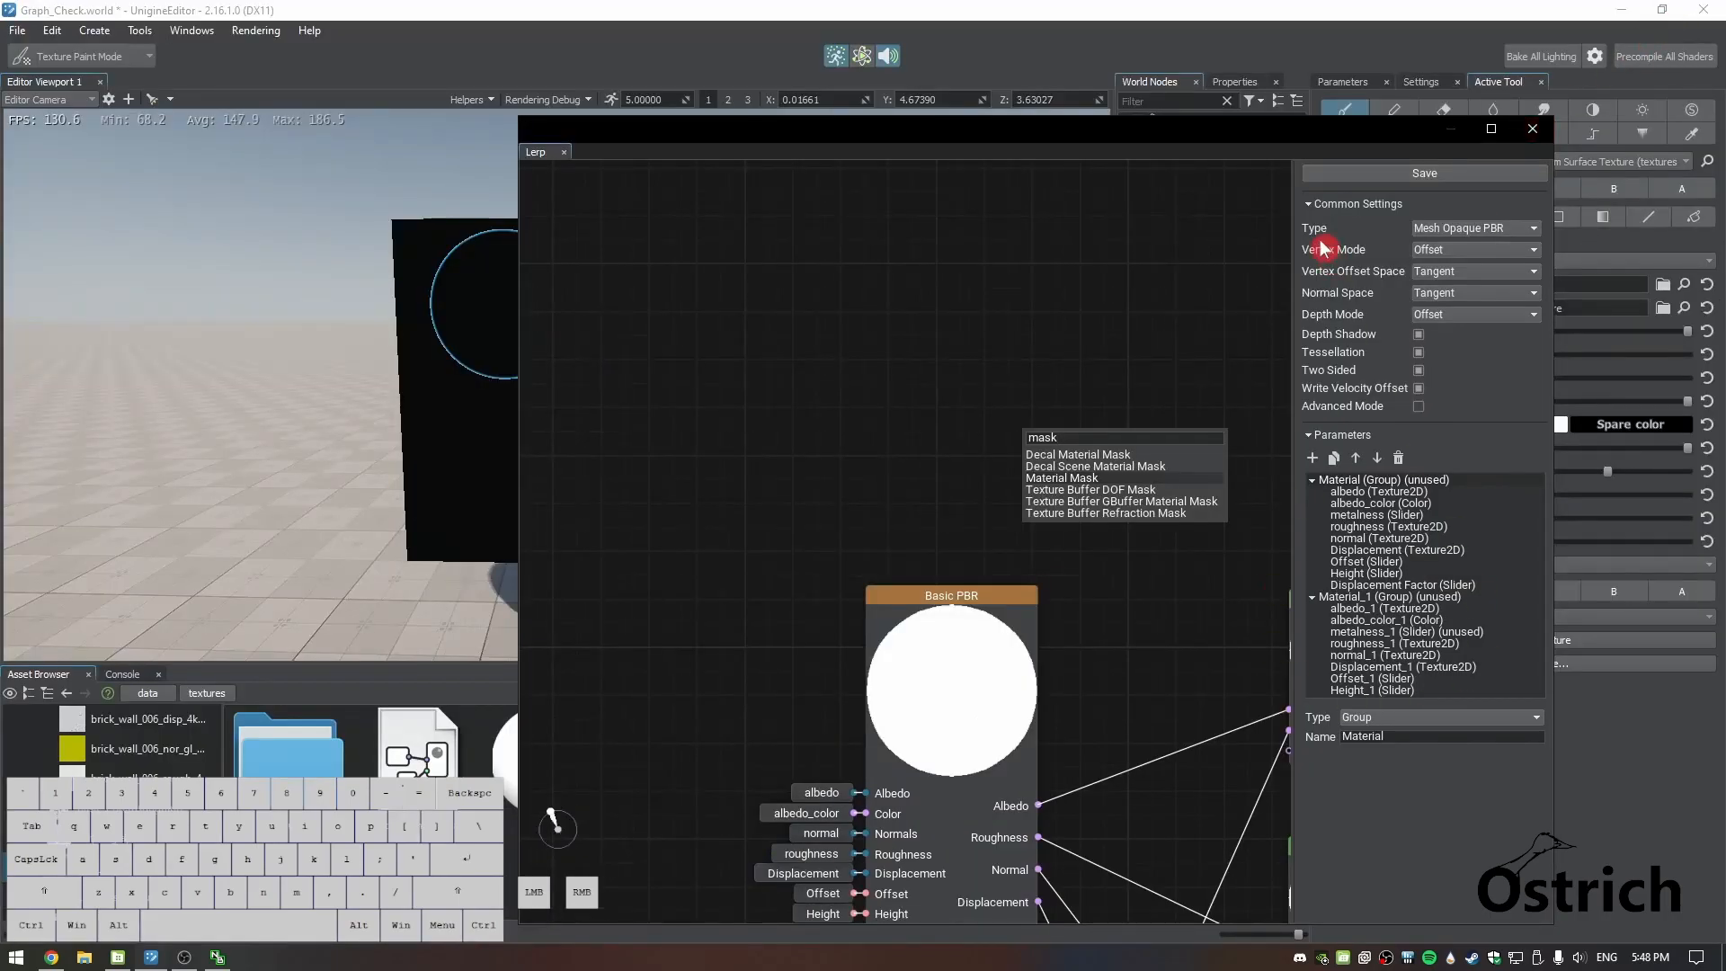
{"action": "left_click_drag", "start_coordinate": [1186, 127], "coordinate": [938, 118]}
{"action": "left_click", "coordinate": [1343, 81]}
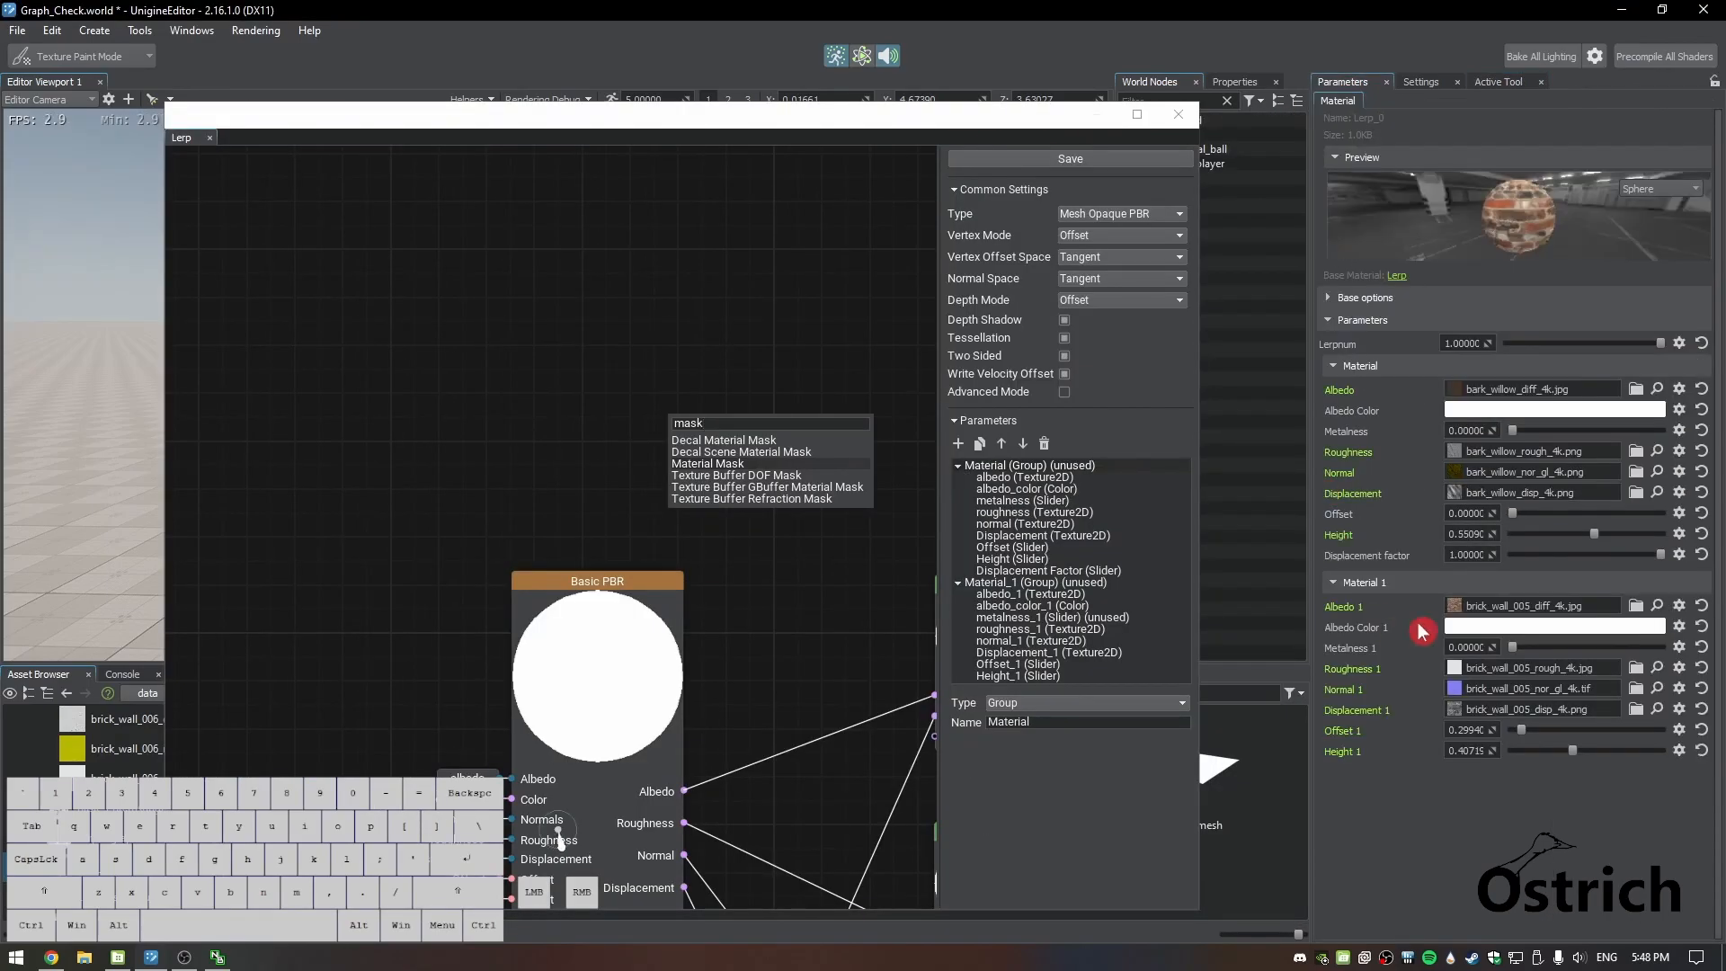
{"action": "left_click", "coordinate": [1242, 177]}
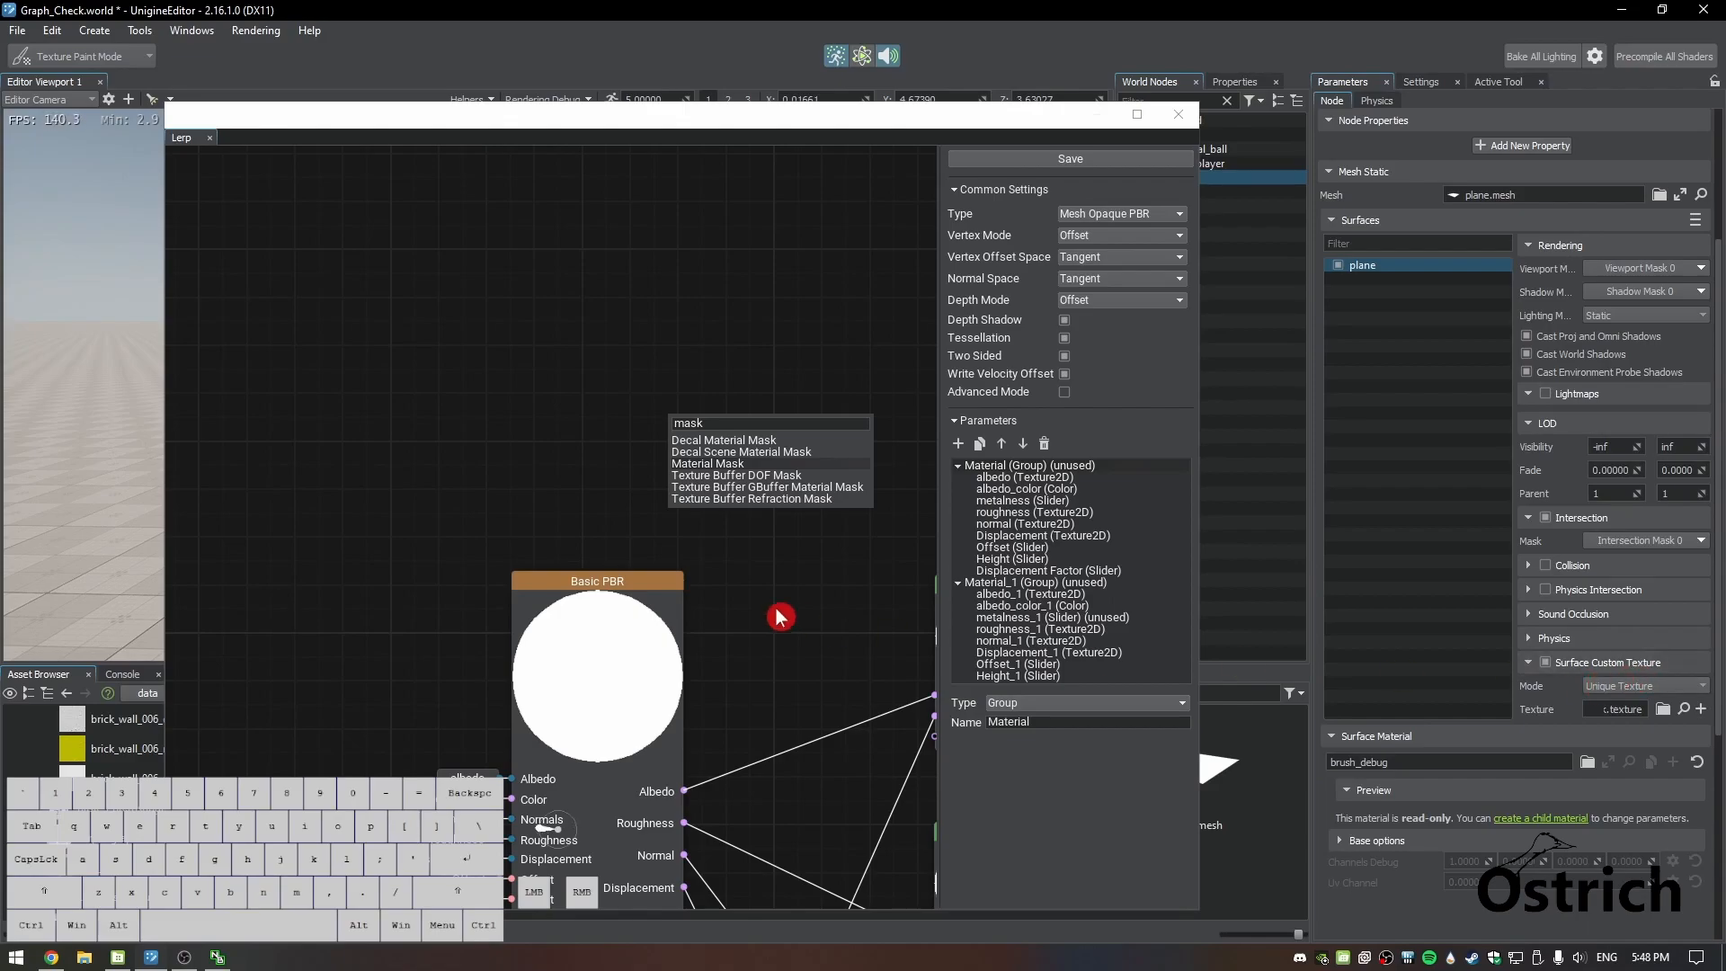
- Add a Surface Custom Texture node and place it above the upper Basic PBR node
{"action": "key", "text": "BackSpace"}
{"action": "key", "text": "BackSpace"}
{"action": "key", "text": "BackSpace"}
{"action": "key", "text": "BackSpace"}
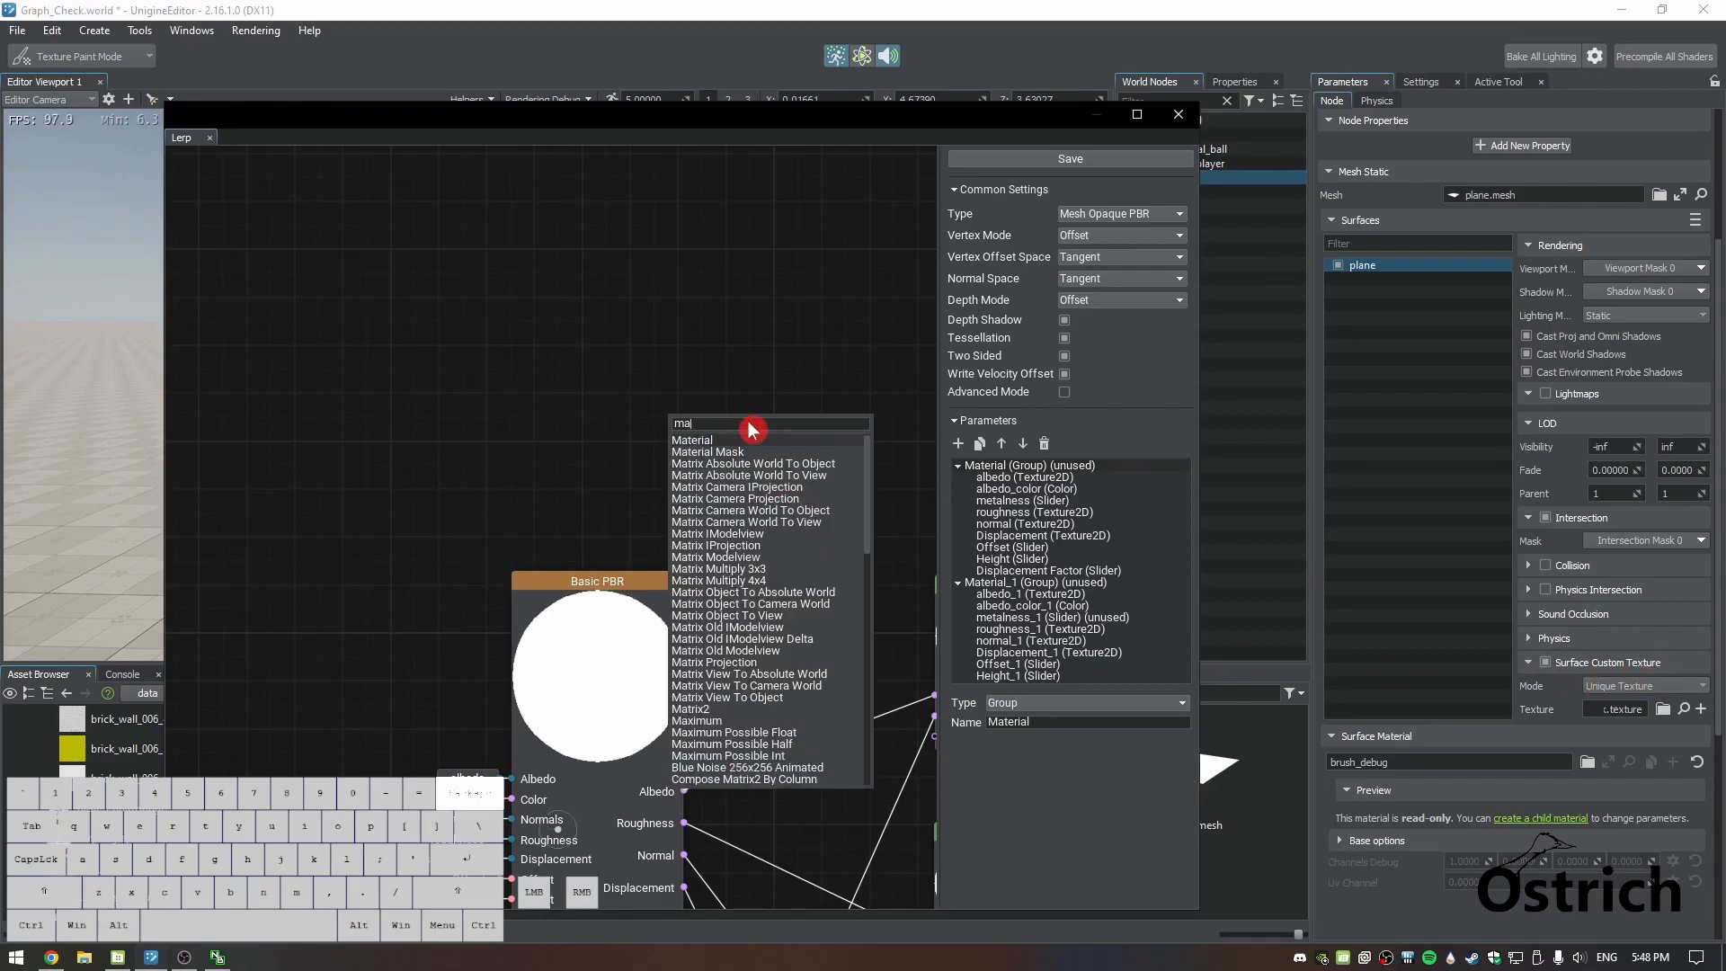
{"action": "type", "text": "sur"}
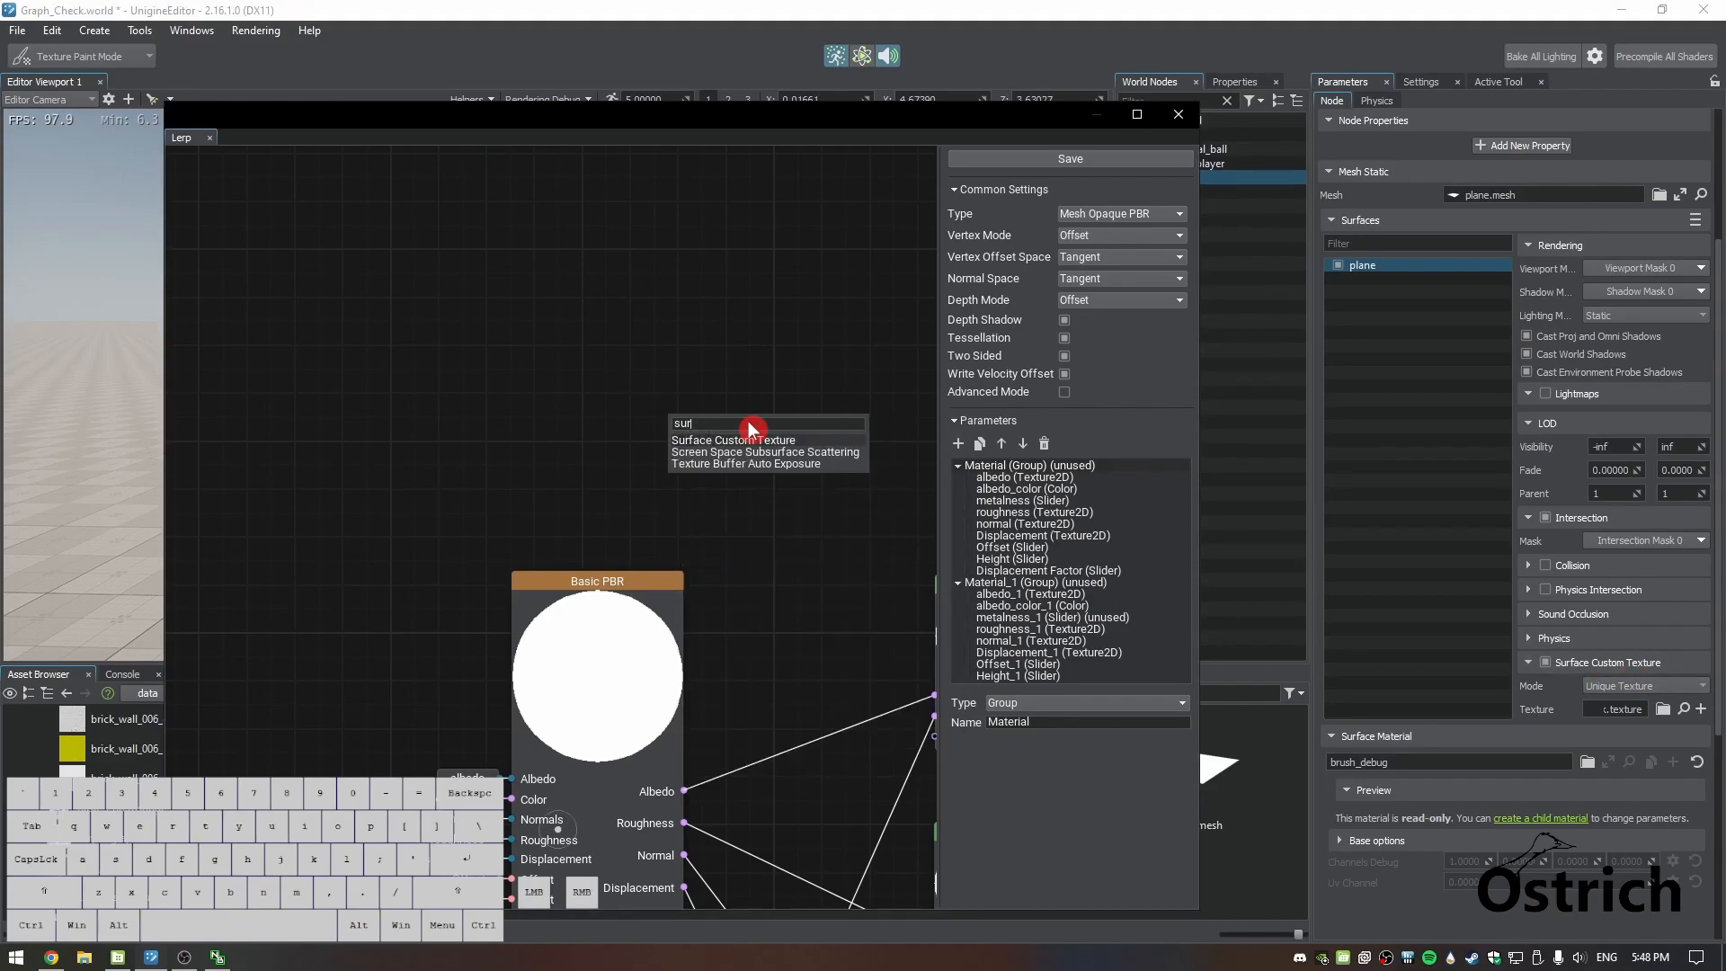
{"action": "key", "text": "Return"}
{"action": "scroll", "coordinate": [778, 411], "scroll_direction": "up", "scroll_amount": 1}
{"action": "left_click_drag", "start_coordinate": [782, 417], "coordinate": [627, 399]}
{"action": "left_click_drag", "start_coordinate": [836, 128], "coordinate": [883, 117]}
{"action": "scroll", "coordinate": [906, 477], "scroll_direction": "down", "scroll_amount": 1}
{"action": "middle_click_drag", "start_coordinate": [907, 473], "coordinate": [620, 320]}
- Try to connect the Surface Custom Texture node directly to the uppermost Lerp node's Coefficient input
{"action": "left_click_drag", "start_coordinate": [457, 265], "coordinate": [697, 568]}
{"action": "left_click", "coordinate": [378, 283]}
{"action": "left_click", "coordinate": [379, 282]}
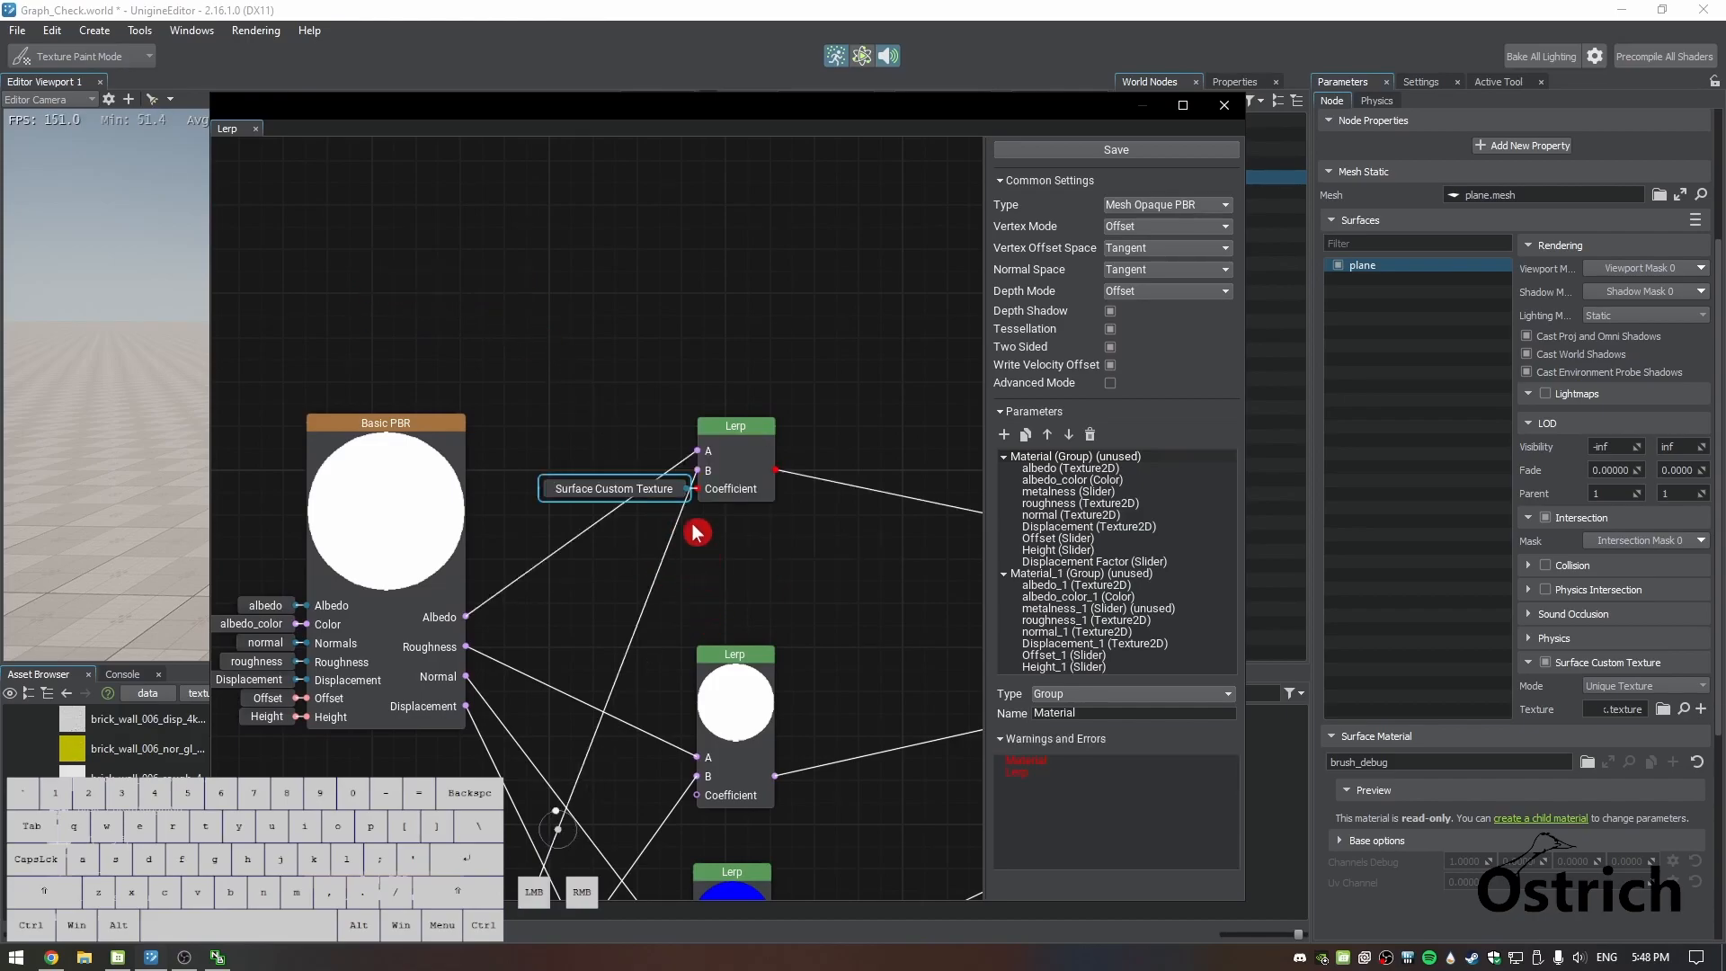
- Try adding an Expression node fed by the Surface Custom Texture output, above and between the Basic PBR and Lerp nodes
{"action": "left_click_drag", "start_coordinate": [633, 497], "coordinate": [561, 312]}
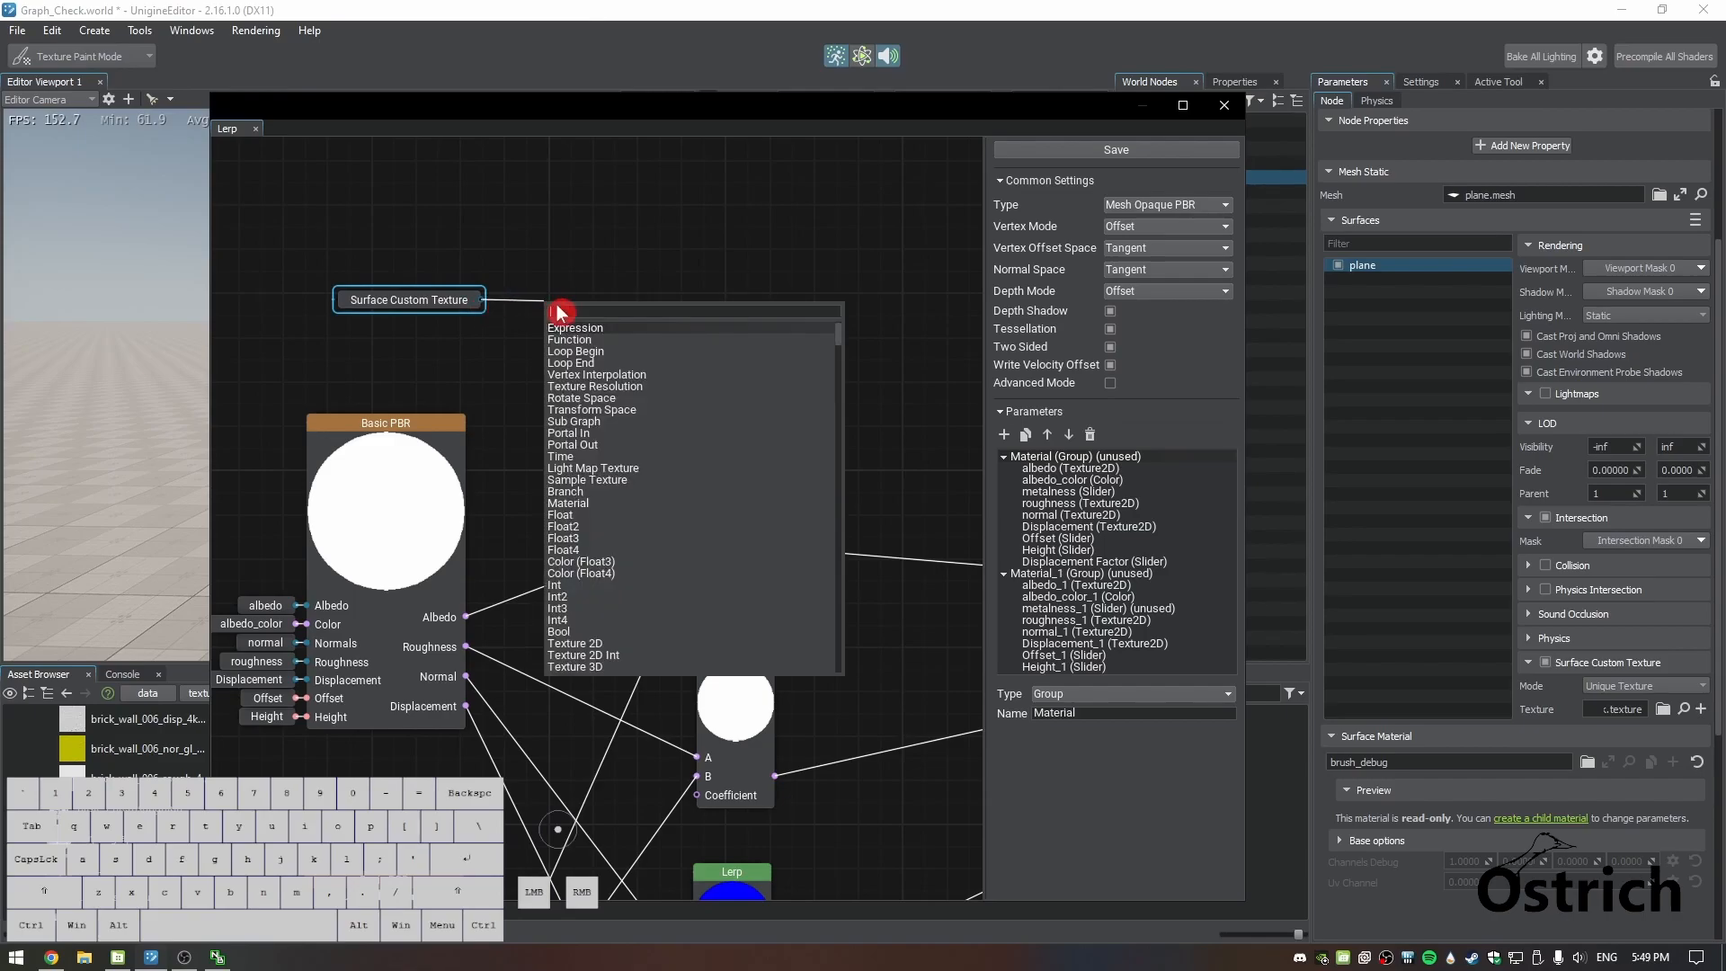
{"action": "key", "text": "Return"}
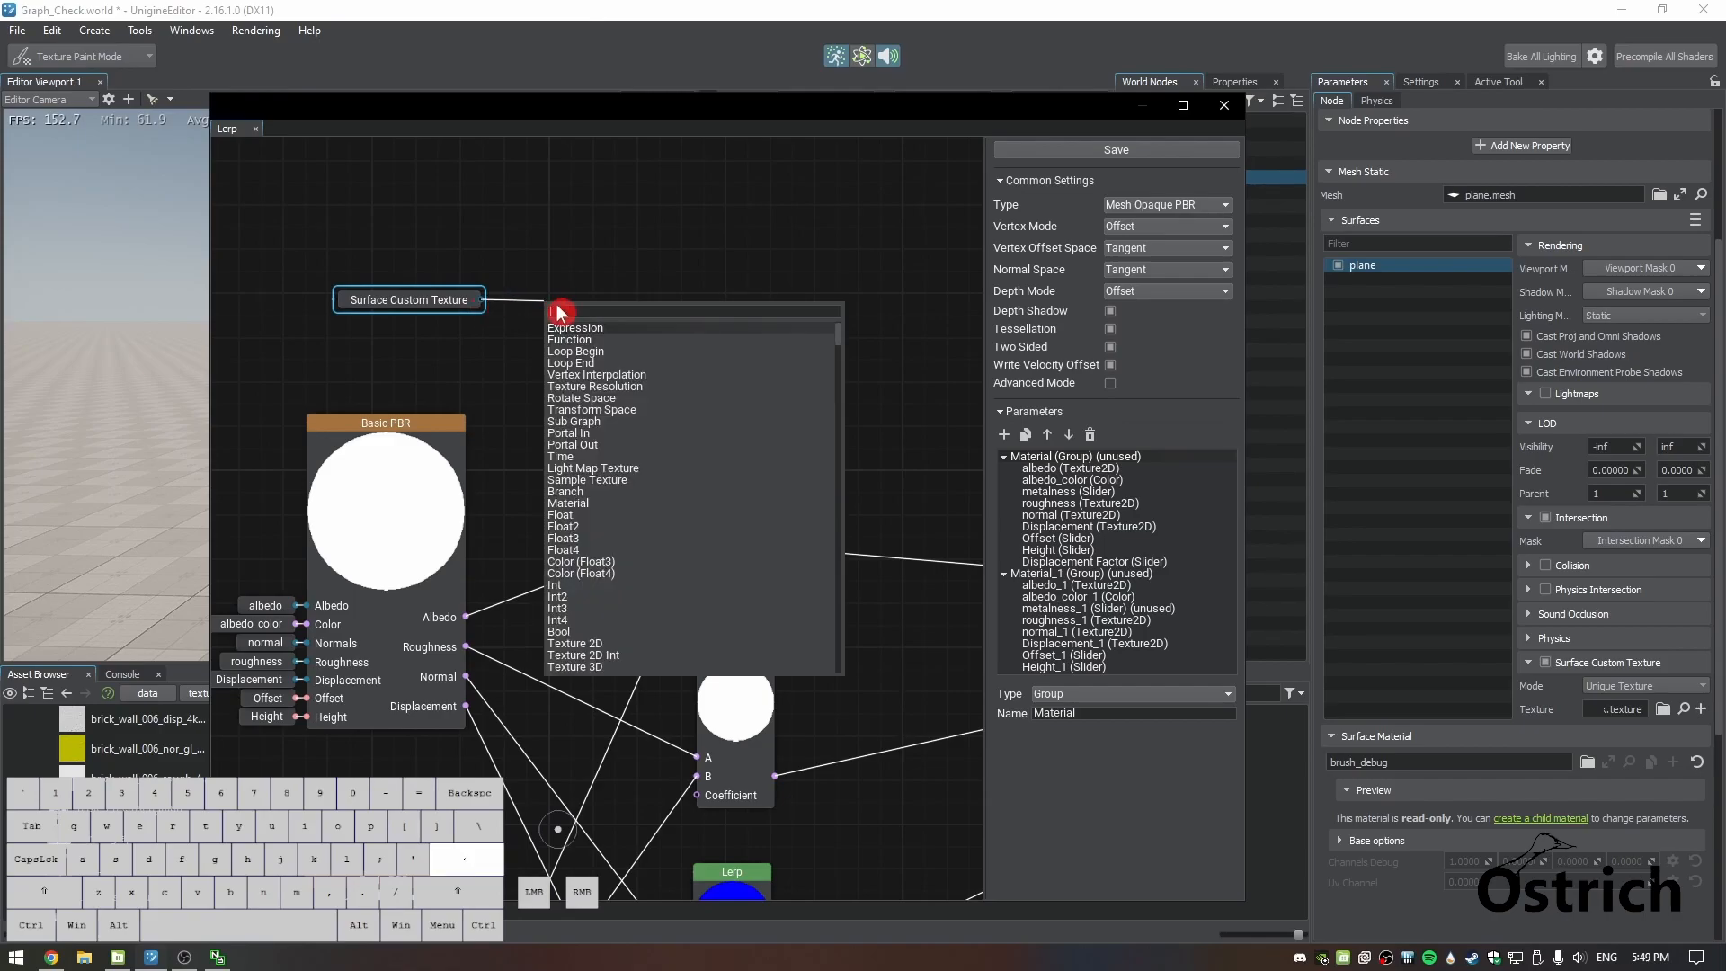
{"action": "left_click", "coordinate": [628, 342]}
{"action": "left_click_drag", "start_coordinate": [629, 342], "coordinate": [631, 343]}
{"action": "left_click", "coordinate": [621, 347]}
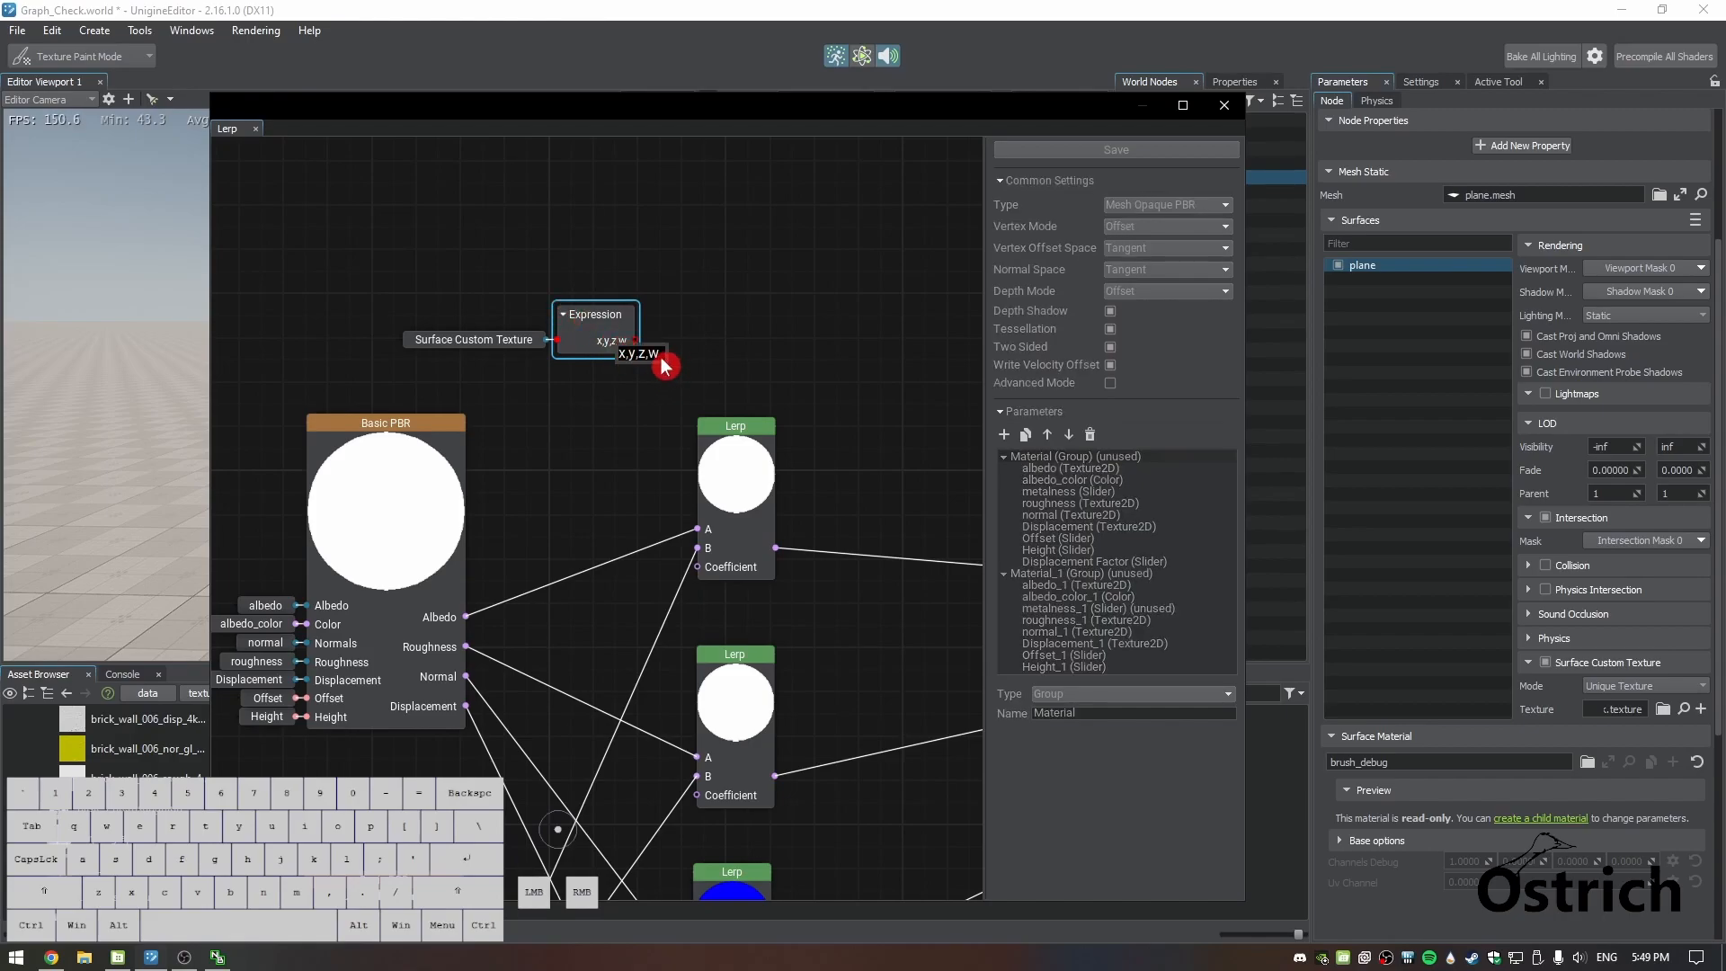
- Try setting the Expression node's output to x and connecting it to the uppermost Lerp node's Coefficient input
{"action": "key", "text": "BackSpace"}
{"action": "key", "text": "BackSpace"}
{"action": "key", "text": "BackSpace"}
{"action": "key", "text": "BackSpace"}
{"action": "key", "text": "BackSpace"}
{"action": "key", "text": "BackSpace"}
{"action": "key", "text": "BackSpace"}
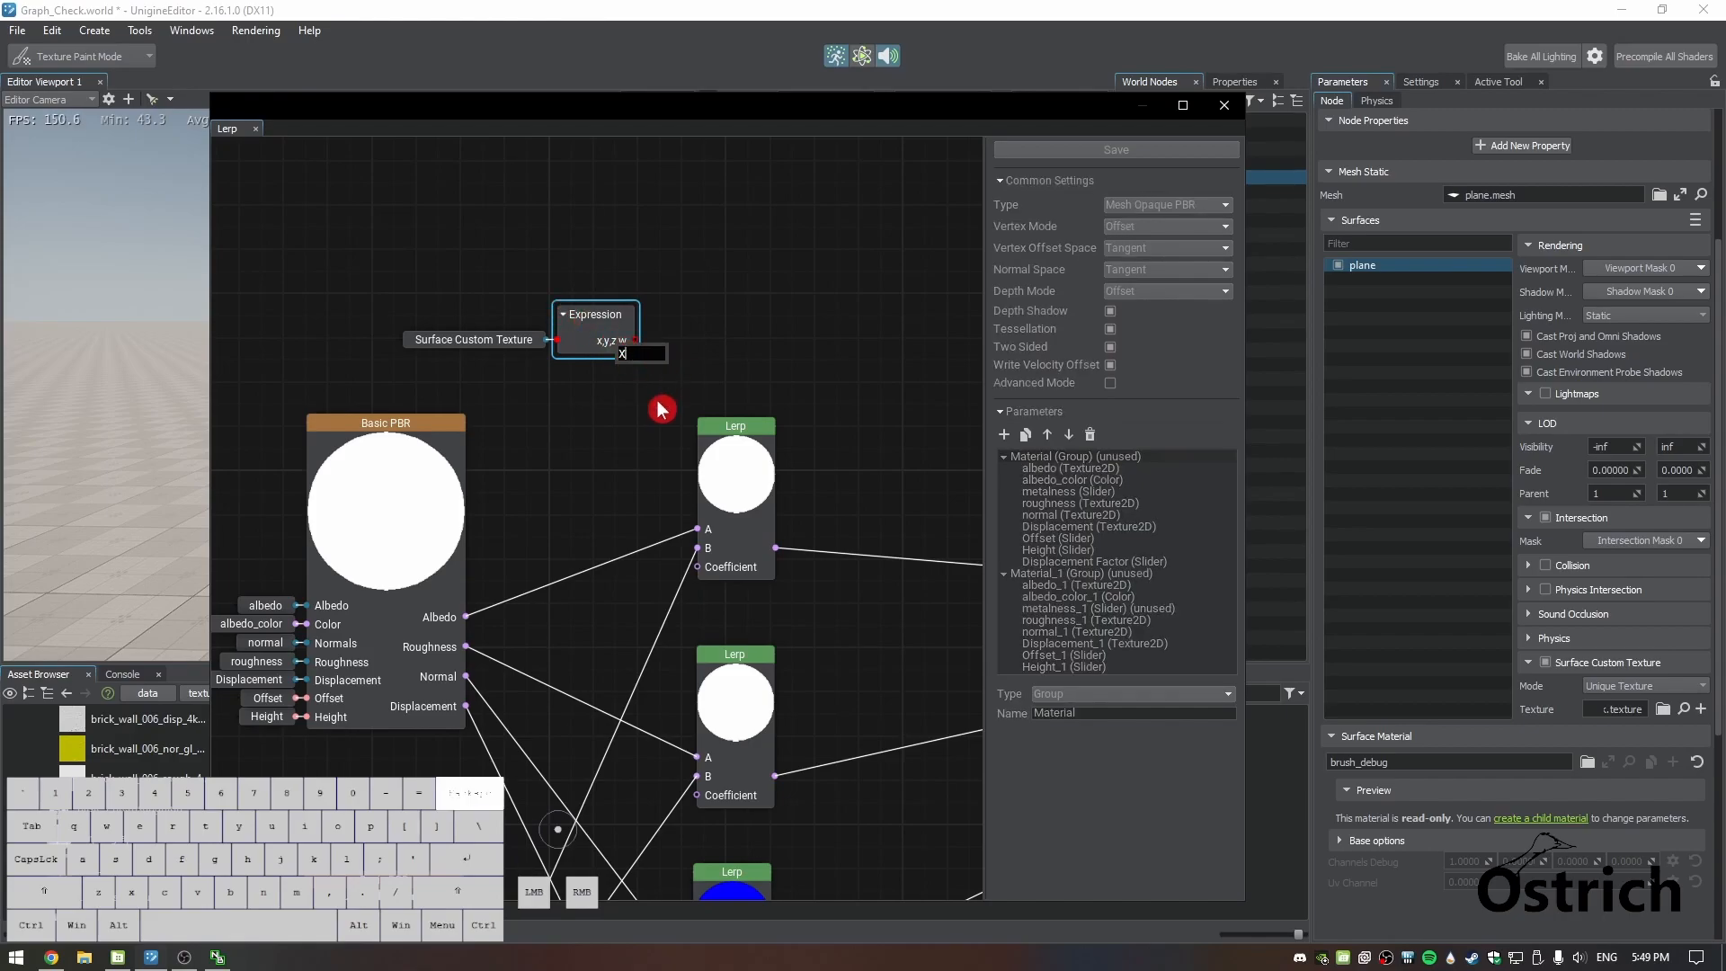
{"action": "type", "text": "x"}
{"action": "left_click", "coordinate": [727, 336]}
{"action": "left_click_drag", "start_coordinate": [636, 340], "coordinate": [696, 568]}
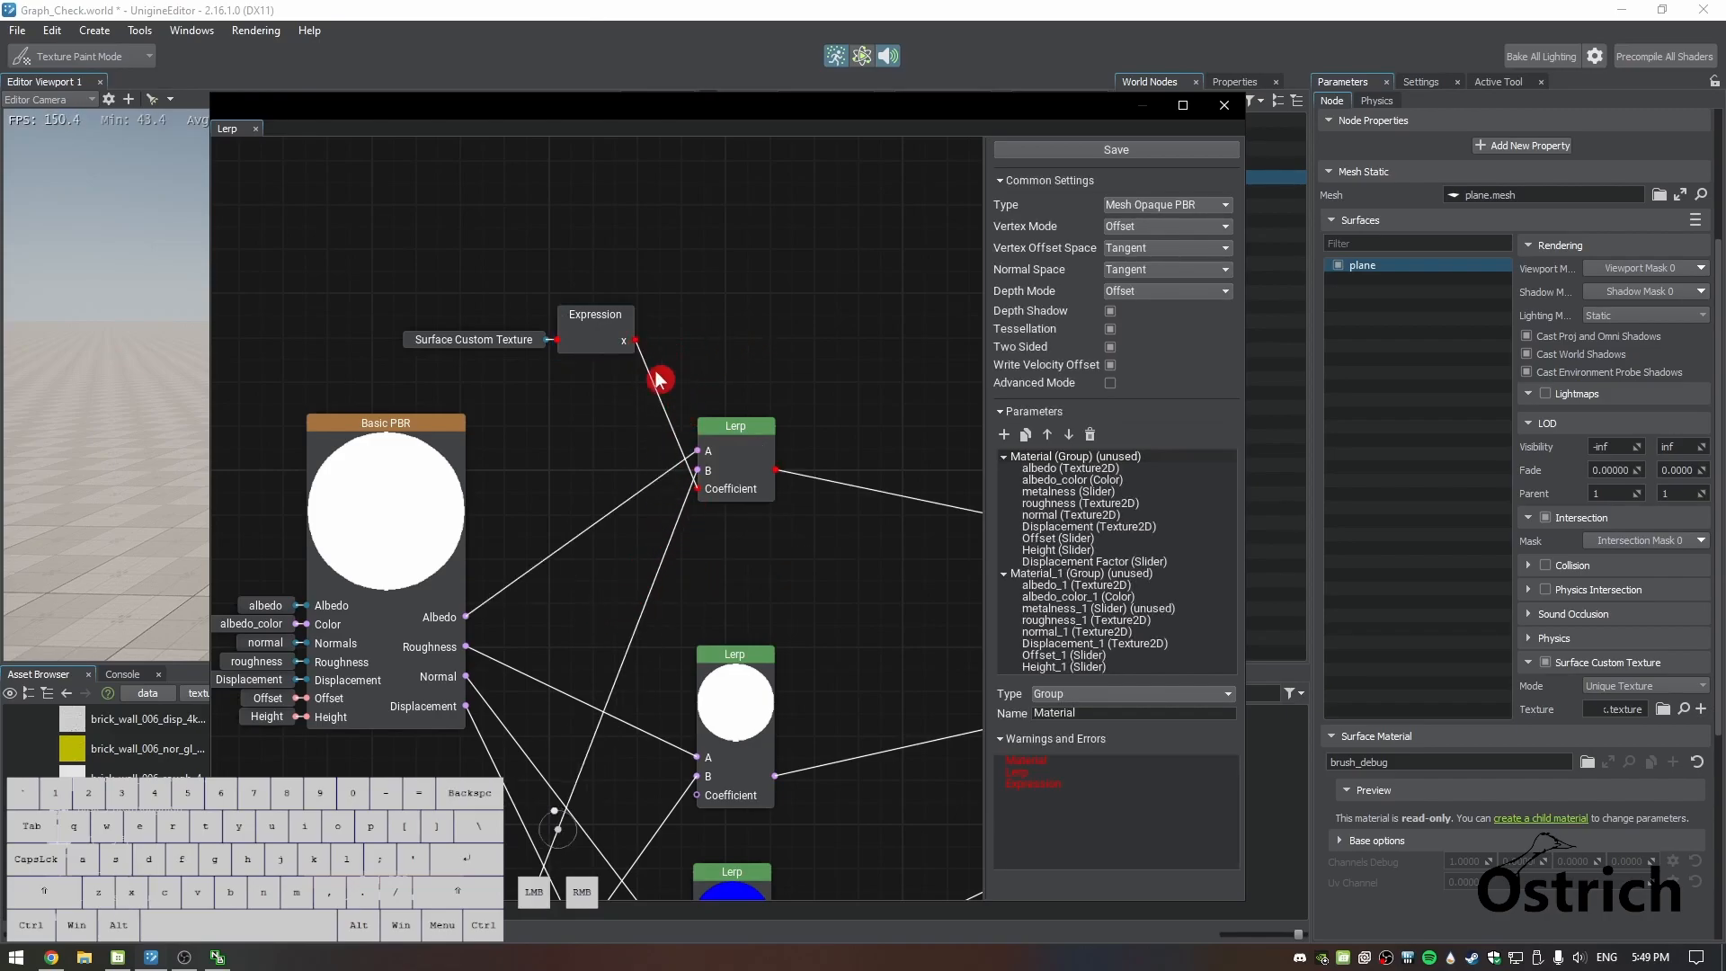
- Add a Sample Texture node fed by the Surface Custom Texture node and place it above the upper Basic PBR node
{"action": "left_click", "coordinate": [598, 329]}
{"action": "left_click_drag", "start_coordinate": [510, 339], "coordinate": [506, 255]}
{"action": "type", "text": "sample"}
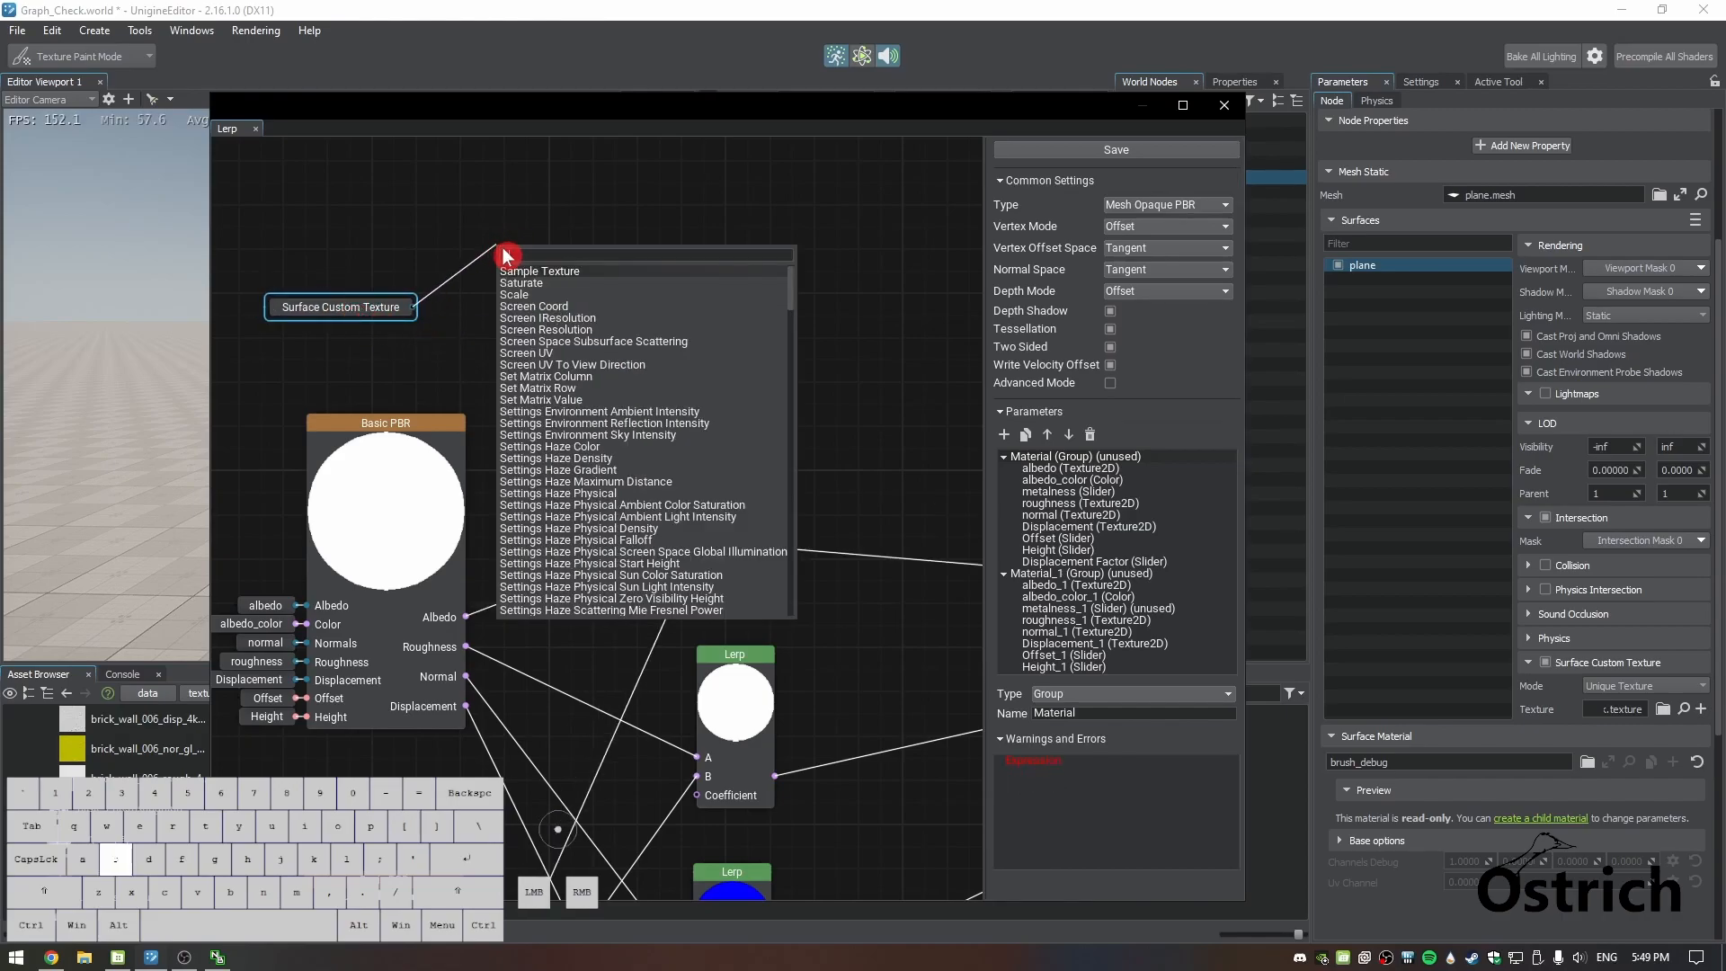
{"action": "key", "text": "Return"}
{"action": "left_click_drag", "start_coordinate": [533, 275], "coordinate": [464, 186]}
- Delete the Expression node that overlaps the Sample Texture node, and clear the stray connection attempt
{"action": "left_click", "coordinate": [605, 357]}
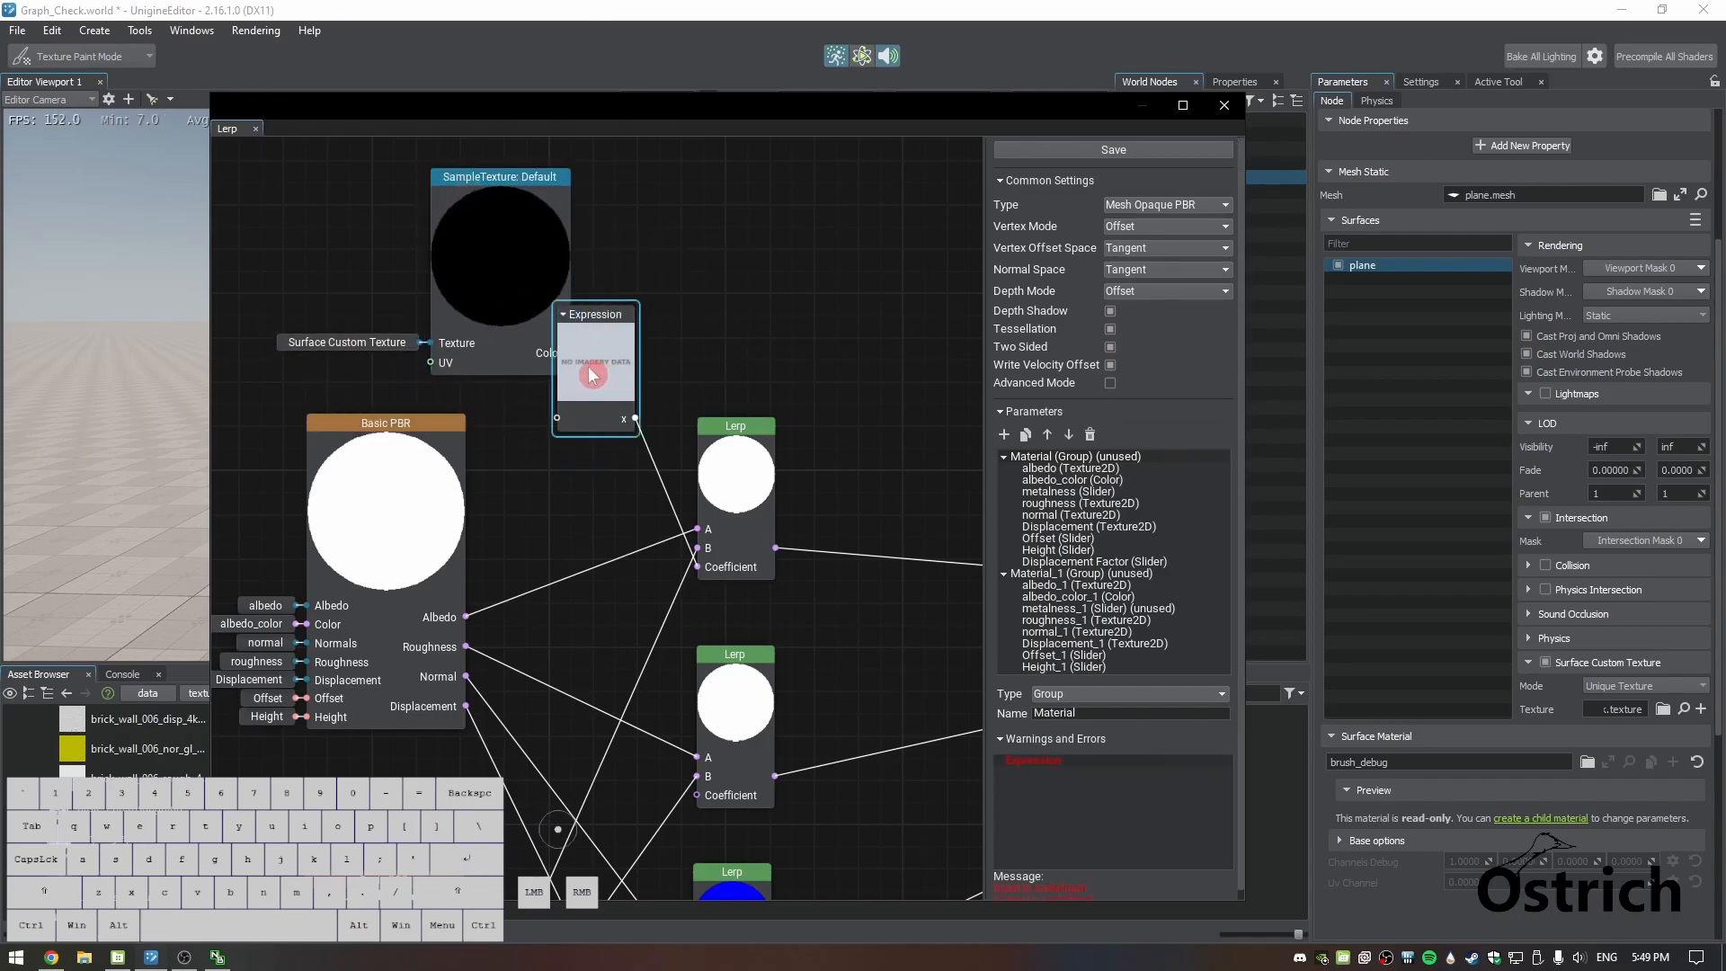
{"action": "key", "text": "Delete"}
{"action": "left_click_drag", "start_coordinate": [572, 354], "coordinate": [585, 537]}
{"action": "left_click", "coordinate": [634, 460]}
{"action": "key", "text": "Delete"}
- Connect the Sample Texture node's Color output to the uppermost Lerp's Coefficient and set the in-between component swizzle to x
{"action": "left_click_drag", "start_coordinate": [571, 353], "coordinate": [690, 581]}
{"action": "double_click", "coordinate": [670, 571]}
{"action": "key", "text": "BackSpace"}
{"action": "left_click", "coordinate": [714, 580]}
{"action": "key", "text": "BackSpace"}
{"action": "key", "text": "BackSpace"}
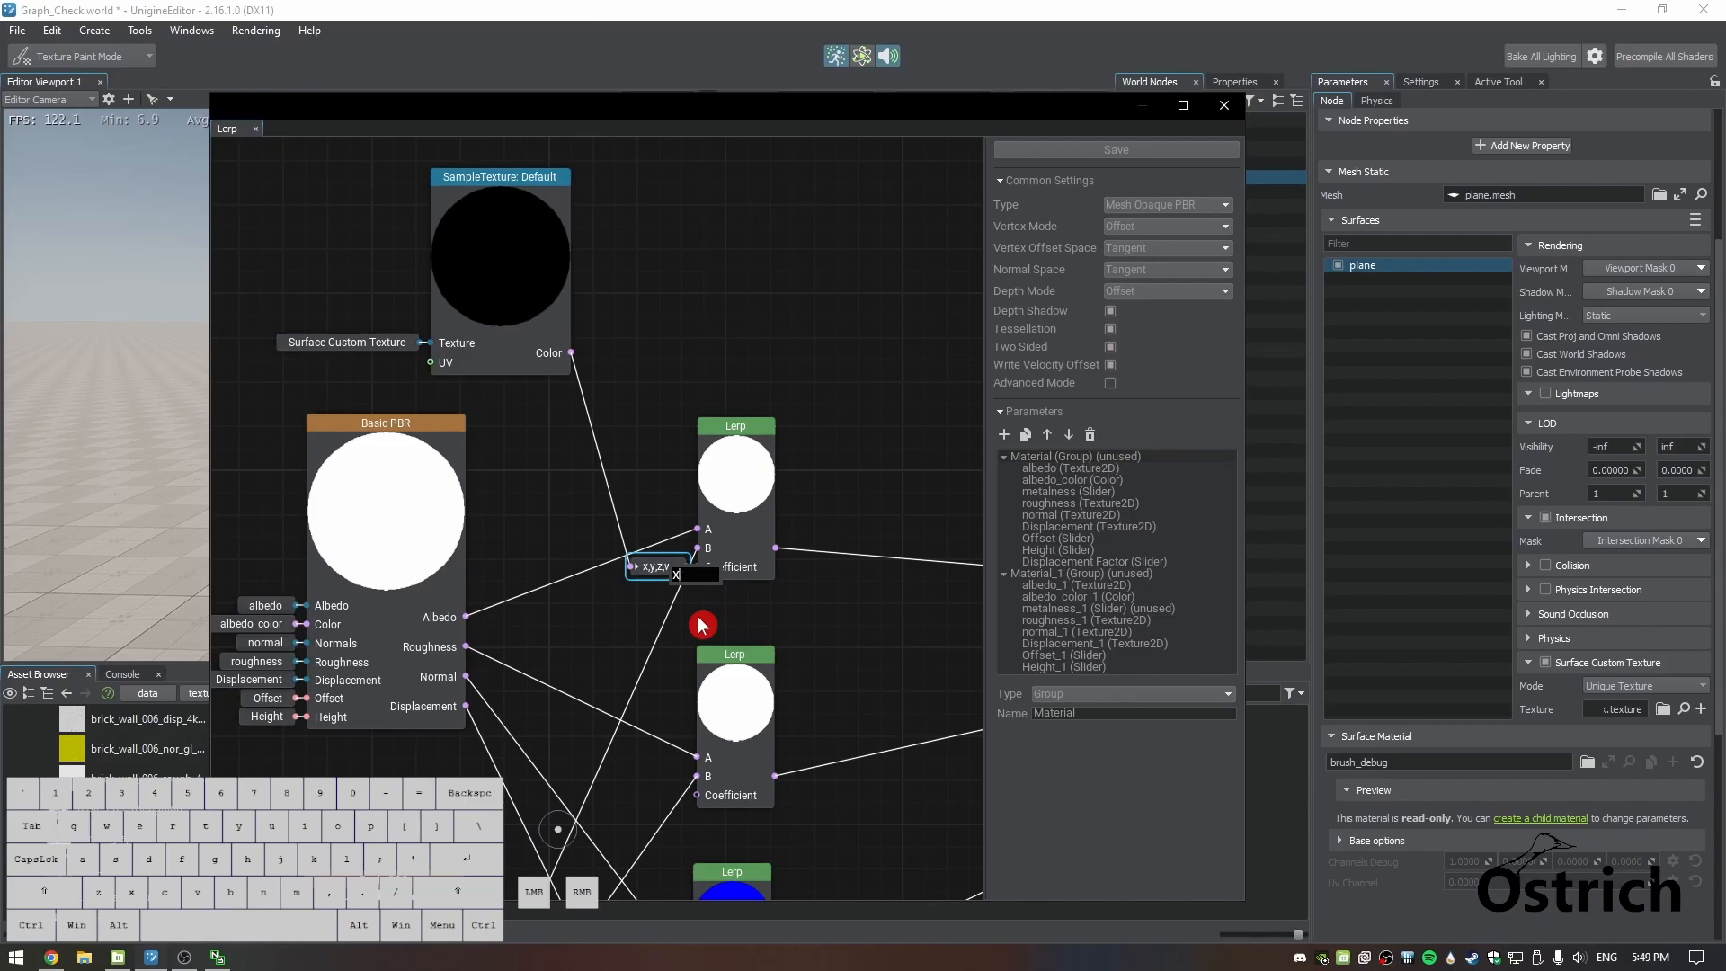
{"action": "left_click", "coordinate": [656, 351]}
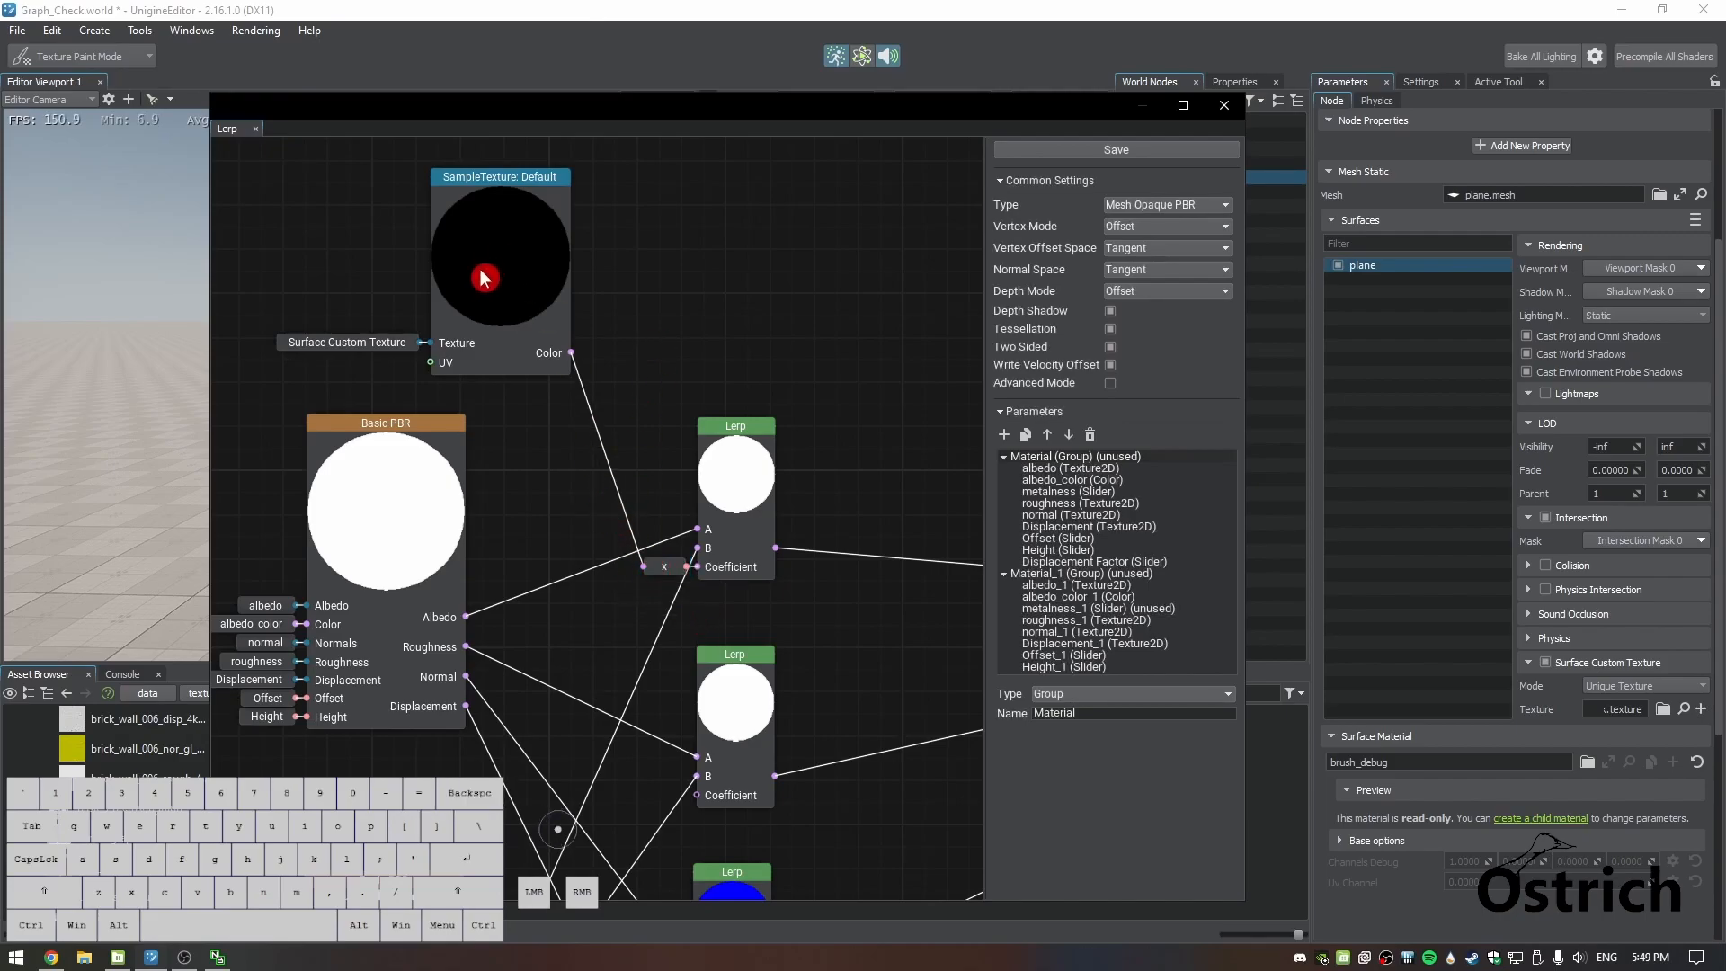
- Detach the x swizzle from the Lerp and move it with the texture nodes above the upper Basic PBR node
{"action": "left_click_drag", "start_coordinate": [655, 568], "coordinate": [357, 245]}
{"action": "left_click_drag", "start_coordinate": [476, 259], "coordinate": [323, 234]}
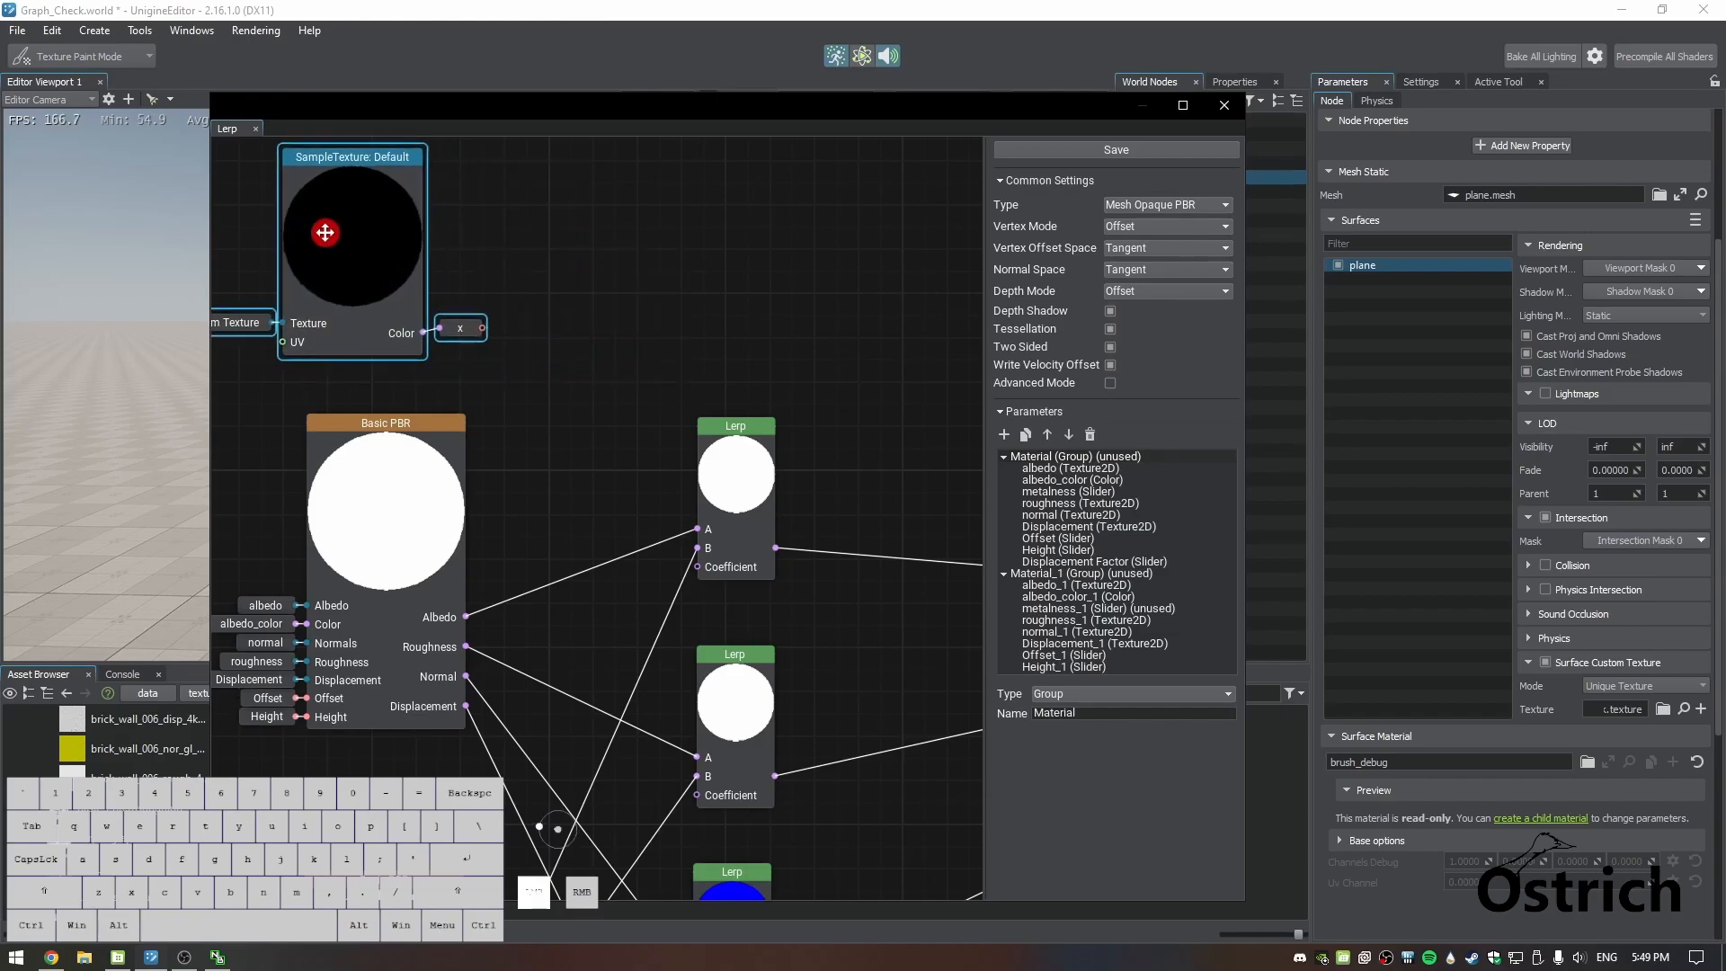
{"action": "middle_click_drag", "start_coordinate": [550, 335], "coordinate": [647, 369]}
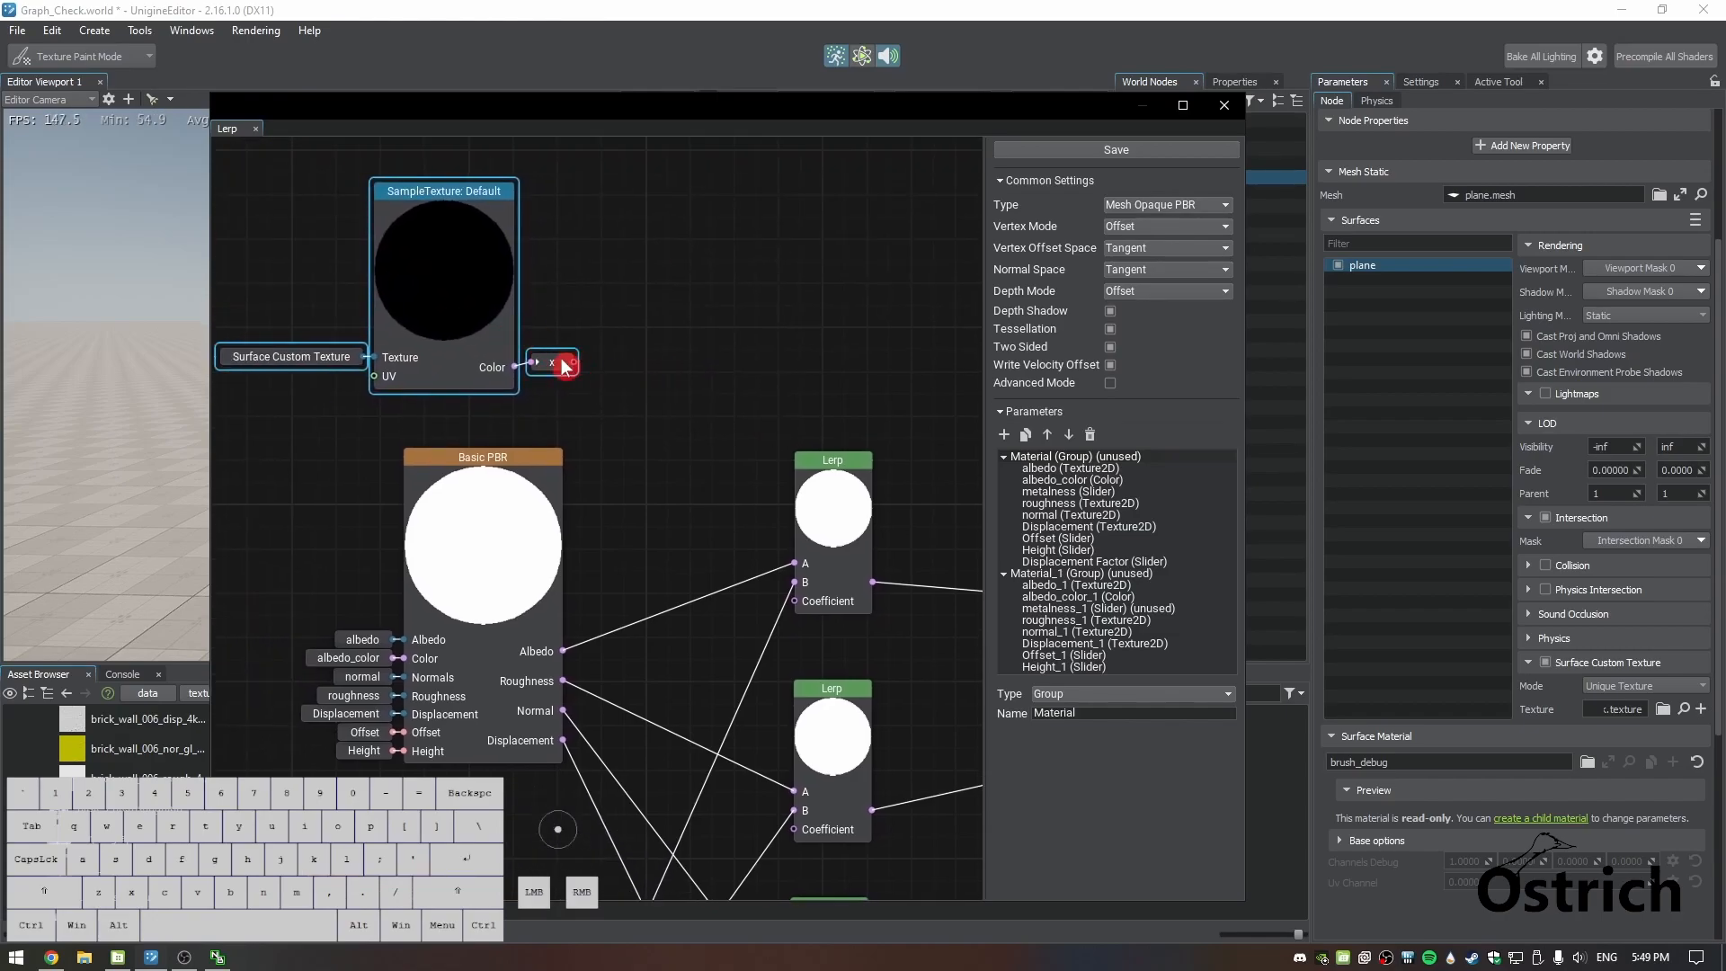
- Add a Portal In node fed by the x swizzle output and name it LerpNum
{"action": "left_click_drag", "start_coordinate": [575, 363], "coordinate": [593, 364]}
{"action": "left_click", "coordinate": [611, 385]}
{"action": "double_click", "coordinate": [616, 366]}
{"action": "type", "text": "LerpNum"}
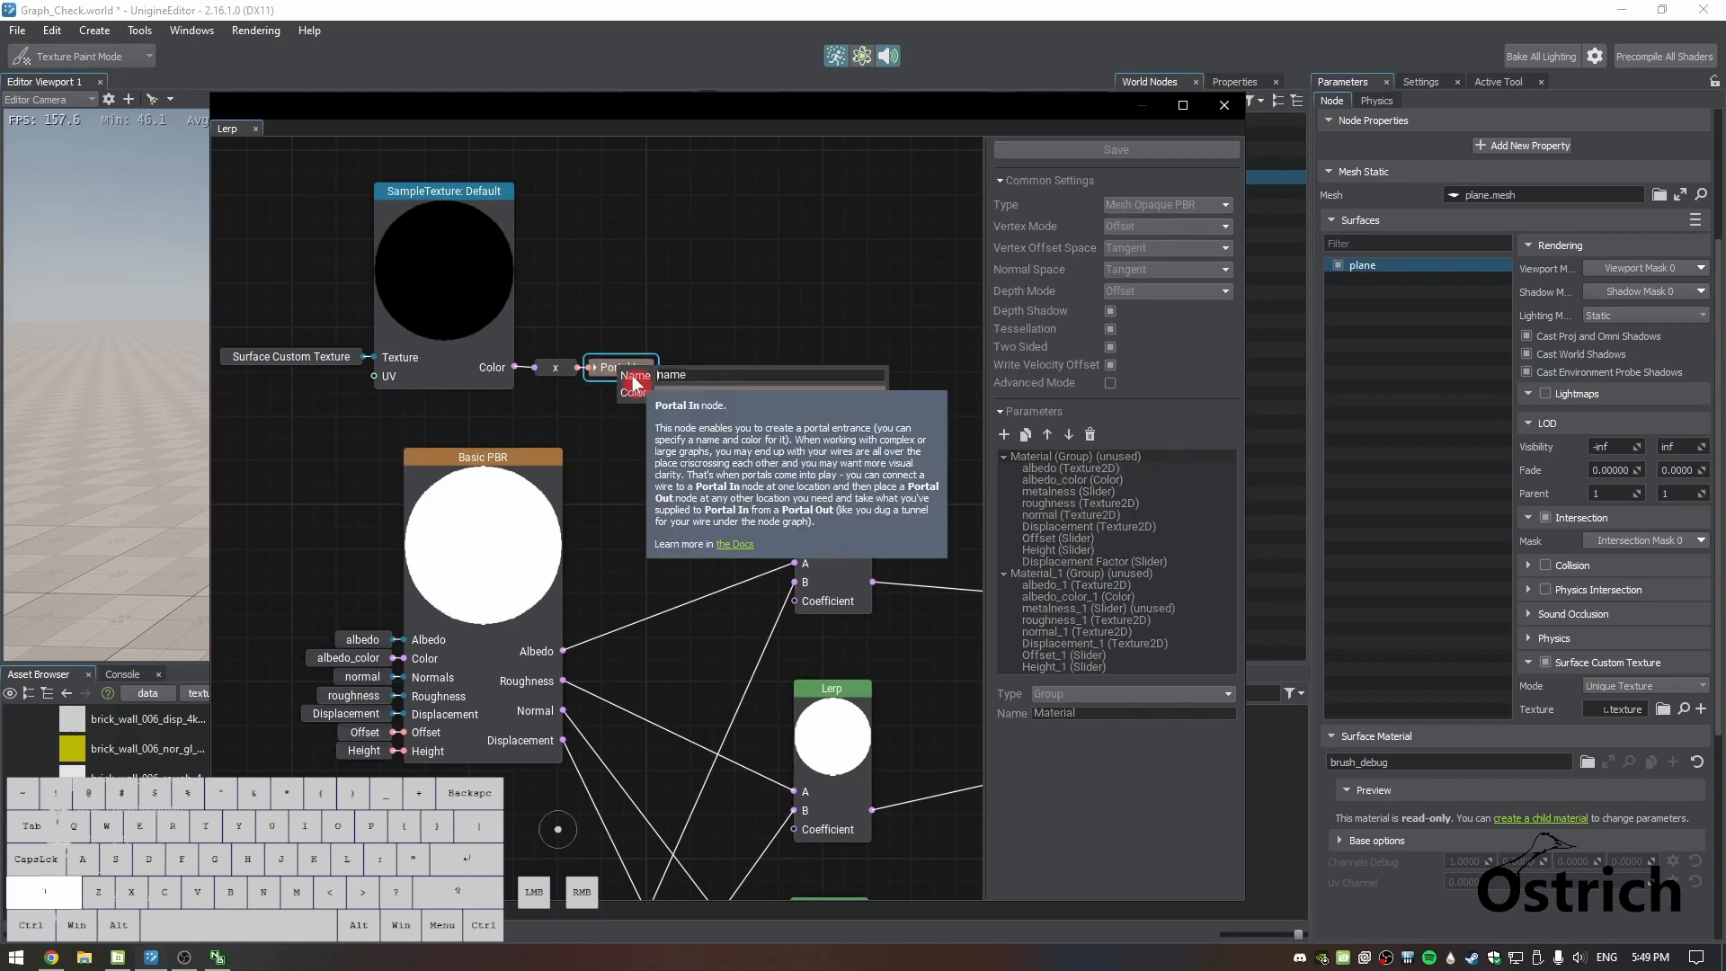
{"action": "left_click", "coordinate": [748, 392]}
{"action": "key", "text": "Escape"}
{"action": "left_click", "coordinate": [597, 372]}
- Feed every Lerp node's Coefficient from duplicated Portal Out nodes, and save and close the material graph
{"action": "left_click_drag", "start_coordinate": [794, 601], "coordinate": [751, 598]}
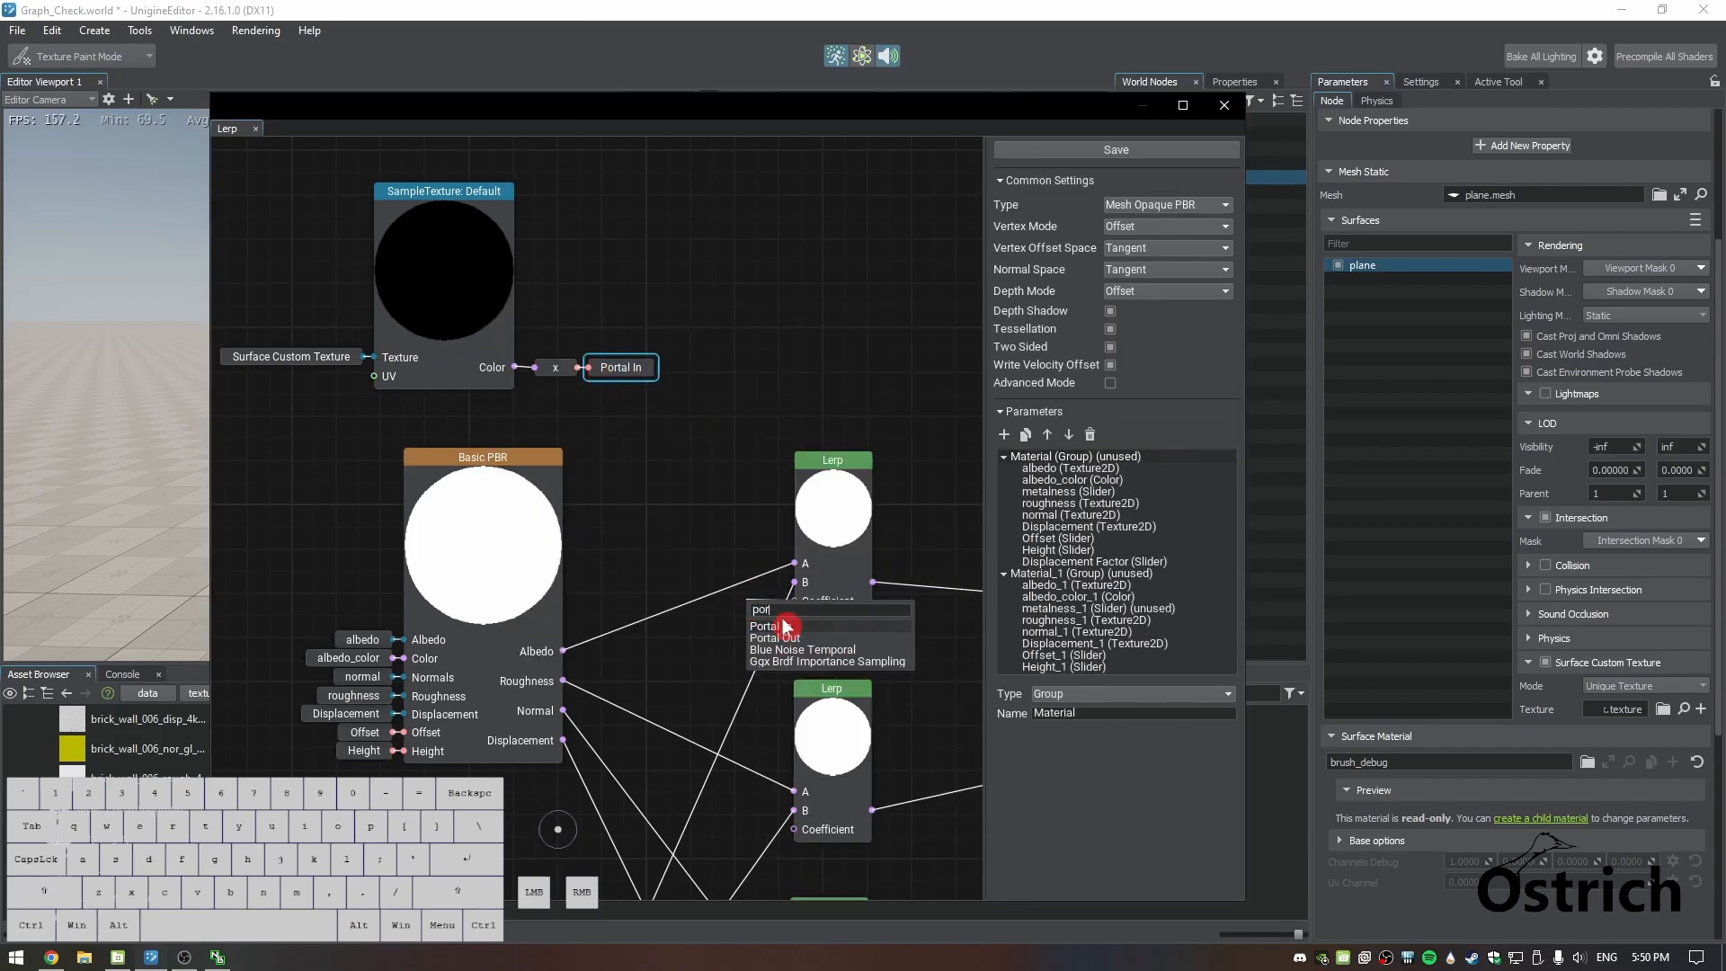
{"action": "left_click", "coordinate": [784, 624]}
{"action": "key", "text": "ctrl+d"}
{"action": "scroll", "coordinate": [751, 629], "scroll_direction": "down", "scroll_amount": 1}
{"action": "middle_click_drag", "start_coordinate": [749, 629], "coordinate": [732, 517]}
{"action": "left_click_drag", "start_coordinate": [785, 510], "coordinate": [774, 703]}
{"action": "key", "text": "ctrl+d"}
{"action": "middle_click_drag", "start_coordinate": [742, 753], "coordinate": [717, 447]}
{"action": "left_click_drag", "start_coordinate": [757, 416], "coordinate": [744, 586]}
{"action": "key", "text": "ctrl+d"}
{"action": "left_click_drag", "start_coordinate": [702, 605], "coordinate": [744, 756]}
{"action": "left_click", "coordinate": [1116, 150]}
{"action": "left_click", "coordinate": [1223, 106]}
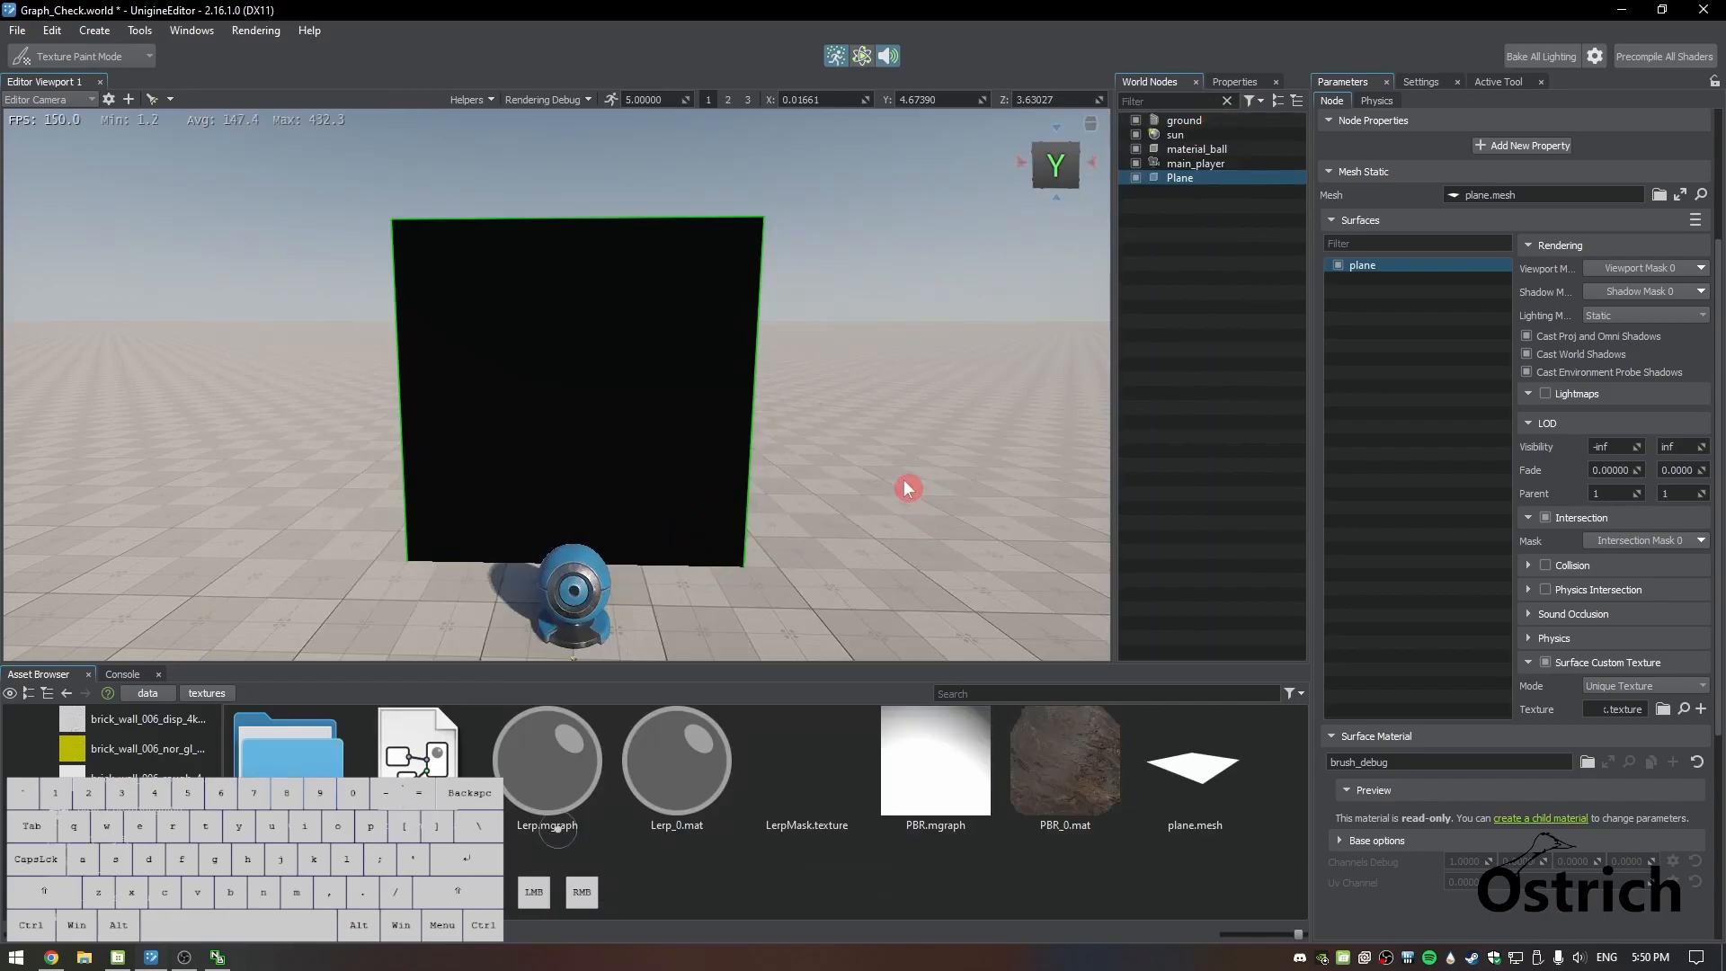
- Set the paint brush's Brush Texture Opacity to solid_white.texture
{"action": "left_click", "coordinate": [1499, 81]}
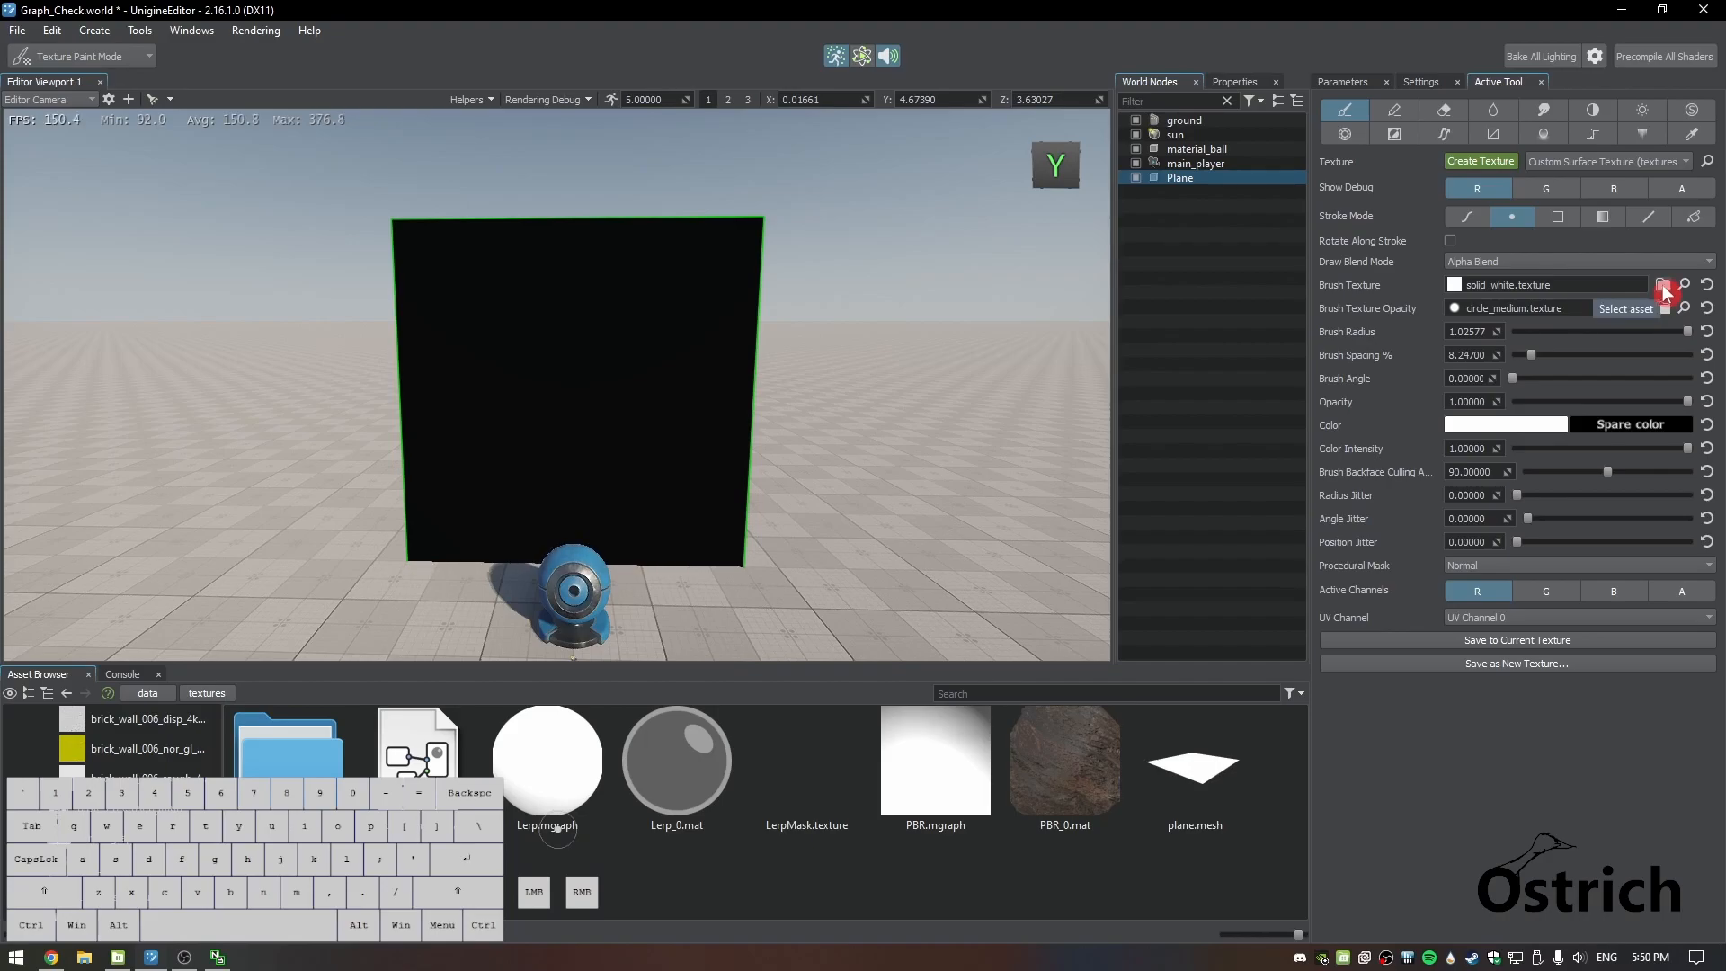
{"action": "left_click", "coordinate": [1663, 308]}
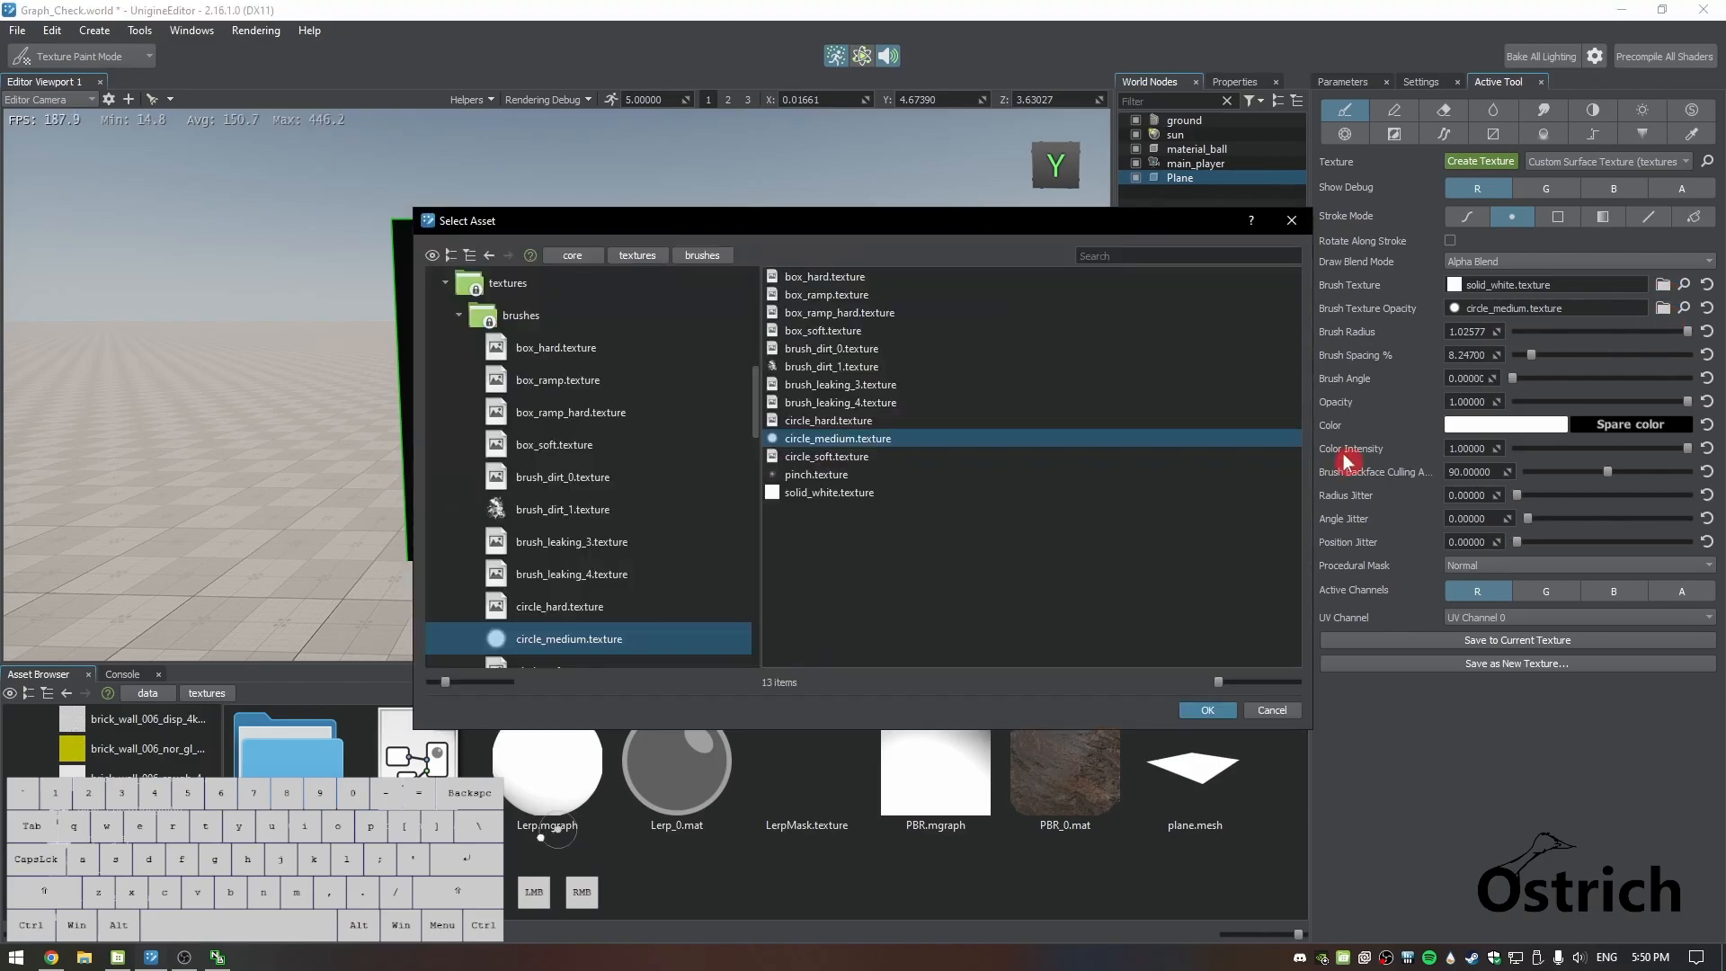
{"action": "left_click", "coordinate": [842, 493]}
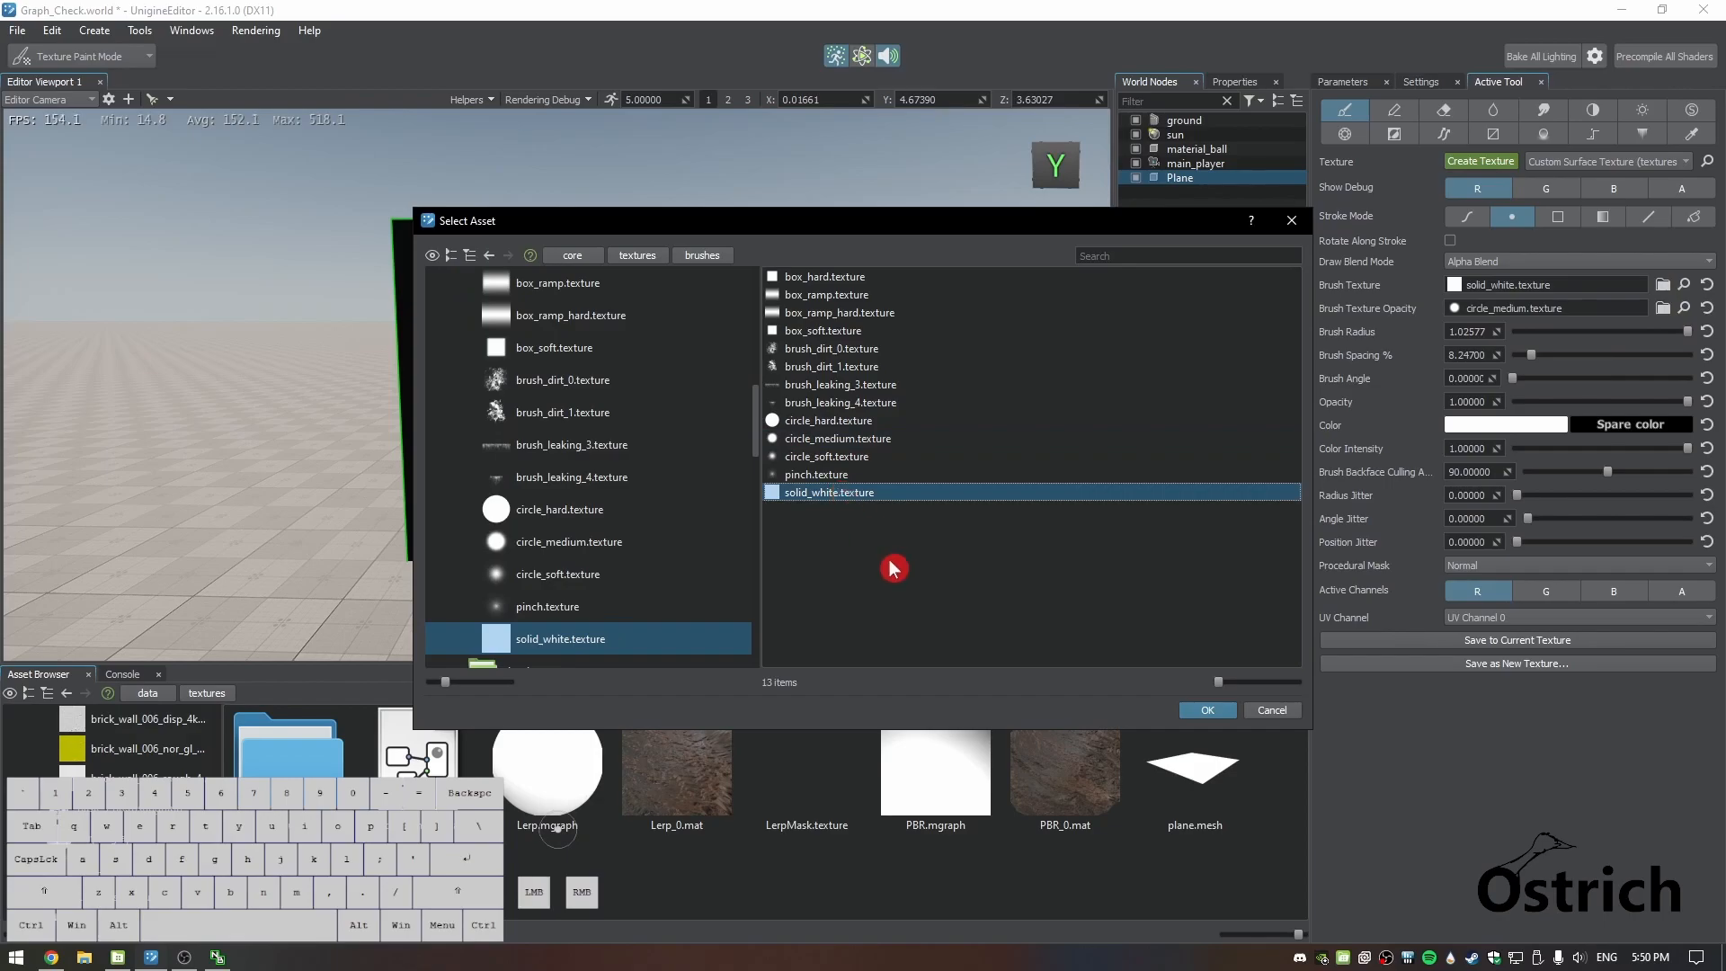
{"action": "left_click", "coordinate": [1222, 711]}
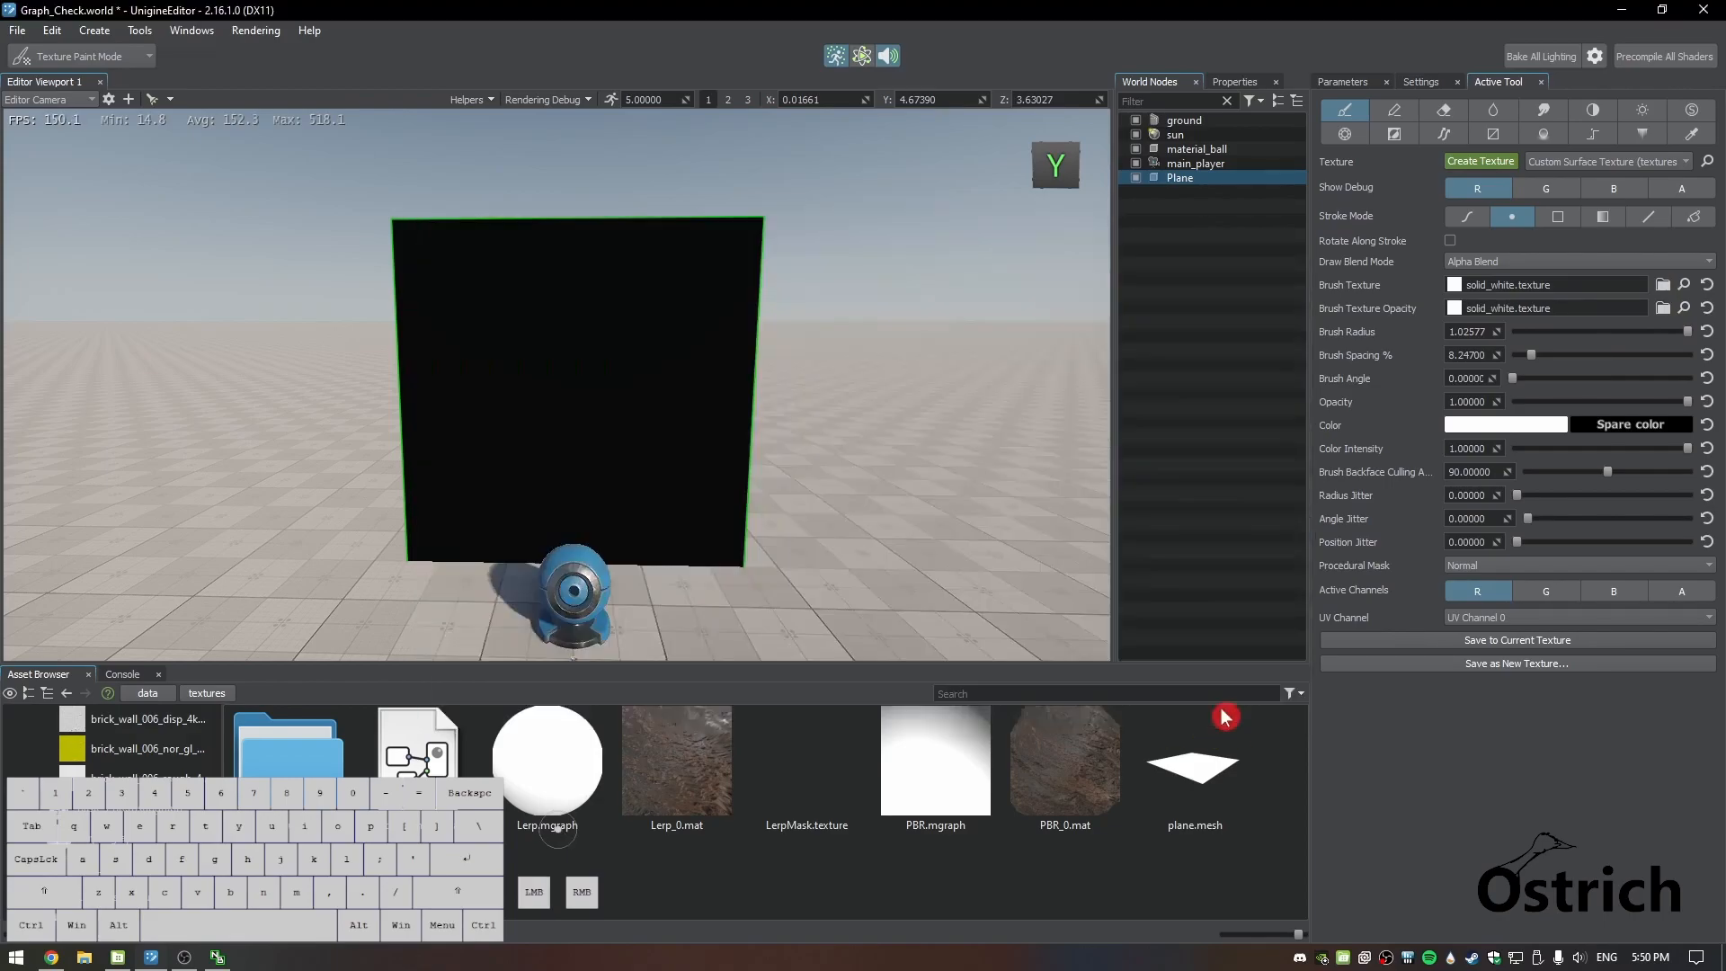
- Set the paint brush's Brush Texture to brush_dirt_0.texture
{"action": "left_click", "coordinate": [1664, 286]}
{"action": "left_click", "coordinate": [852, 350]}
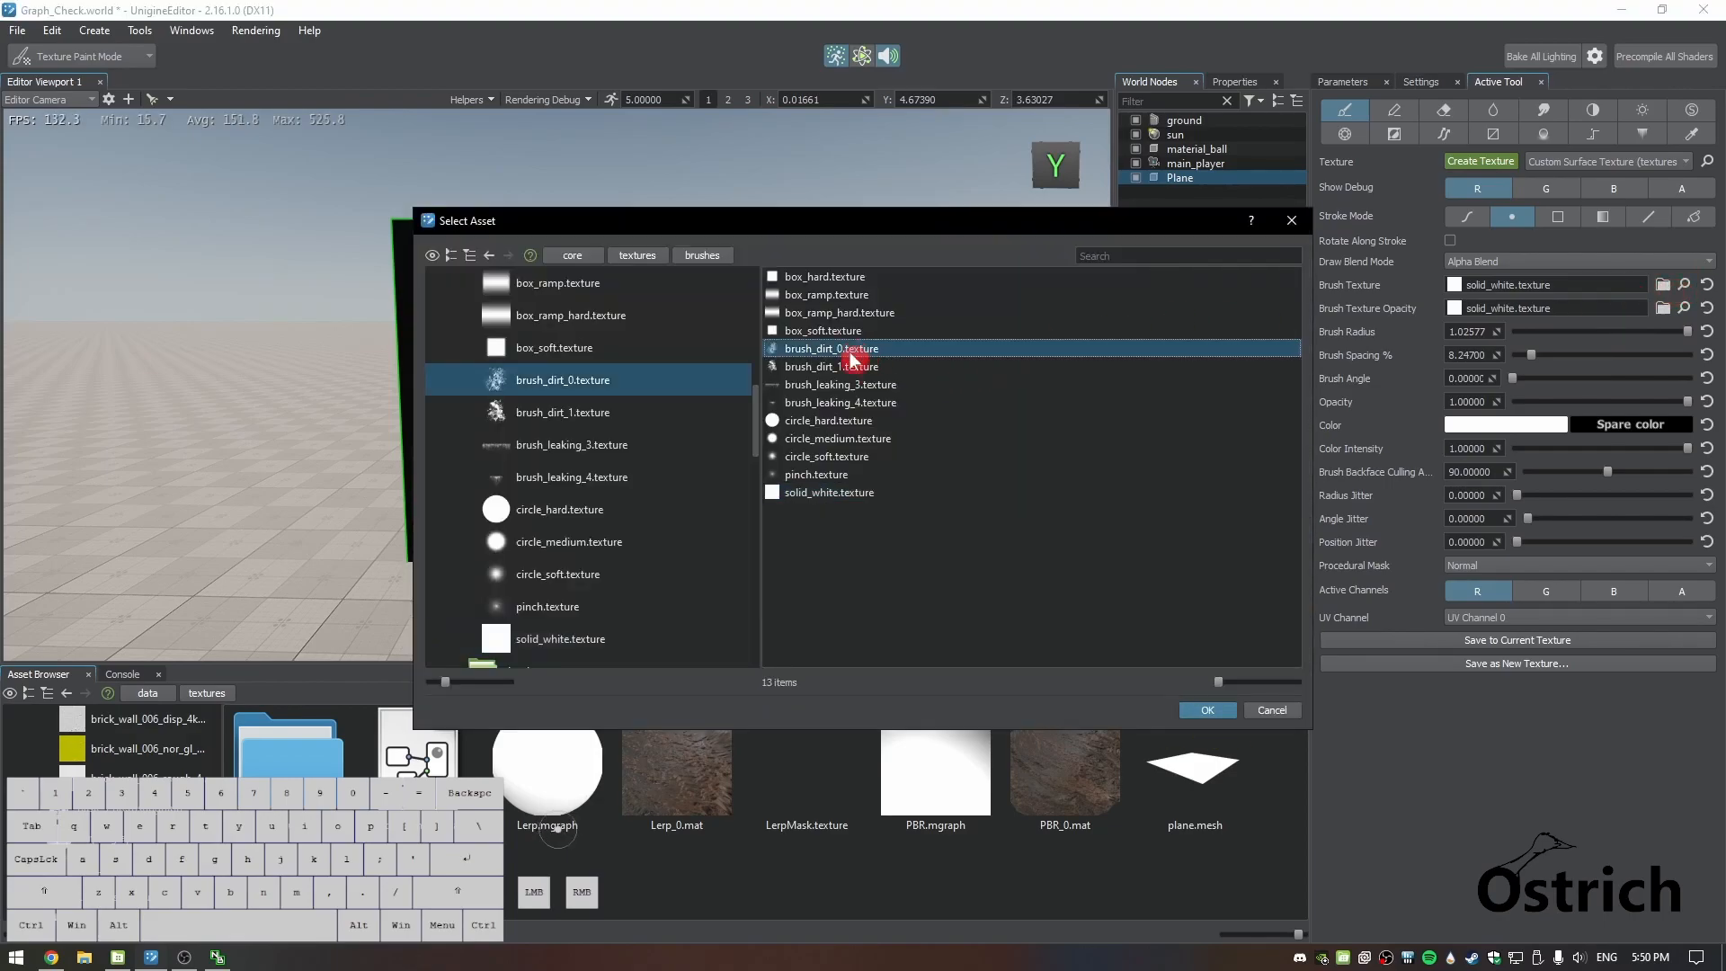
{"action": "left_click", "coordinate": [1185, 717]}
- Test the brush with two stamps on the plane and undo both
{"action": "left_click", "coordinate": [464, 356]}
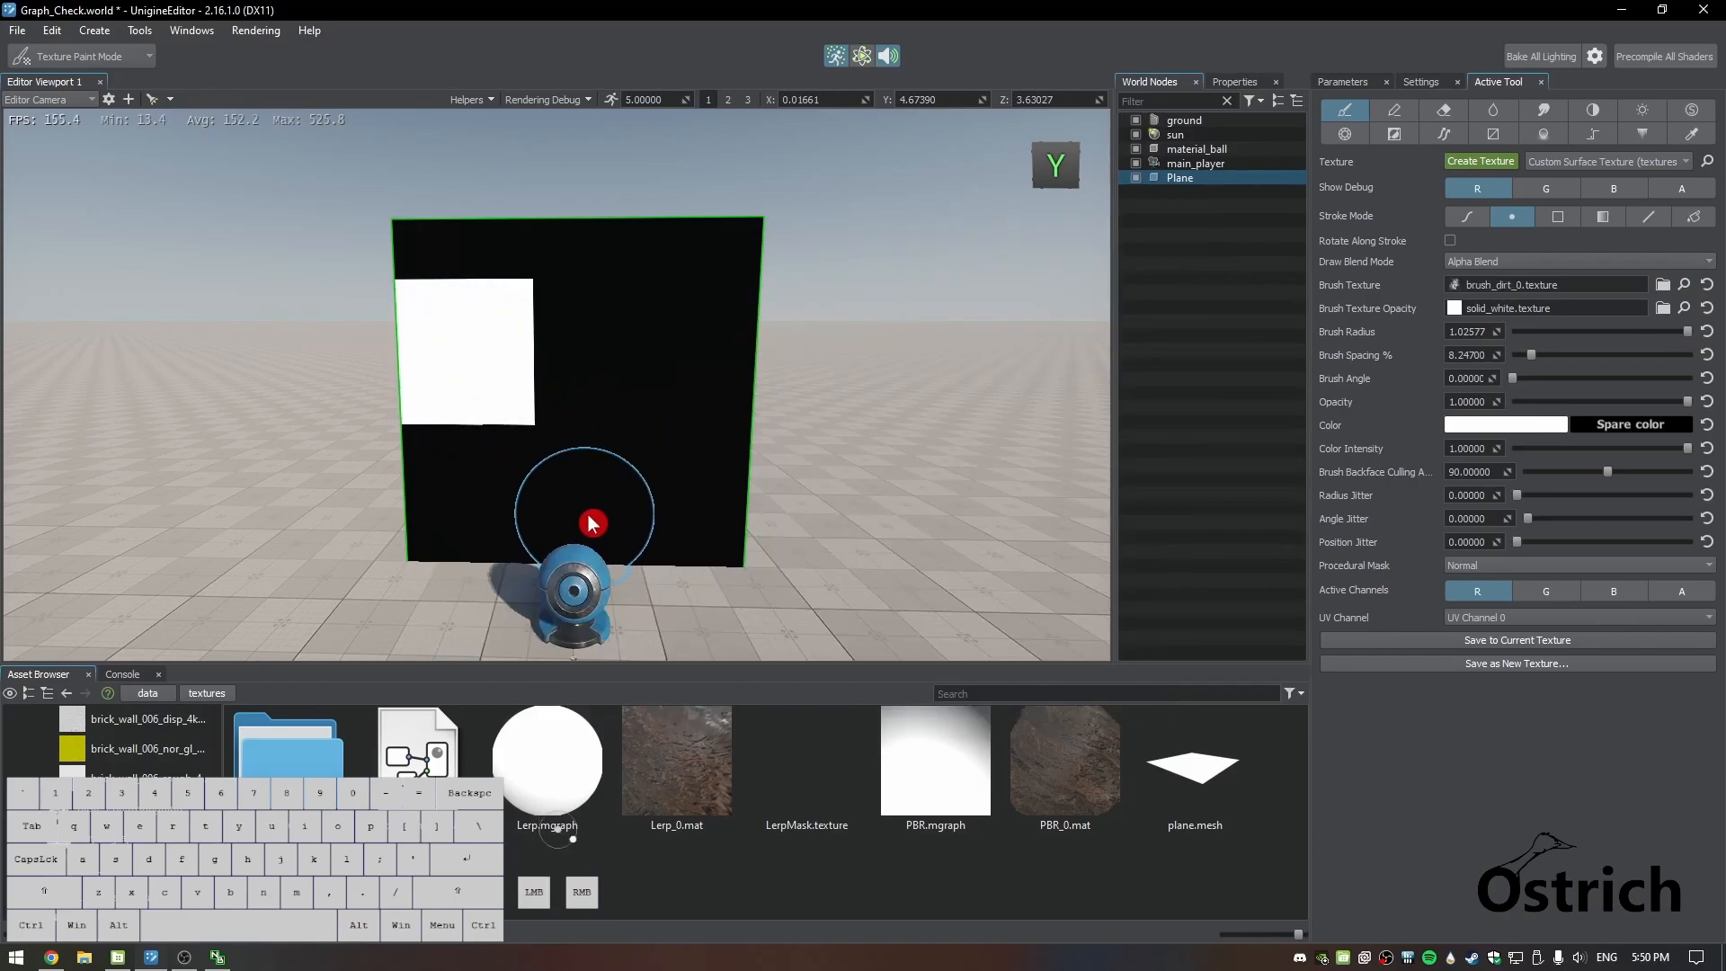
{"action": "left_click", "coordinate": [608, 396]}
{"action": "key", "text": "ctrl+z"}
{"action": "key", "text": "ctrl+z"}
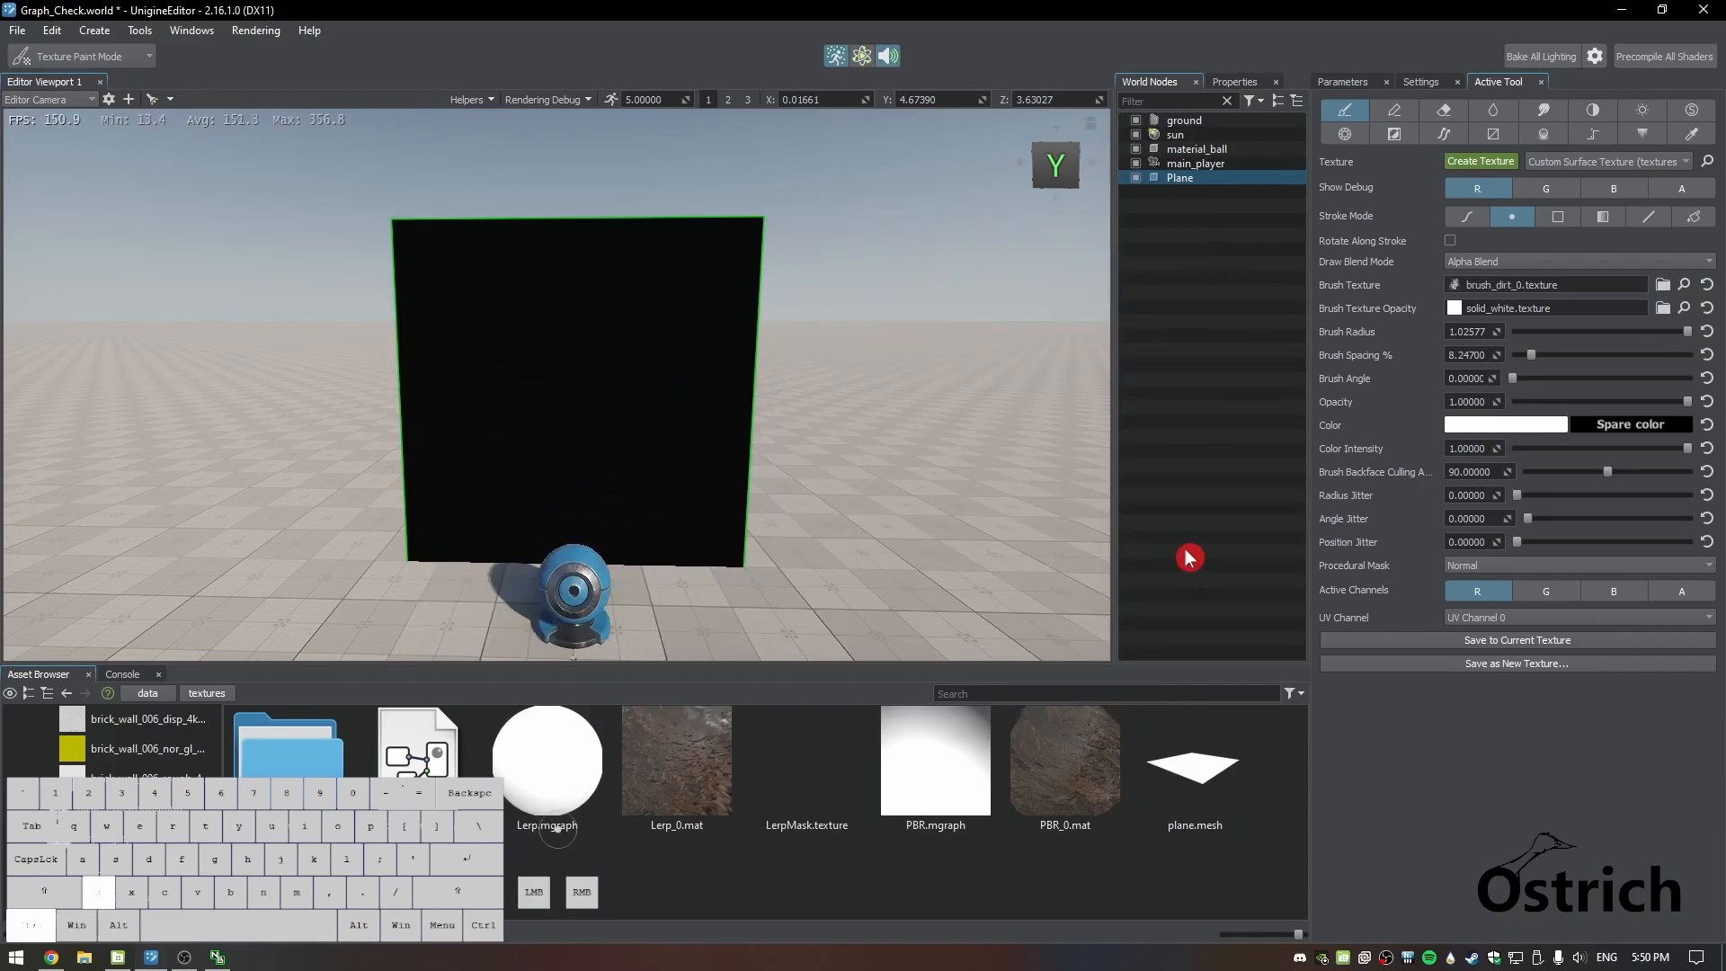
- Set the paint brush's Brush Texture Opacity to brush_dirt_1.texture
{"action": "left_click", "coordinate": [1662, 308]}
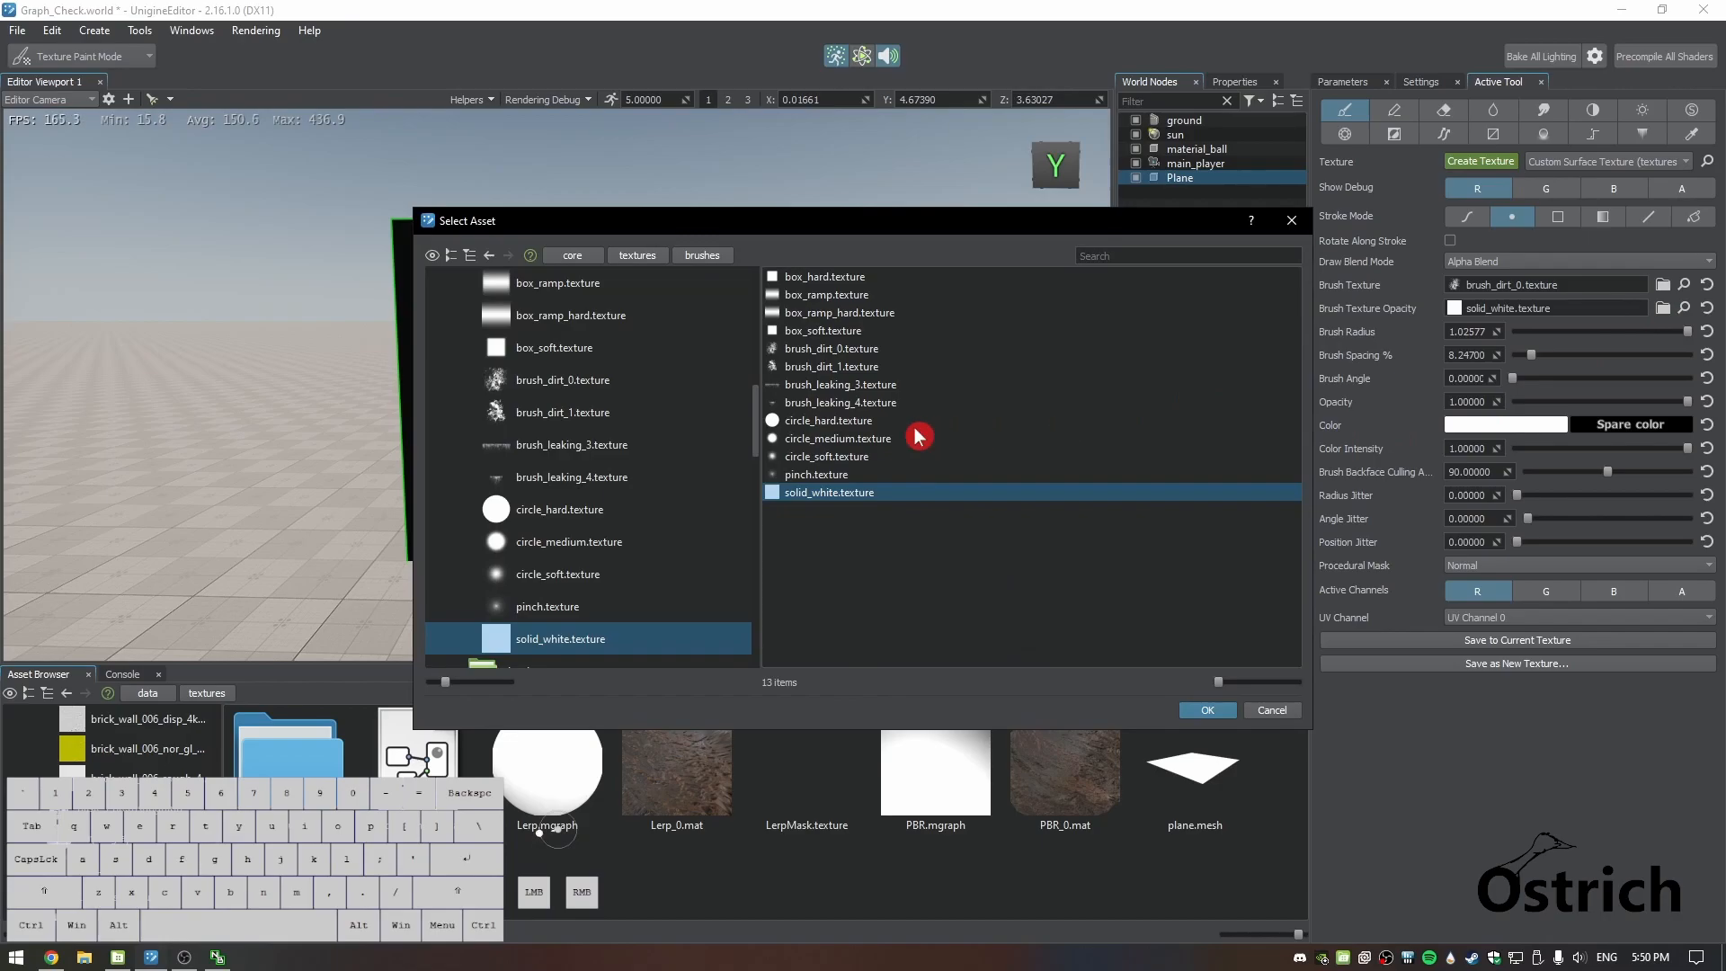
{"action": "left_click", "coordinate": [826, 368]}
{"action": "left_click", "coordinate": [1207, 710]}
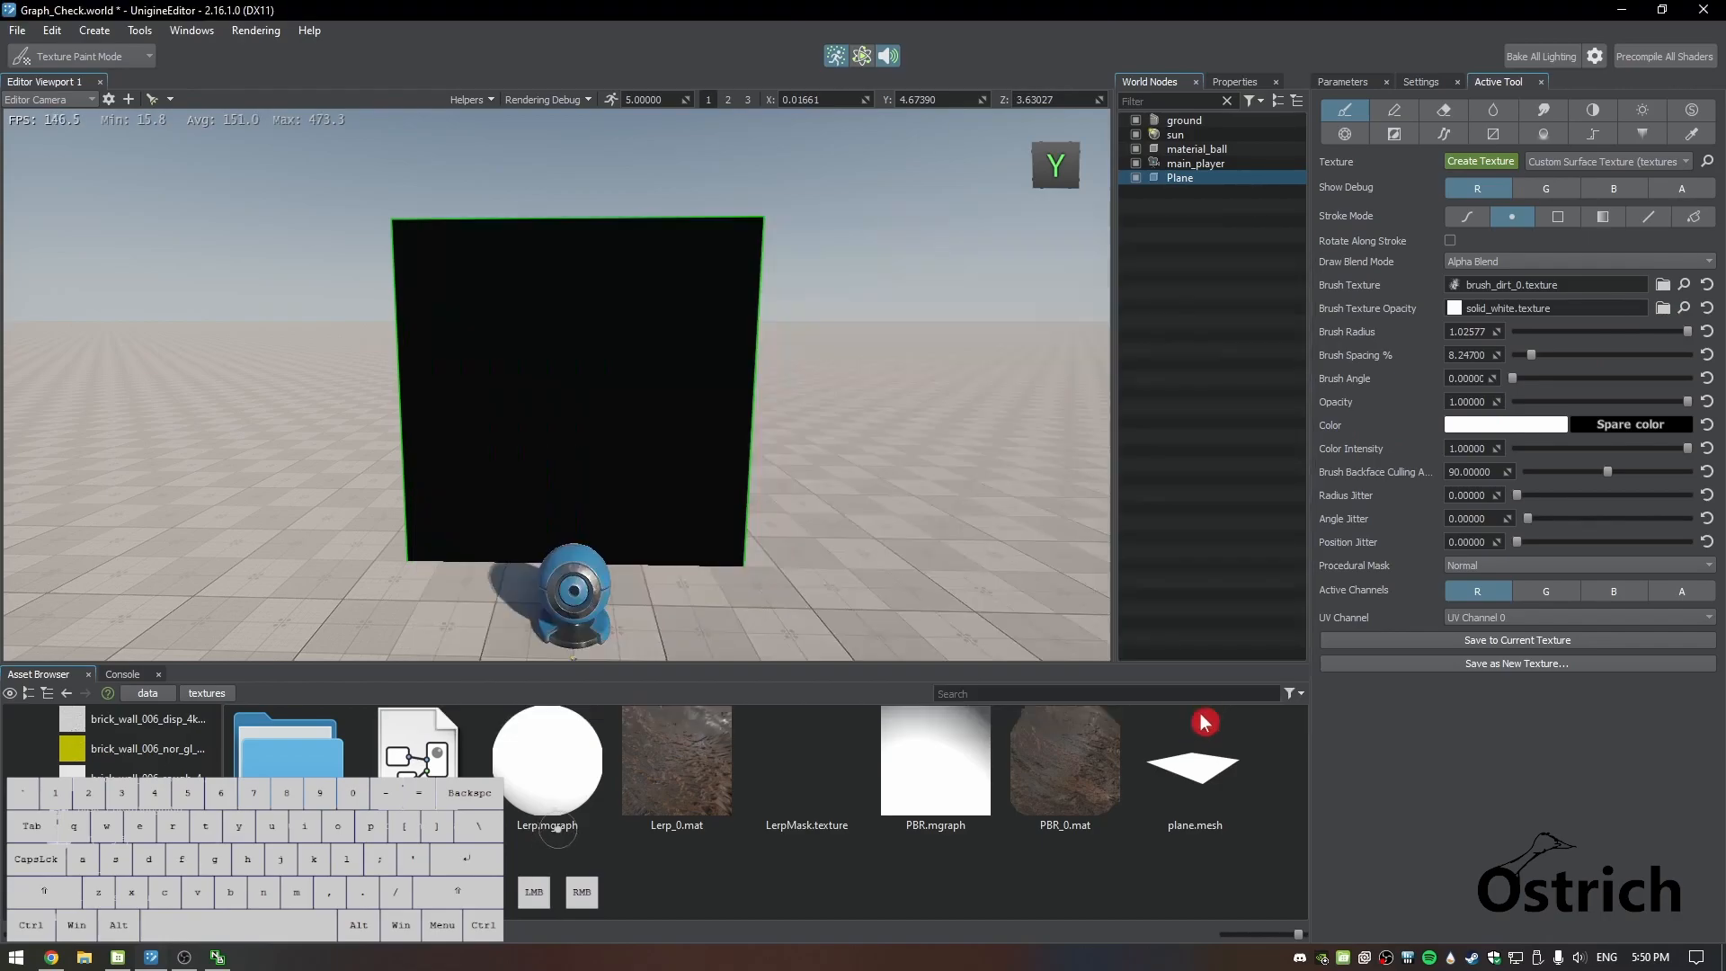
- Stamp five white dirt spots on the plane, one central and one near each corner, and save to the current texture
{"action": "left_click", "coordinate": [539, 400]}
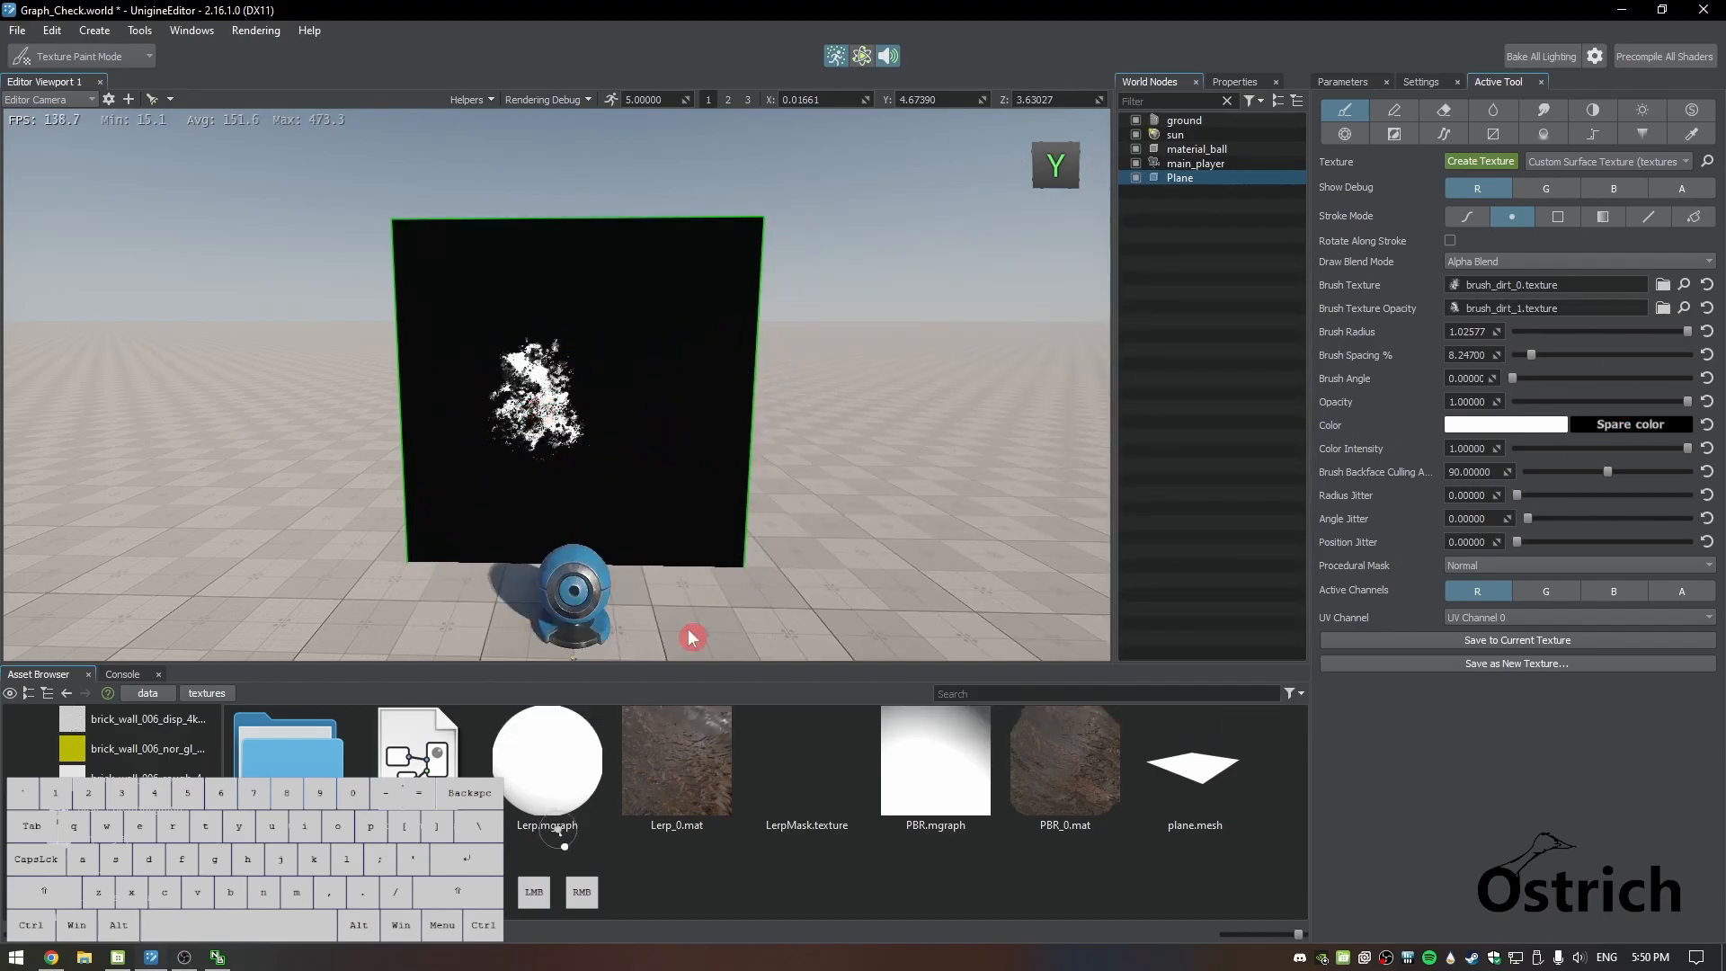
{"action": "left_click", "coordinate": [666, 316]}
{"action": "left_click", "coordinate": [649, 497]}
{"action": "left_click", "coordinate": [450, 499]}
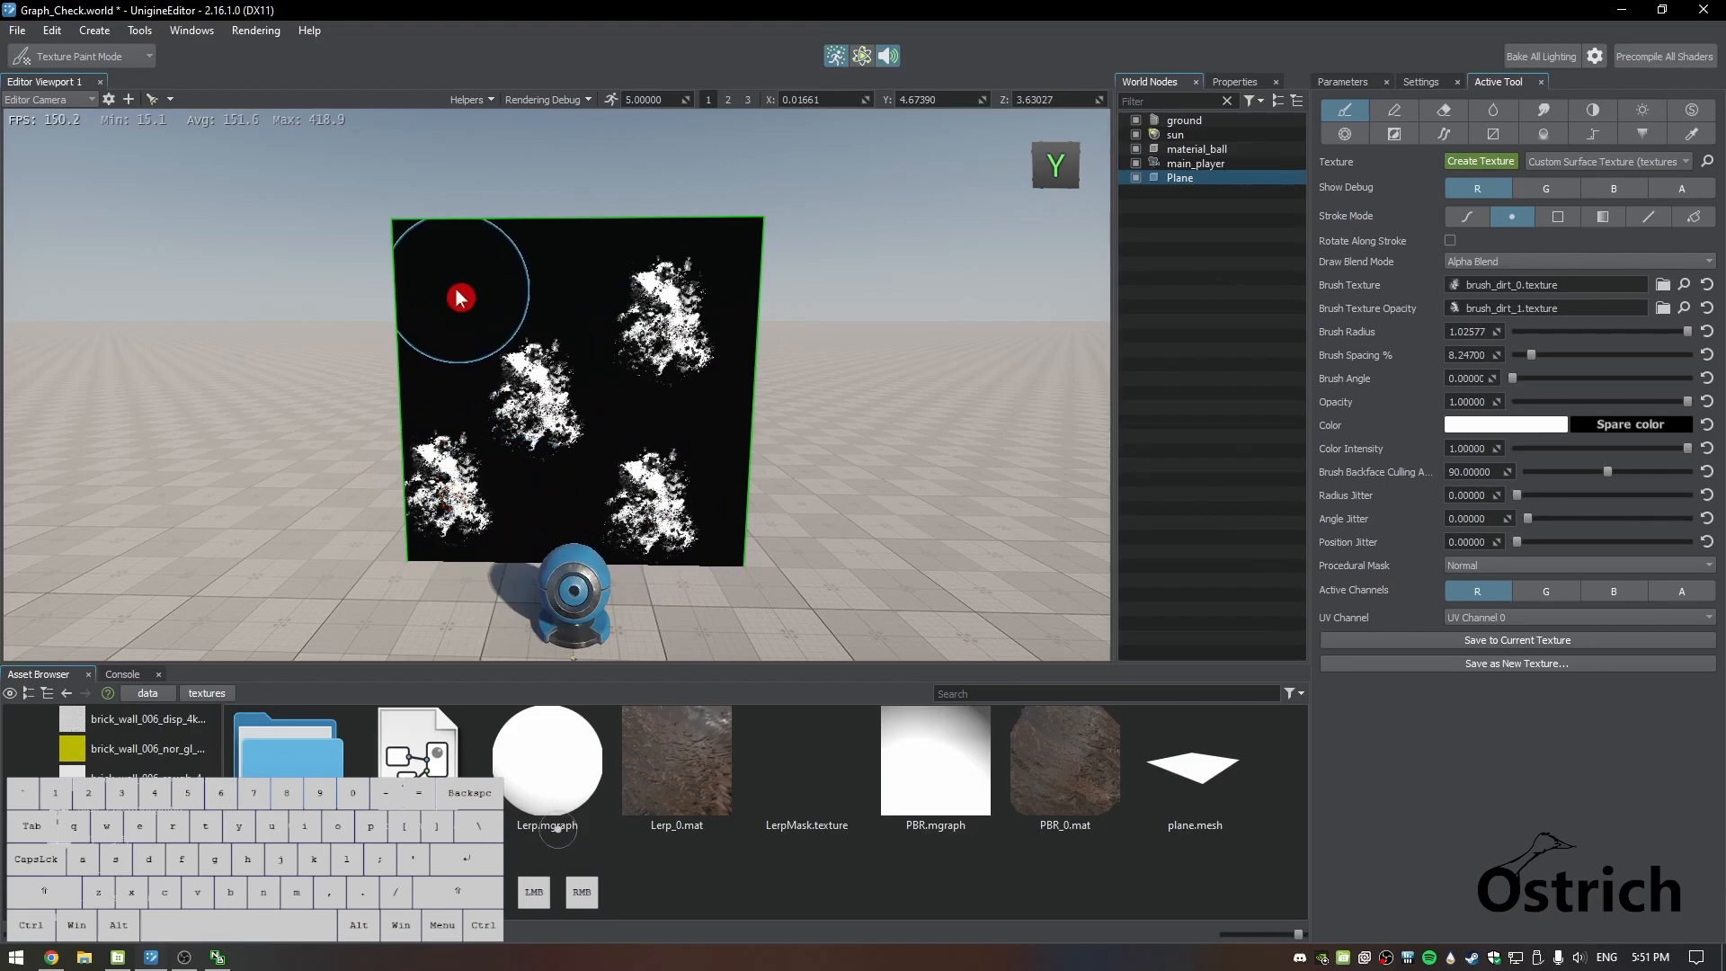
{"action": "left_click", "coordinate": [457, 289]}
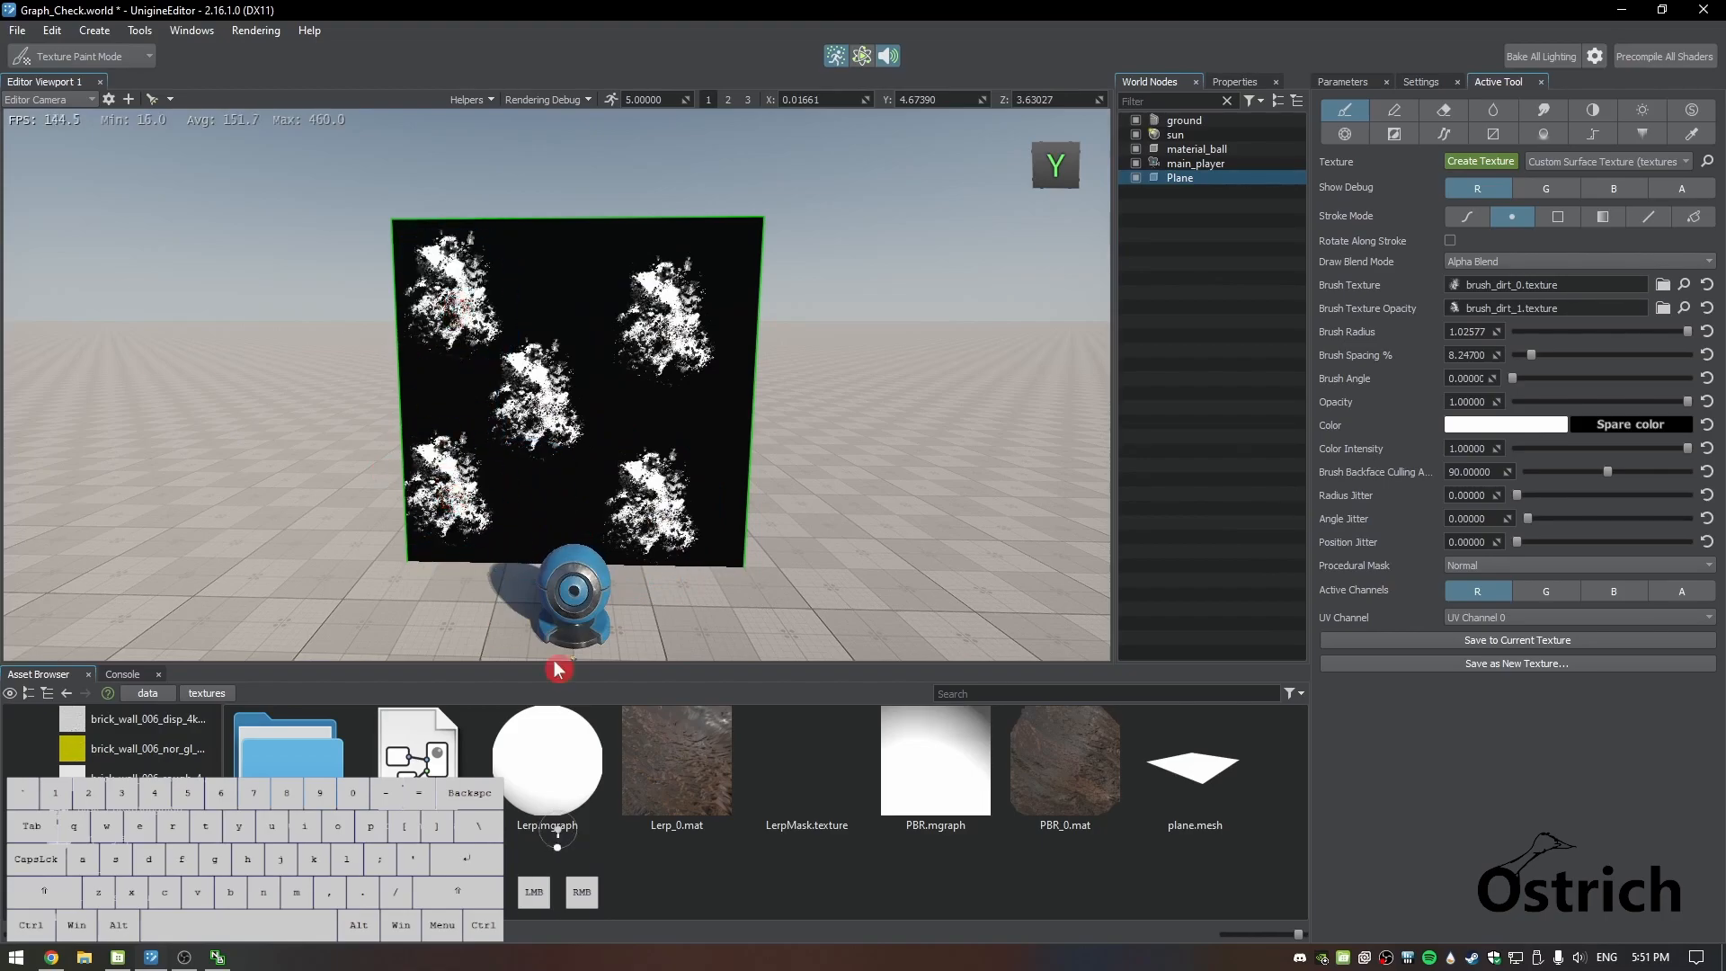
{"action": "left_click", "coordinate": [1528, 641]}
- Inspect the red channel in the asset preview of LerpMask.texture
{"action": "left_click", "coordinate": [1340, 83]}
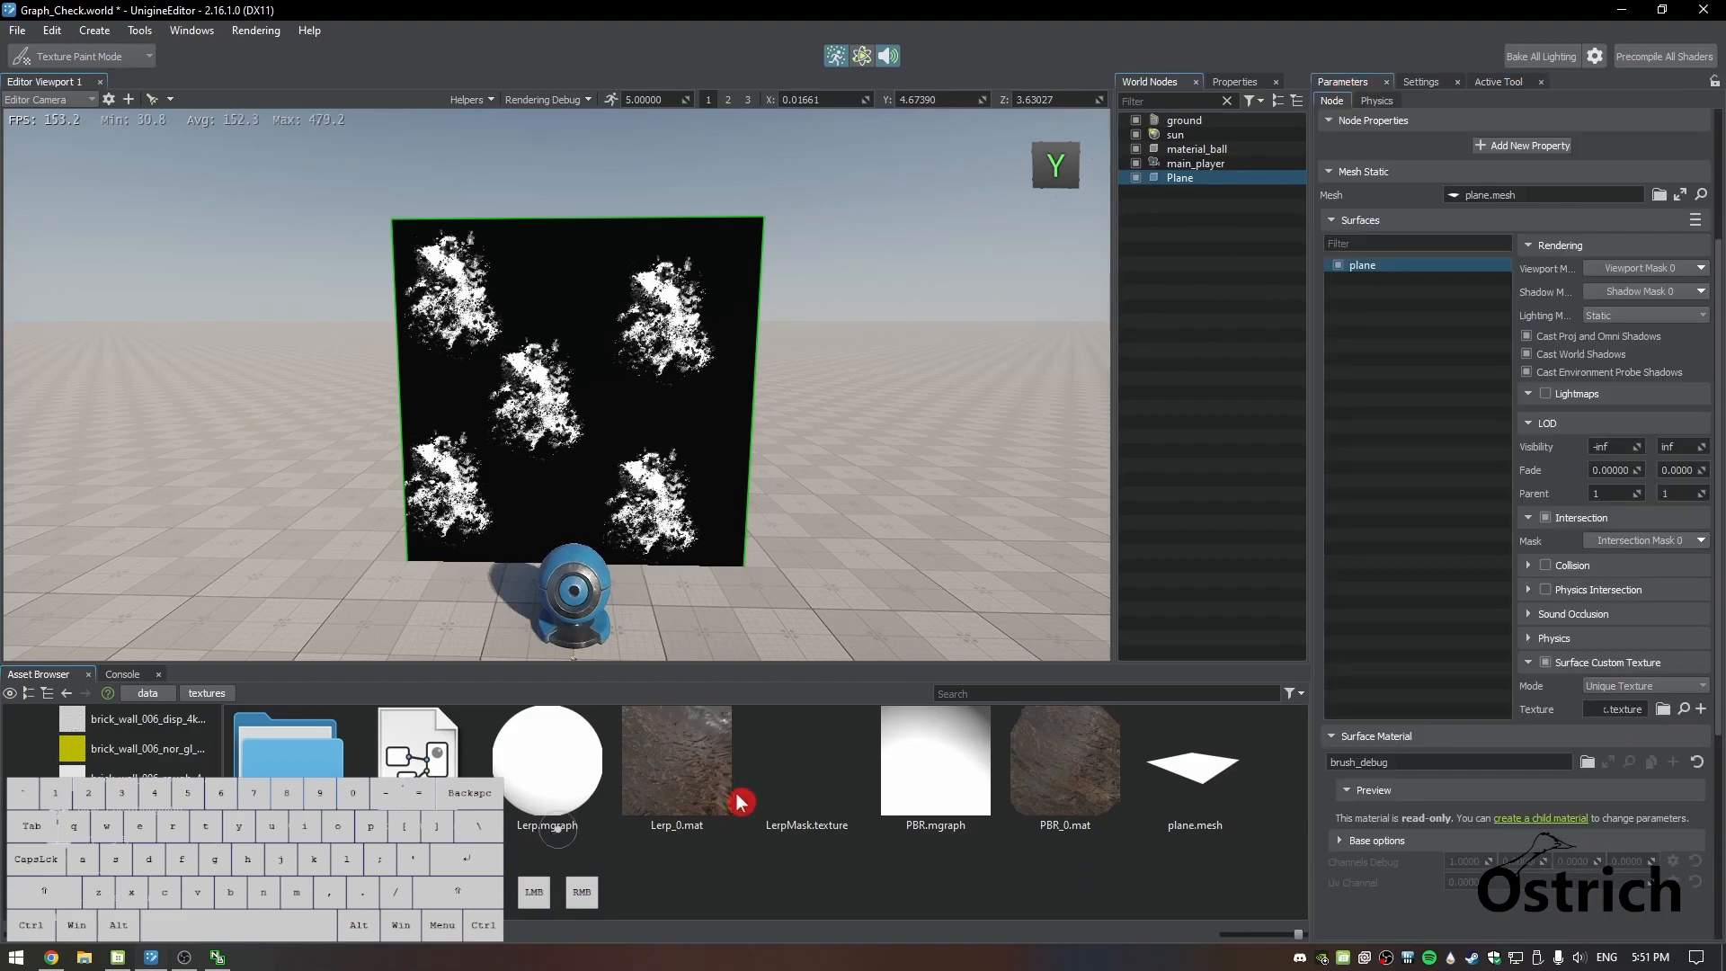
{"action": "left_click", "coordinate": [802, 764]}
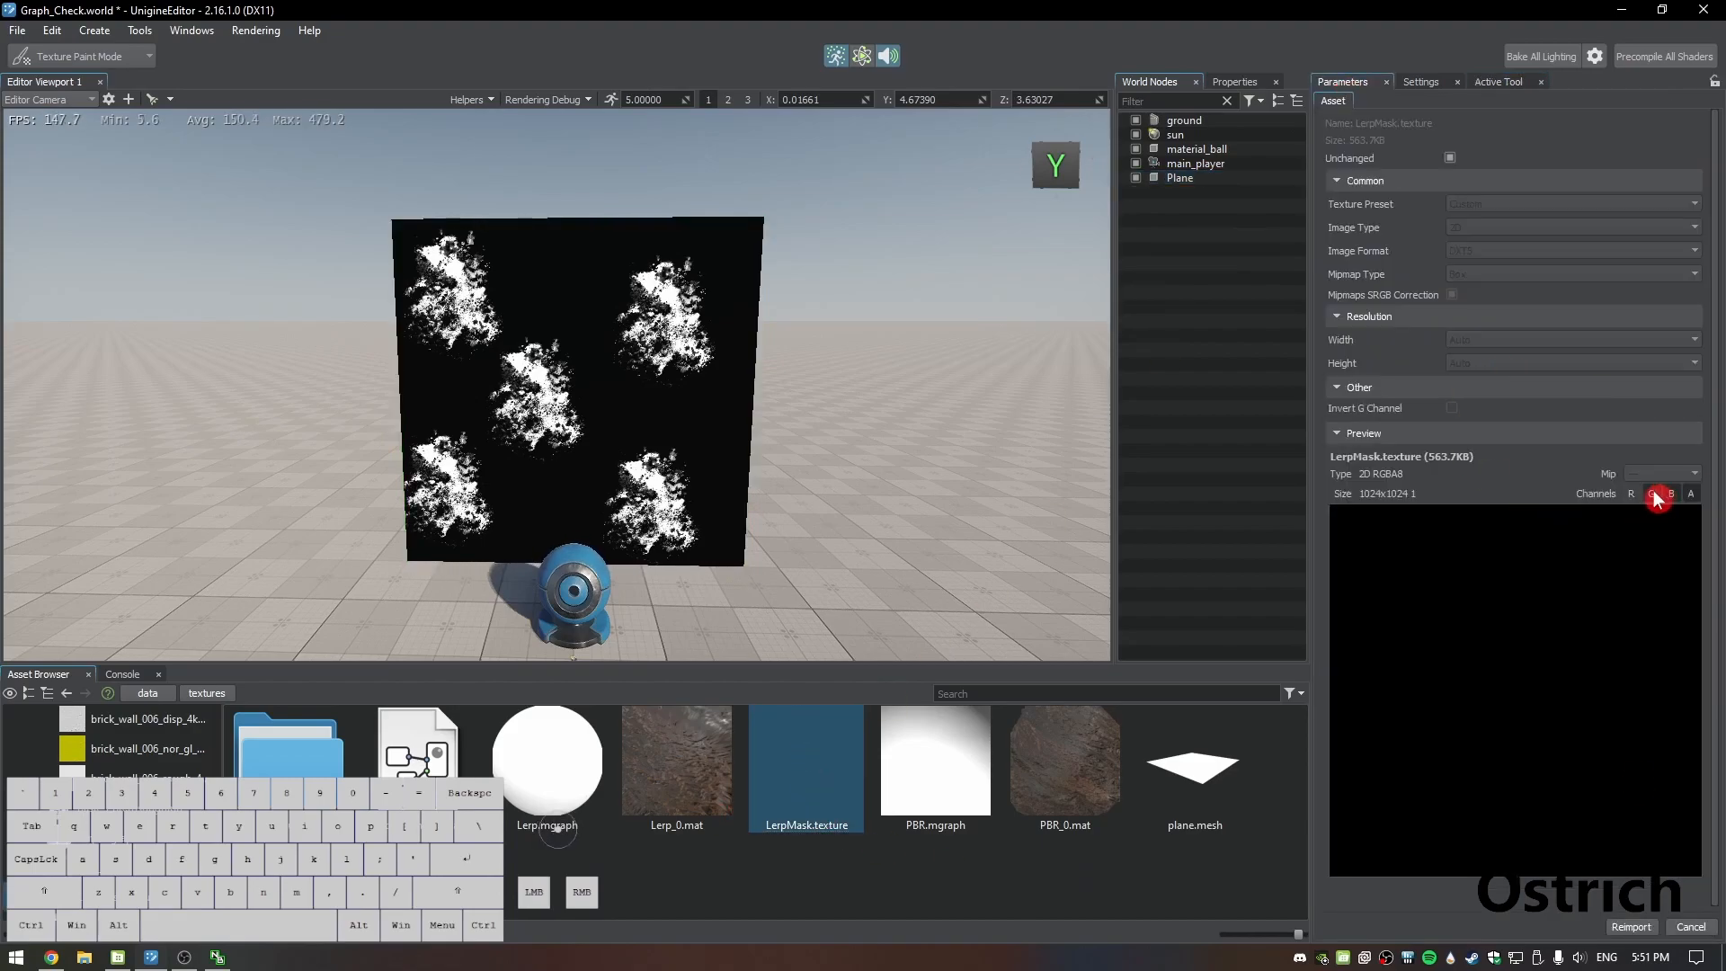
{"action": "left_click", "coordinate": [1632, 495]}
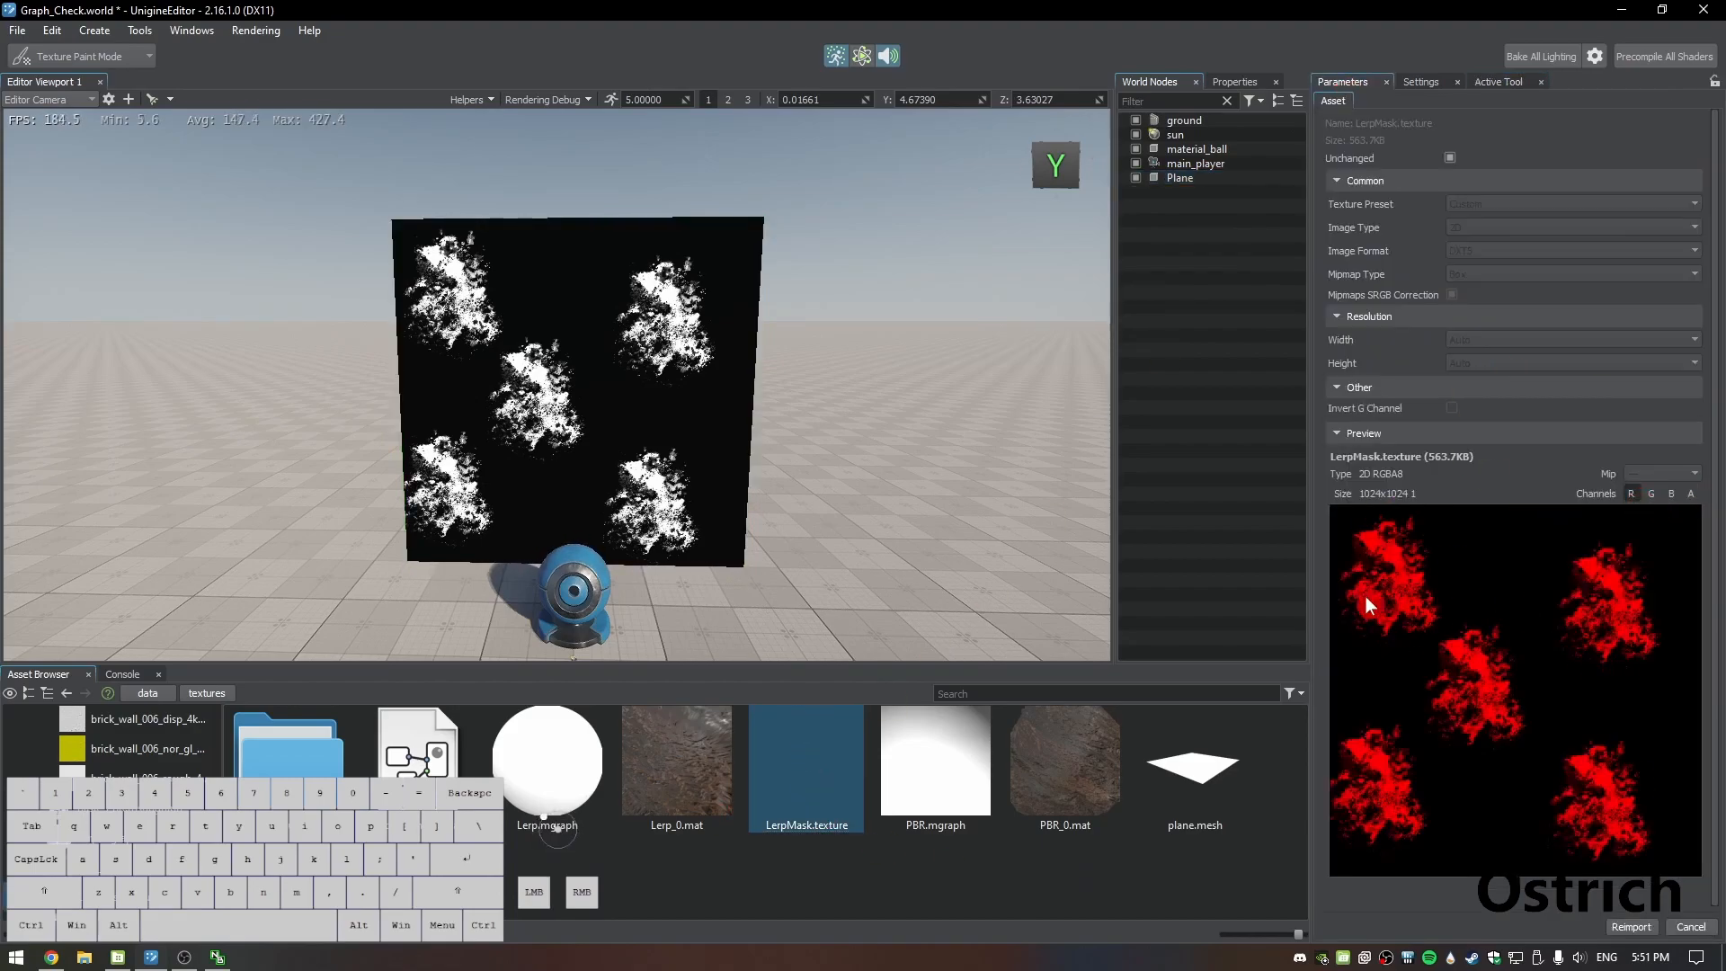
- Select the Plane and enable all four R, G, B and A channels in the paint tool's debug display
{"action": "left_click", "coordinate": [1155, 180]}
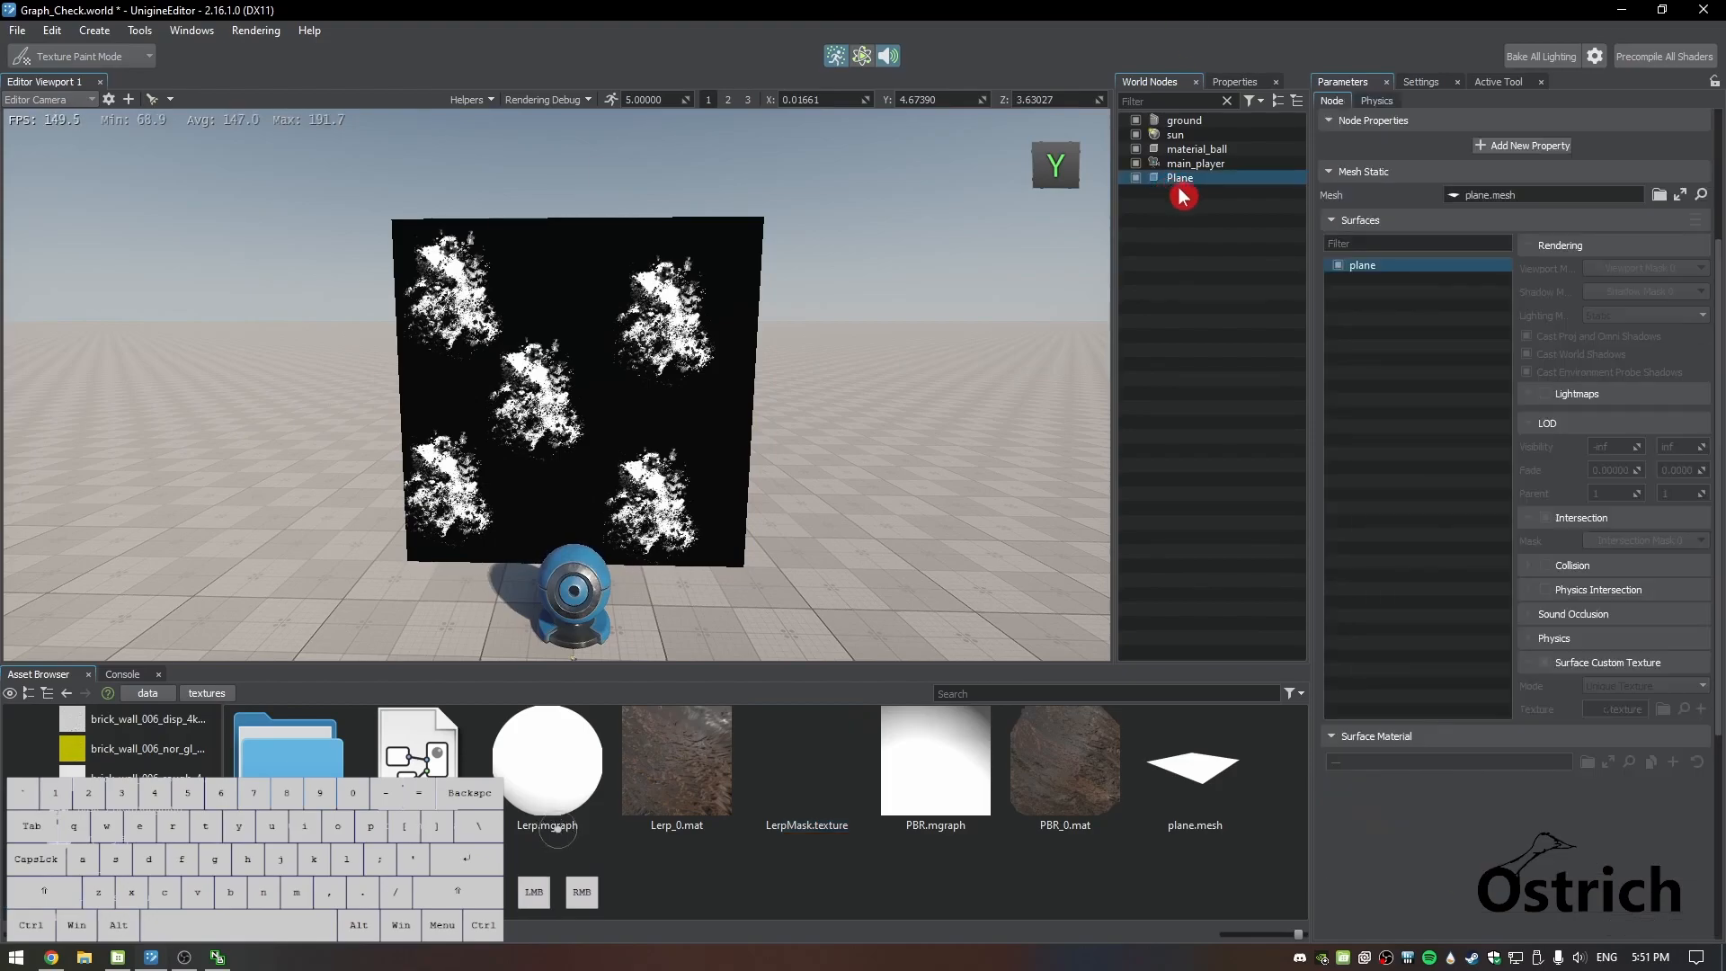
{"action": "left_click", "coordinate": [1499, 82]}
{"action": "left_click", "coordinate": [1517, 195]}
{"action": "left_click", "coordinate": [1668, 191]}
- Switch the editor from Texture Paint Mode to Object Mode with the Plane's parameters shown
{"action": "left_click", "coordinate": [1341, 84]}
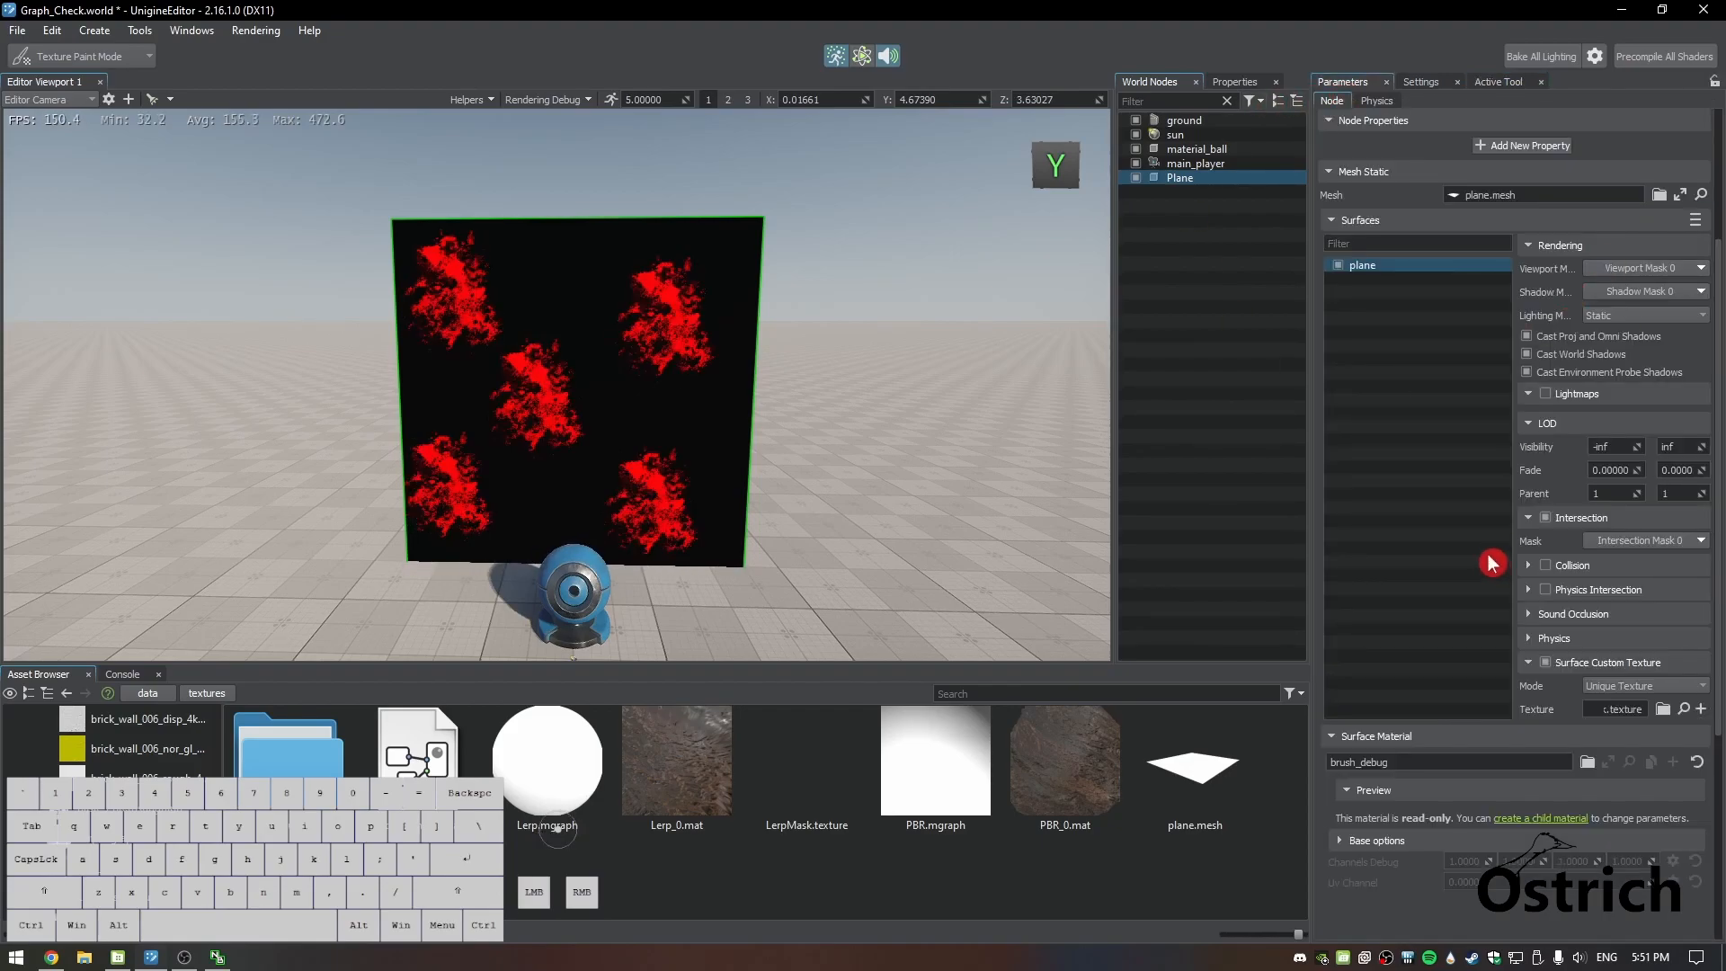
{"action": "scroll", "coordinate": [1489, 563], "scroll_direction": "up", "scroll_amount": 2}
{"action": "left_click", "coordinate": [121, 59]}
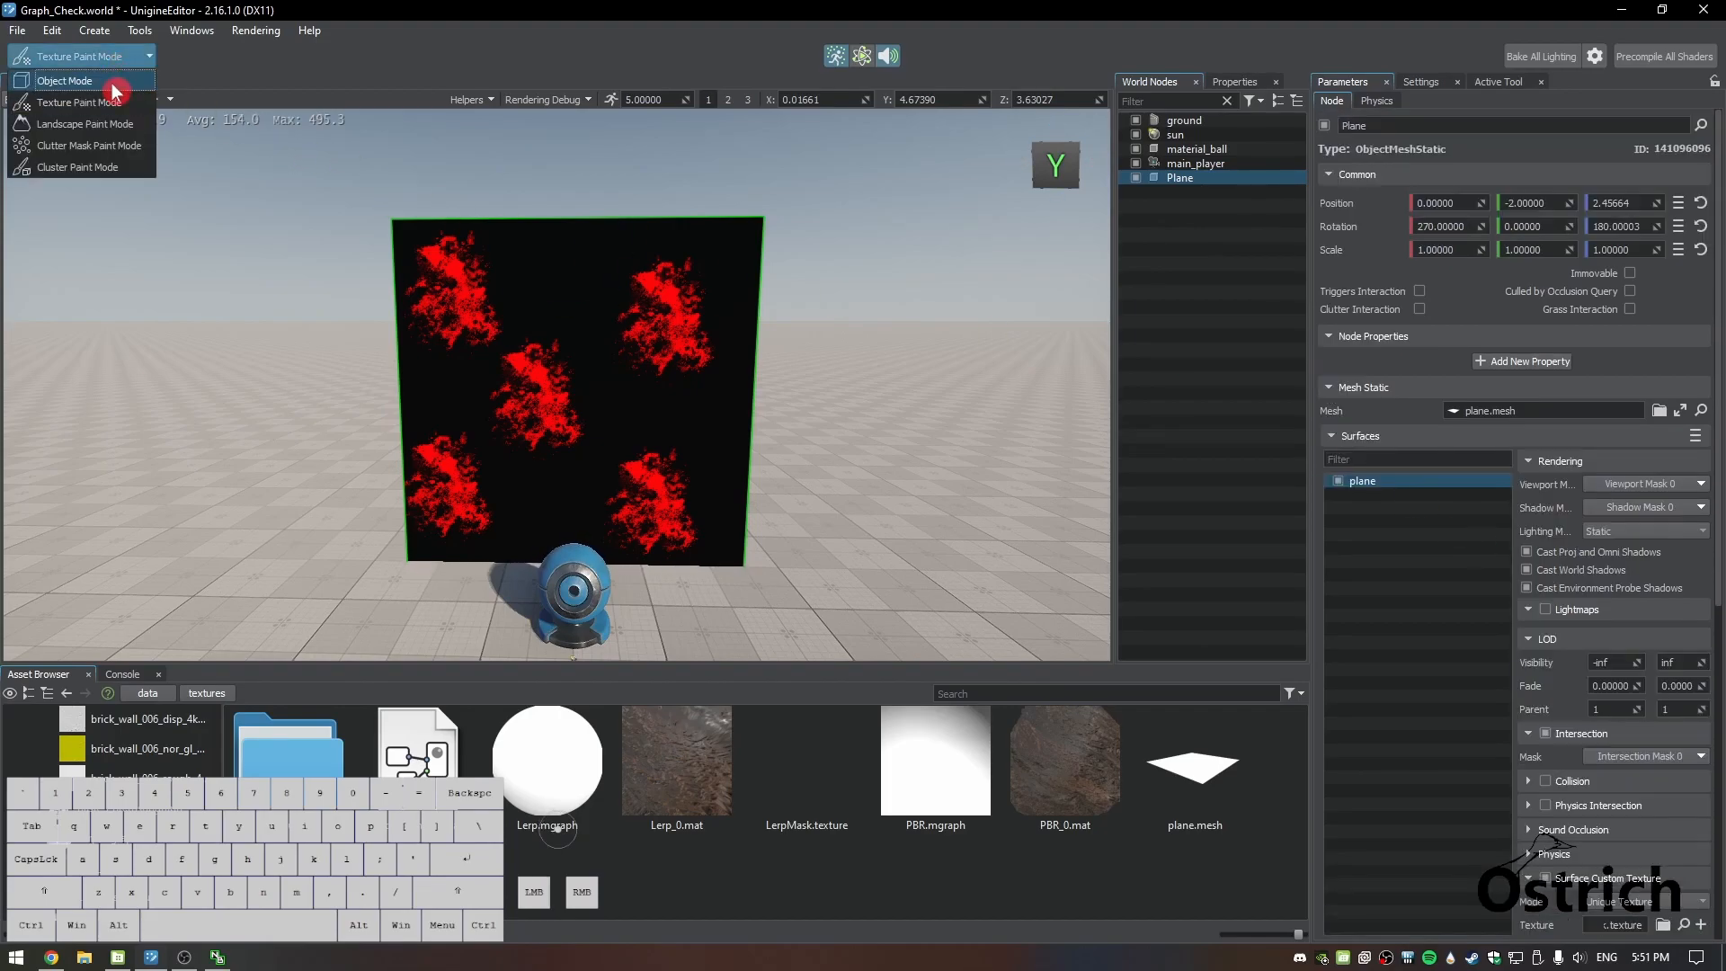
{"action": "left_click", "coordinate": [115, 84]}
- Examine the masked blend of the two displaced materials on the plane from close up and different angles
{"action": "right_click_drag", "start_coordinate": [713, 404], "coordinate": [685, 288]}
{"action": "key", "text": "w"}
{"action": "key", "text": "a"}
{"action": "key", "text": "s"}
{"action": "right_click_drag", "start_coordinate": [663, 352], "coordinate": [737, 490]}
{"action": "key", "text": "d"}
{"action": "key", "text": "q"}
{"action": "key", "text": "w"}
- Select the Plane and return to Texture Paint Mode
{"action": "left_click", "coordinate": [1194, 179]}
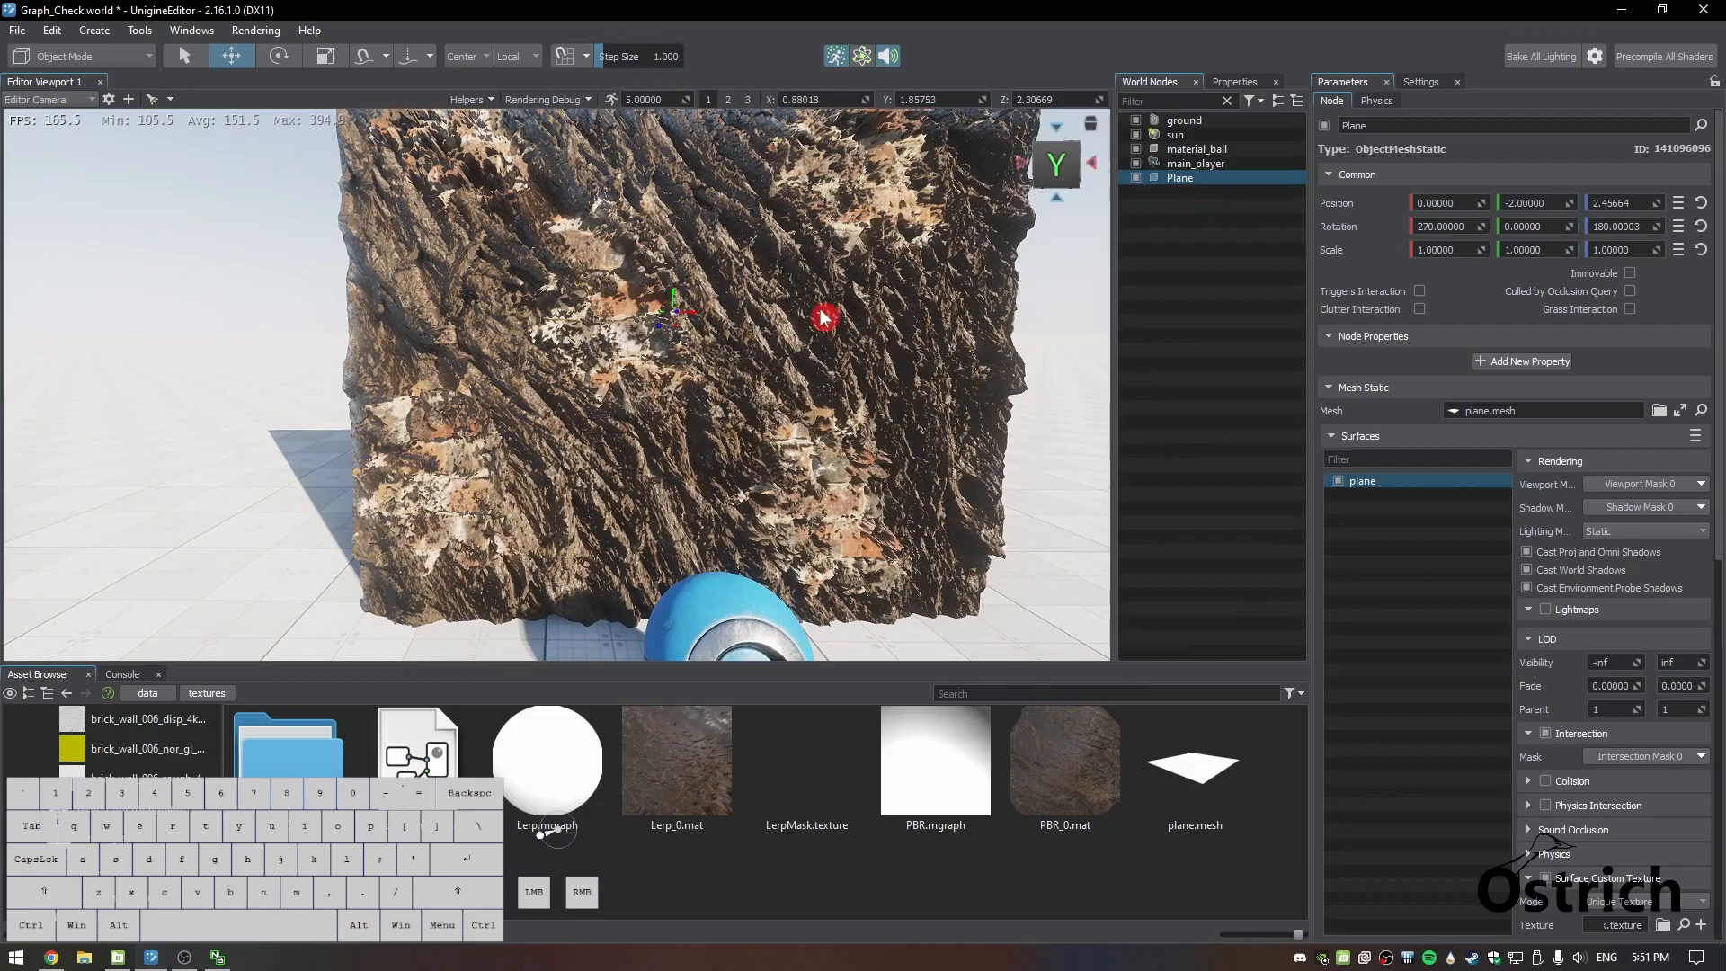
{"action": "left_click", "coordinate": [102, 78]}
{"action": "left_click", "coordinate": [78, 115]}
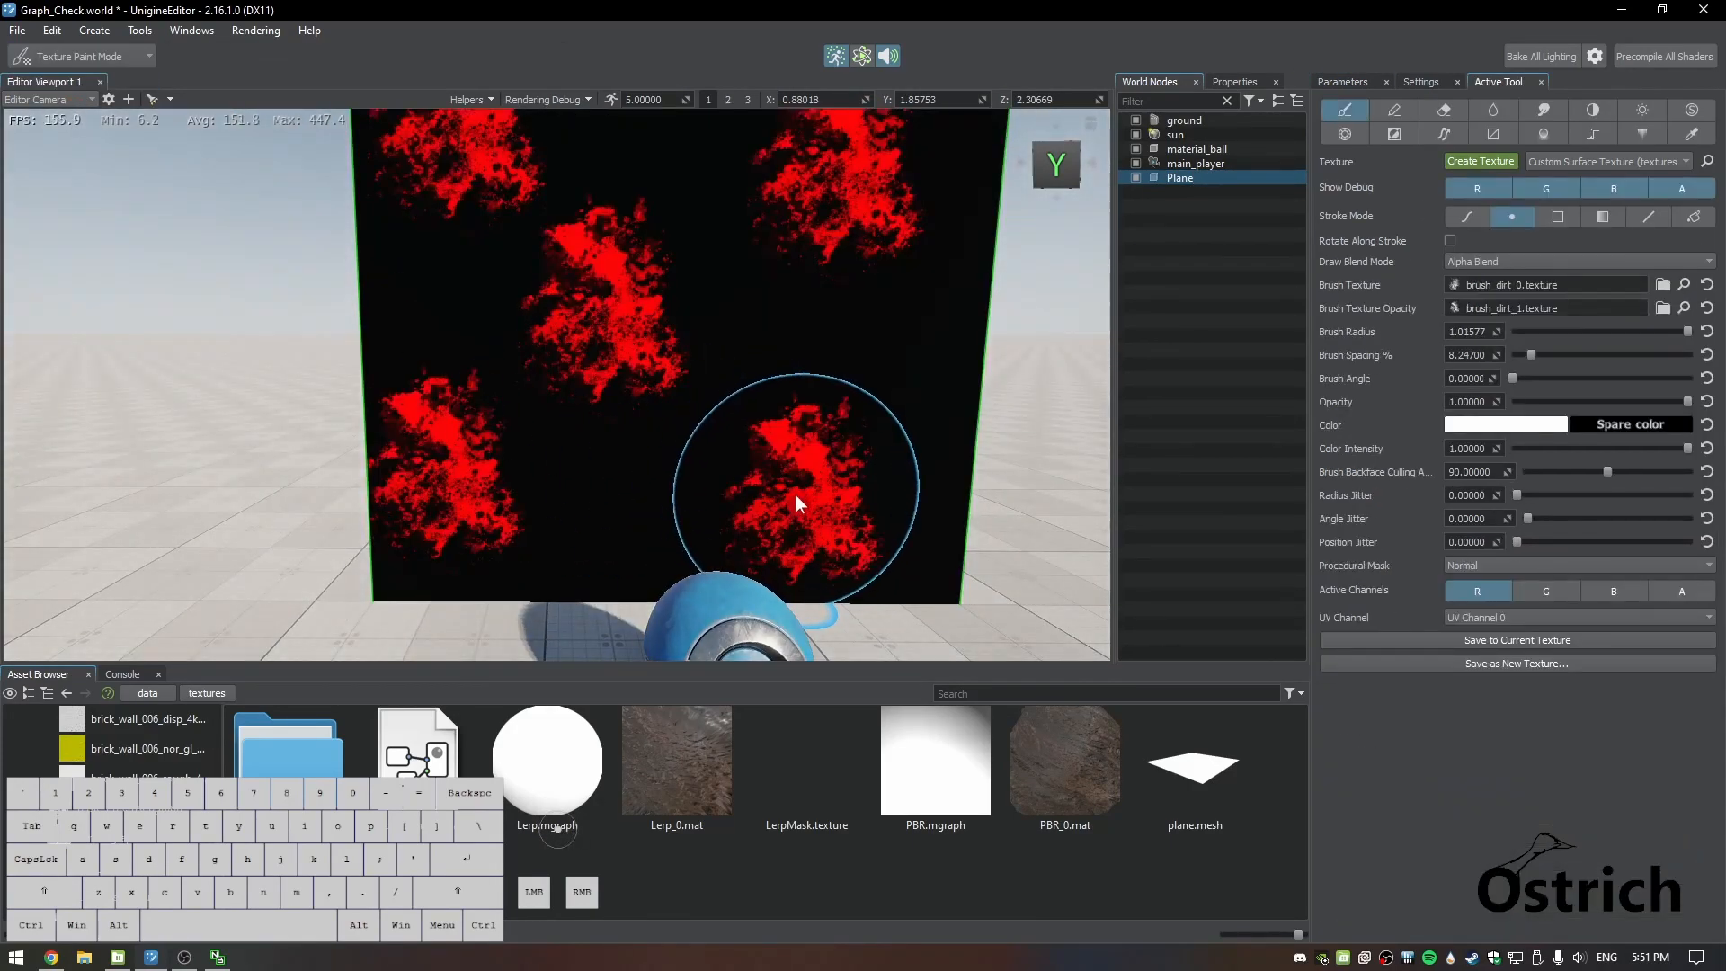
- Replace the brush texture with brush_dirt_1.texture from the core brushes folder
{"action": "mouse_move", "coordinate": [1009, 462]}
{"action": "right_mouse_down"}
{"action": "mouse_move", "coordinate": [1055, 408]}
{"action": "mouse_move", "coordinate": [1034, 463]}
{"action": "right_mouse_up"}
{"action": "key", "text": "s"}
{"action": "key", "text": "e"}
{"action": "left_click", "coordinate": [1660, 286]}
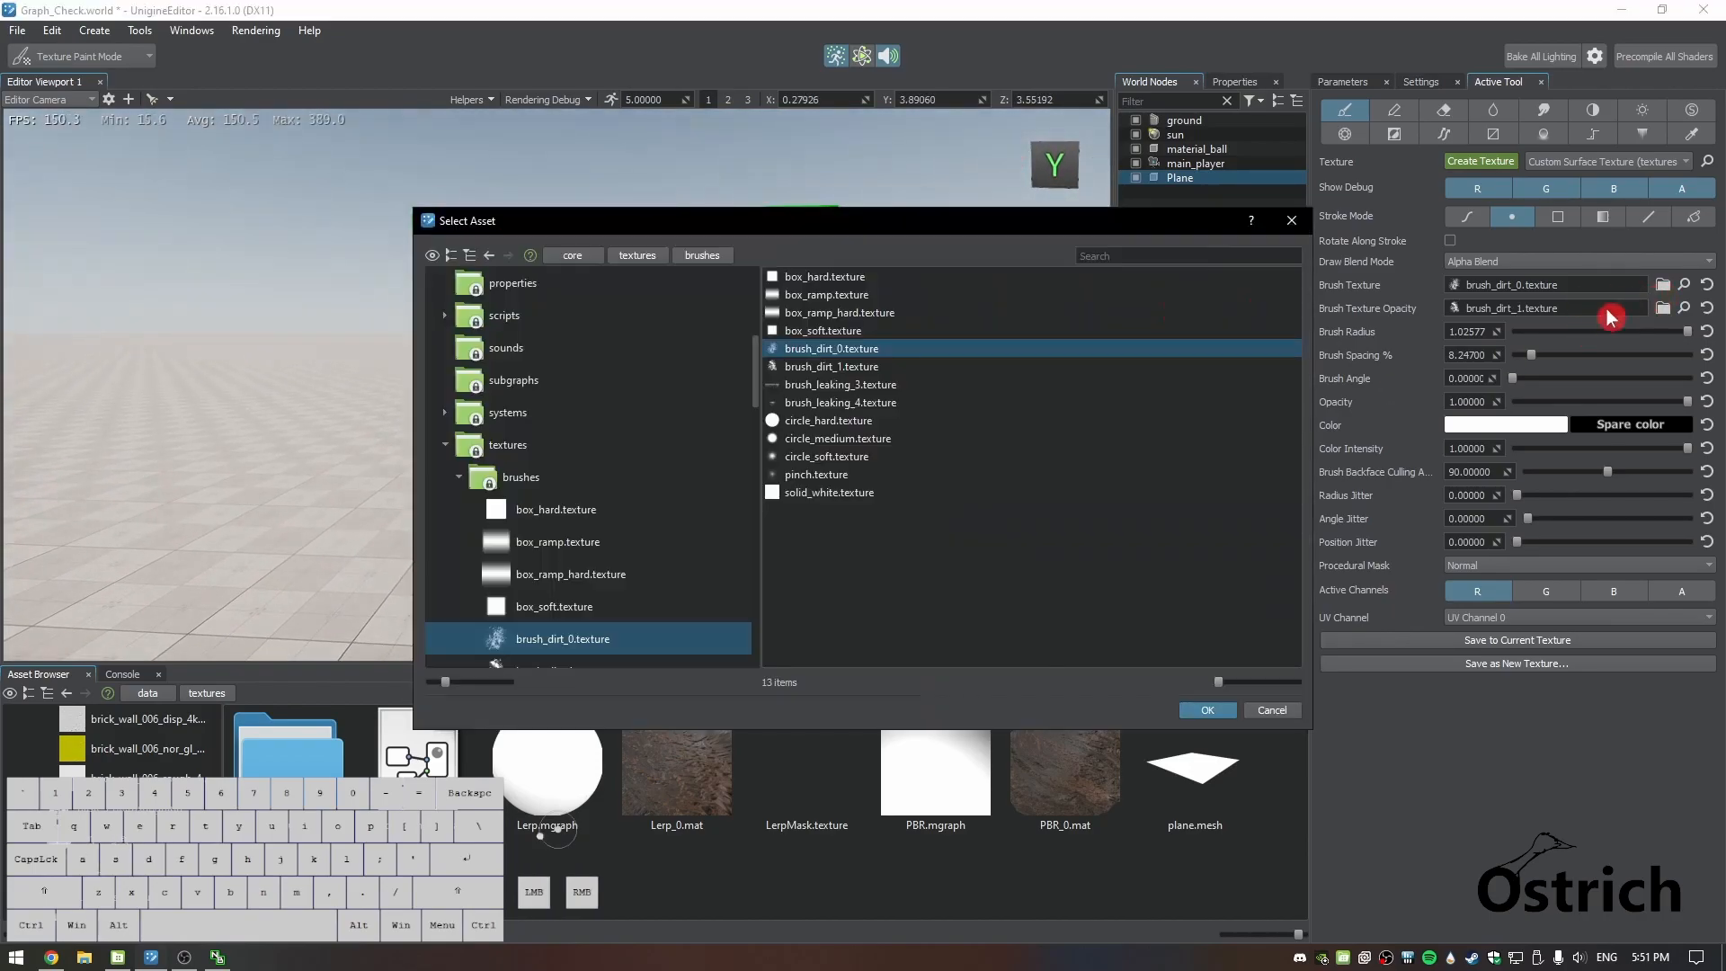
{"action": "left_click", "coordinate": [831, 368]}
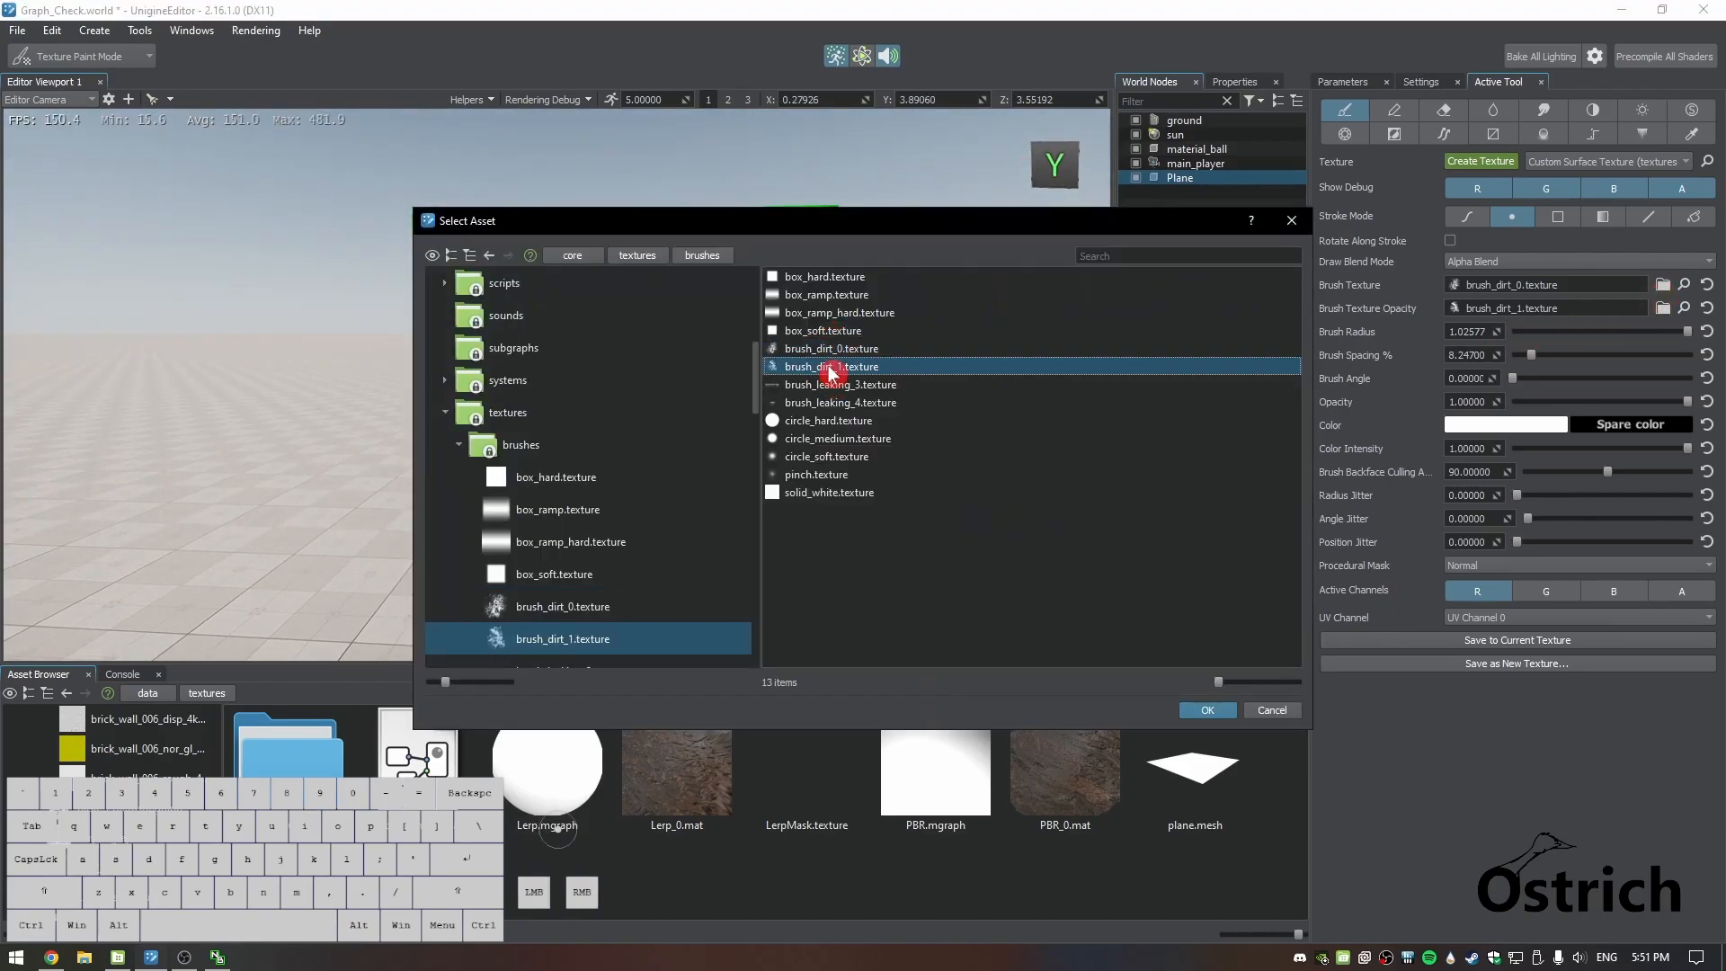
{"action": "left_click", "coordinate": [1203, 710]}
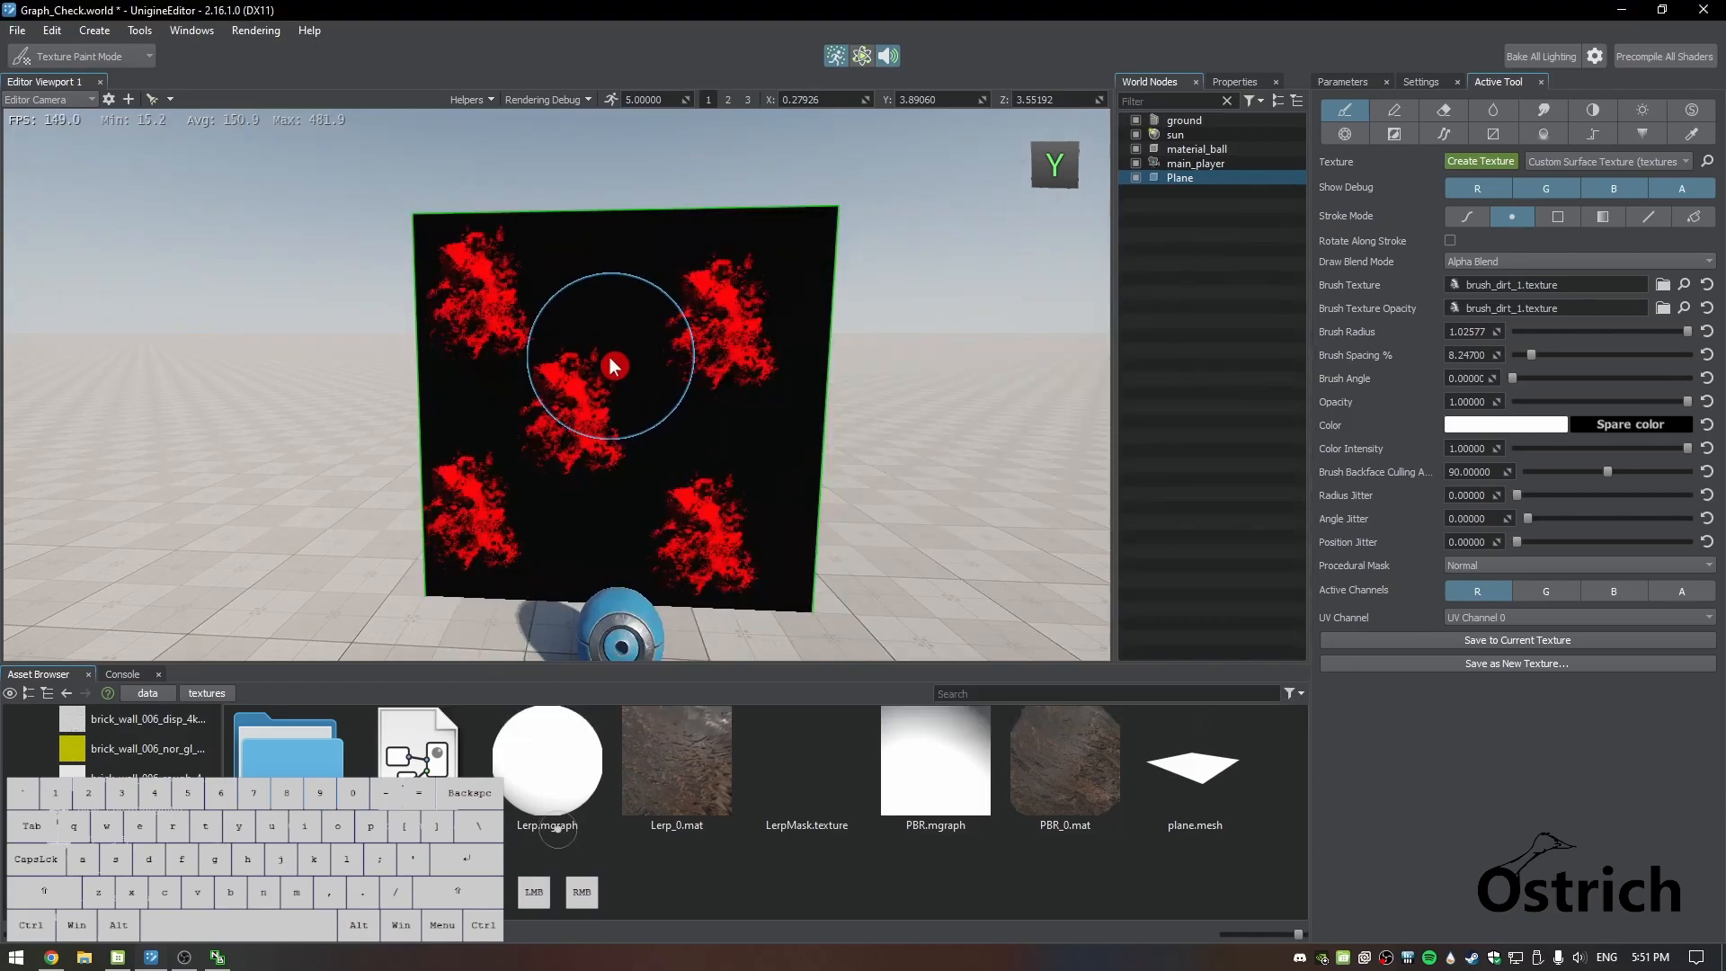
- Stamp the dirt brush repeatedly across the plane's centre and upper area to extend the red mask between the existing patches
{"action": "left_click", "coordinate": [625, 387]}
{"action": "mouse_move", "coordinate": [585, 289]}
{"action": "left_mouse_down"}
{"action": "mouse_move", "coordinate": [655, 331]}
{"action": "mouse_move", "coordinate": [644, 360]}
{"action": "left_mouse_up"}
{"action": "mouse_move", "coordinate": [648, 363]}
{"action": "left_mouse_down"}
{"action": "mouse_move", "coordinate": [693, 356]}
{"action": "mouse_move", "coordinate": [716, 392]}
{"action": "mouse_move", "coordinate": [680, 386]}
{"action": "mouse_move", "coordinate": [617, 428]}
{"action": "mouse_move", "coordinate": [628, 458]}
{"action": "mouse_move", "coordinate": [558, 443]}
{"action": "mouse_move", "coordinate": [558, 428]}
{"action": "mouse_move", "coordinate": [504, 447]}
{"action": "mouse_move", "coordinate": [504, 466]}
{"action": "mouse_move", "coordinate": [539, 459]}
{"action": "mouse_move", "coordinate": [598, 279]}
{"action": "left_mouse_up"}
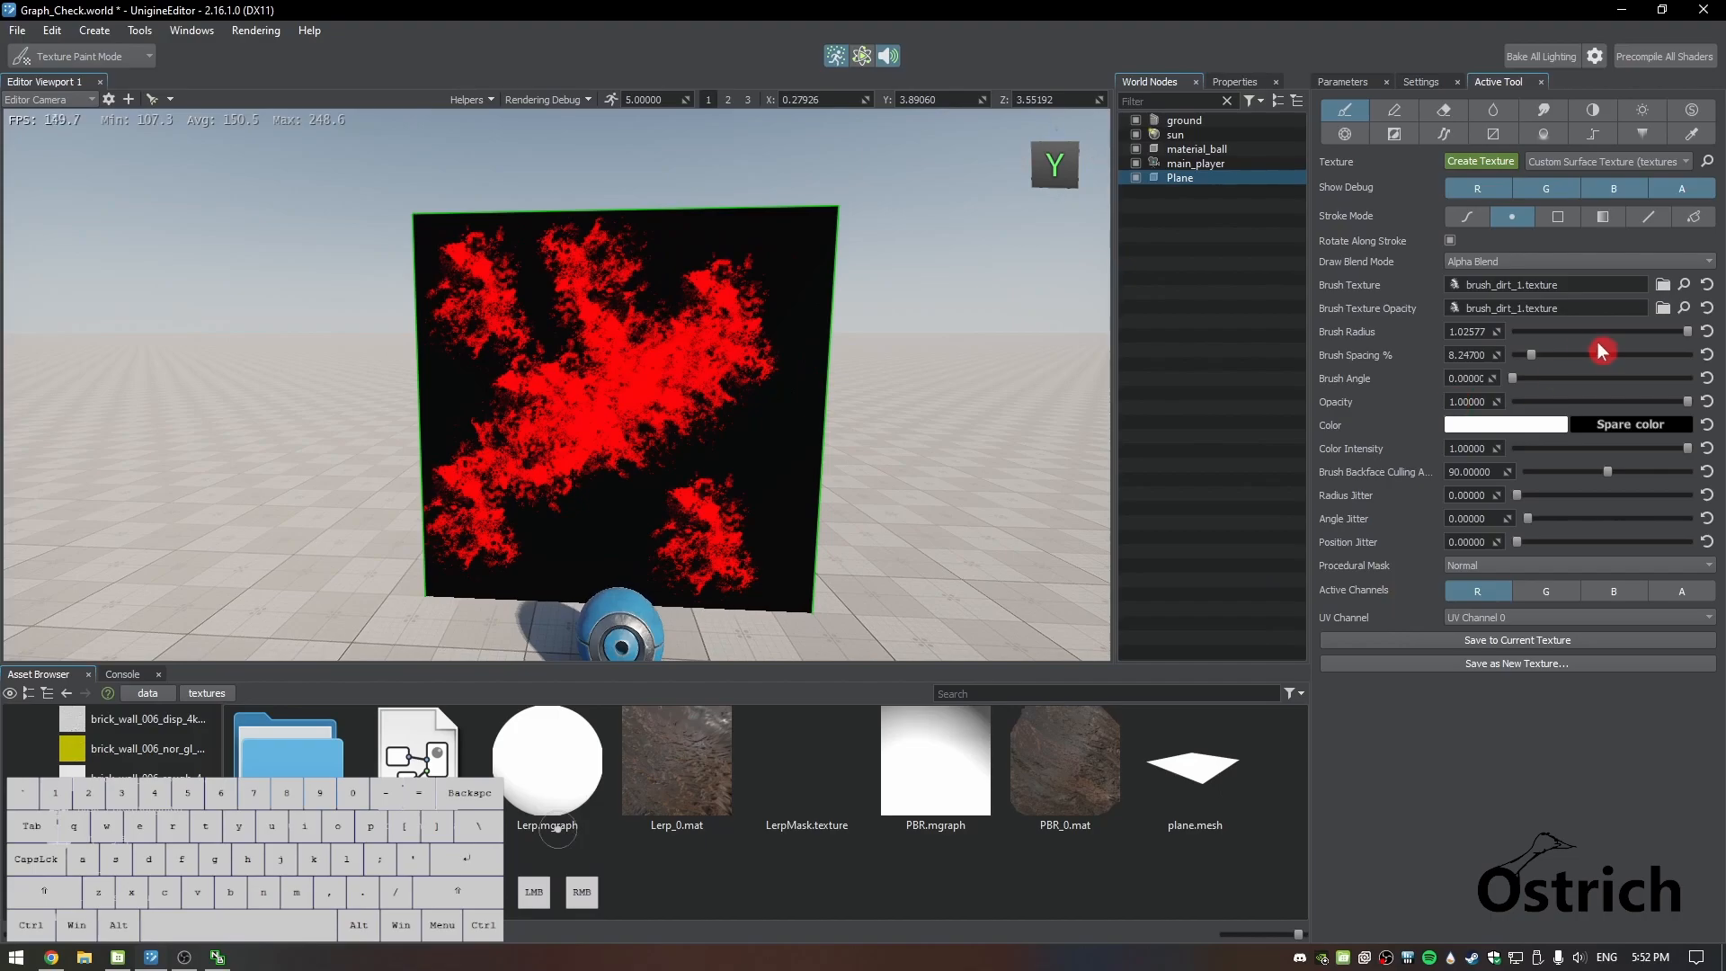
- View the Albedo texture as the paint target and return to the Custom Surface Texture
{"action": "left_click", "coordinate": [1627, 163]}
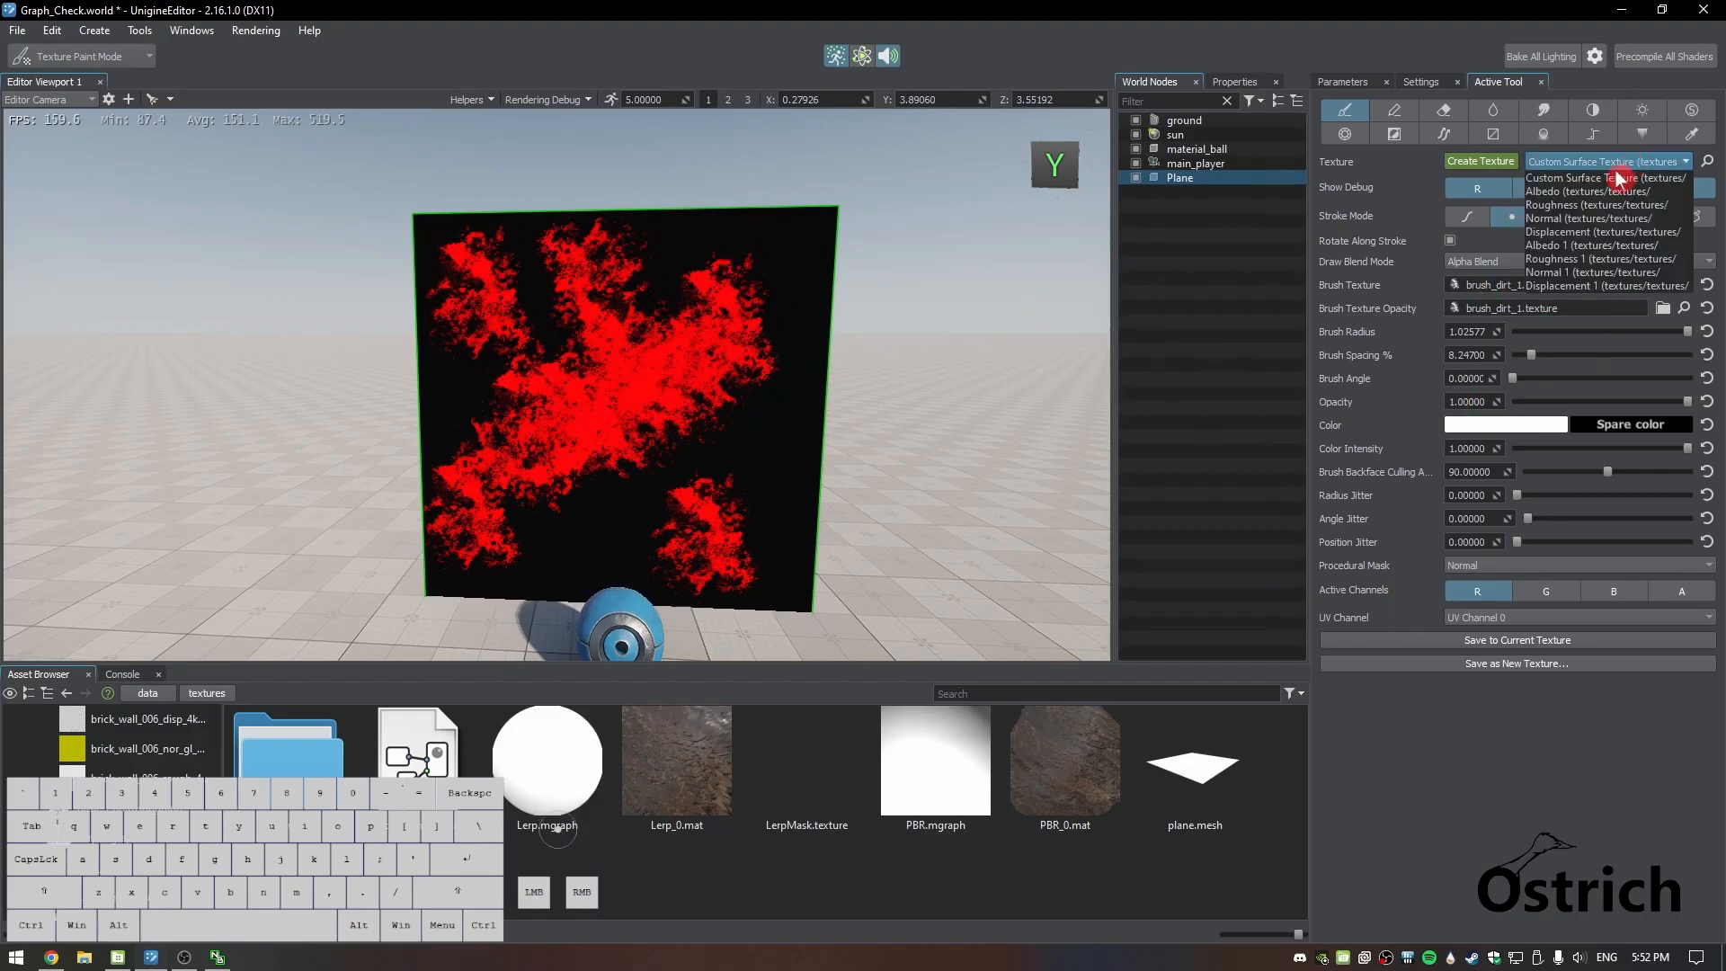
{"action": "left_click", "coordinate": [1572, 198]}
{"action": "left_click", "coordinate": [801, 505]}
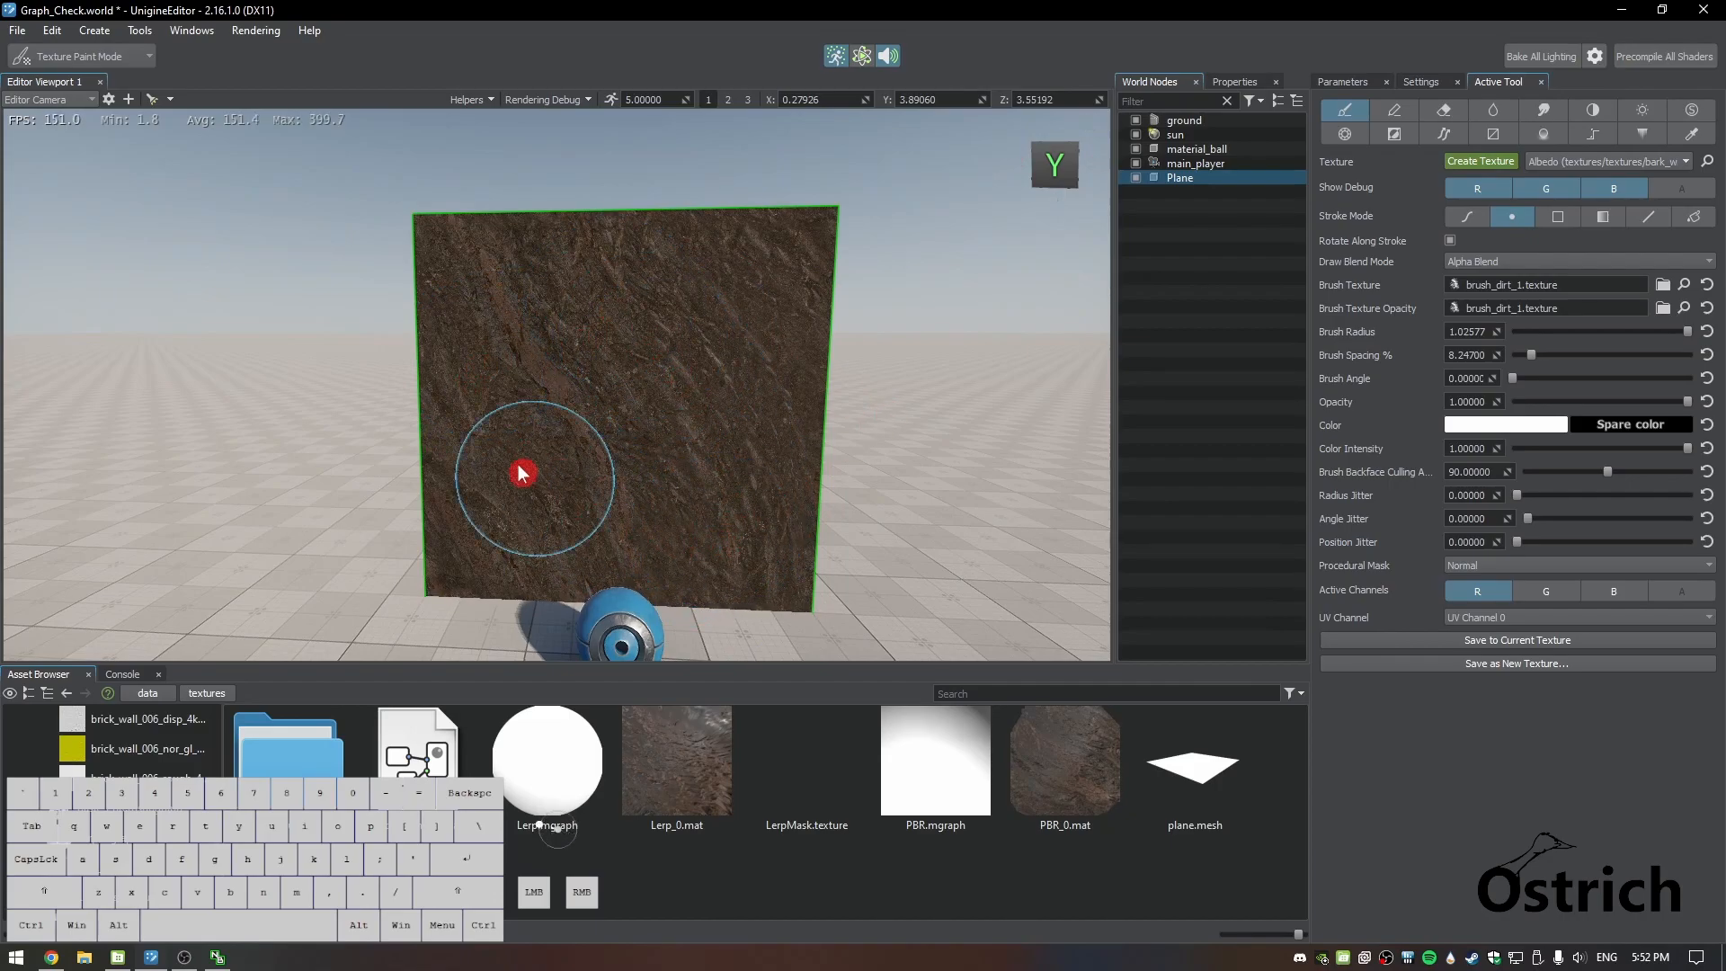
{"action": "left_click", "coordinate": [1584, 162]}
{"action": "left_click", "coordinate": [1575, 179]}
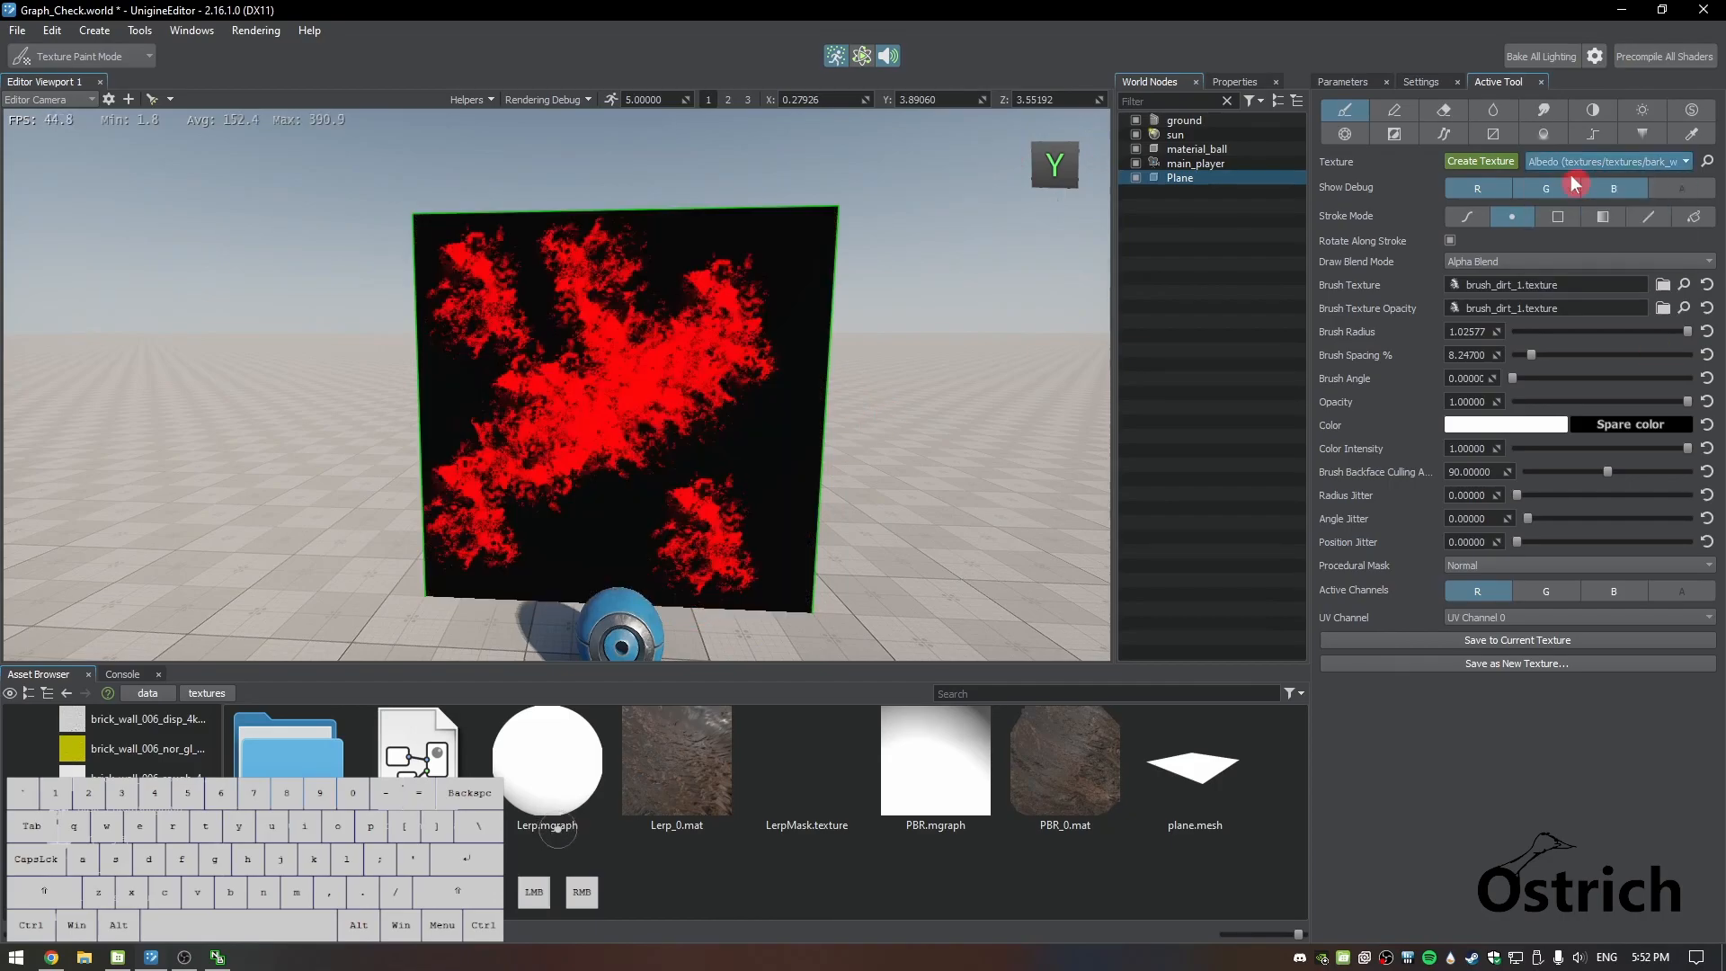
- Switch to Object Mode and examine the displaced bark and brick blend on the plane from close up and further away
{"action": "left_click", "coordinate": [149, 59]}
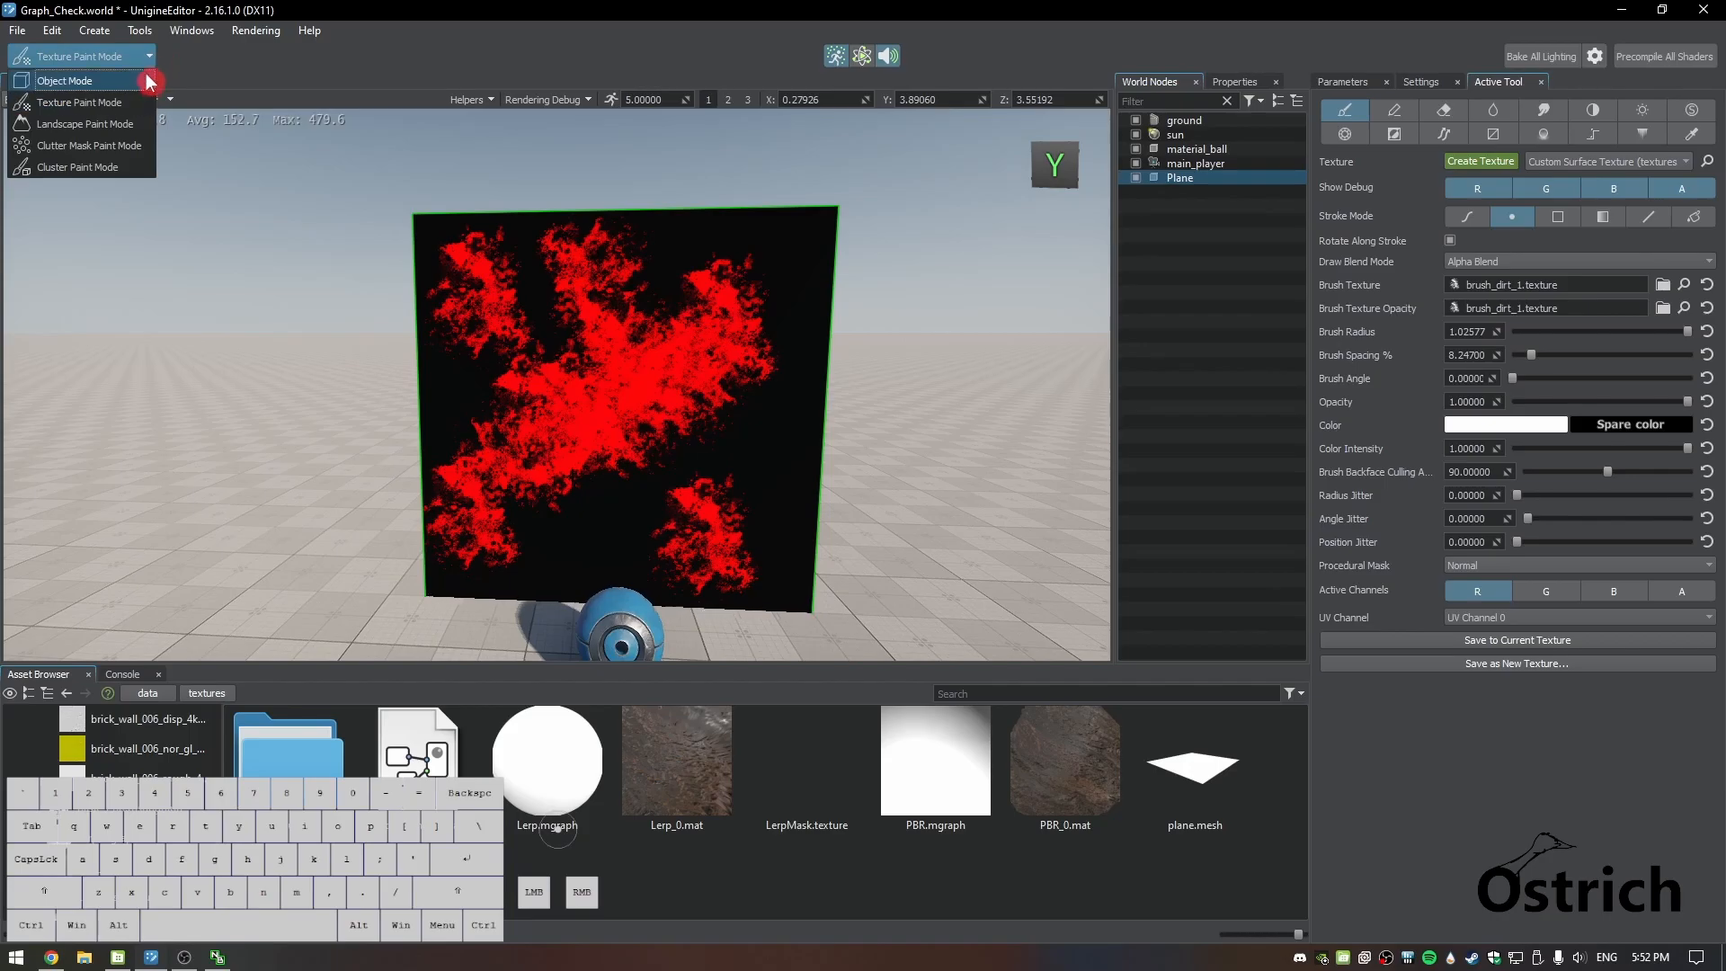
{"action": "left_click", "coordinate": [126, 83]}
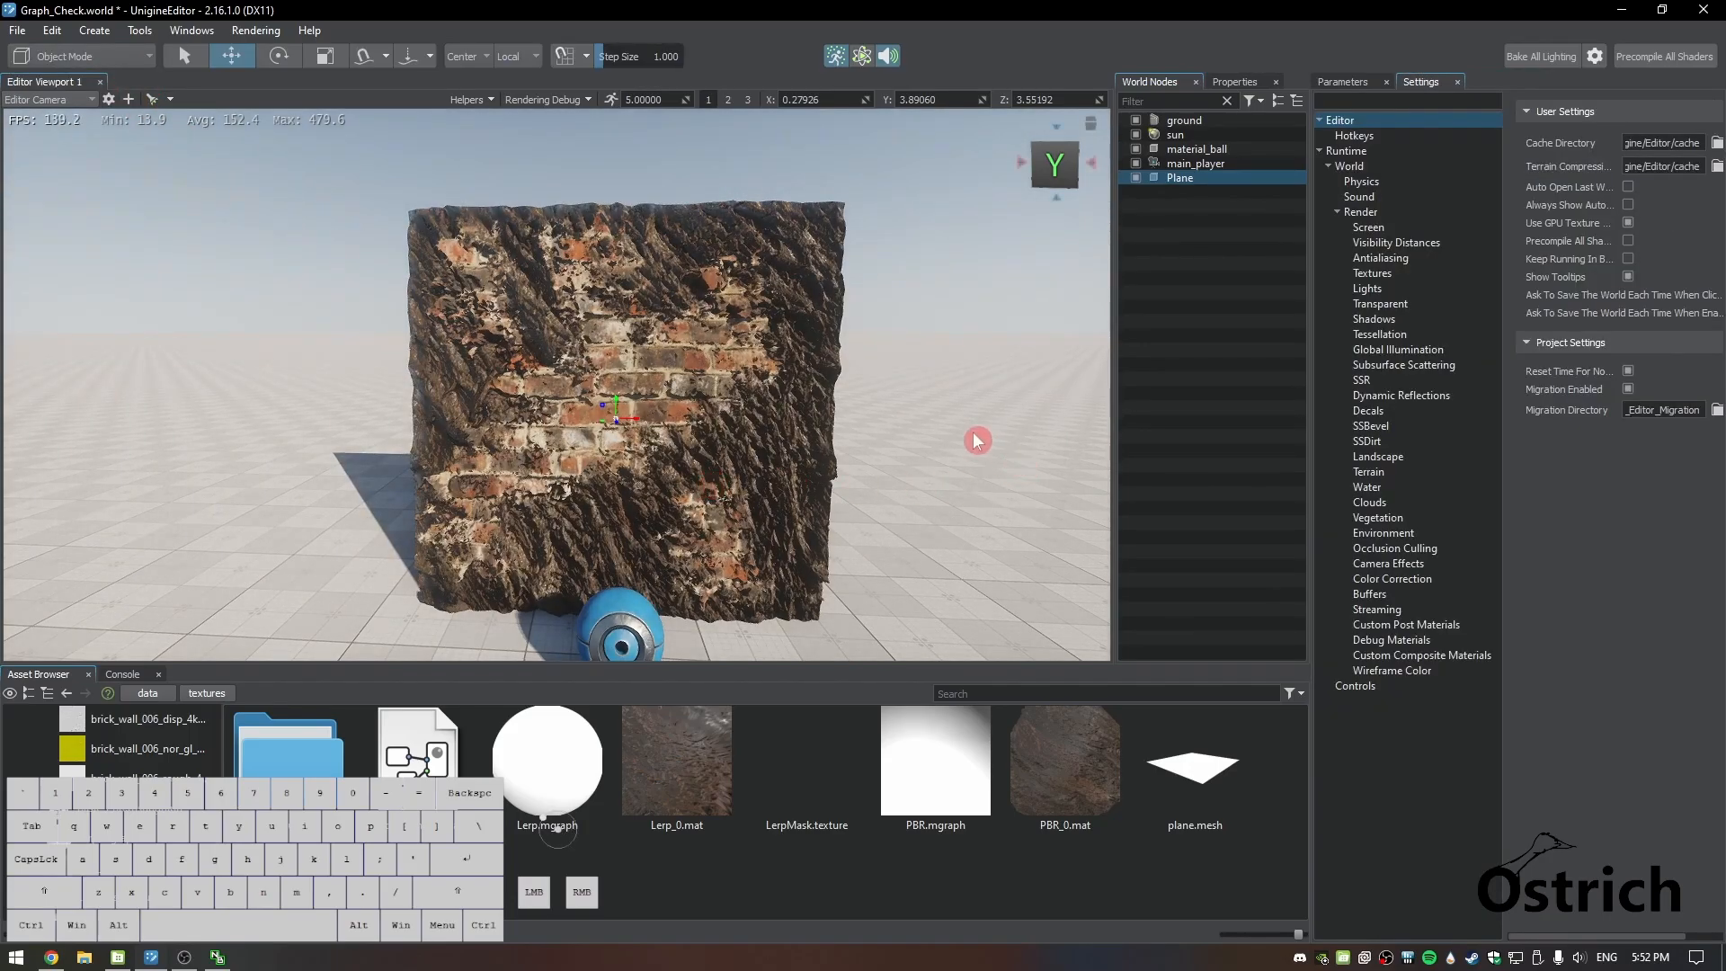
{"action": "right_click_drag", "start_coordinate": [975, 435], "coordinate": [910, 447]}
{"action": "key", "text": "w"}
{"action": "key", "text": "d"}
{"action": "key", "text": "e"}
{"action": "key", "text": "s"}
{"action": "key", "text": "a"}
{"action": "key", "text": "q"}
{"action": "key", "text": "d"}
{"action": "key", "text": "s"}
{"action": "key", "text": "q"}
{"action": "key", "text": "a"}
{"action": "right_click_drag", "start_coordinate": [675, 433], "coordinate": [719, 404]}
{"action": "key", "text": "e"}
{"action": "key", "text": "a"}
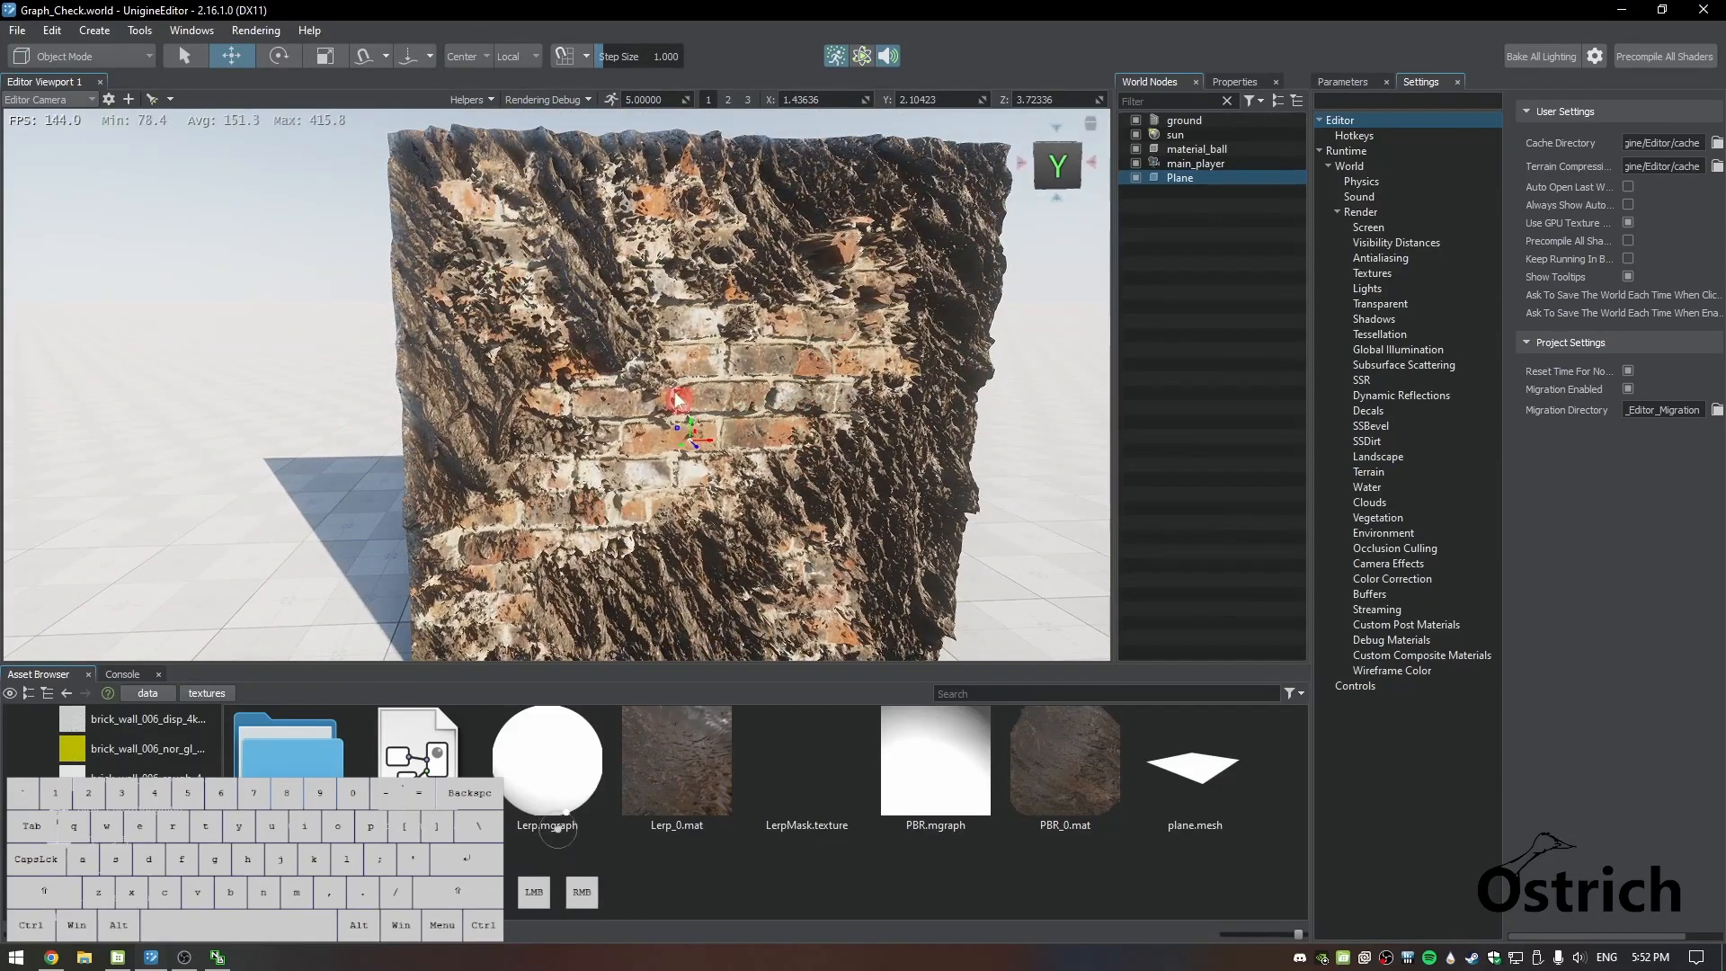
{"action": "right_click_drag", "start_coordinate": [809, 480], "coordinate": [740, 486]}
{"action": "key", "text": "s"}
{"action": "key", "text": "d"}
{"action": "key", "text": "q"}
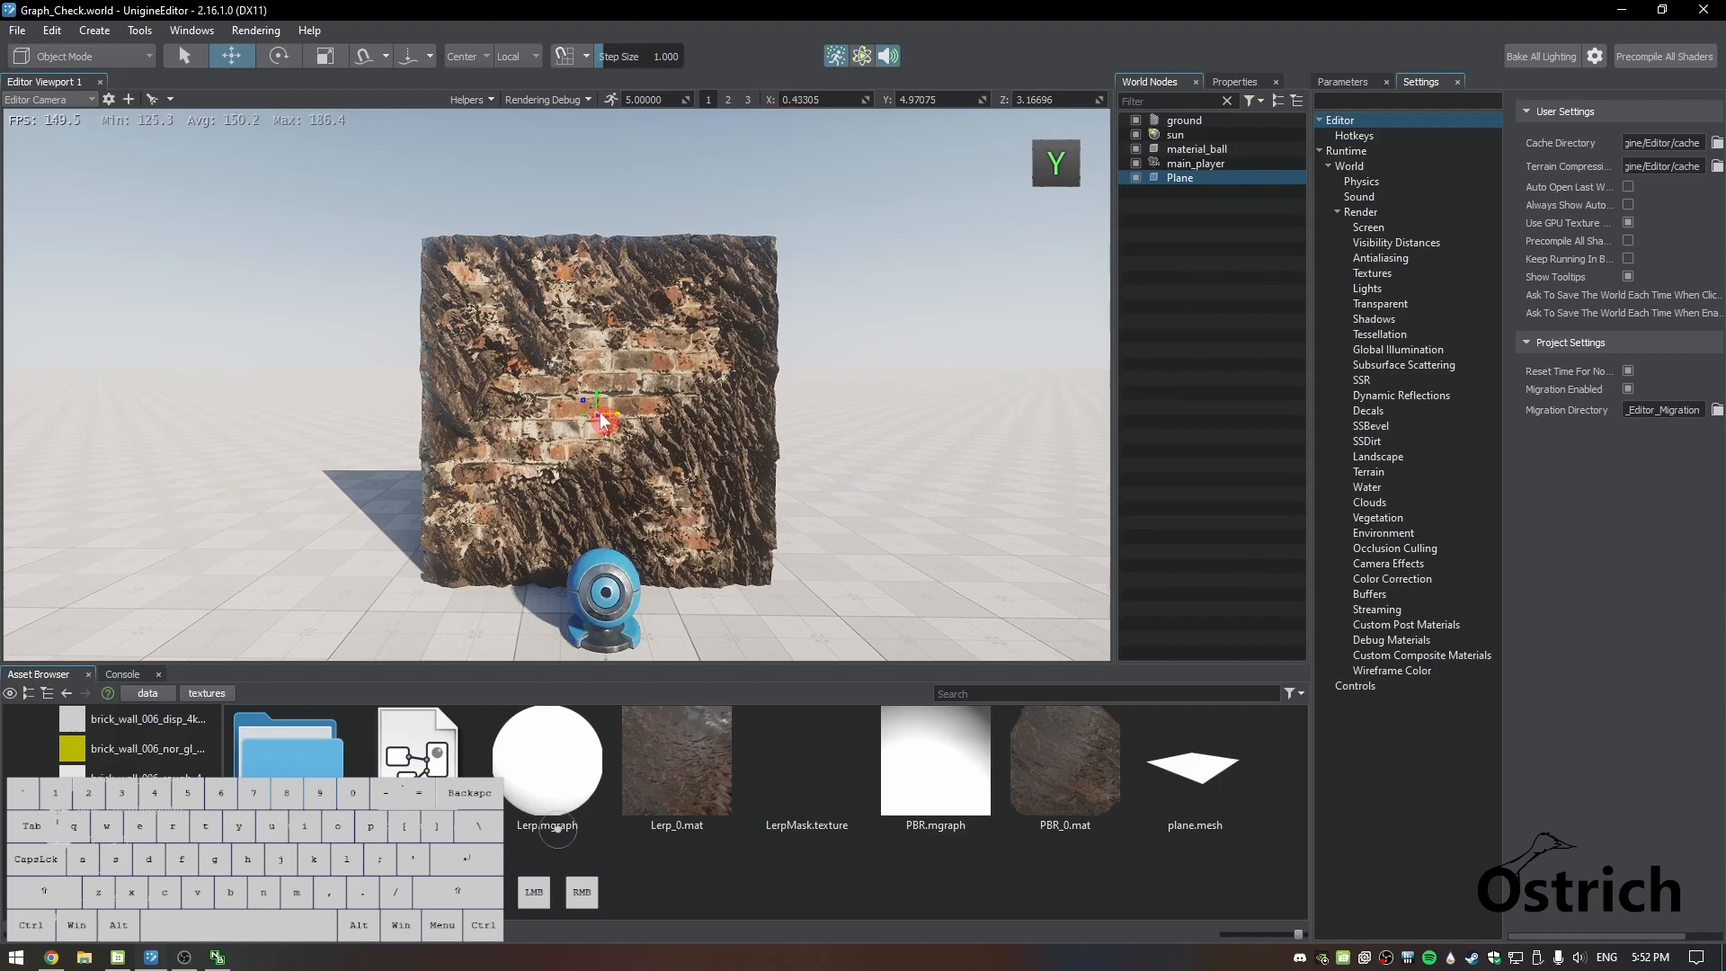
- Return to Texture Paint Mode and turn off the R, G, B and A debug channels
{"action": "left_click", "coordinate": [1368, 83]}
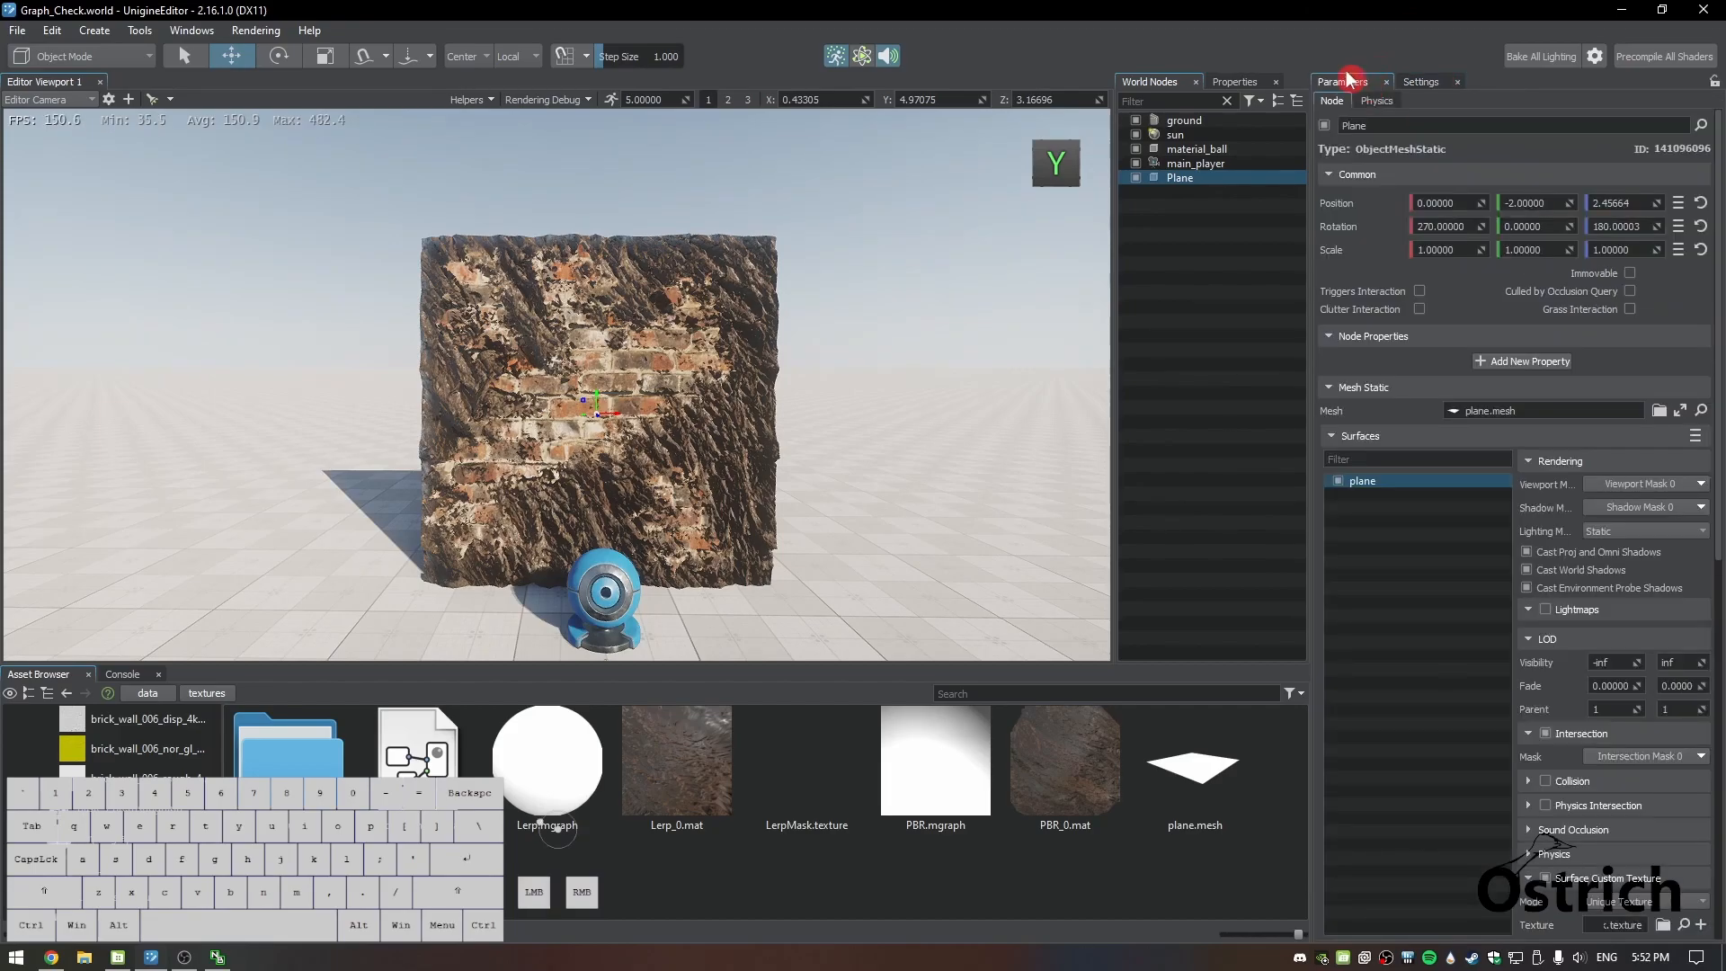
{"action": "left_click", "coordinate": [109, 57]}
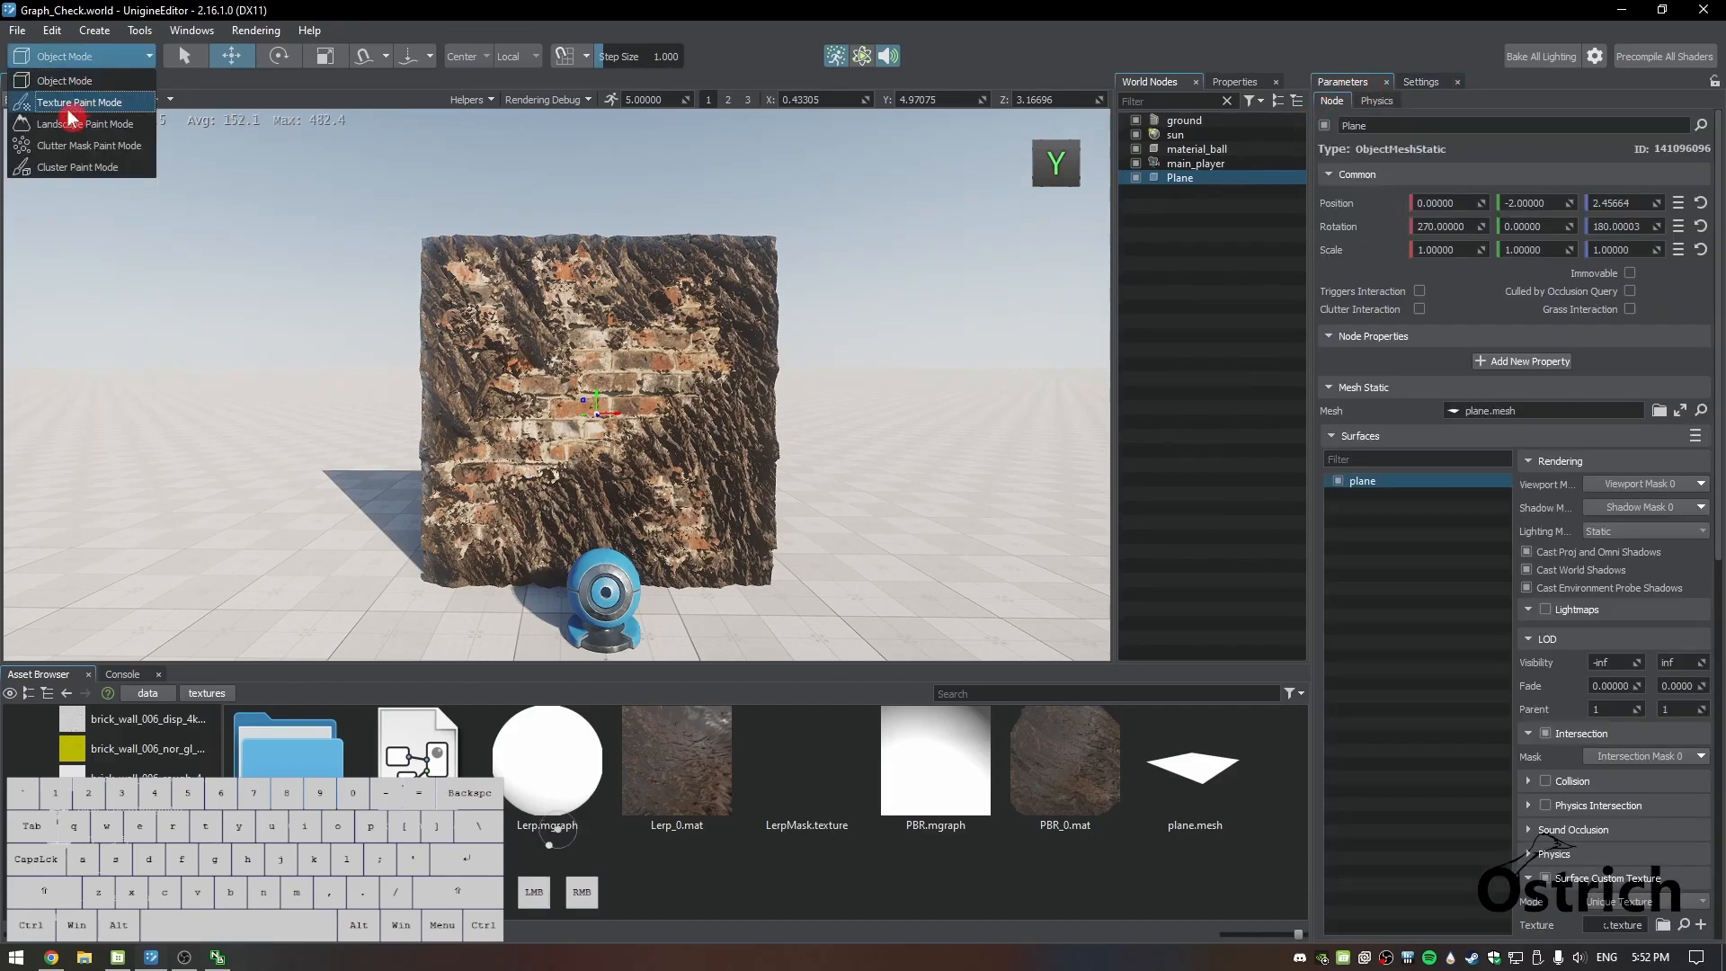
{"action": "left_click", "coordinate": [69, 107]}
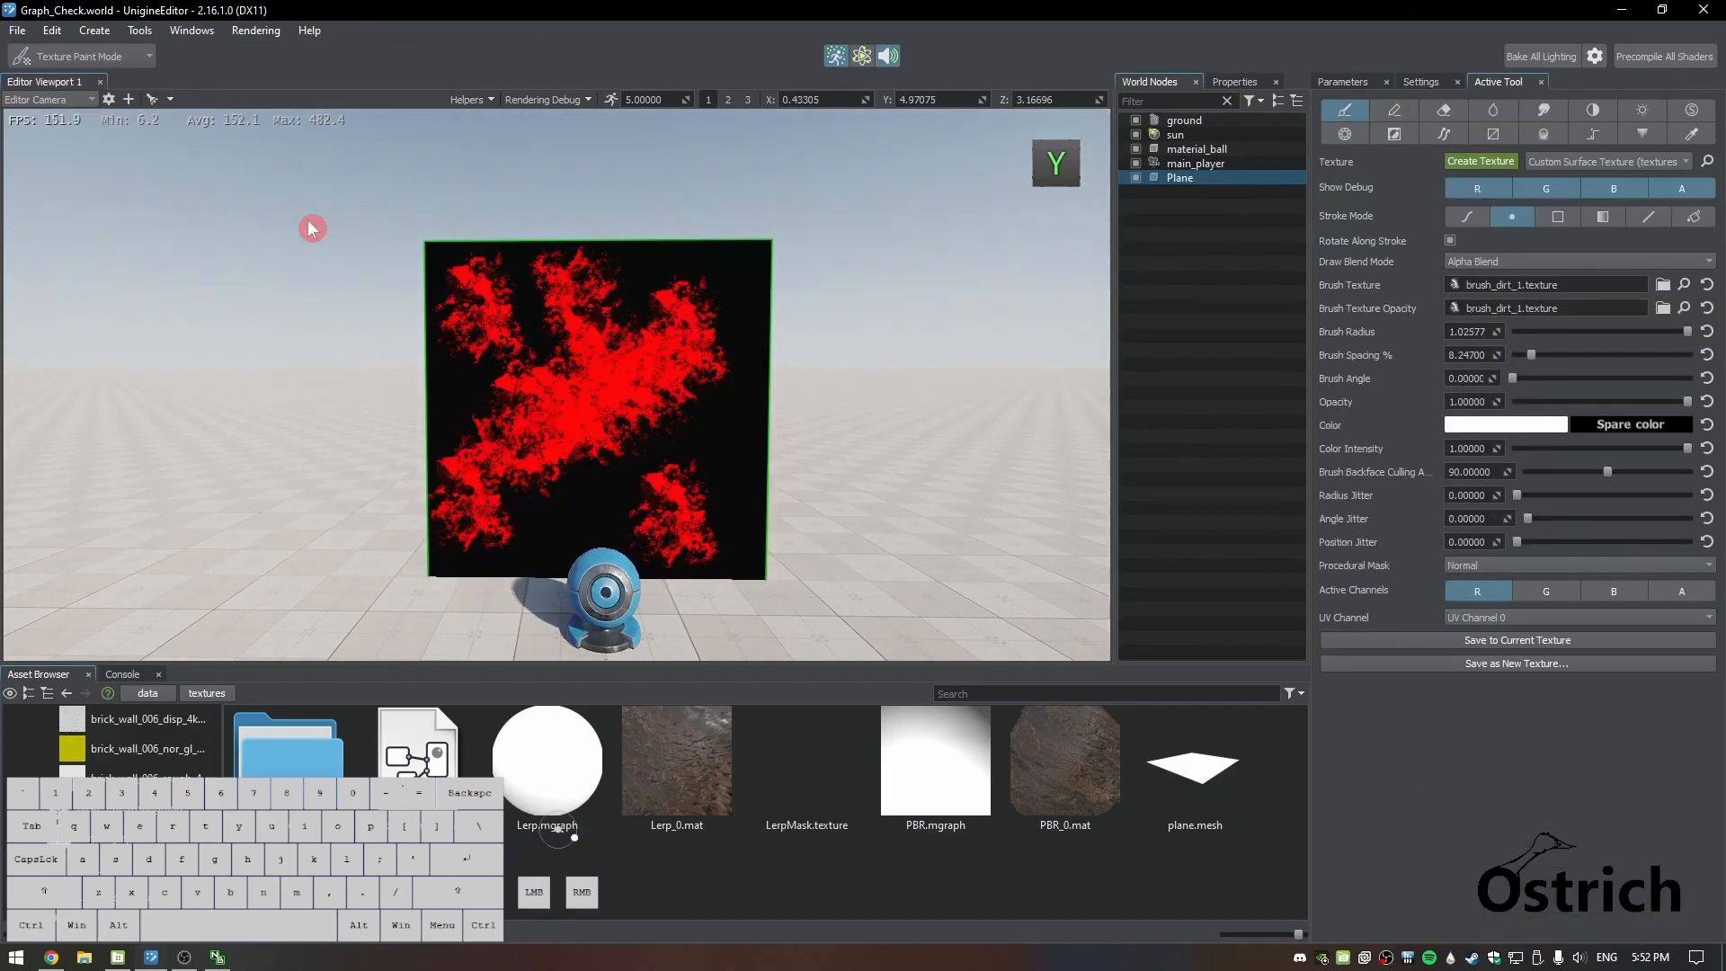
{"action": "left_click", "coordinate": [1496, 193]}
{"action": "left_click", "coordinate": [1546, 192]}
{"action": "left_click", "coordinate": [1614, 188]}
{"action": "left_click", "coordinate": [1689, 192]}
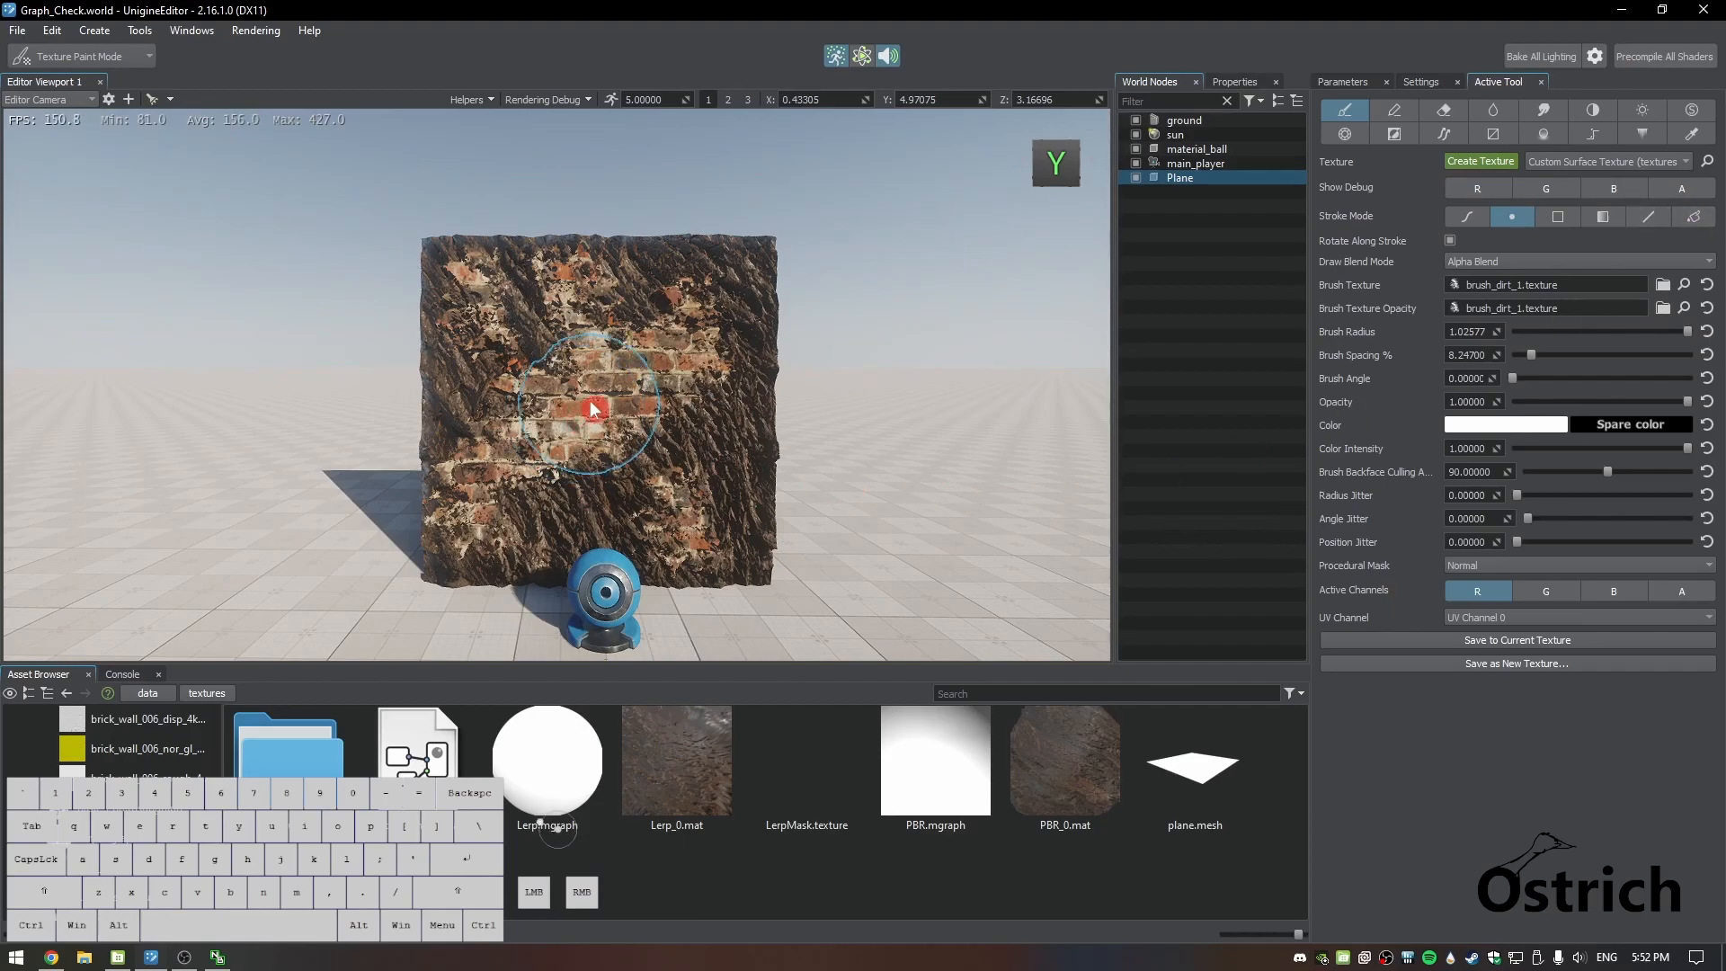
- Try stamping the dirt brush over the plane's right side and applying a gradient stroke near its centre
{"action": "mouse_move", "coordinate": [674, 455]}
{"action": "left_mouse_down"}
{"action": "mouse_move", "coordinate": [698, 470]}
{"action": "mouse_move", "coordinate": [683, 452]}
{"action": "mouse_move", "coordinate": [732, 404]}
{"action": "mouse_move", "coordinate": [744, 293]}
{"action": "mouse_move", "coordinate": [782, 319]}
{"action": "left_mouse_up"}
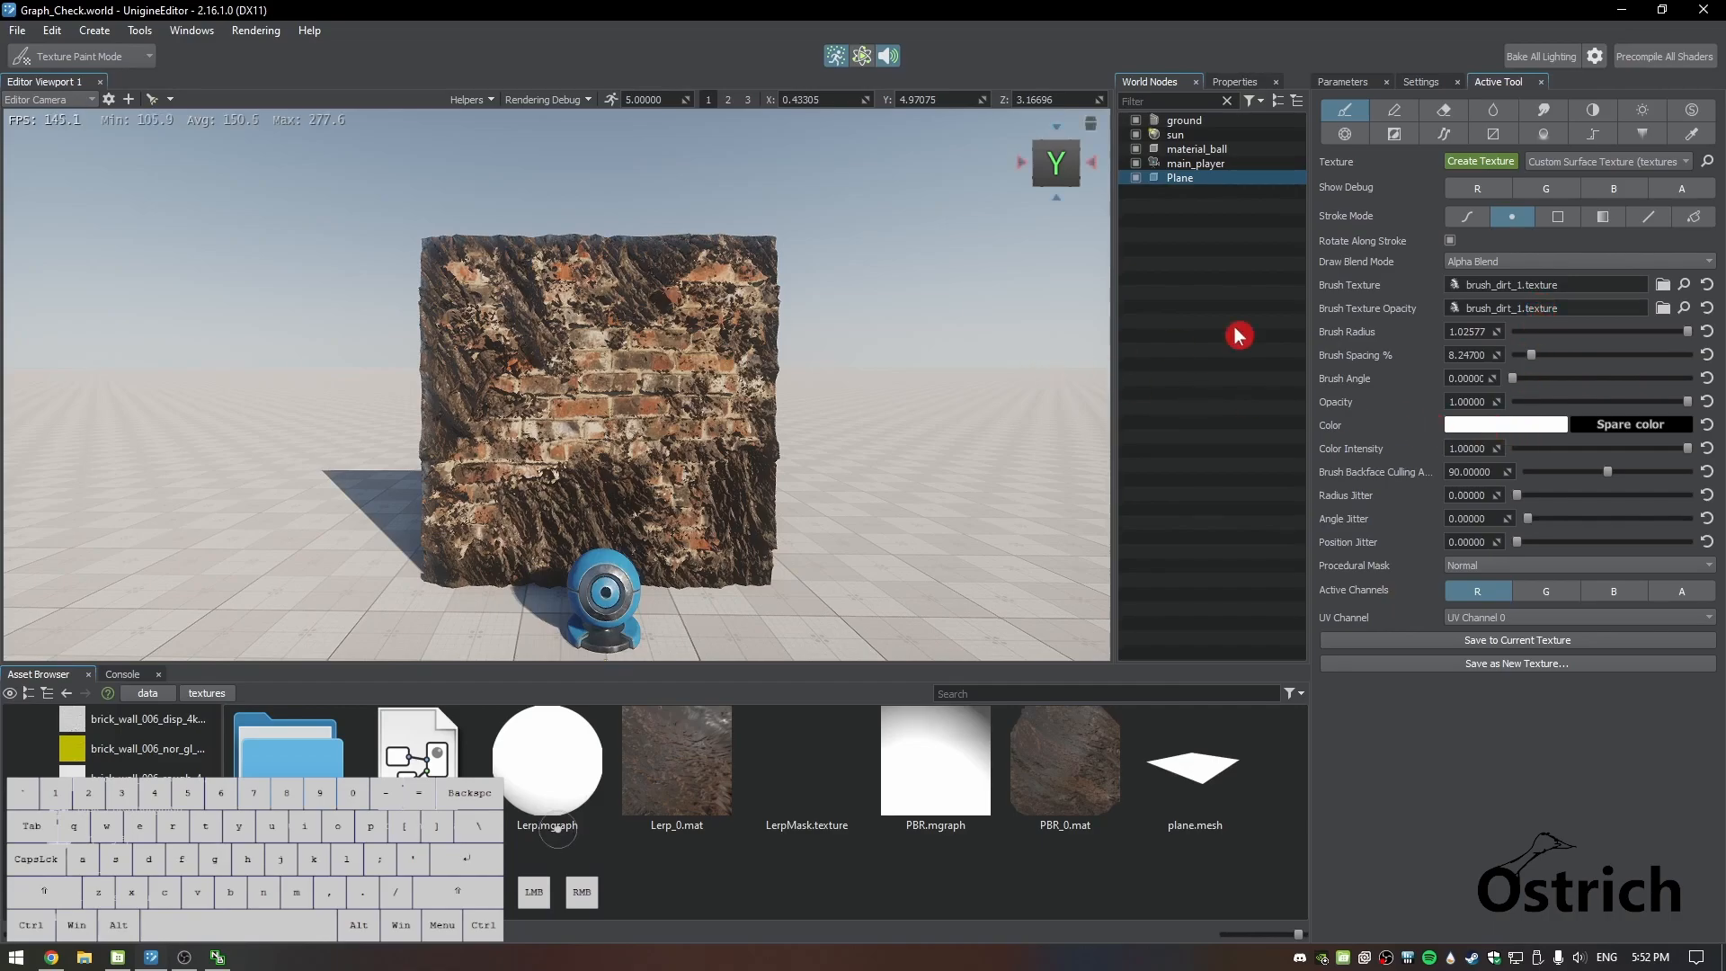
{"action": "left_click", "coordinate": [1603, 216]}
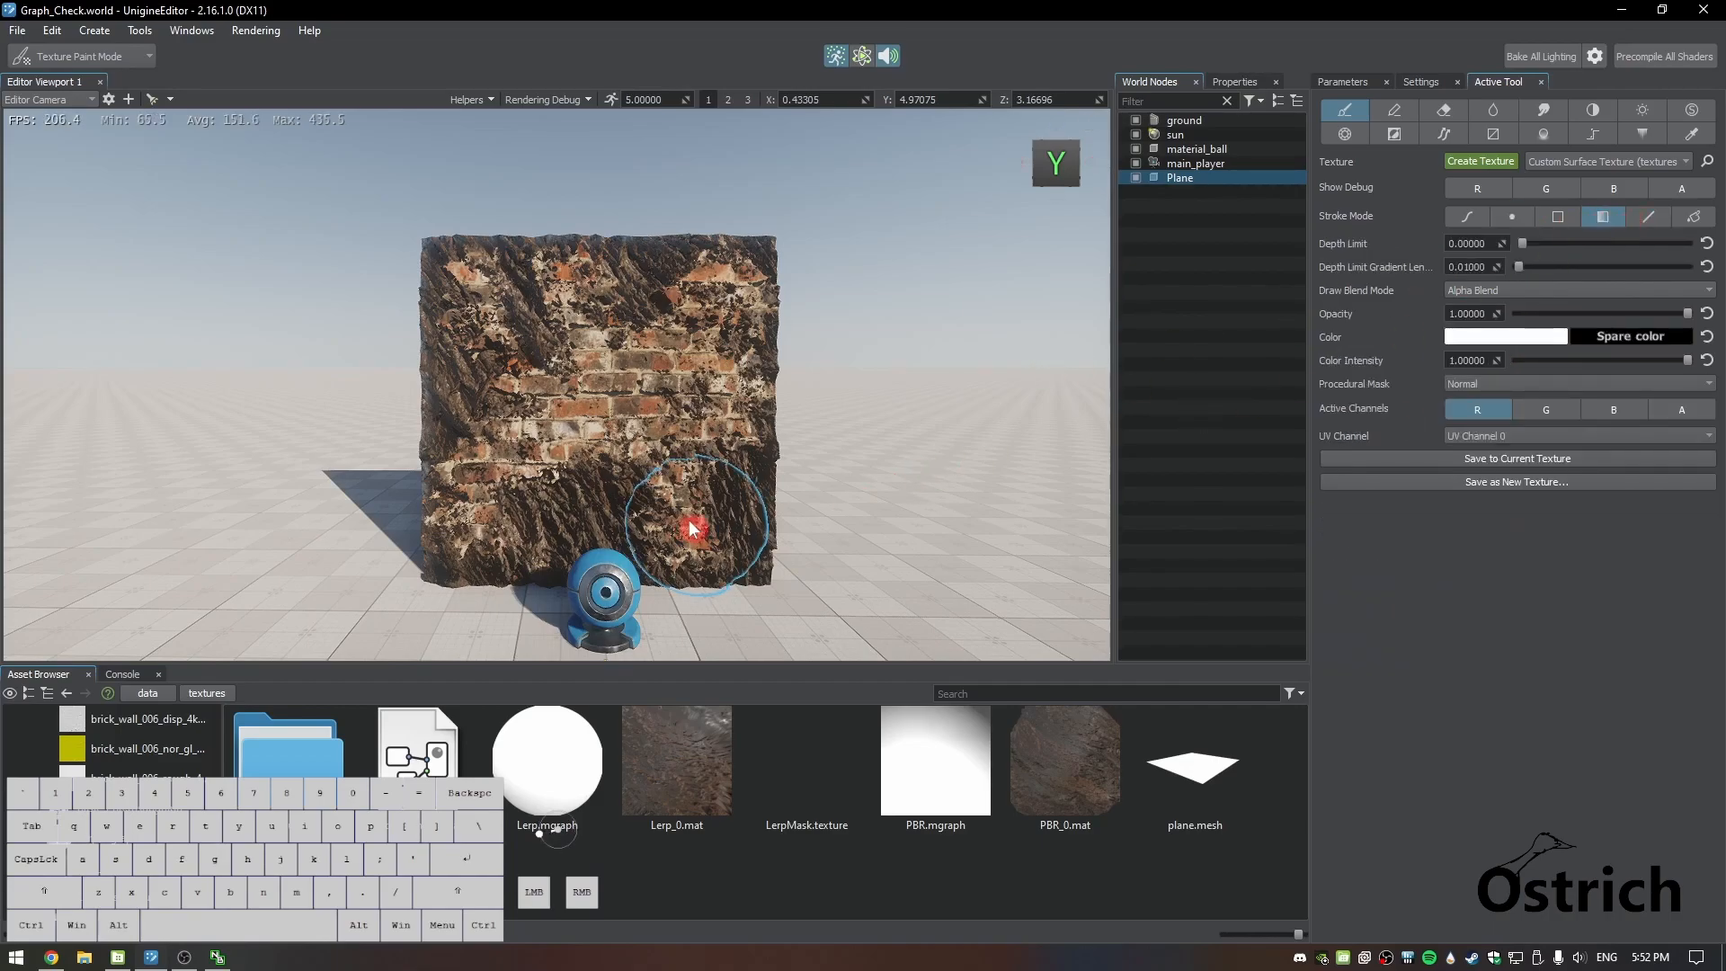
{"action": "mouse_move", "coordinate": [597, 374]}
{"action": "left_mouse_down"}
{"action": "mouse_move", "coordinate": [626, 359]}
{"action": "mouse_move", "coordinate": [611, 503]}
{"action": "mouse_move", "coordinate": [578, 313]}
{"action": "left_mouse_up"}
- Try the fill stroke mode to flood the plane's entire mask with white in the R channel
{"action": "left_click", "coordinate": [1561, 218]}
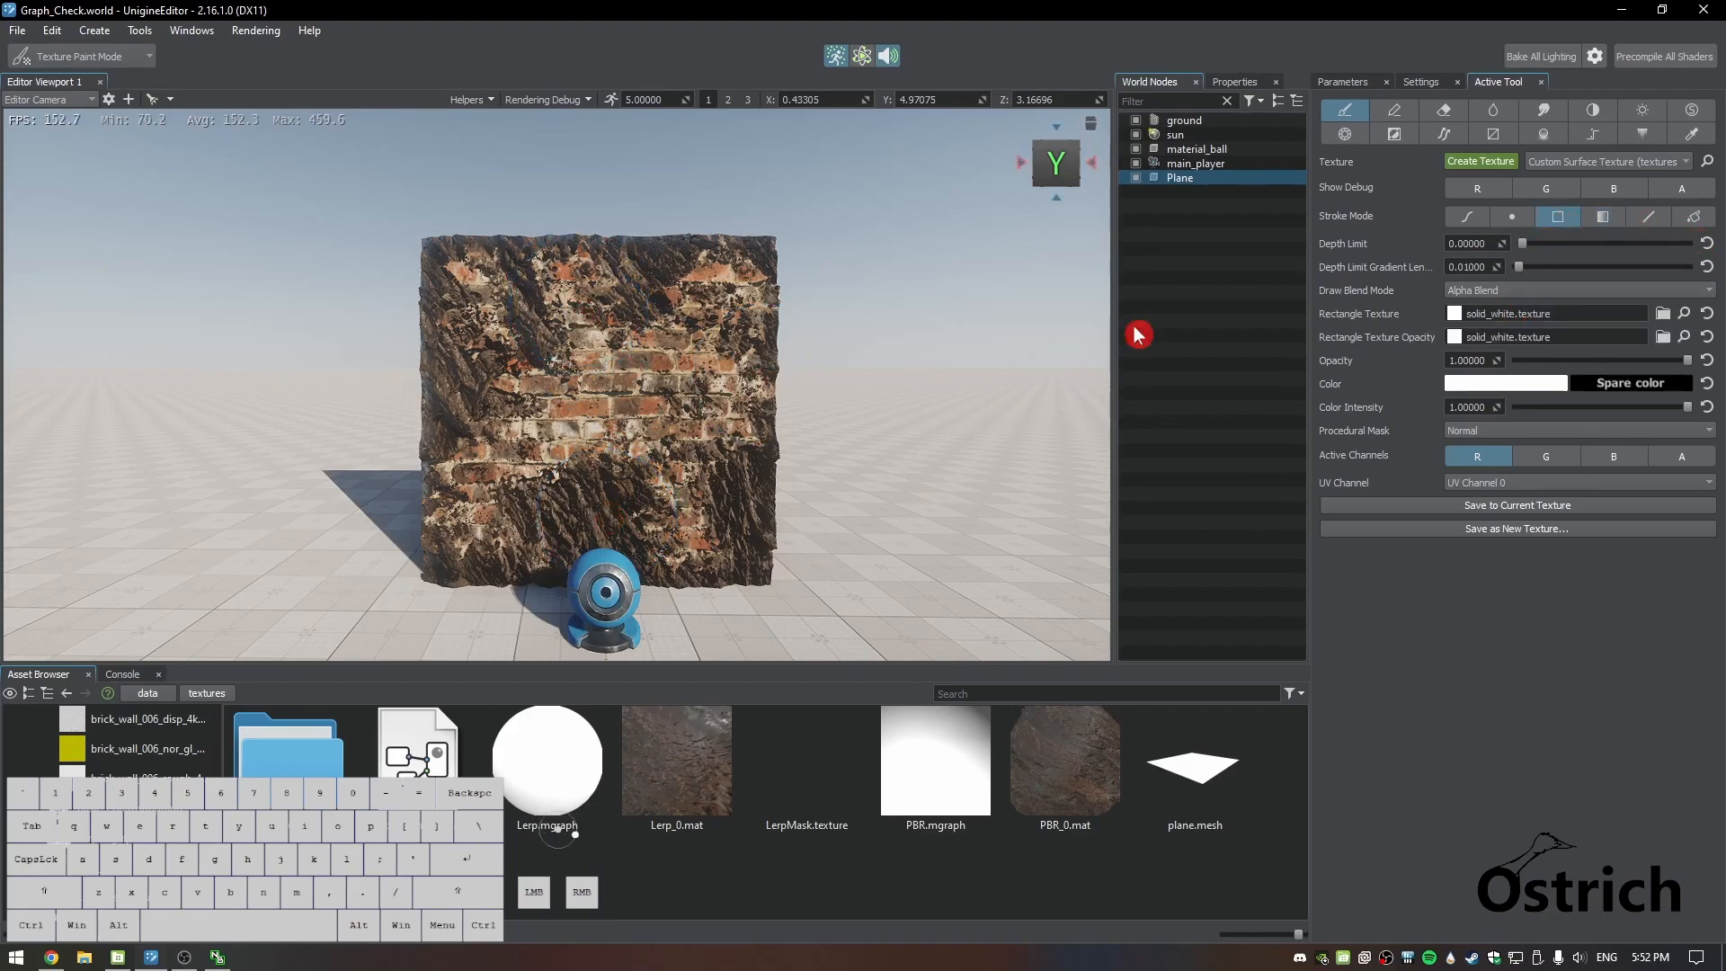
{"action": "left_click", "coordinate": [1467, 217]}
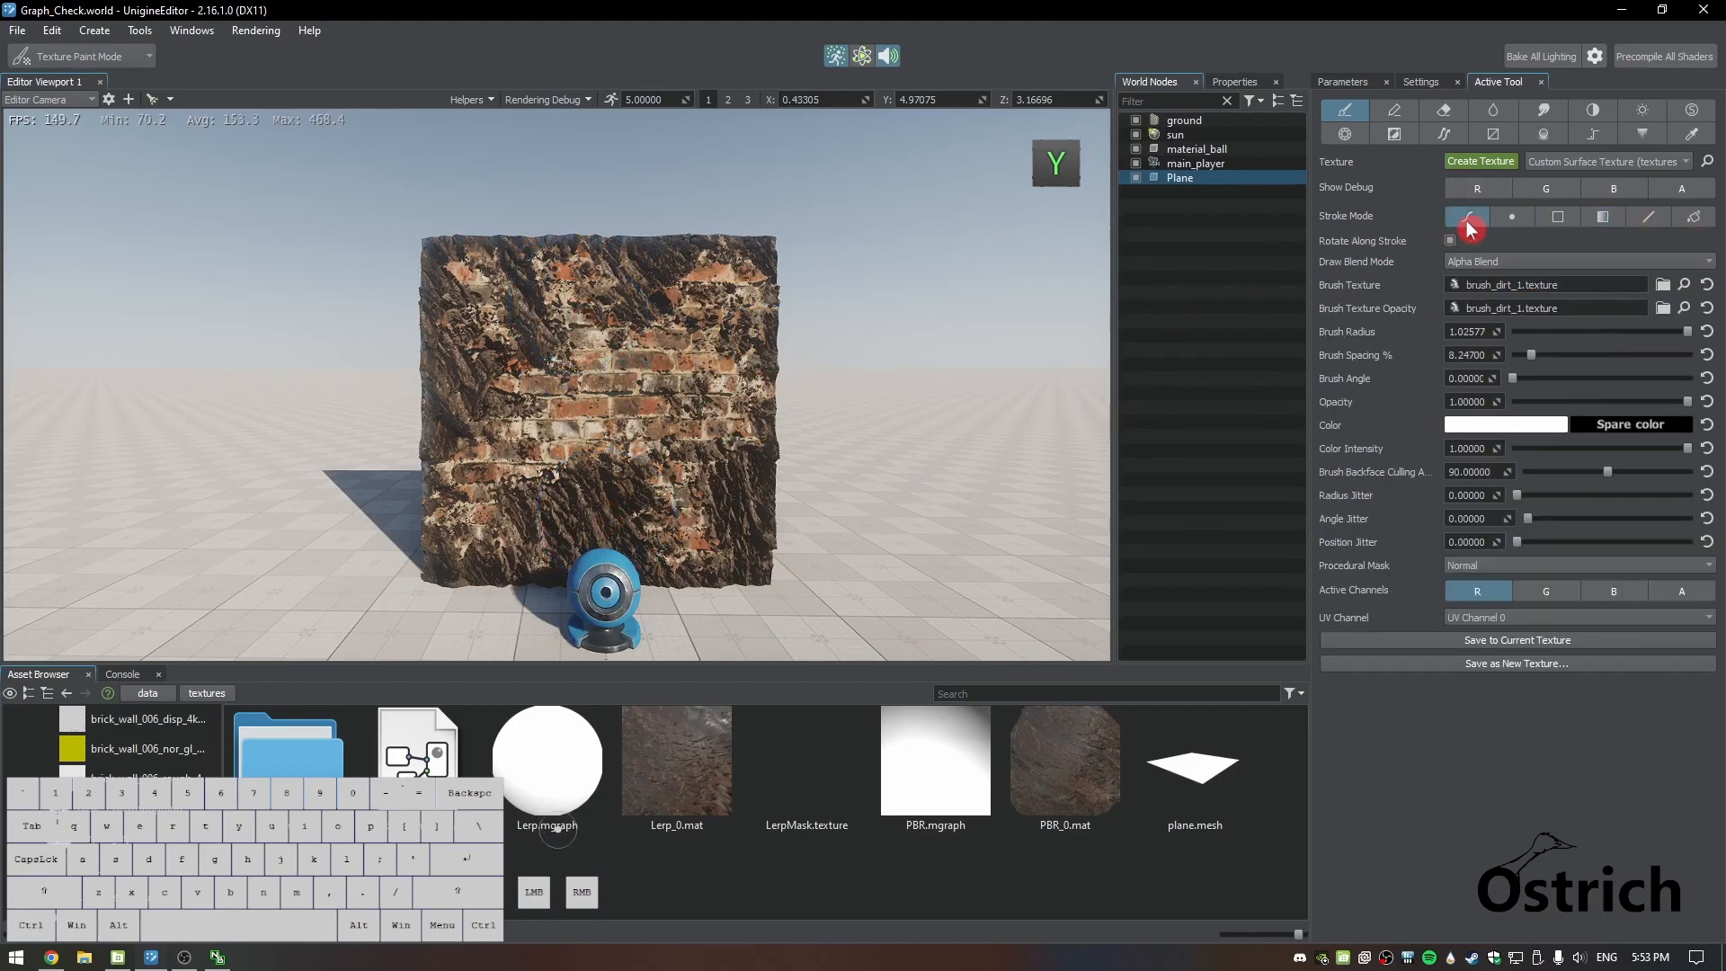
{"action": "left_click", "coordinate": [1694, 218]}
{"action": "left_click", "coordinate": [598, 407]}
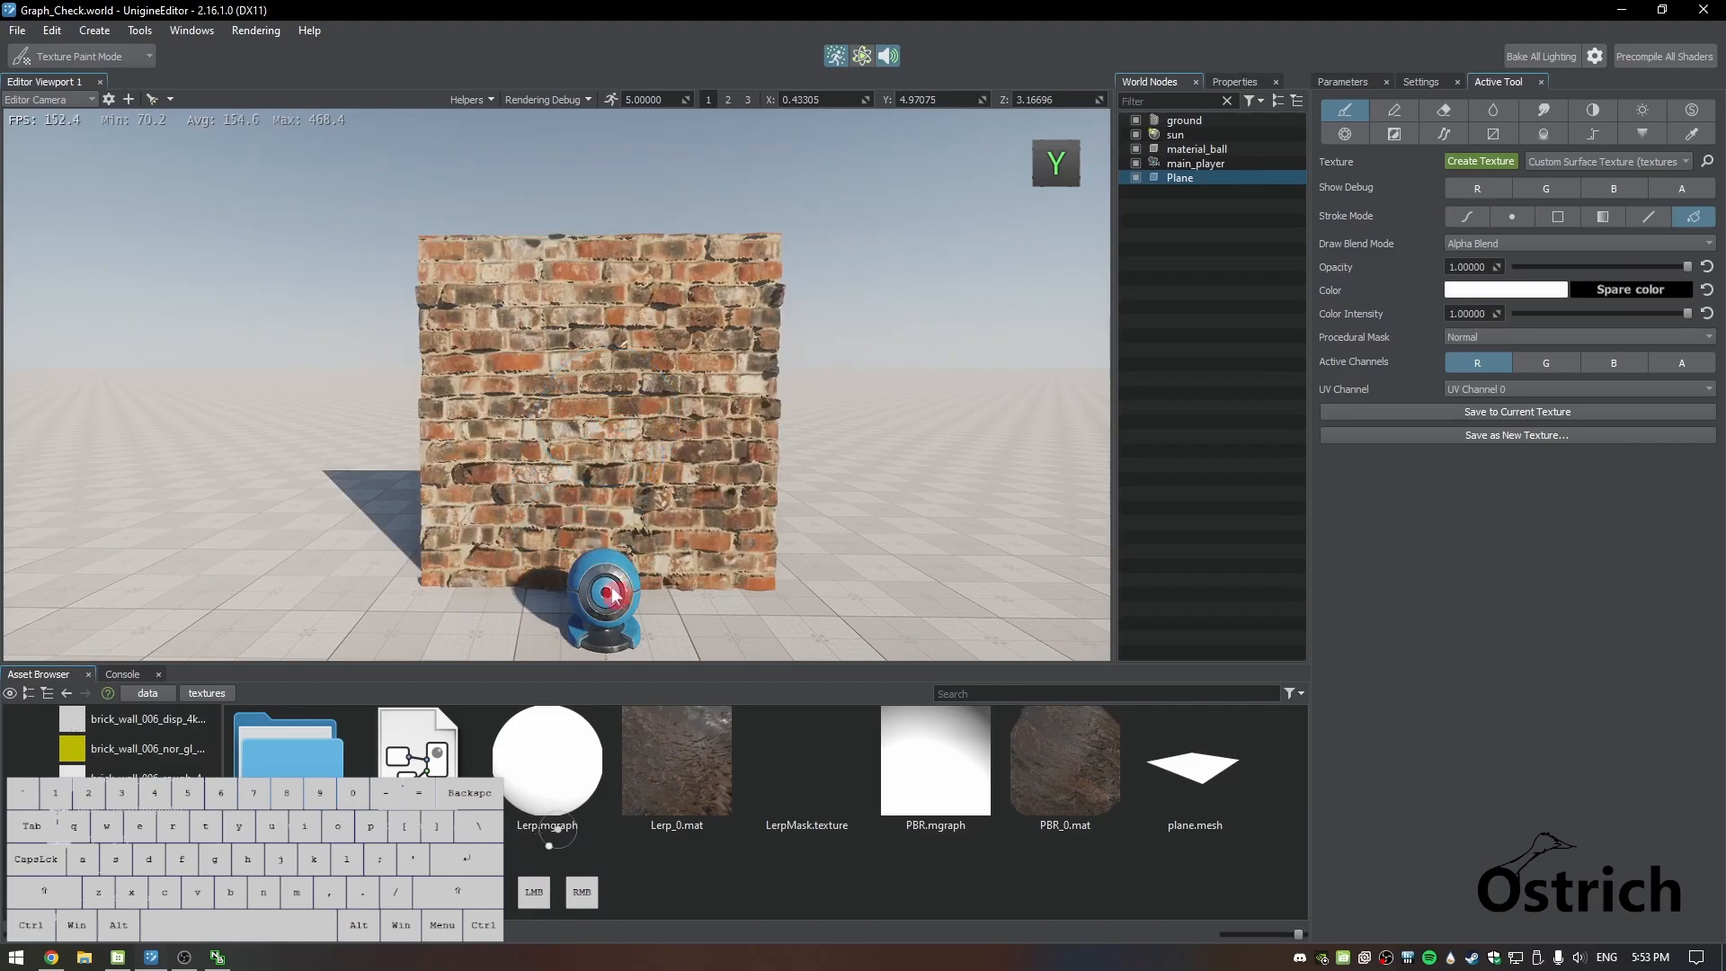
- Try erasing part of the mask with the Eraser tool in straight-line stroke mode
{"action": "left_click", "coordinate": [1605, 219]}
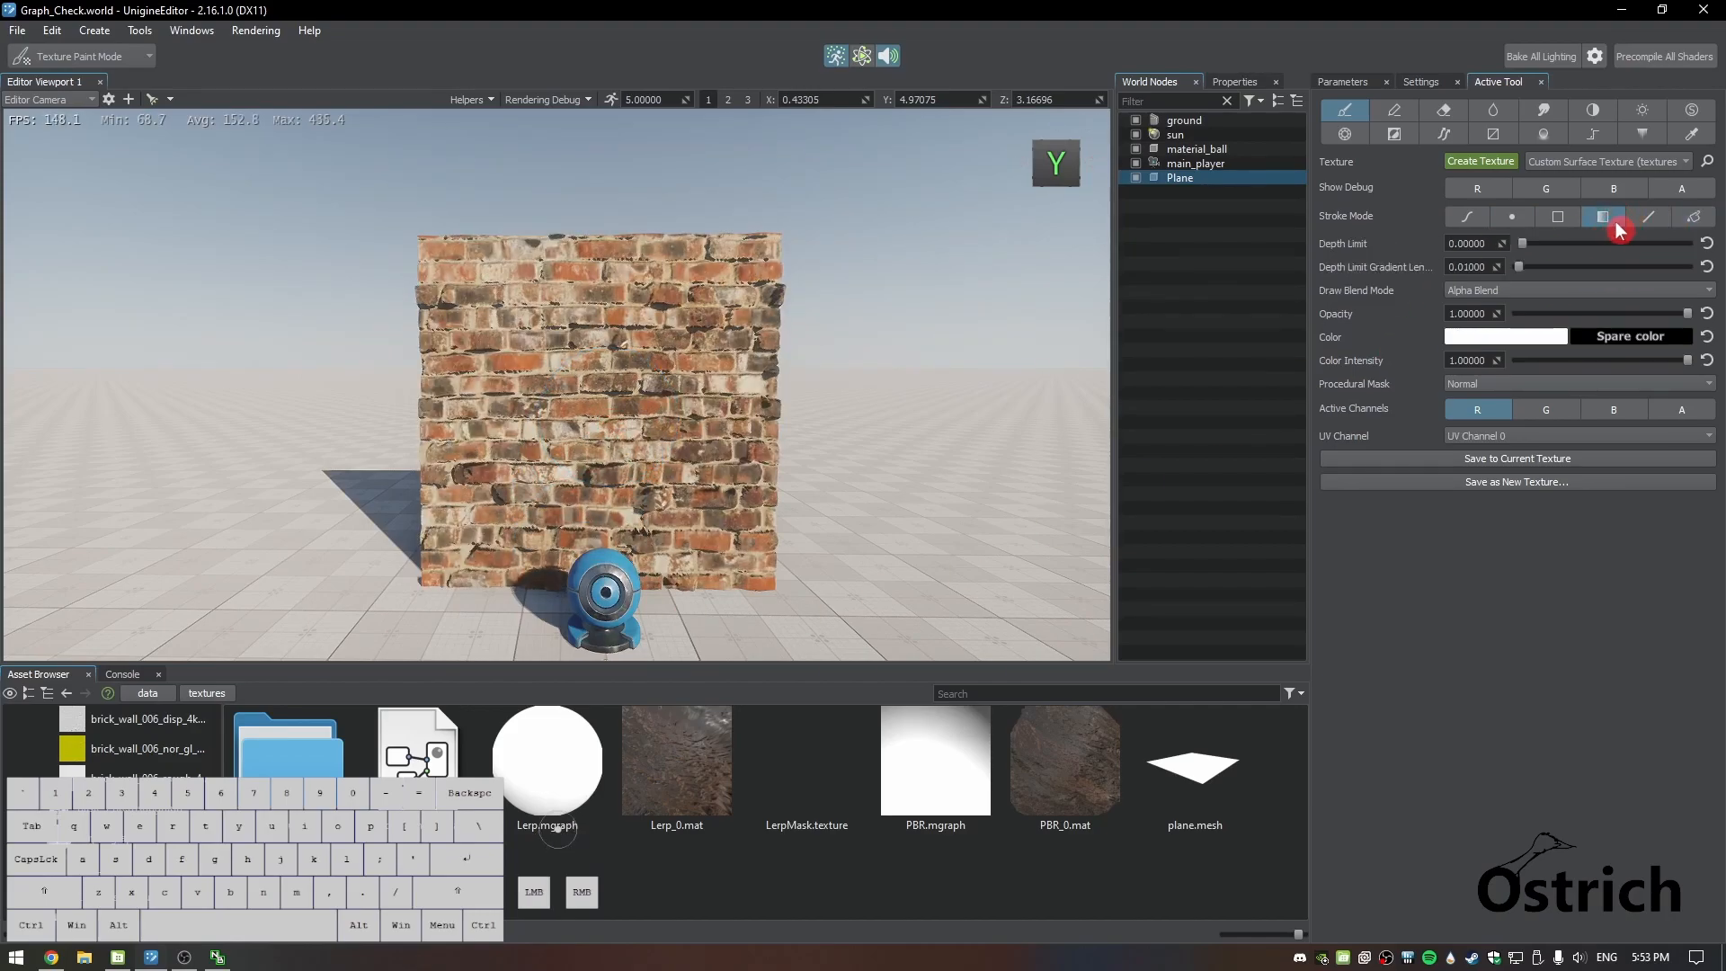
{"action": "left_click", "coordinate": [1651, 219]}
{"action": "left_click", "coordinate": [1431, 115]}
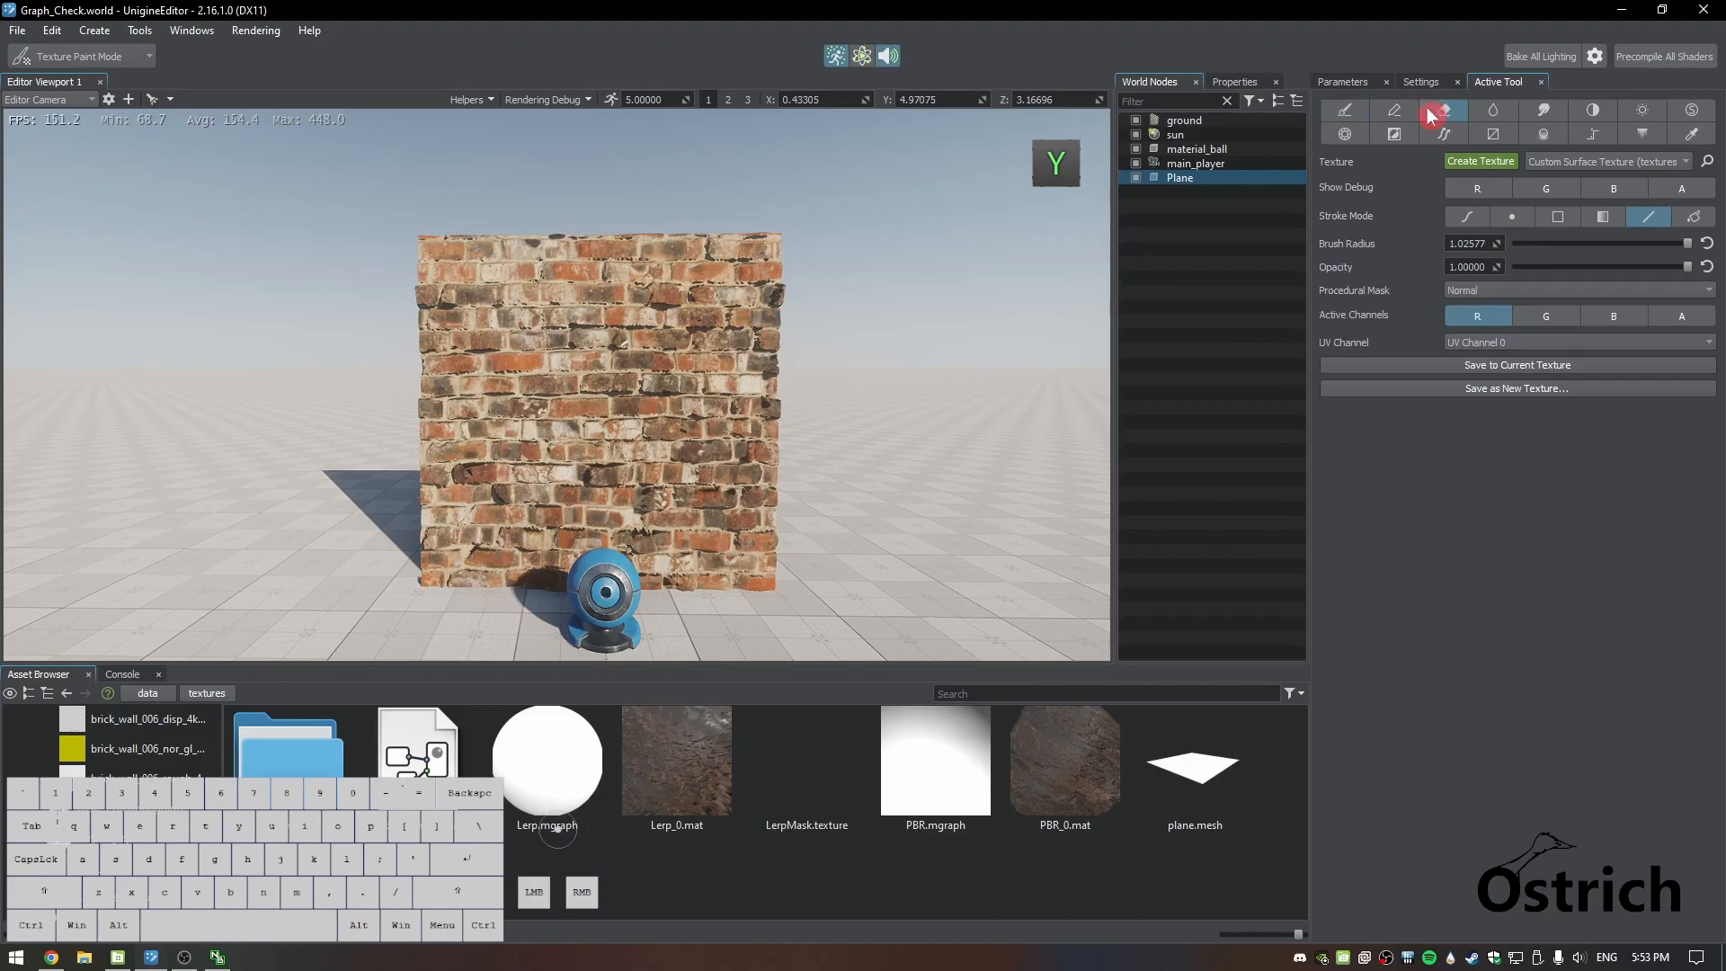
{"action": "mouse_move", "coordinate": [474, 345]}
{"action": "left_mouse_down"}
{"action": "mouse_move", "coordinate": [628, 316]}
{"action": "mouse_move", "coordinate": [470, 335]}
{"action": "mouse_move", "coordinate": [435, 251]}
{"action": "mouse_move", "coordinate": [465, 298]}
{"action": "mouse_move", "coordinate": [763, 243]}
{"action": "mouse_move", "coordinate": [586, 389]}
{"action": "mouse_move", "coordinate": [494, 309]}
{"action": "mouse_move", "coordinate": [493, 404]}
{"action": "mouse_move", "coordinate": [444, 455]}
{"action": "mouse_move", "coordinate": [444, 520]}
{"action": "mouse_move", "coordinate": [598, 546]}
{"action": "mouse_move", "coordinate": [709, 462]}
{"action": "mouse_move", "coordinate": [656, 358]}
{"action": "mouse_move", "coordinate": [500, 531]}
{"action": "mouse_move", "coordinate": [740, 519]}
{"action": "mouse_move", "coordinate": [743, 462]}
{"action": "left_mouse_up"}
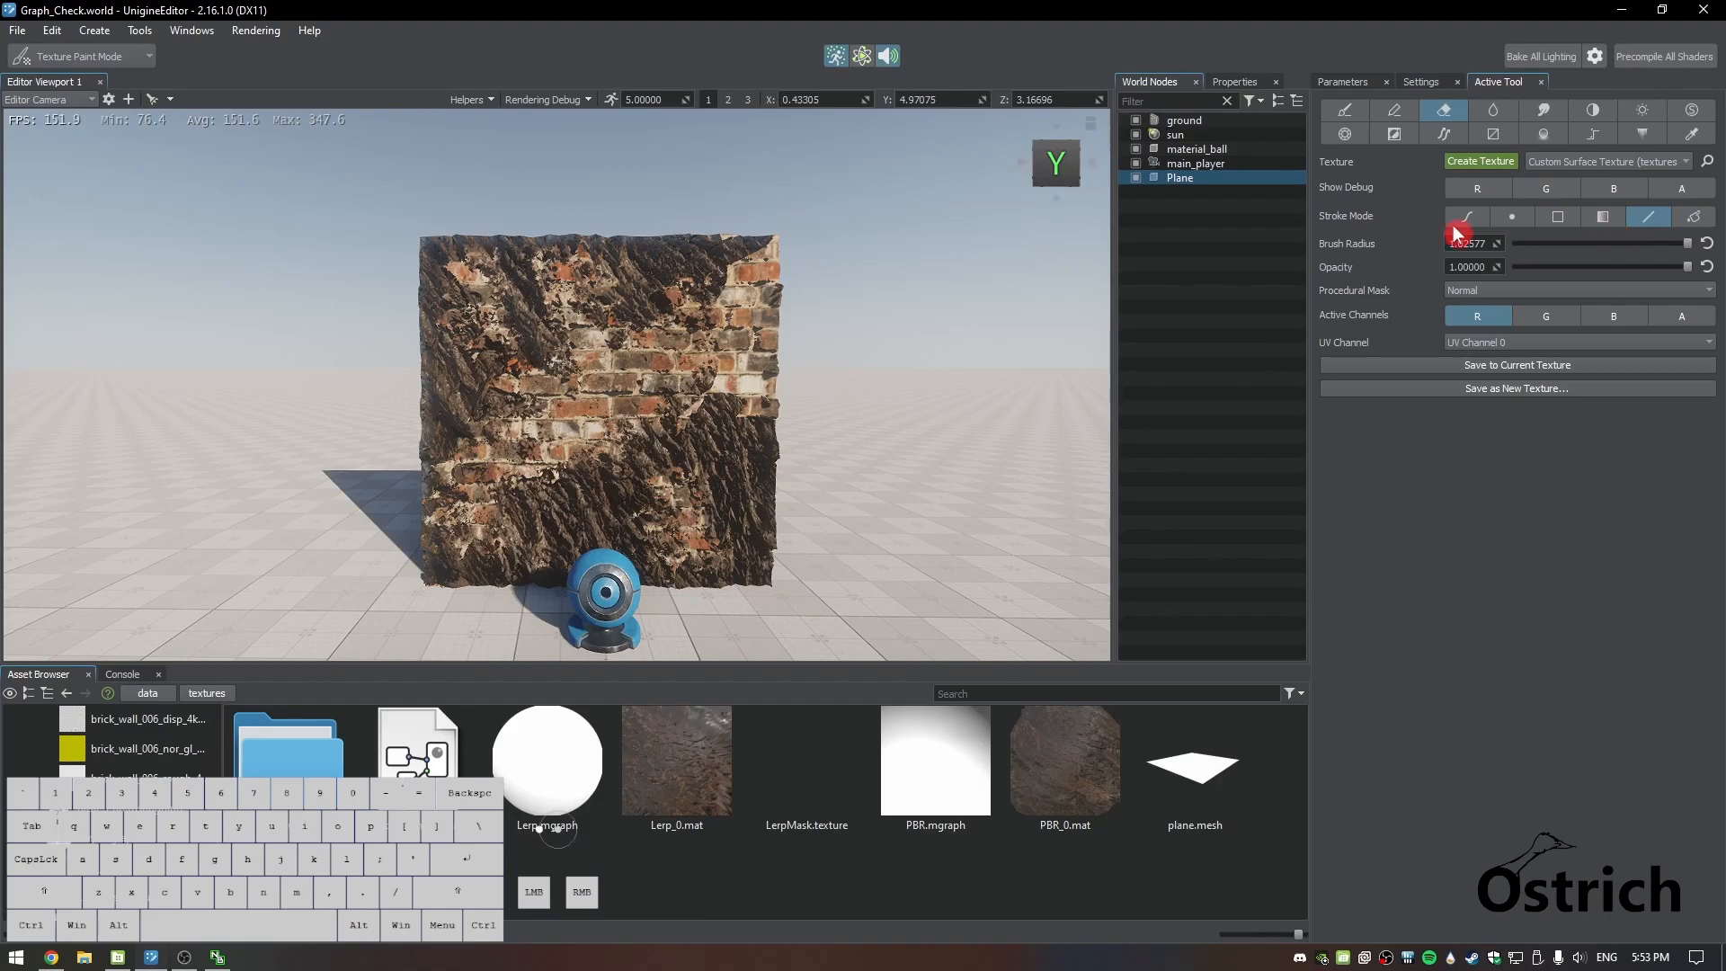
- Try erasing the mask across the plane's right half with a freehand dirt-brush stroke
{"action": "left_click", "coordinate": [1513, 220]}
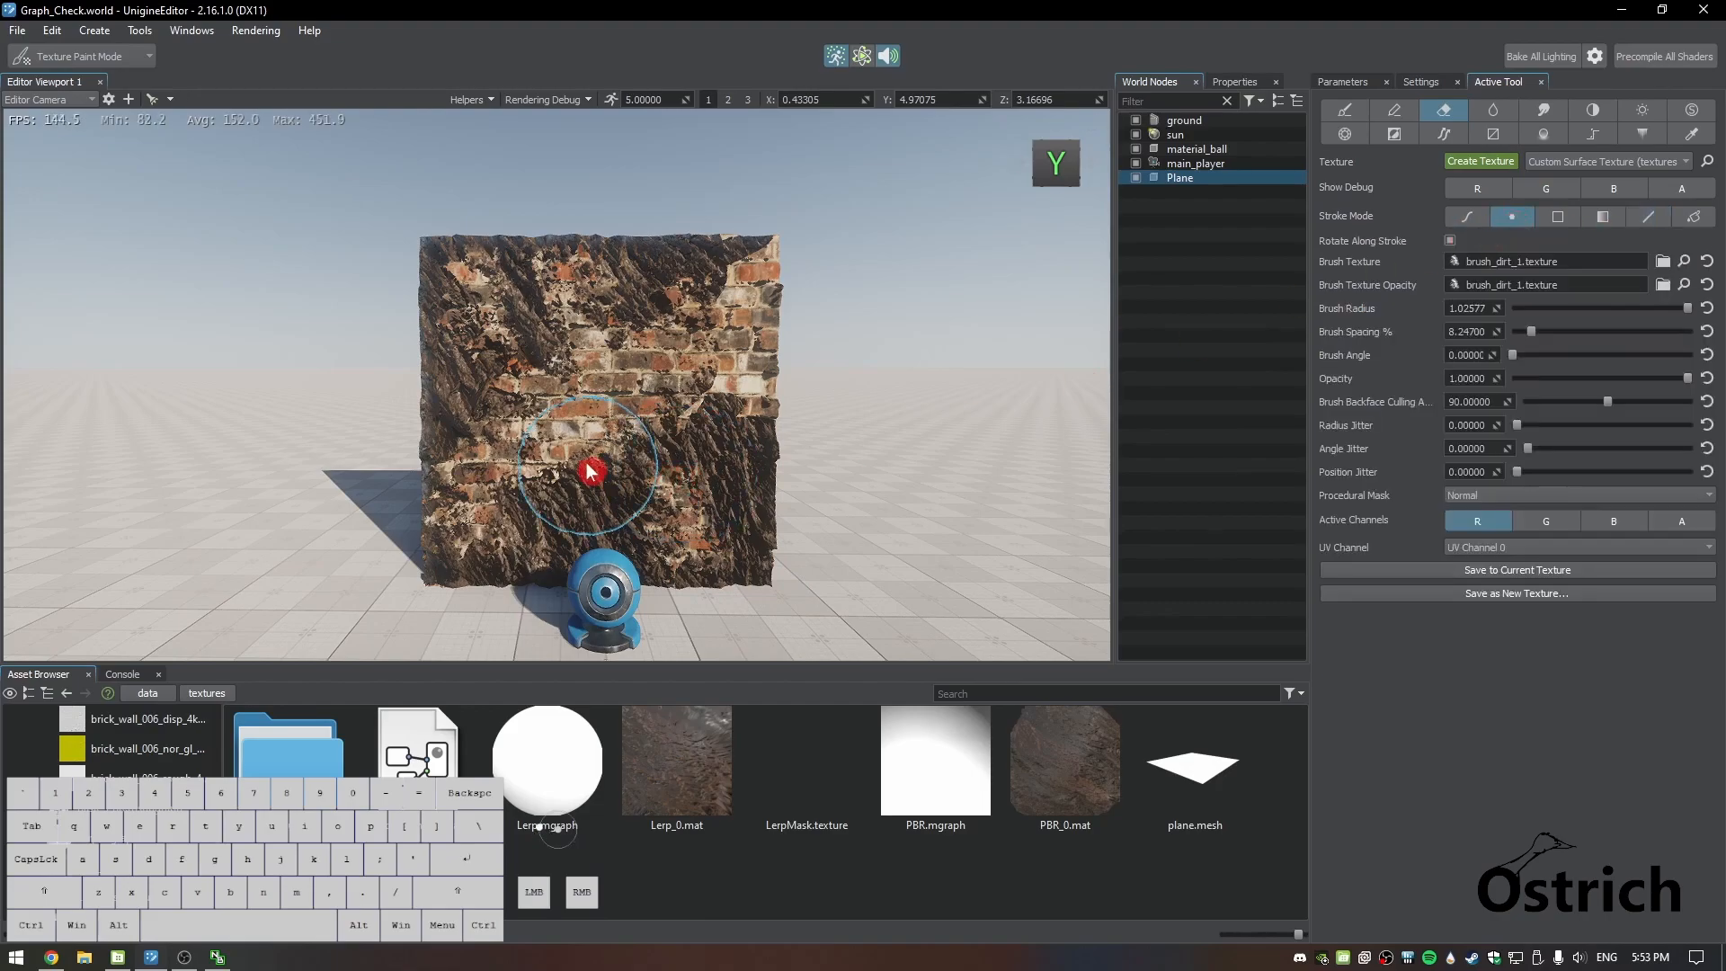
{"action": "left_click", "coordinate": [1462, 217]}
{"action": "mouse_move", "coordinate": [660, 395]}
{"action": "left_mouse_down"}
{"action": "mouse_move", "coordinate": [519, 434]}
{"action": "mouse_move", "coordinate": [528, 383]}
{"action": "mouse_move", "coordinate": [745, 459]}
{"action": "mouse_move", "coordinate": [750, 278]}
{"action": "mouse_move", "coordinate": [732, 347]}
{"action": "mouse_move", "coordinate": [585, 501]}
{"action": "mouse_move", "coordinate": [424, 335]}
{"action": "mouse_move", "coordinate": [798, 450]}
{"action": "left_mouse_up"}
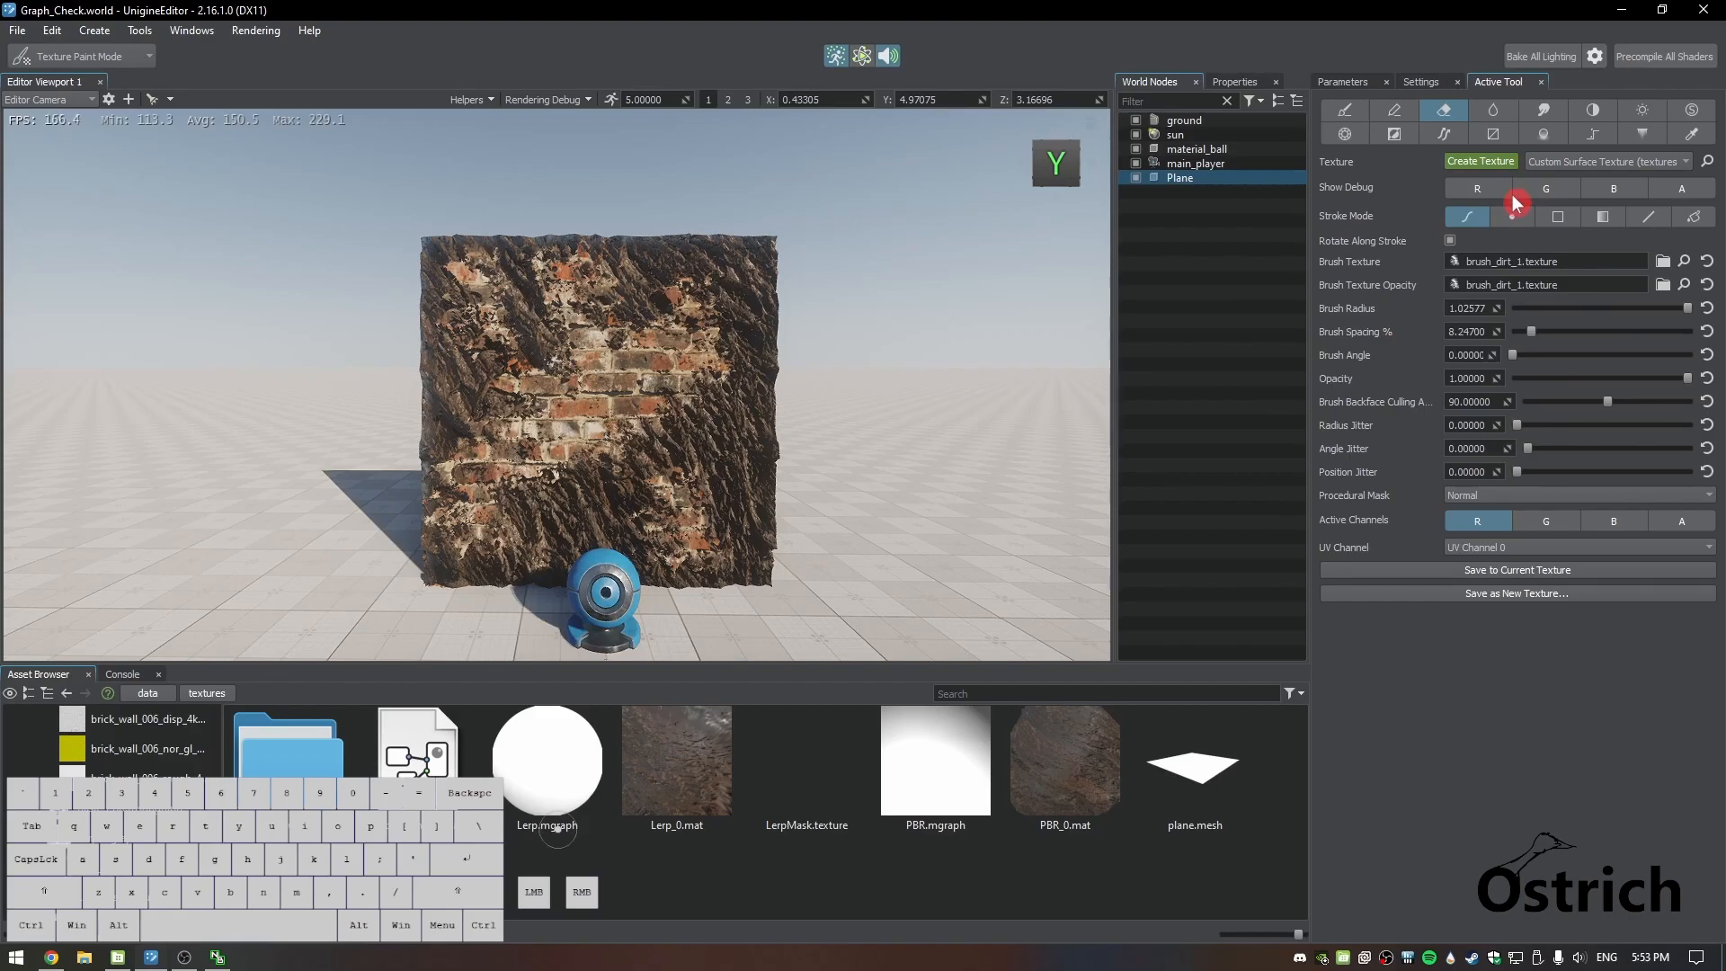
- Check the painted mask through the R debug channel, turn the debug display off and save the world
{"action": "left_click", "coordinate": [1579, 167]}
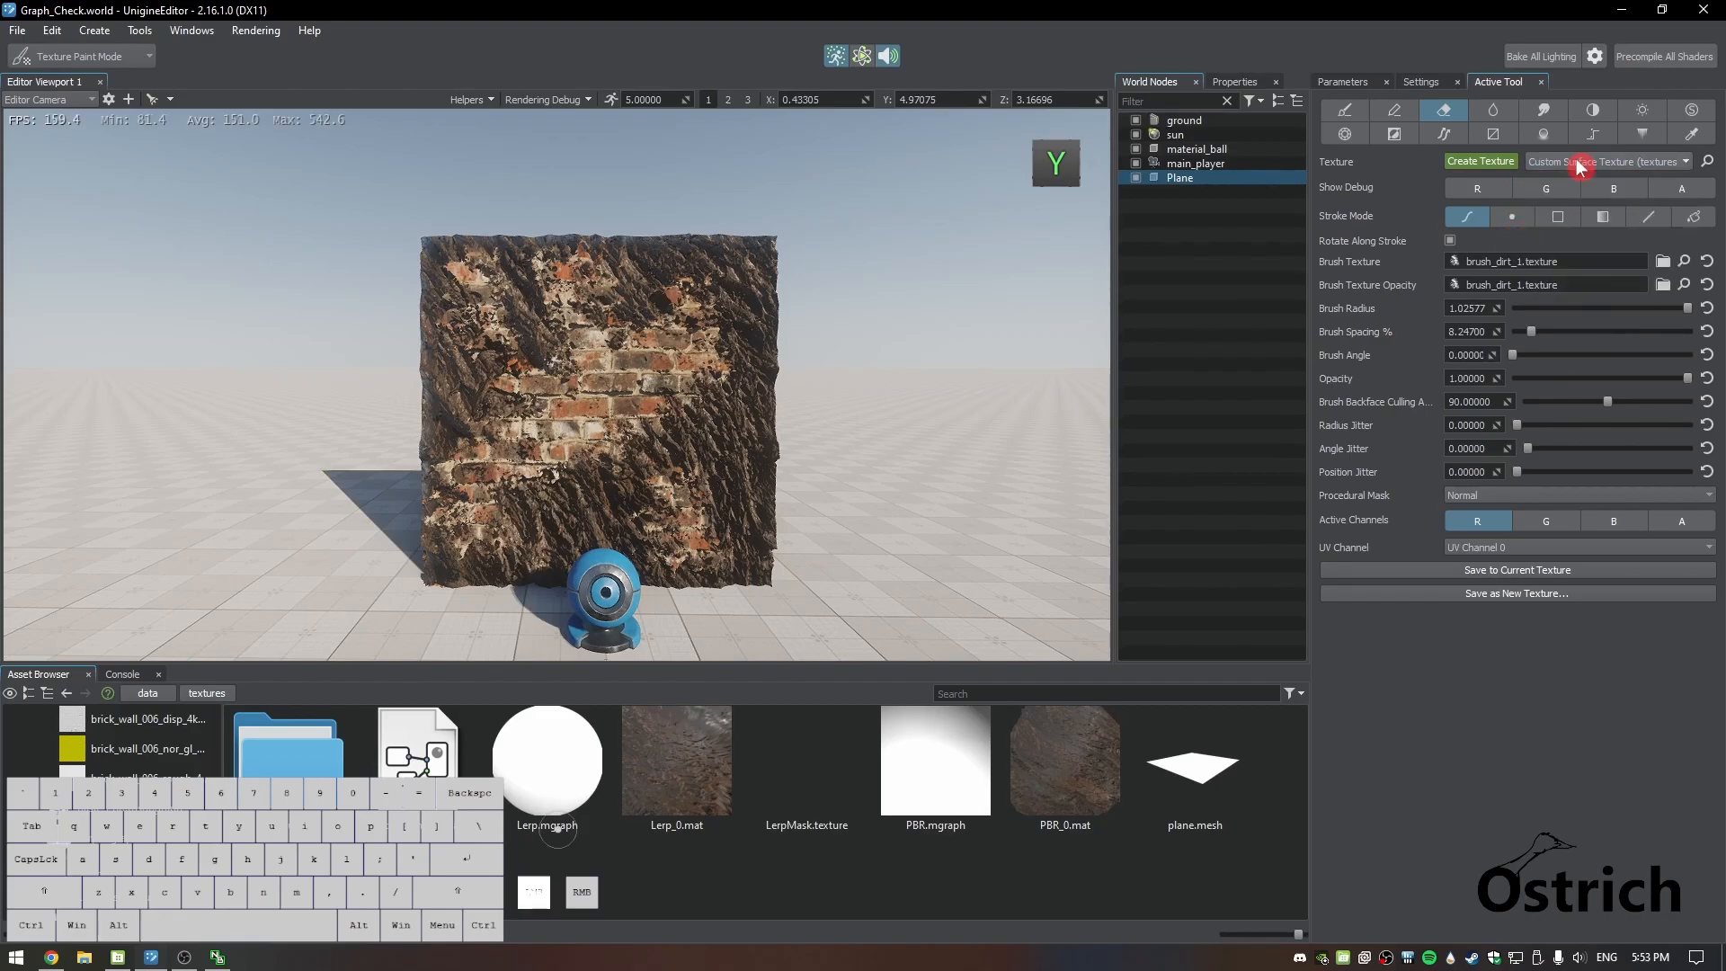
{"action": "left_click", "coordinate": [1479, 190]}
{"action": "left_click", "coordinate": [1483, 193]}
{"action": "left_click", "coordinate": [1484, 192]}
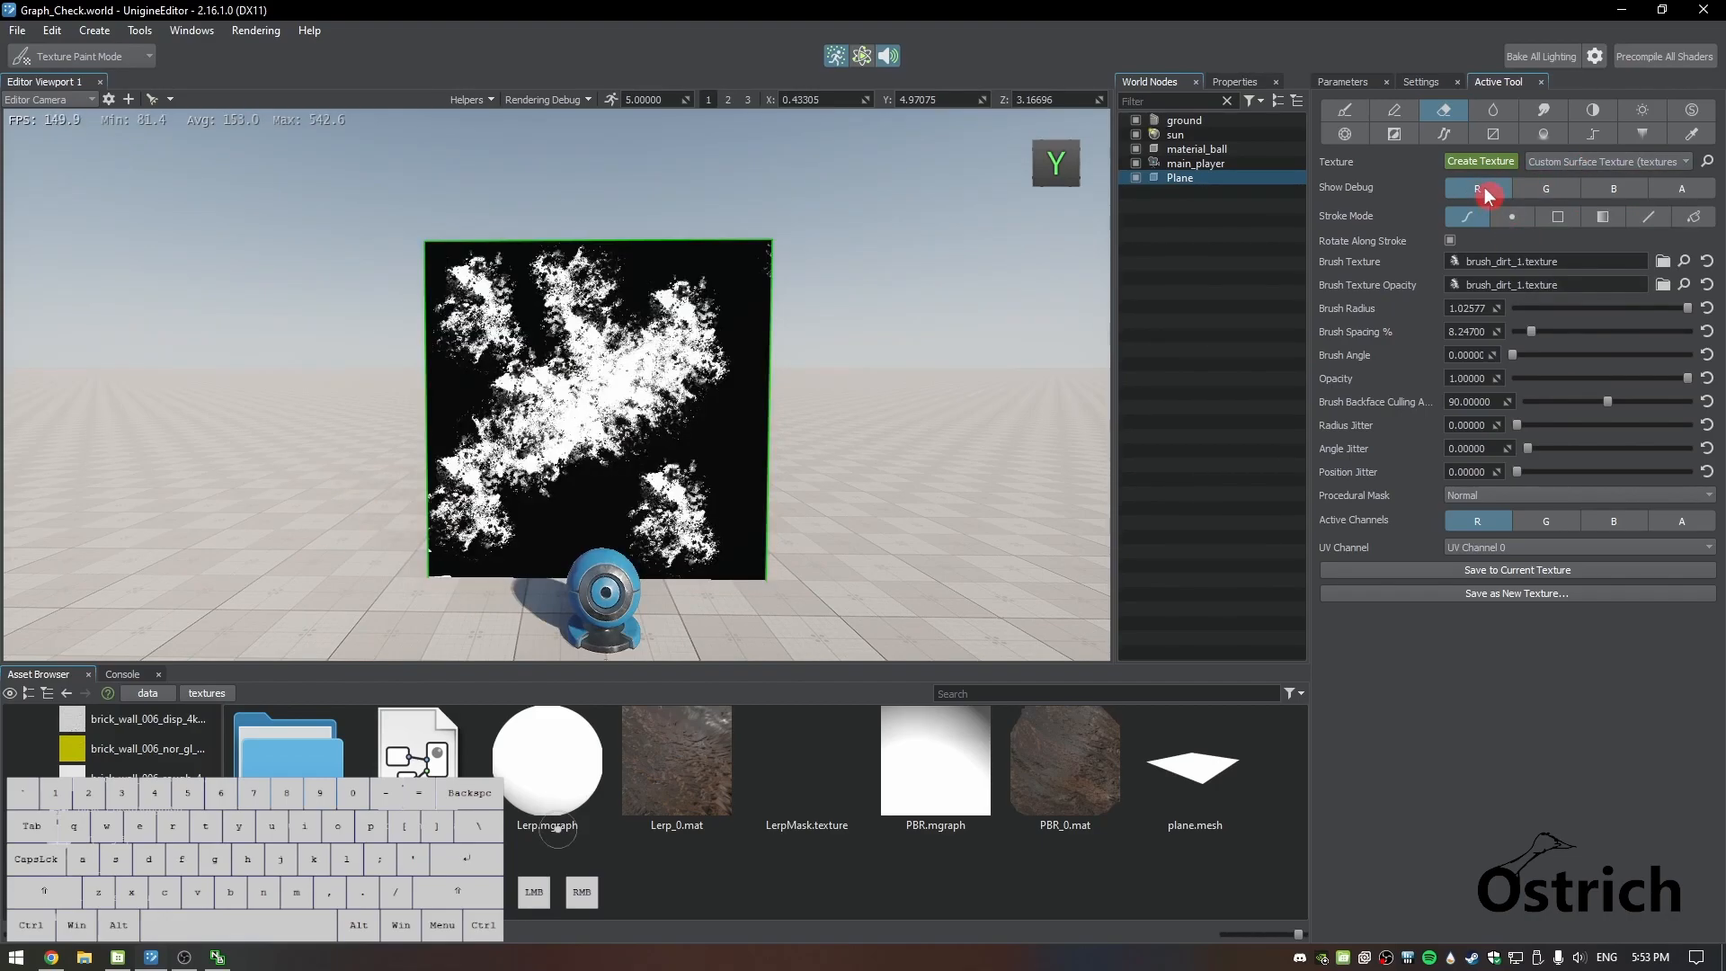
{"action": "left_click", "coordinate": [1483, 192]}
{"action": "key", "text": "ctrl+s"}
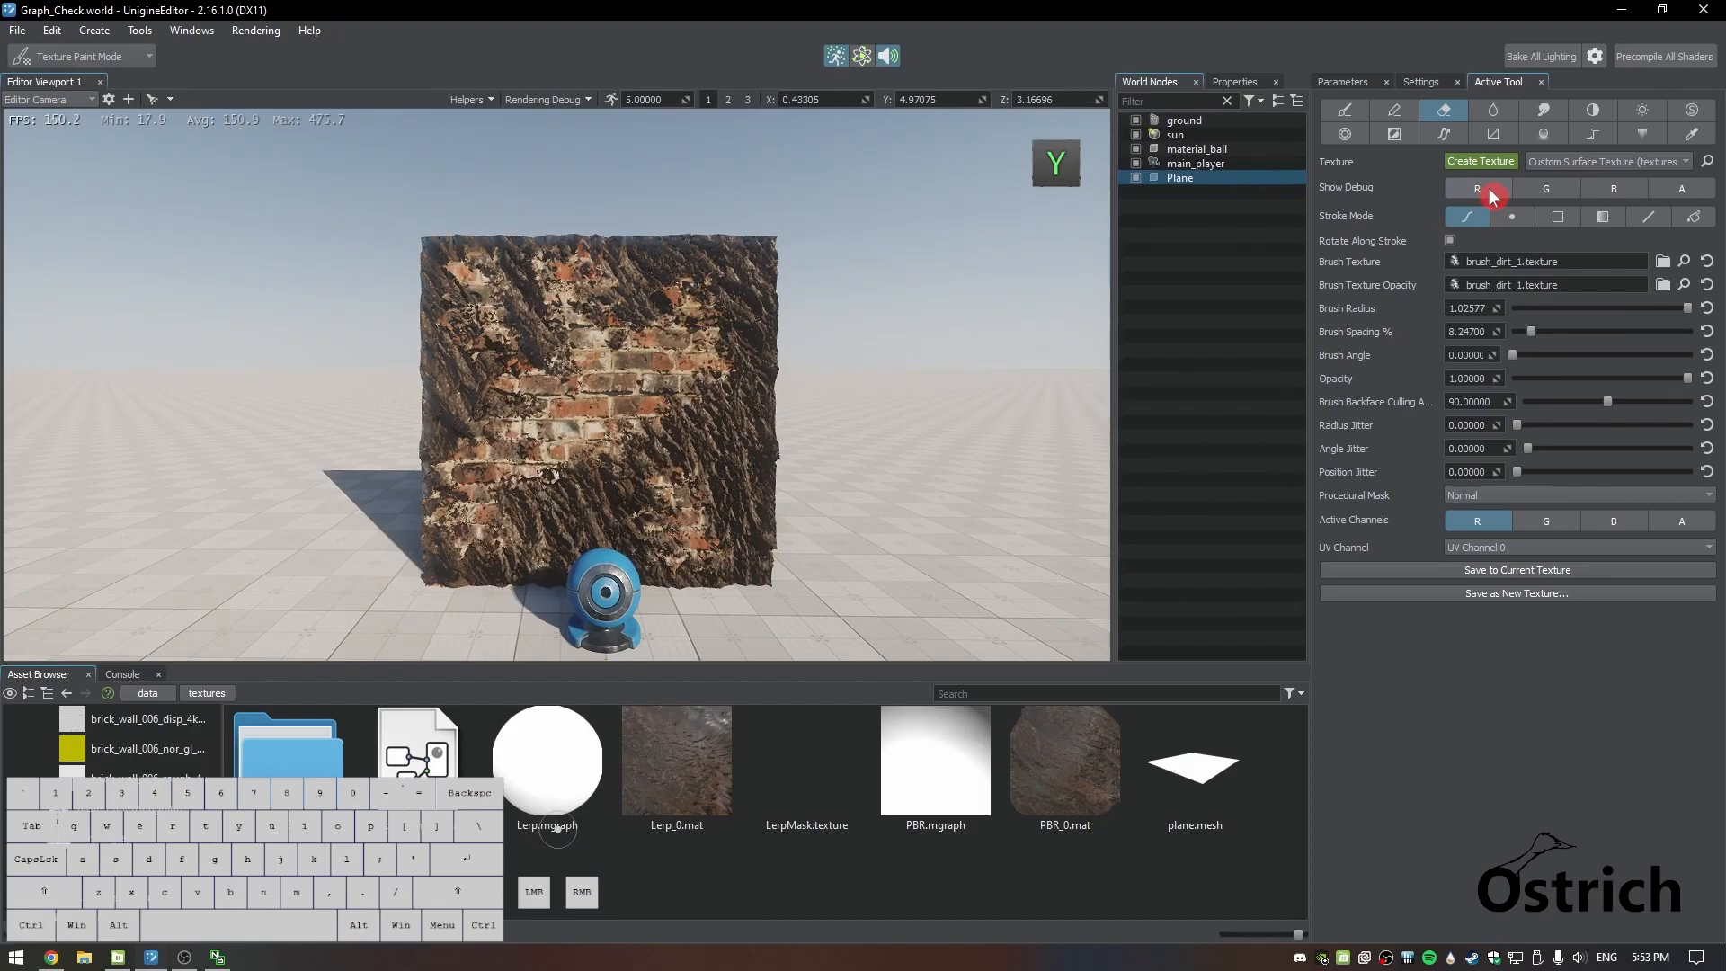